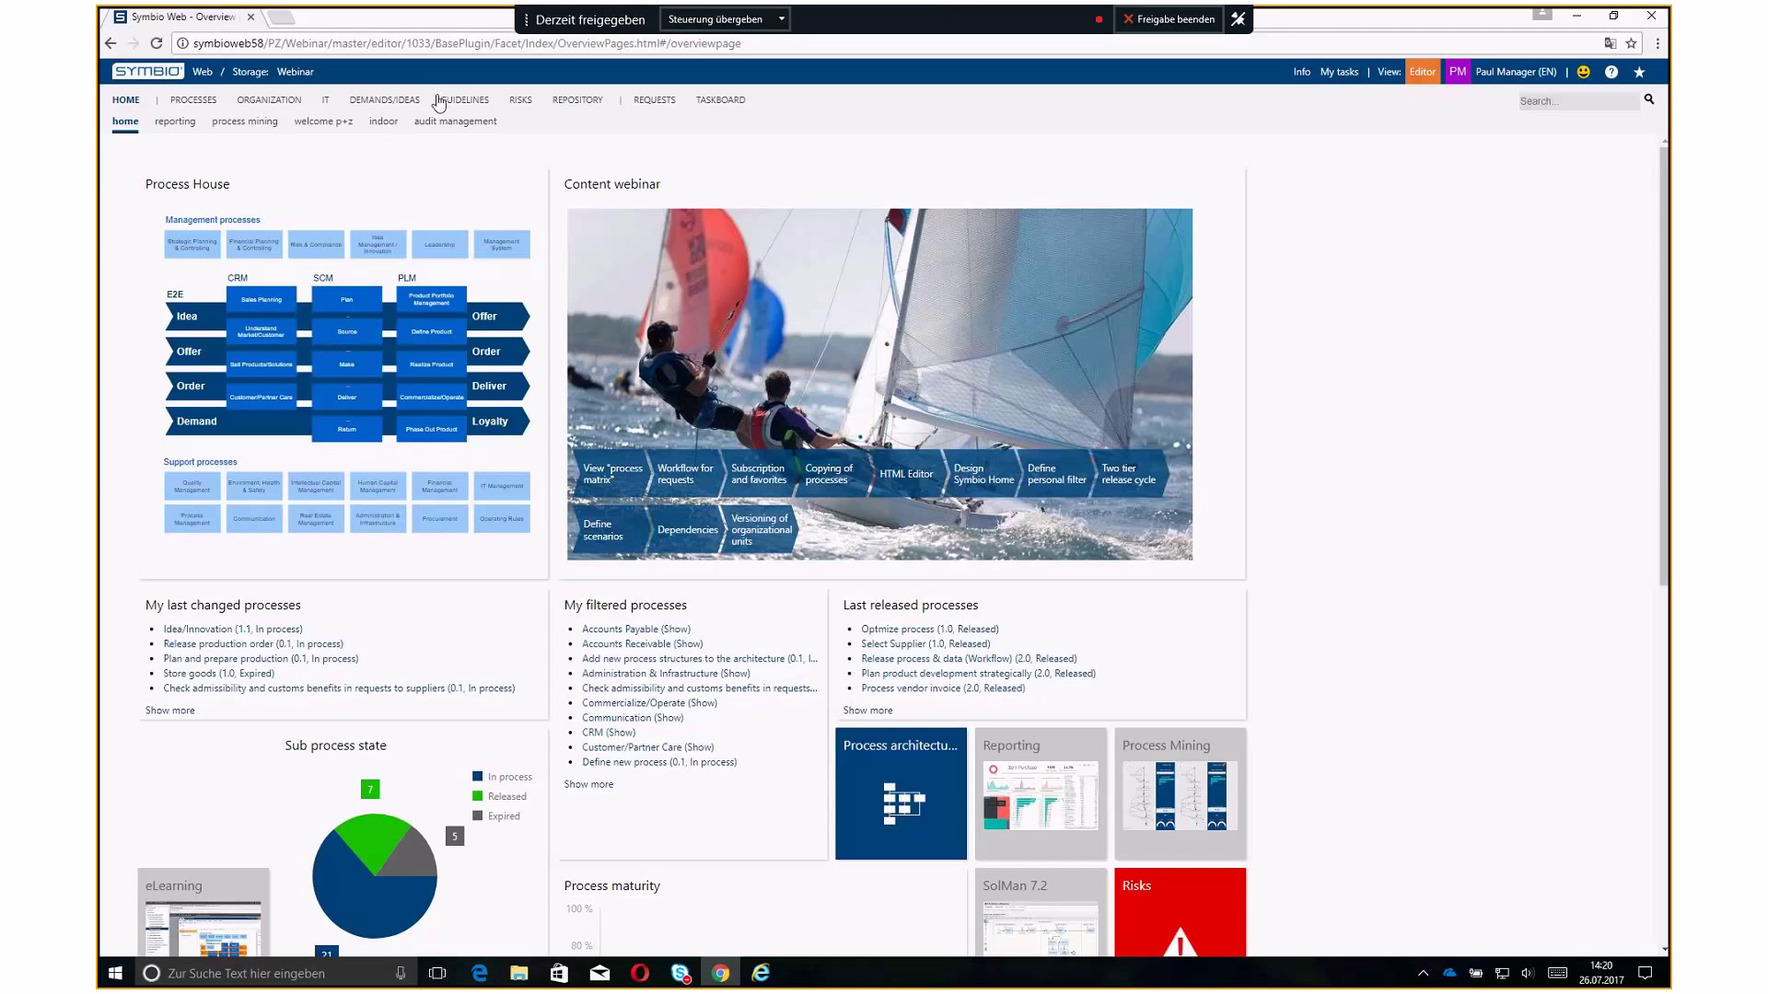
Open the Idea/Innovation process diagram from Idea Management / Innovation in the Process House
click(376, 247)
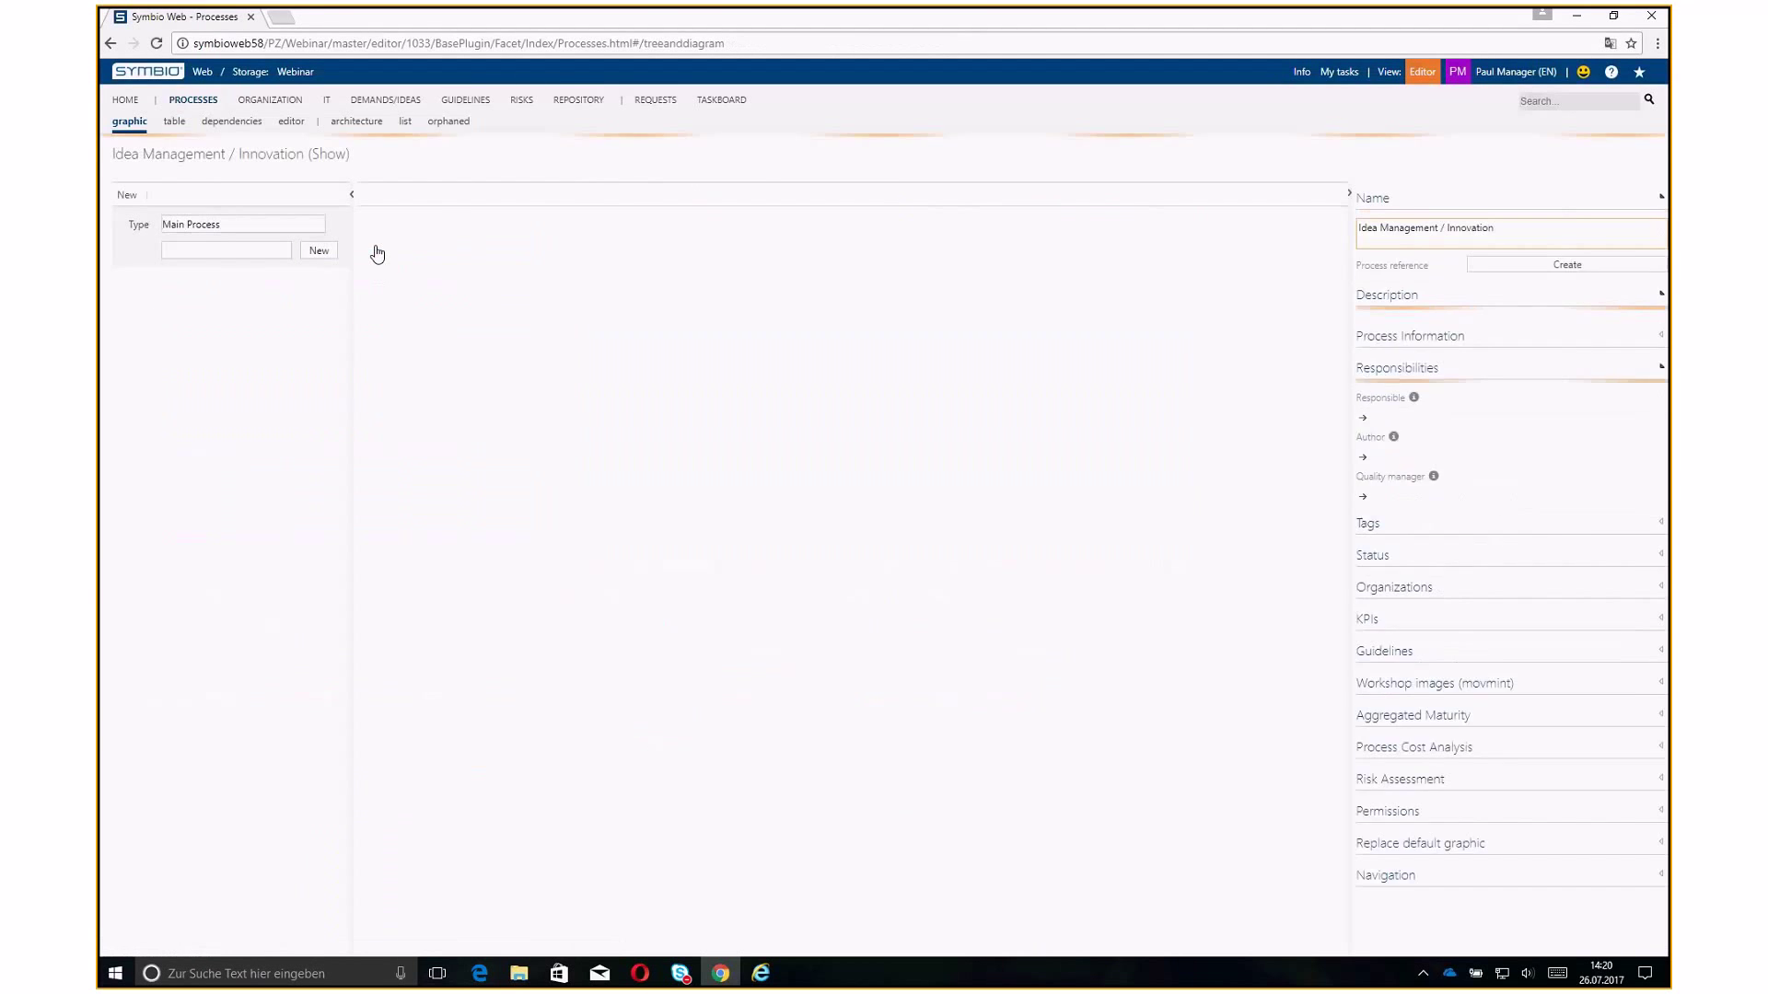
double_click(444, 258)
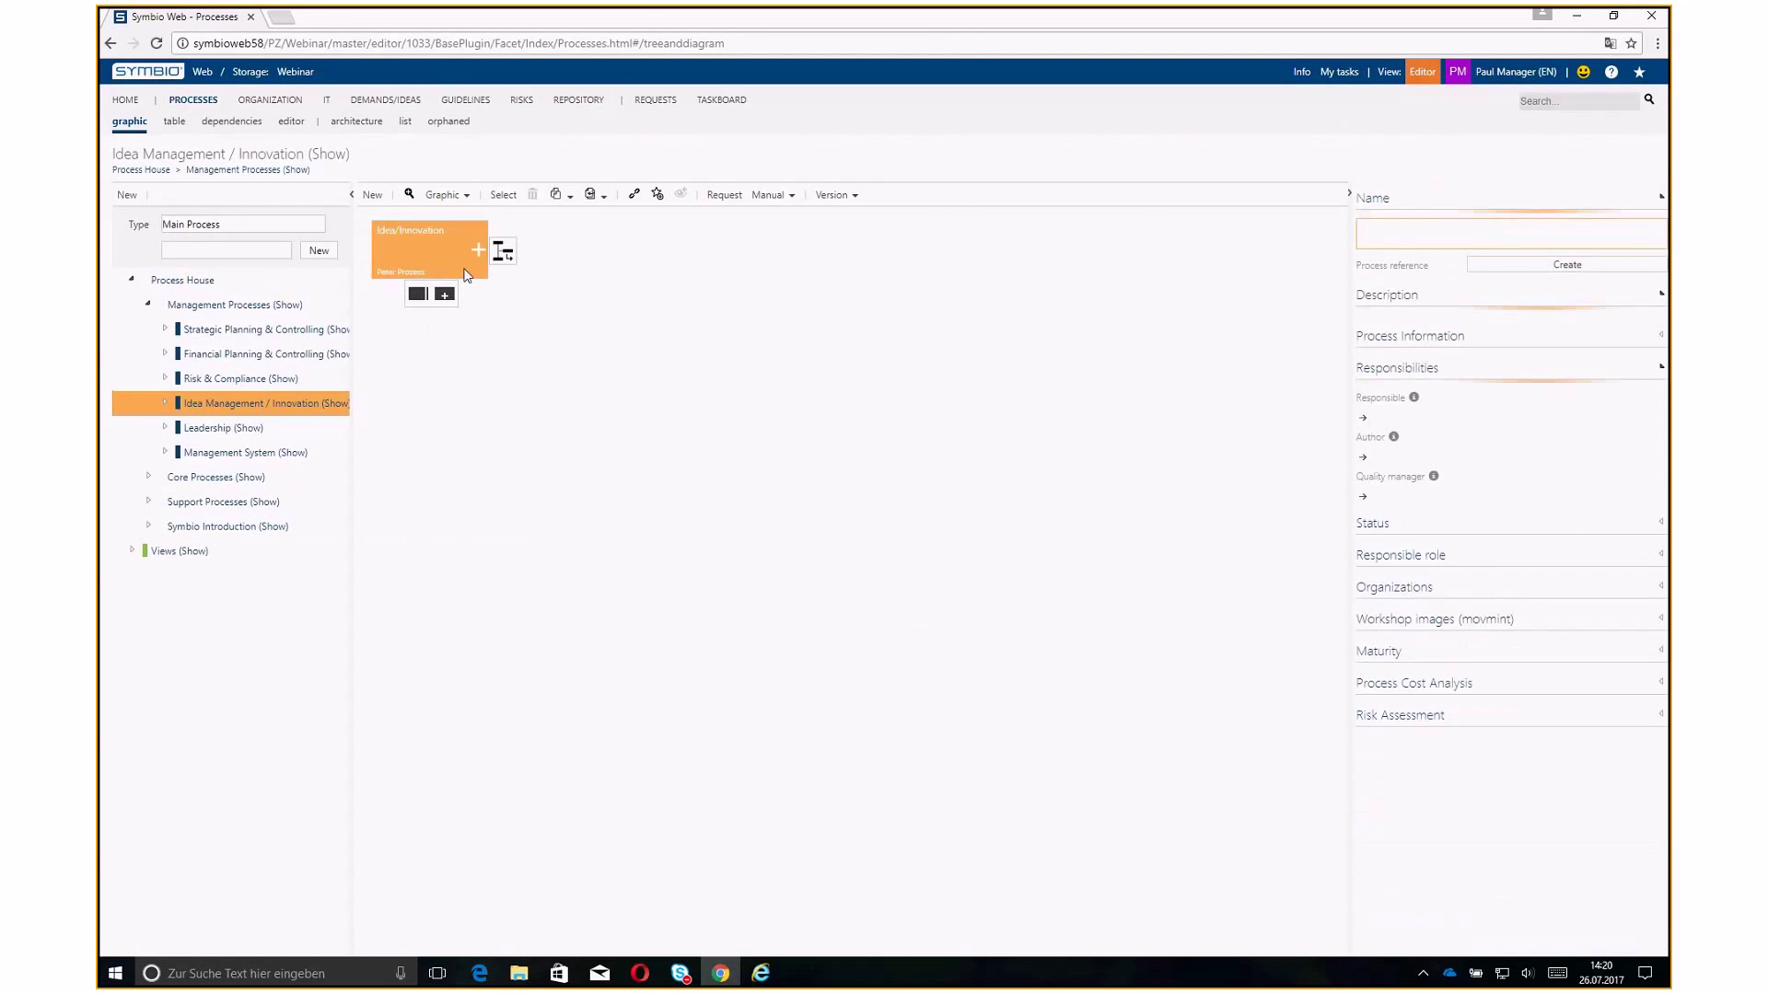
double_click(416, 263)
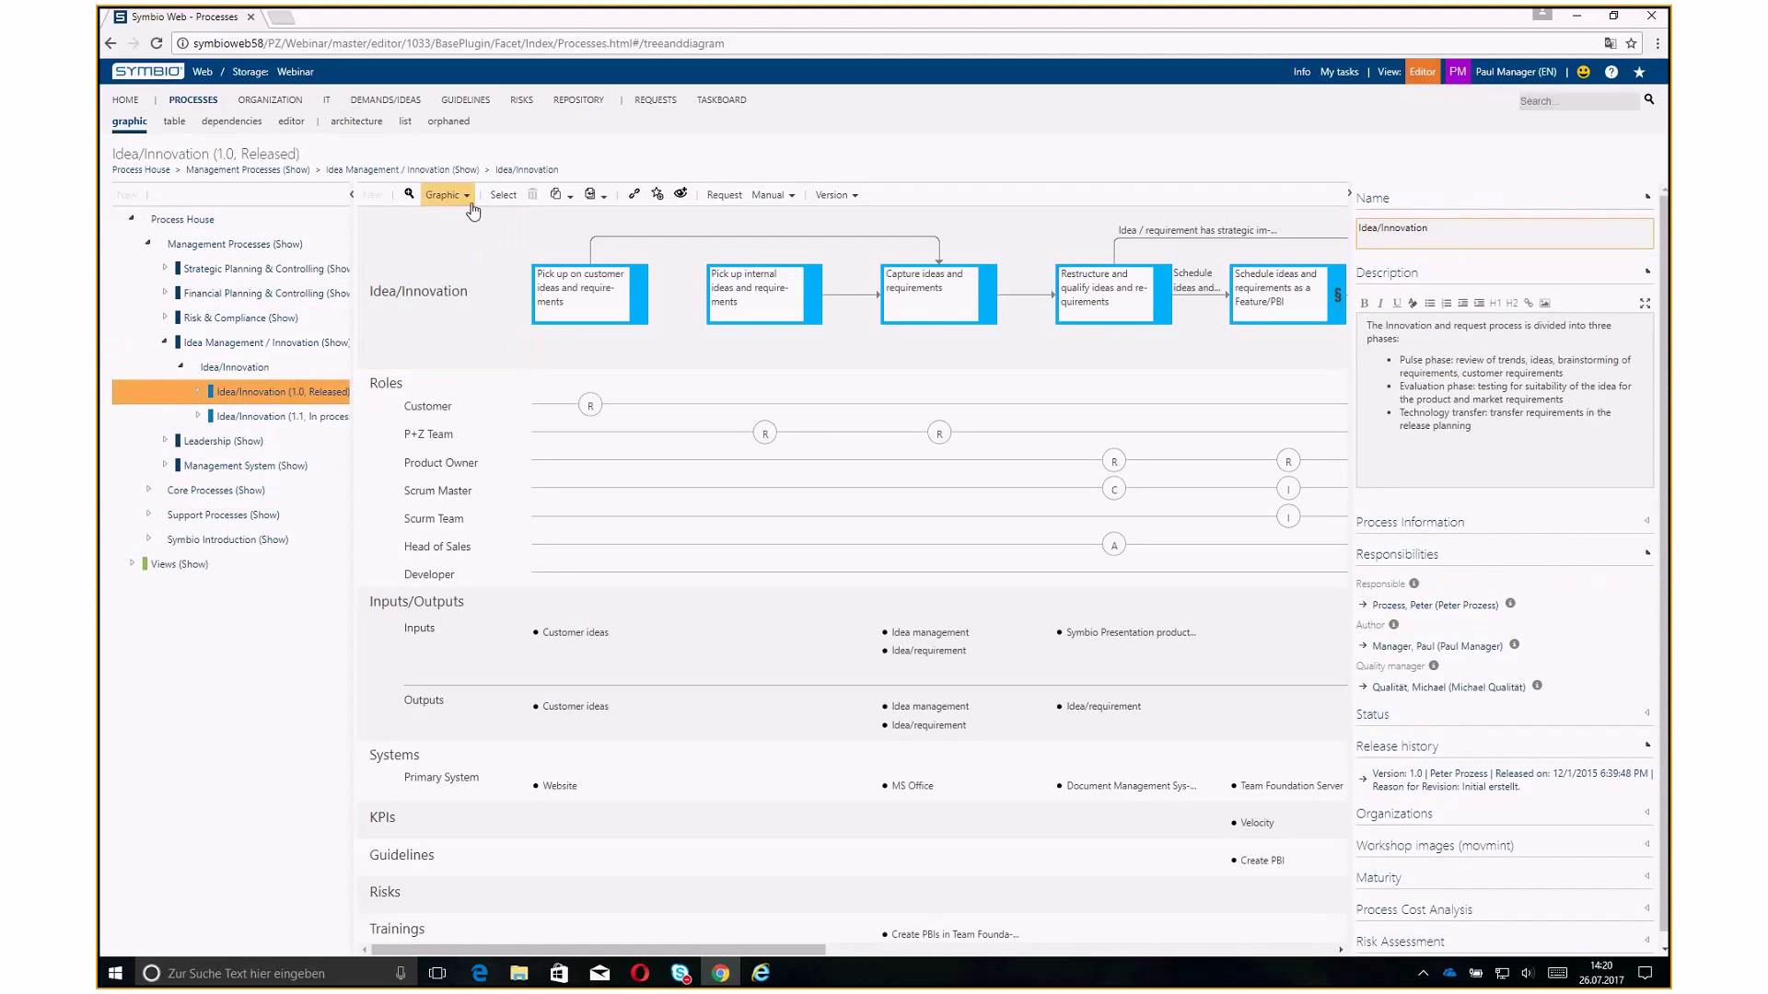
Examine the available diagram modes and the task "Pick up internal ideas and requirements" in the Idea/Innovation process matrix
click(469, 197)
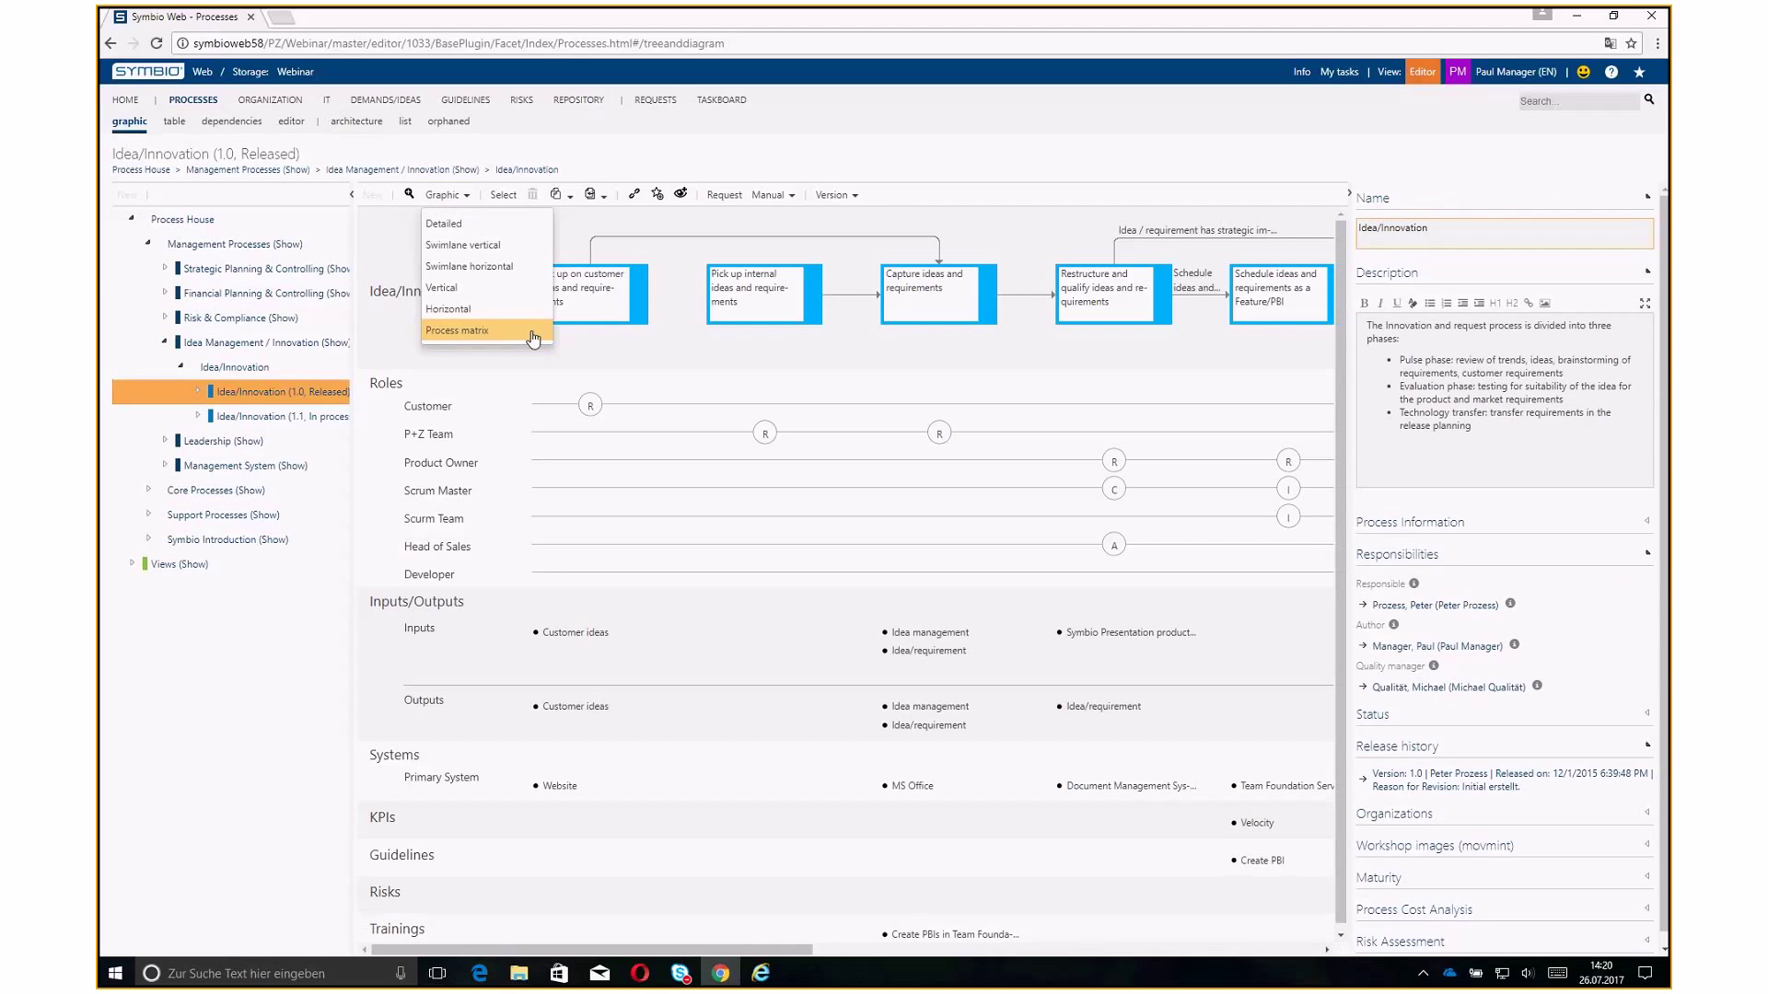
click(774, 126)
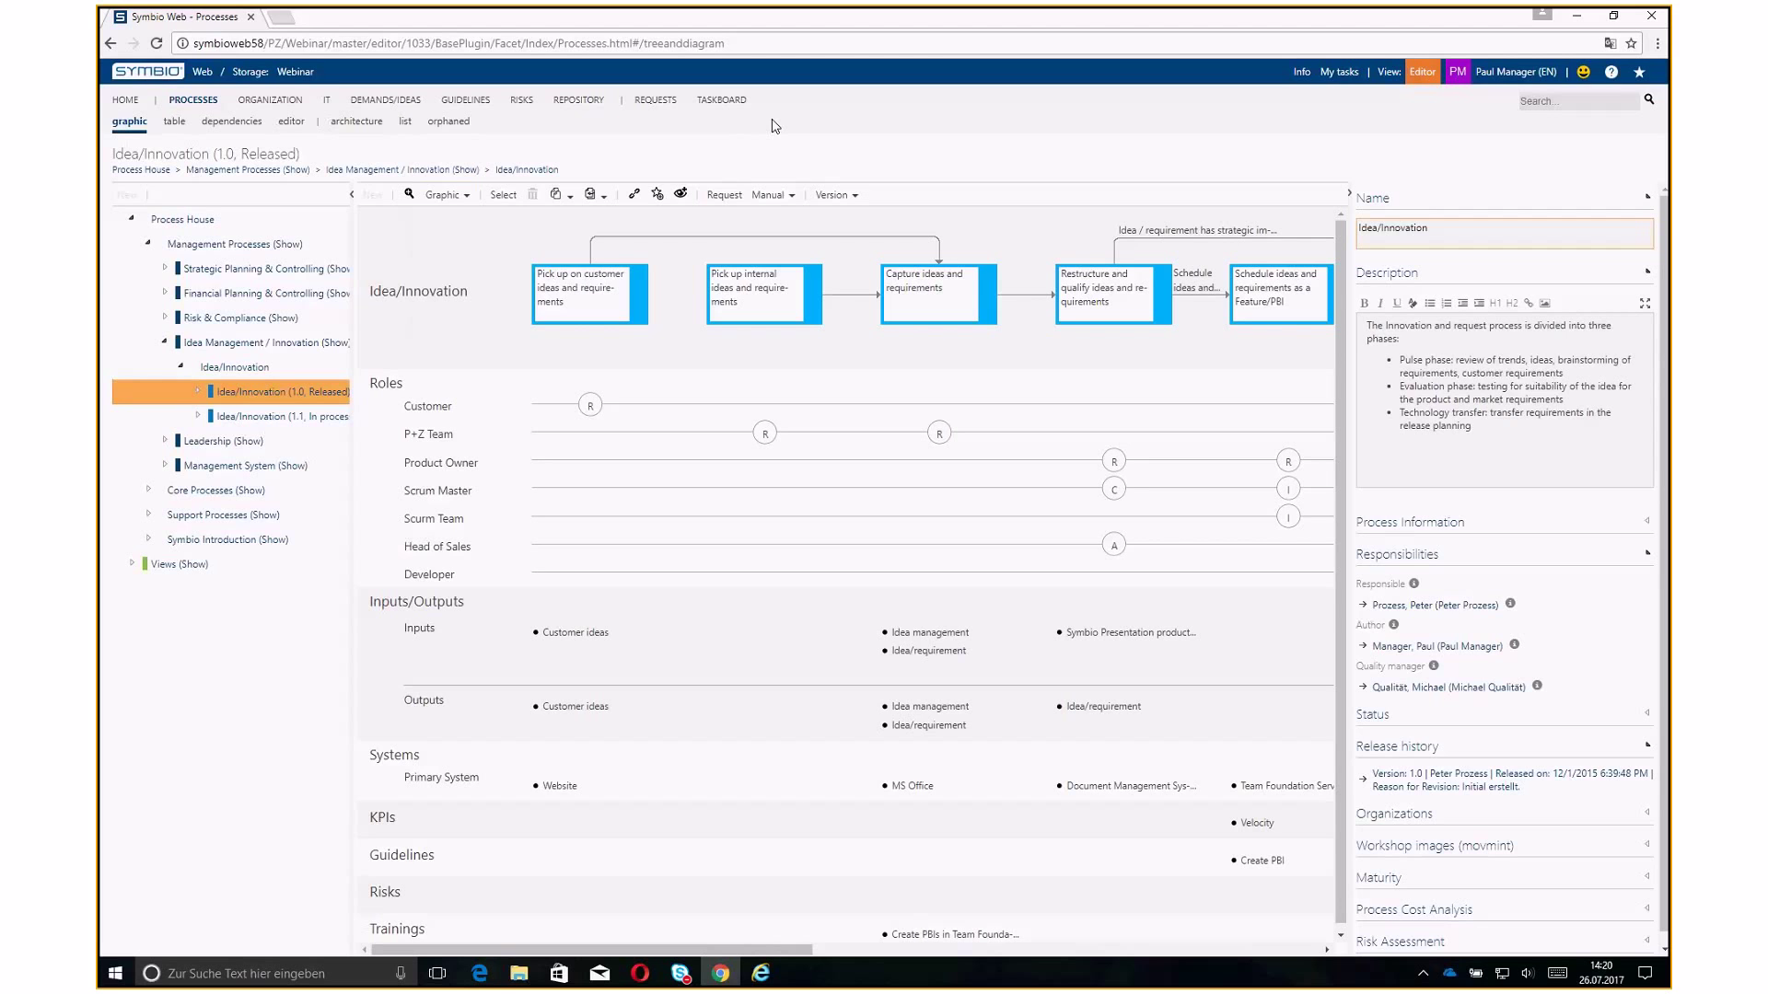
click(760, 293)
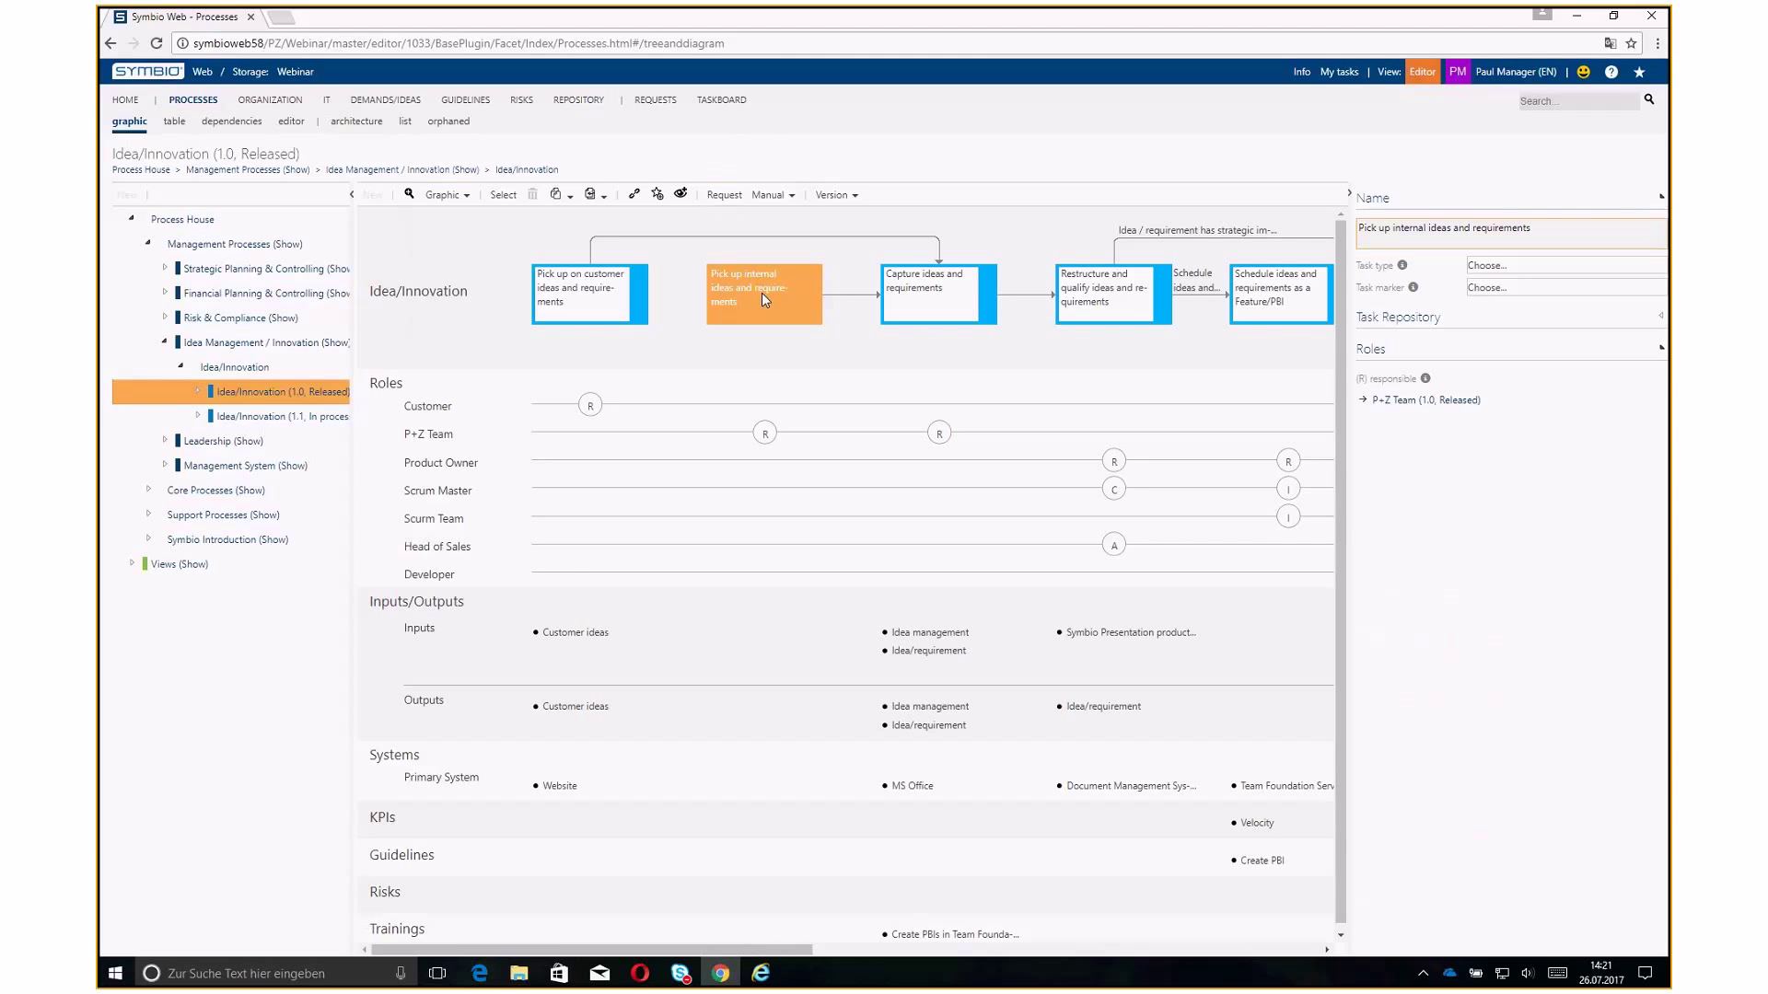
click(467, 196)
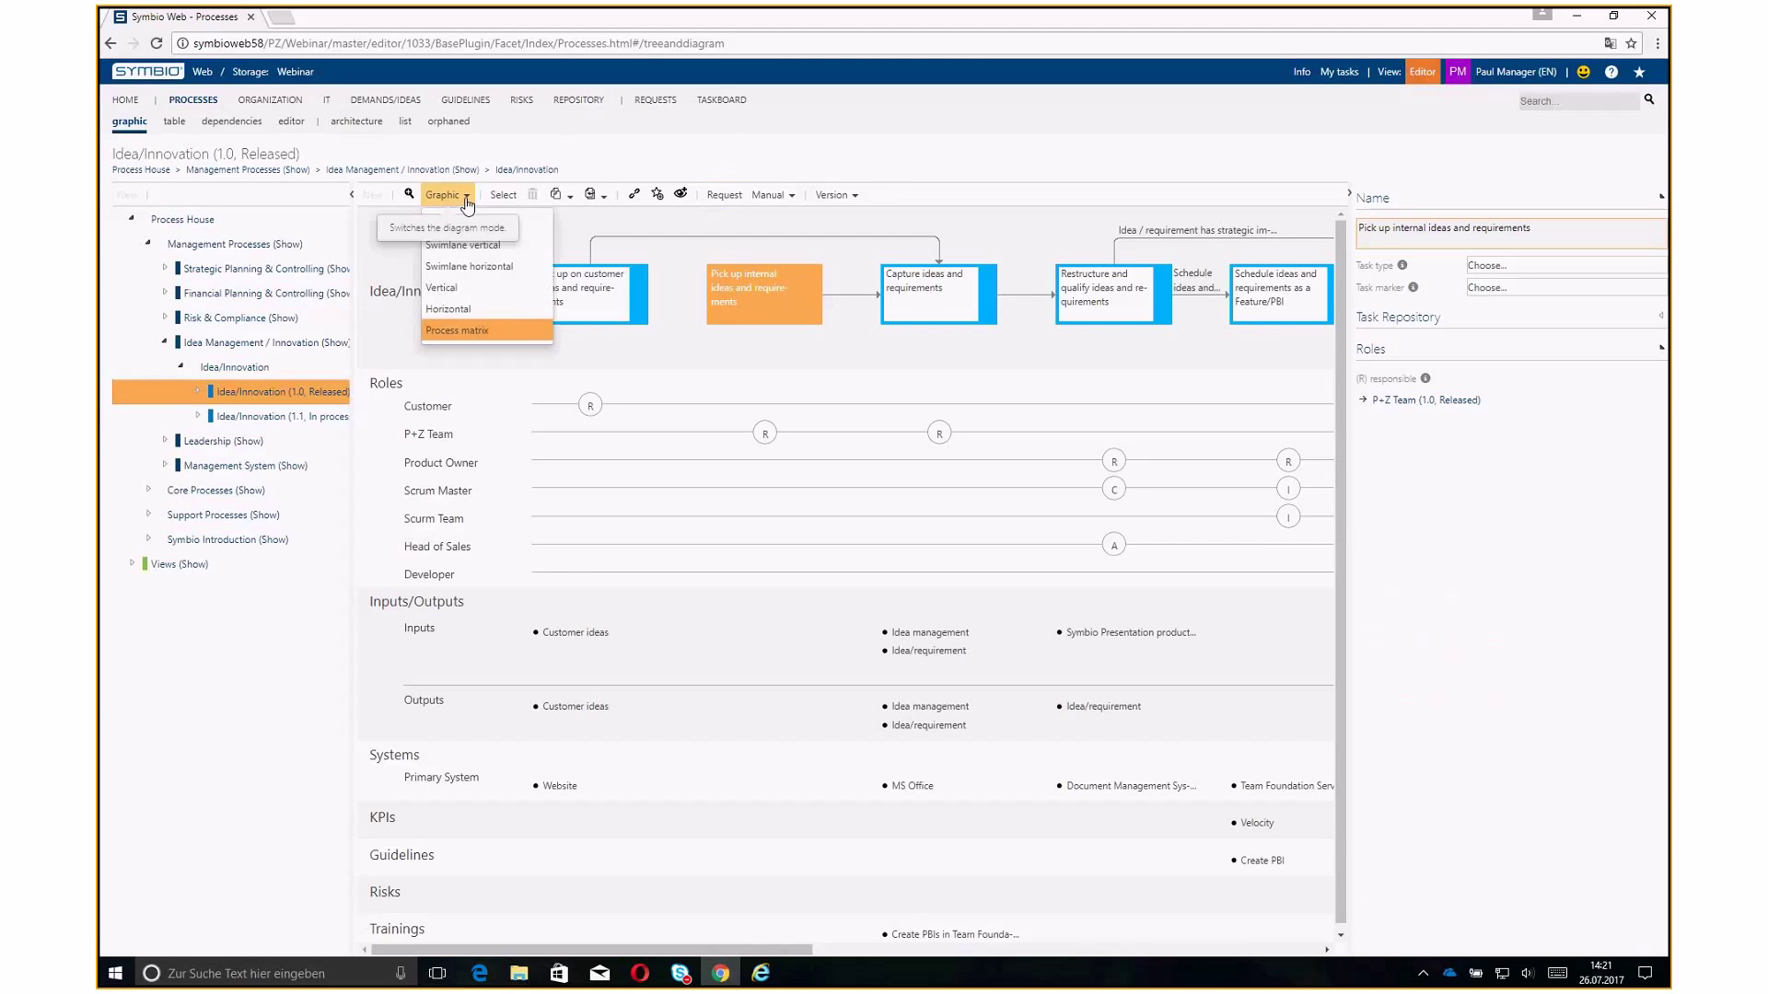
Return to the Idea/Innovation process and switch its diagram mode to Vertical
click(122, 102)
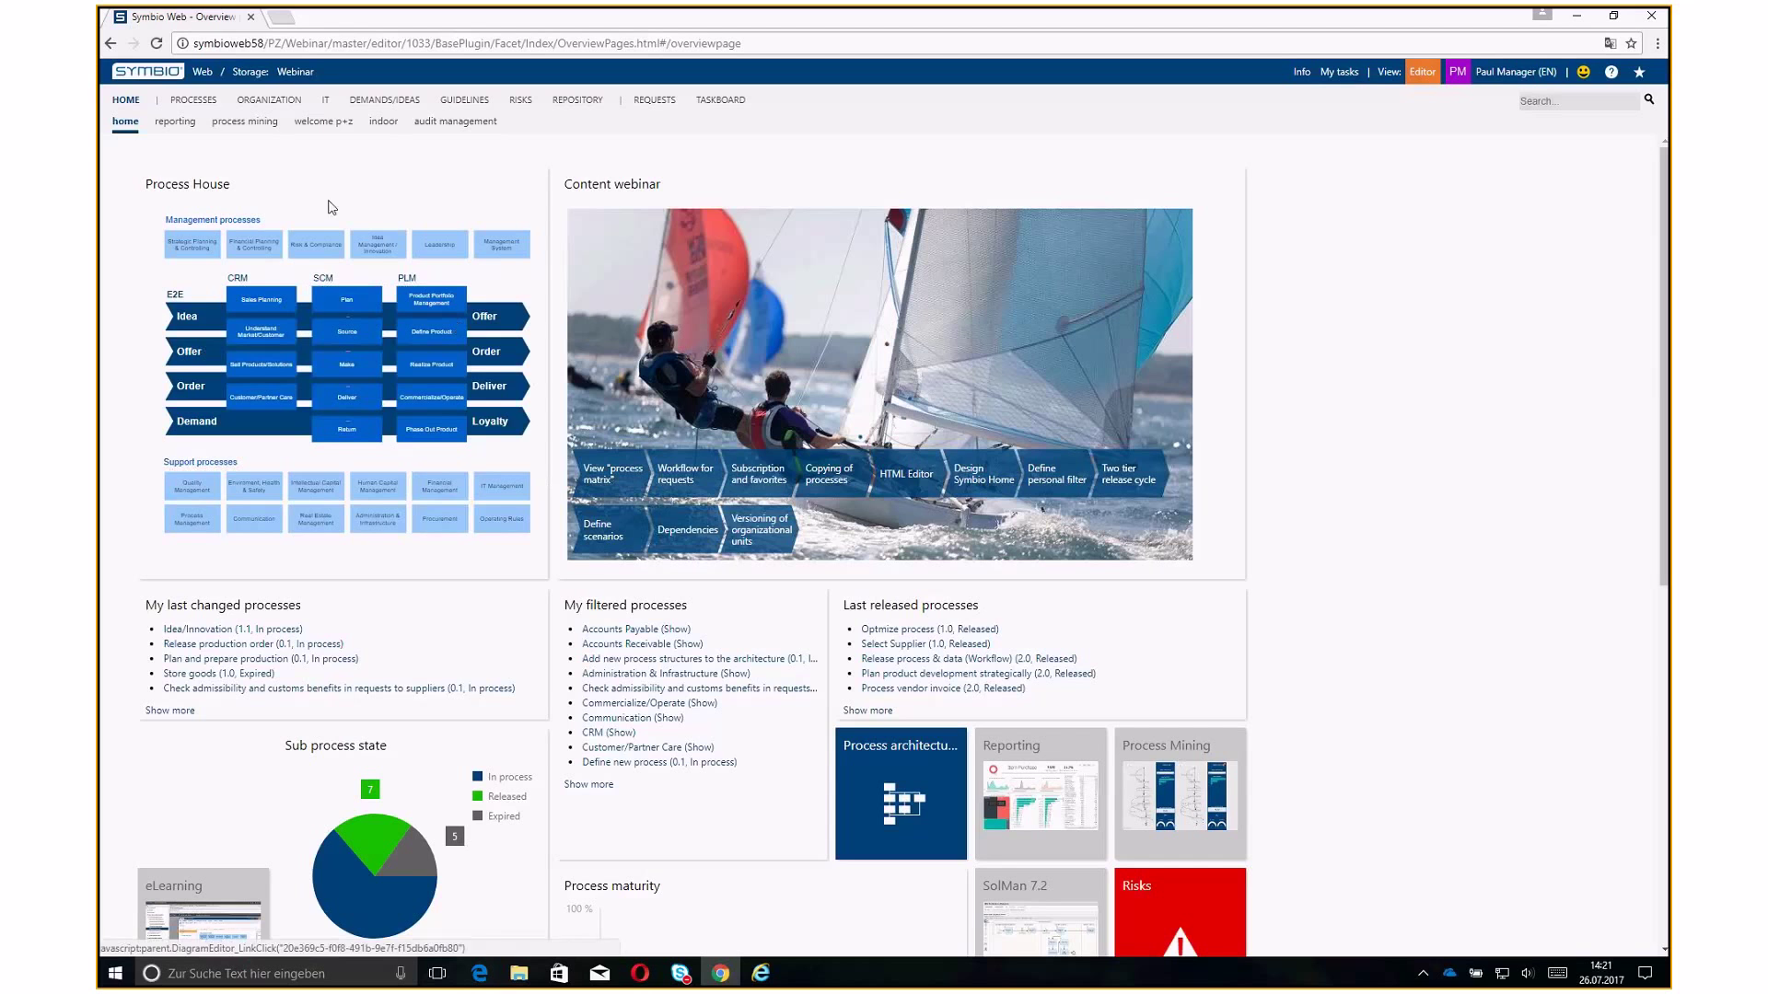
click(195, 99)
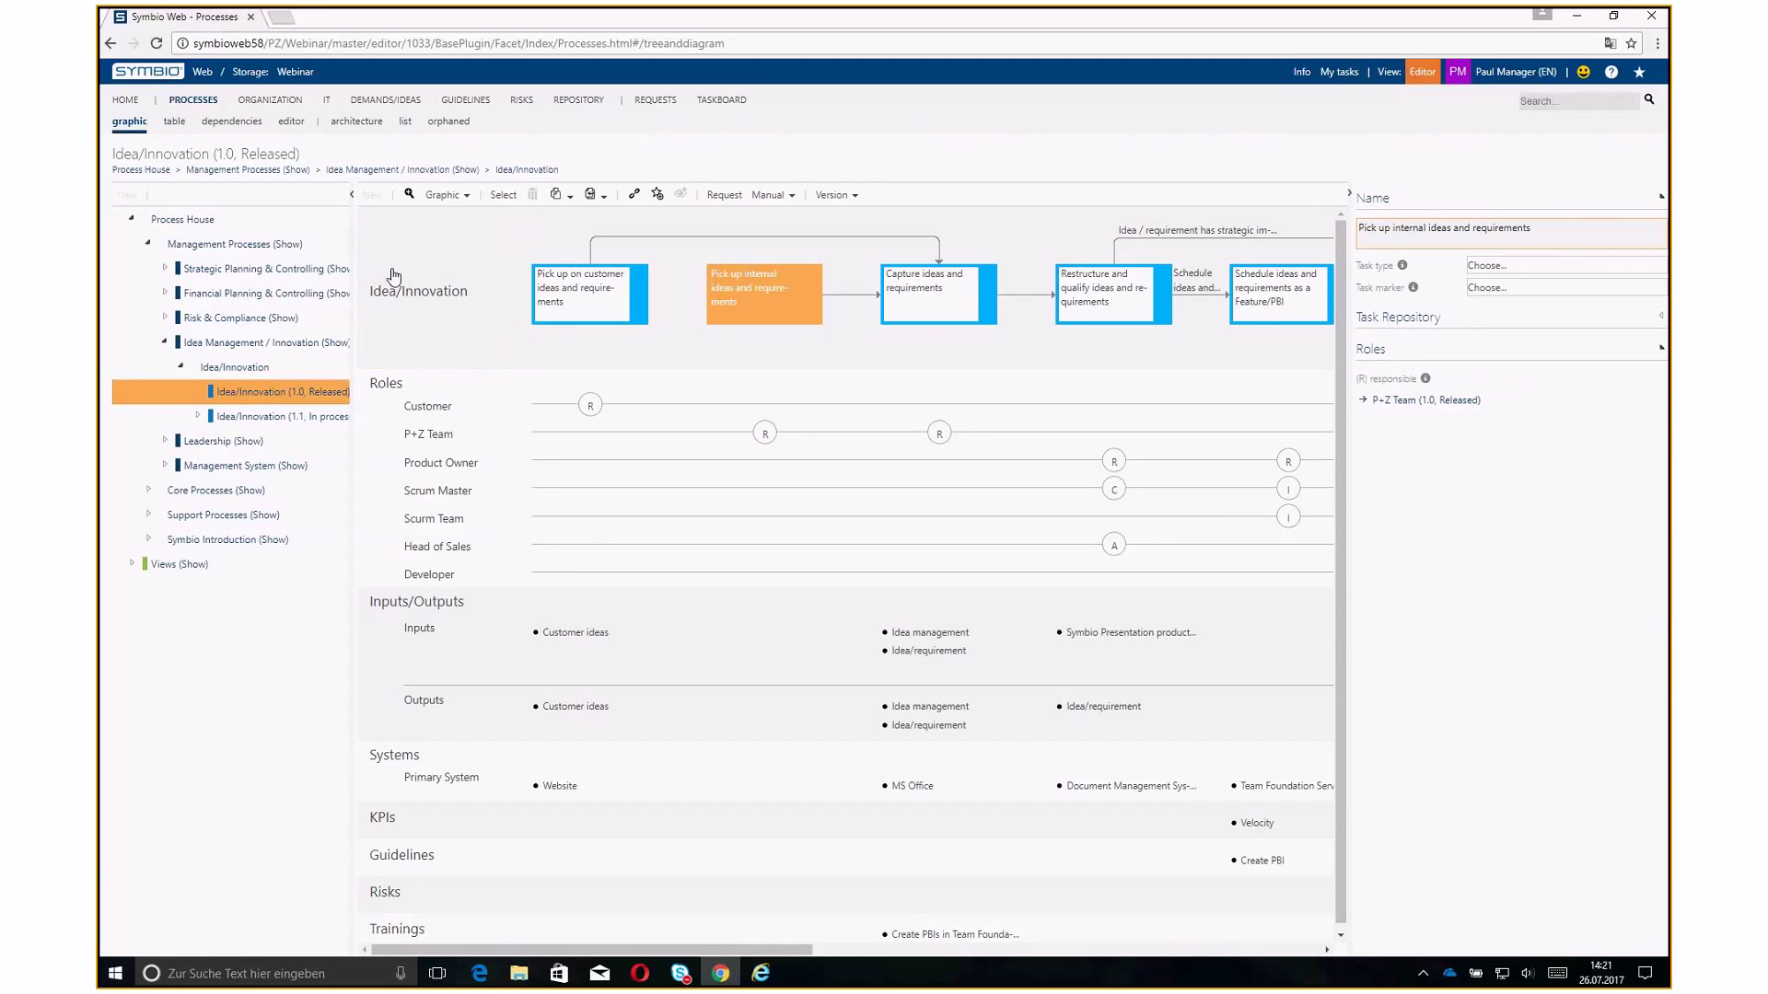
click(445, 194)
click(501, 290)
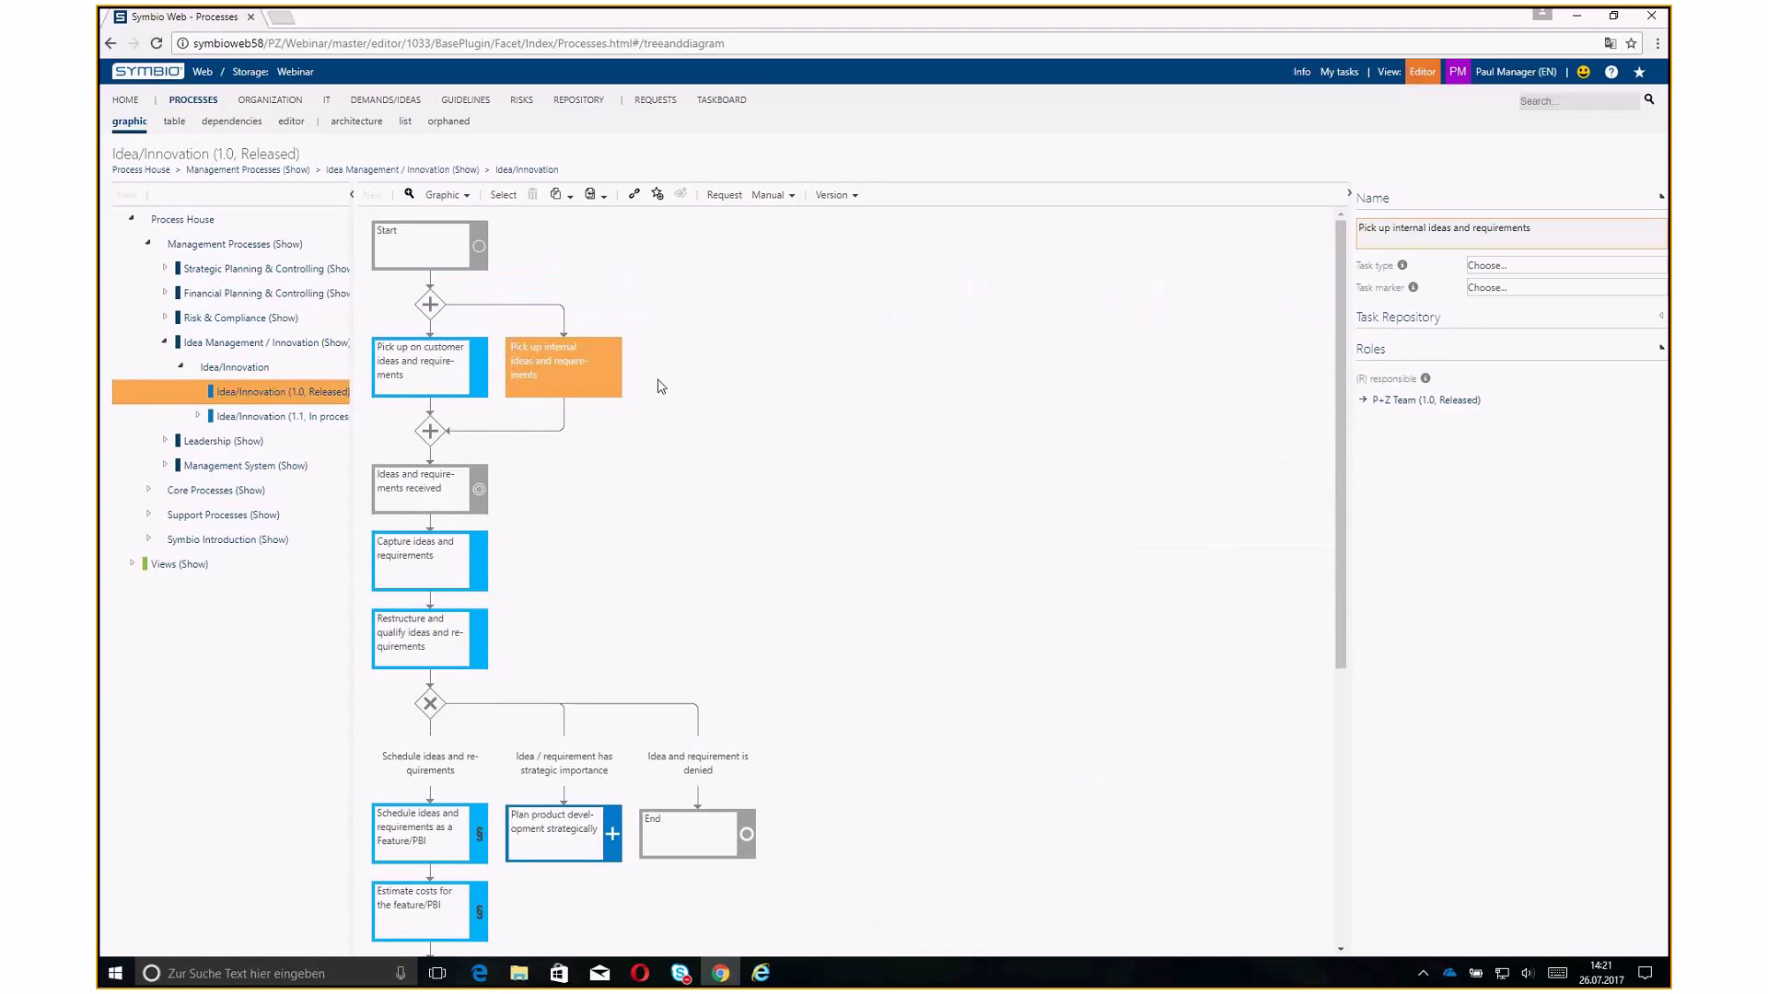
Widen the process tree and open the in-process version 1.1 of Idea/Innovation to view its responsibilities
drag(353, 545, 481, 546)
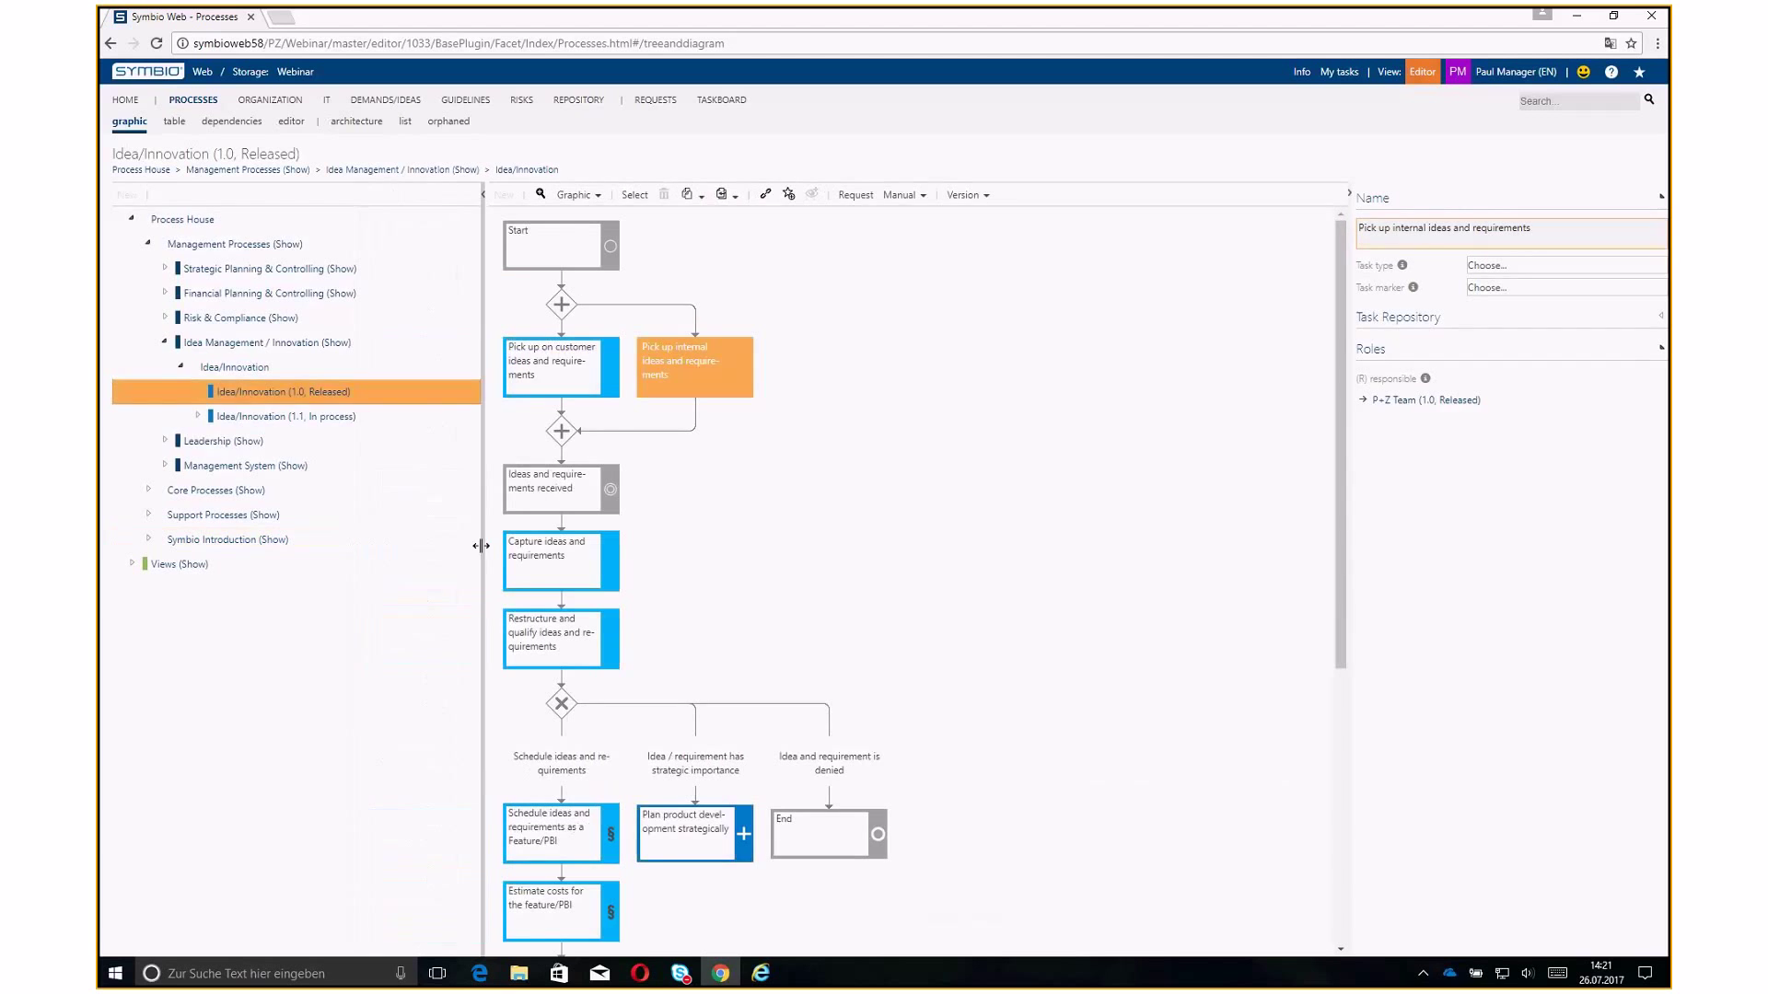
click(375, 421)
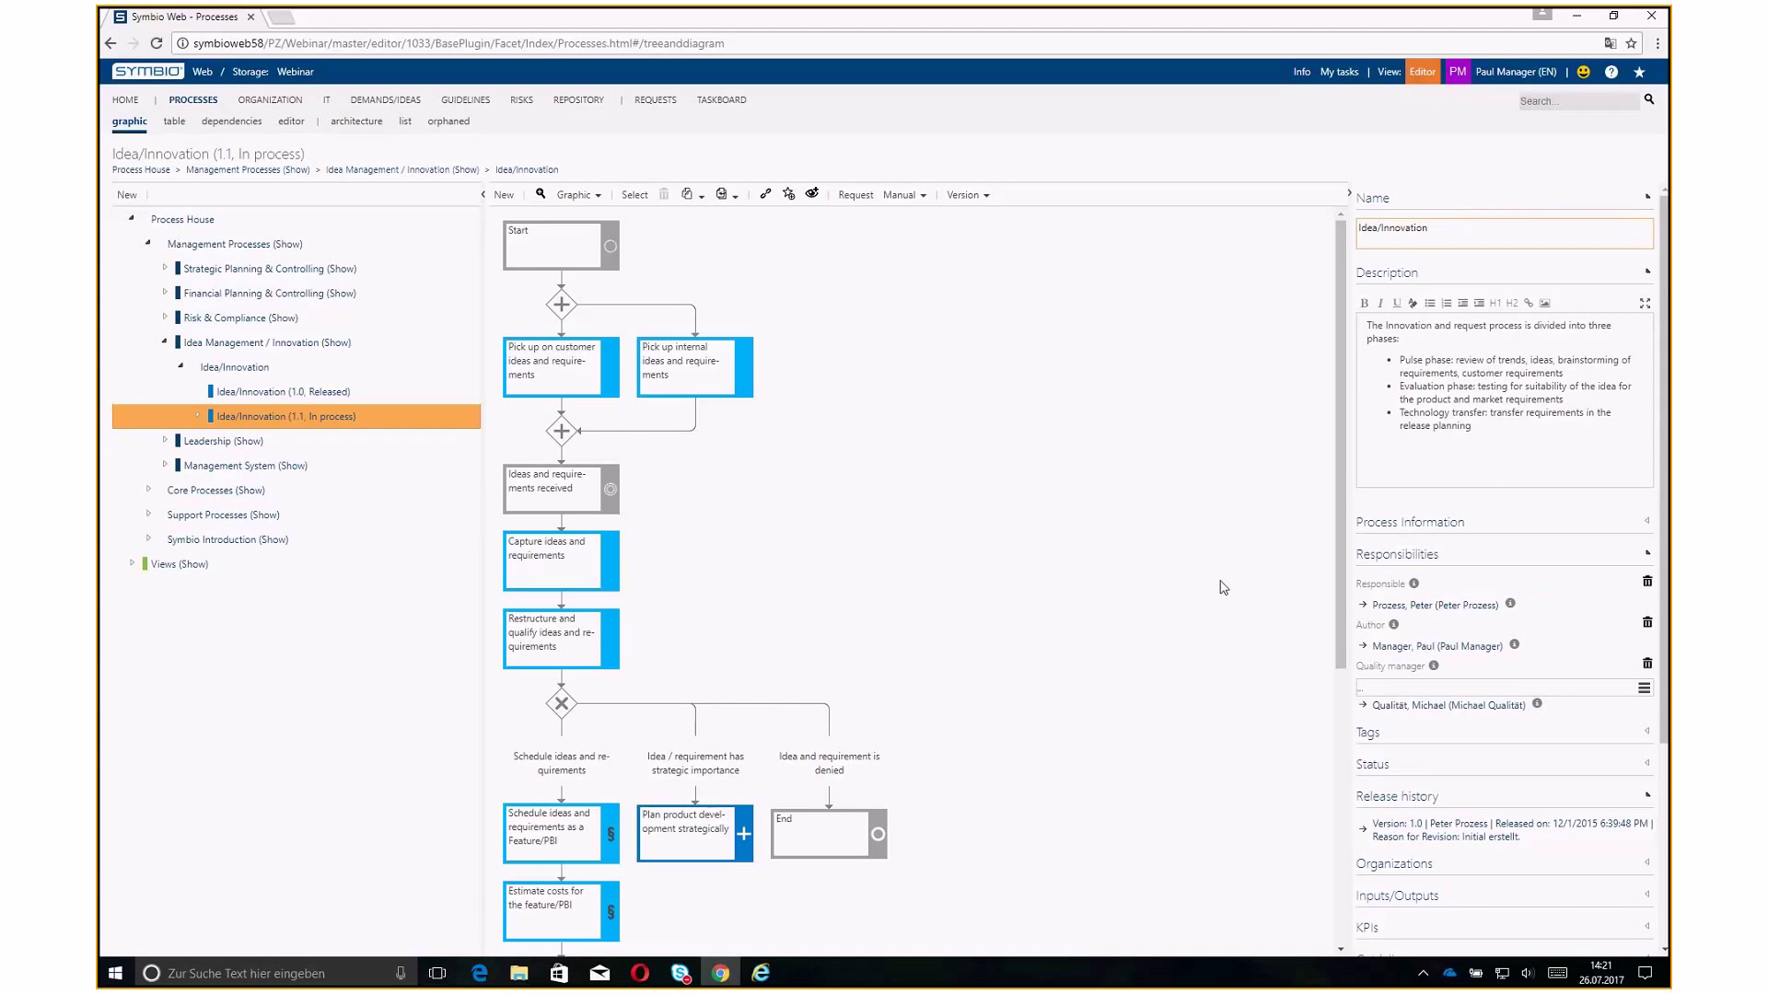
click(1405, 557)
Create a request for the process with type Change request, urgency Normal and desired response date 7/28/2017
click(856, 196)
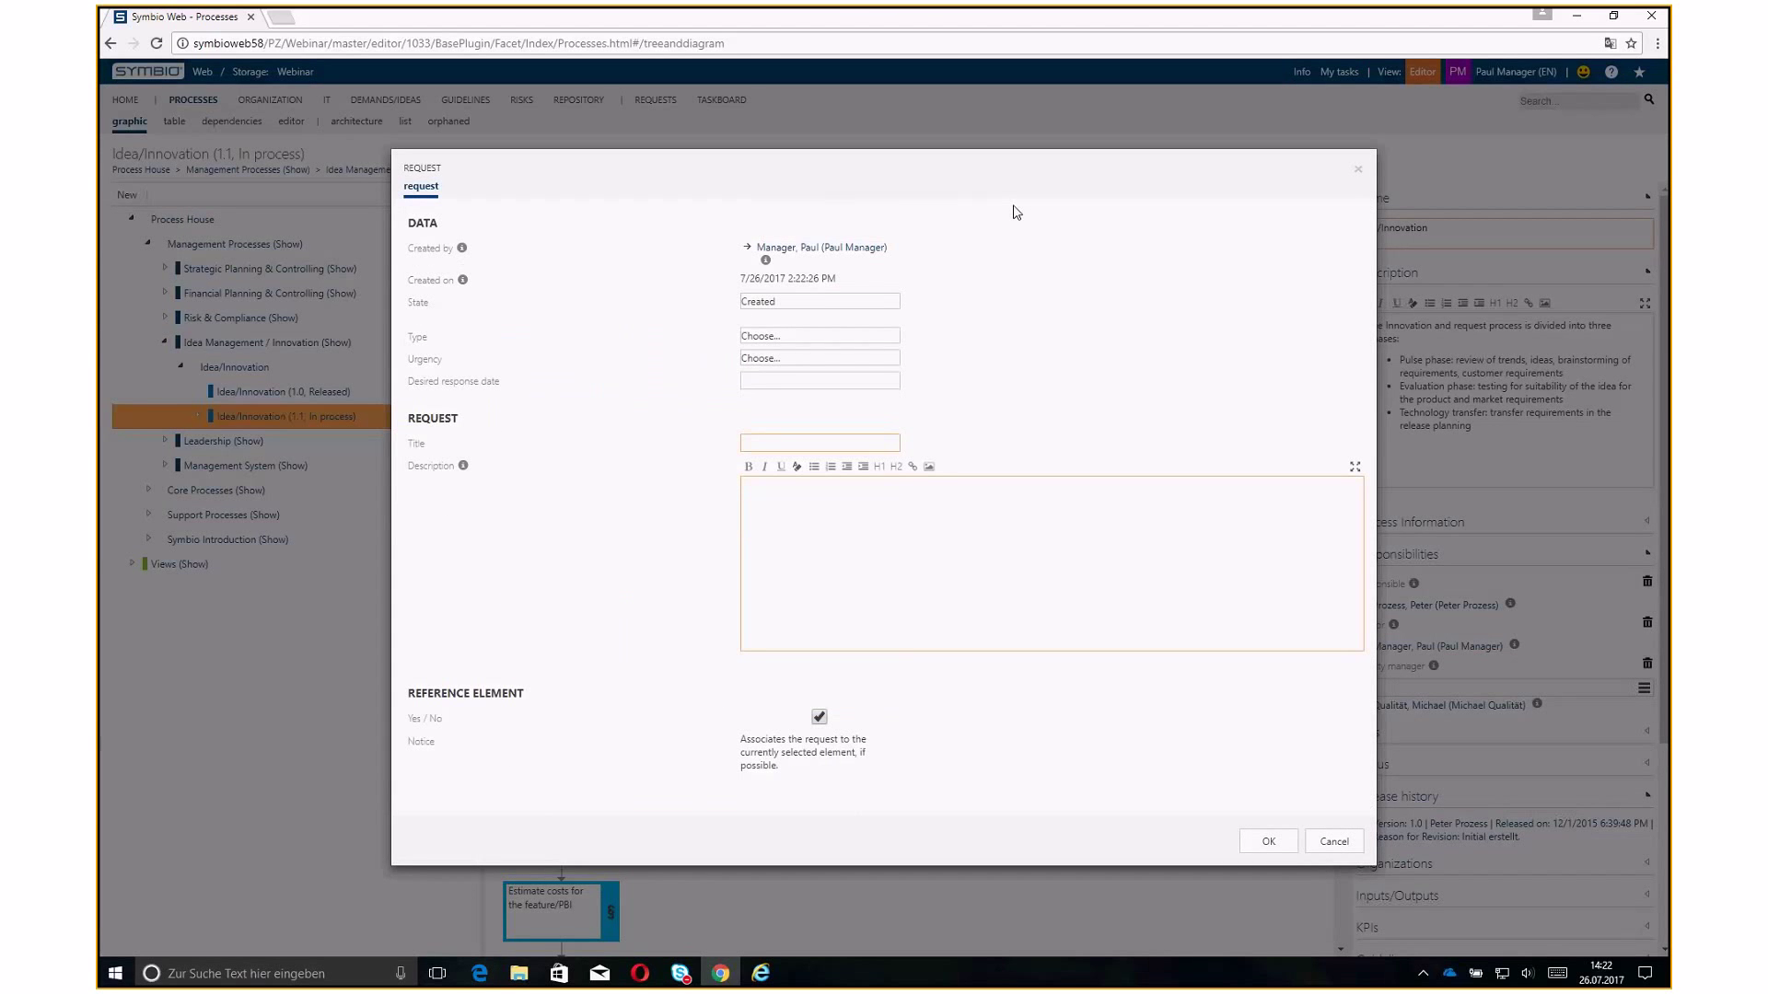
click(867, 339)
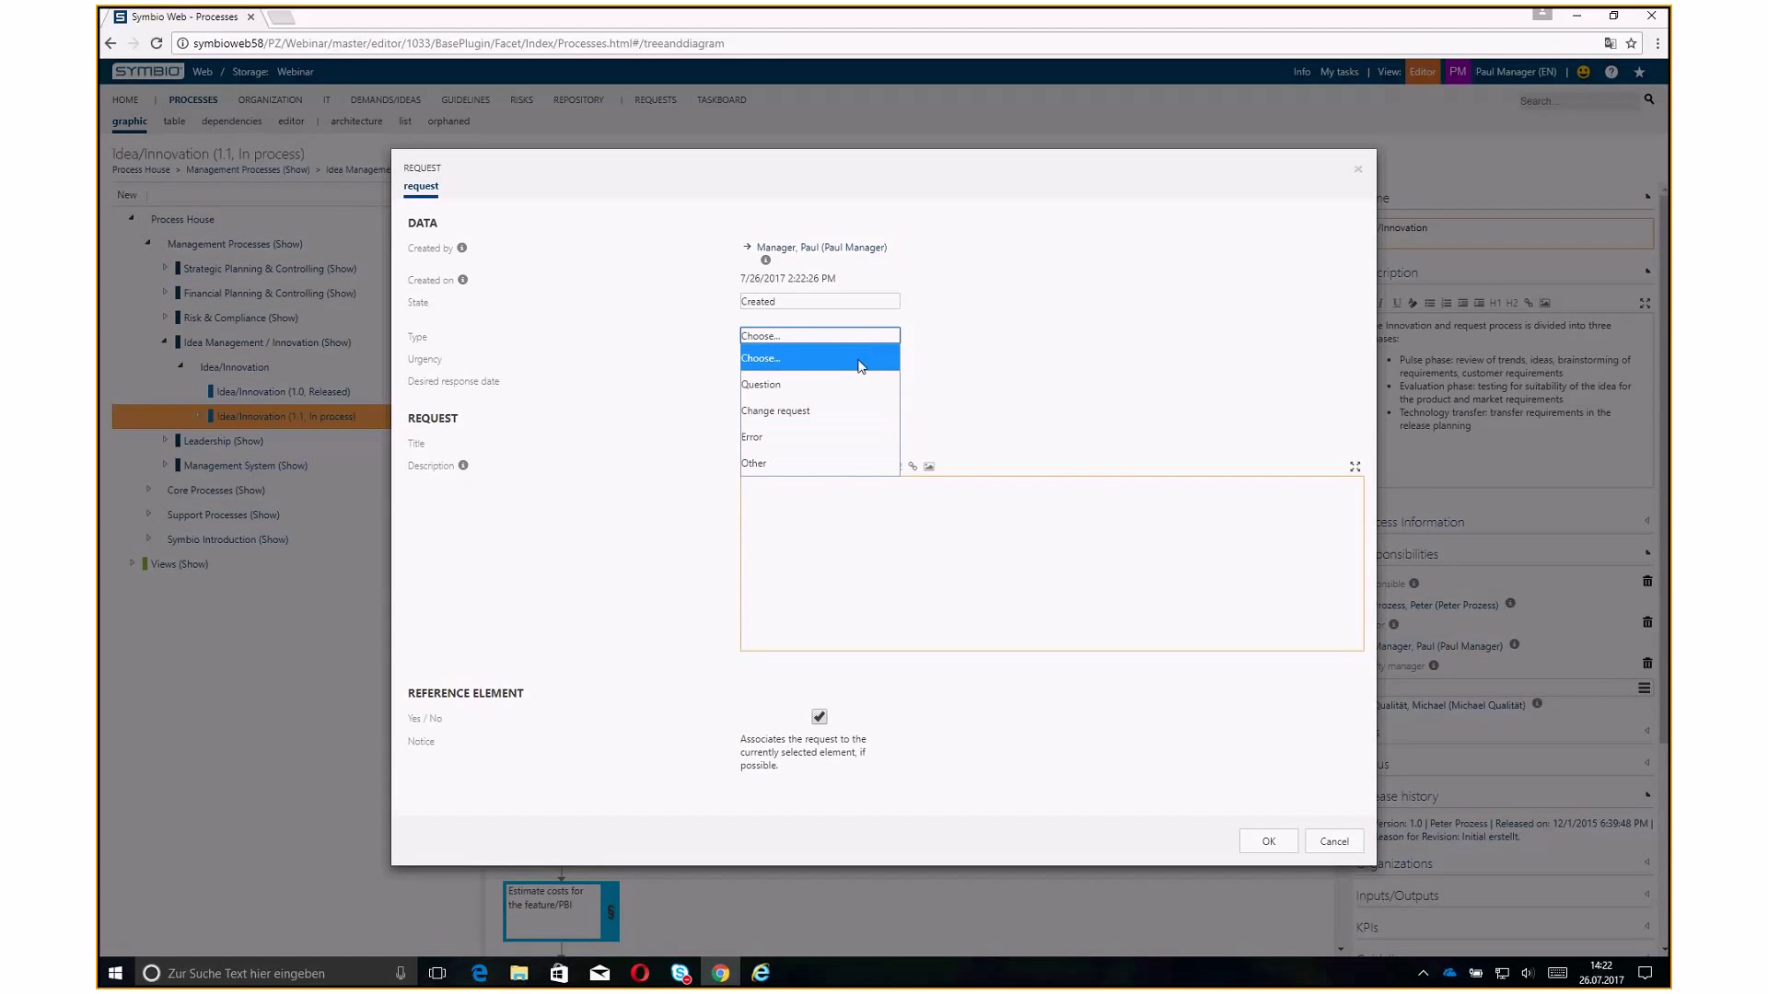
click(842, 408)
click(836, 358)
click(826, 430)
click(805, 381)
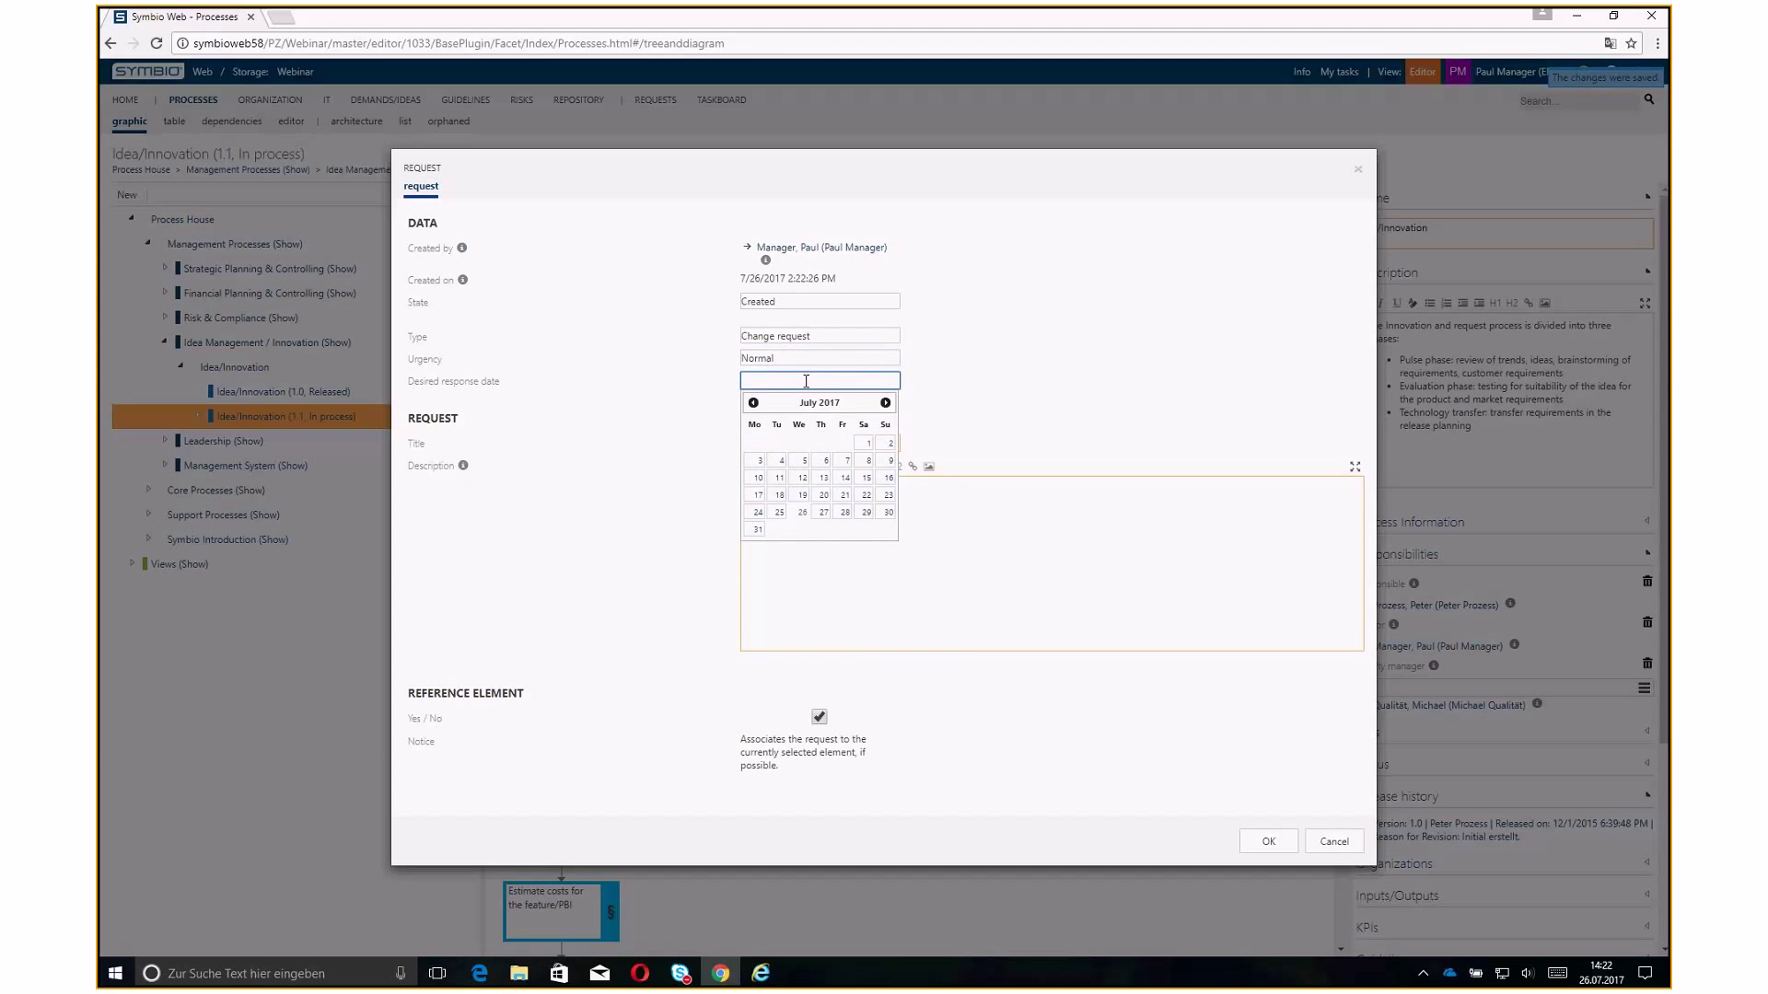
click(845, 512)
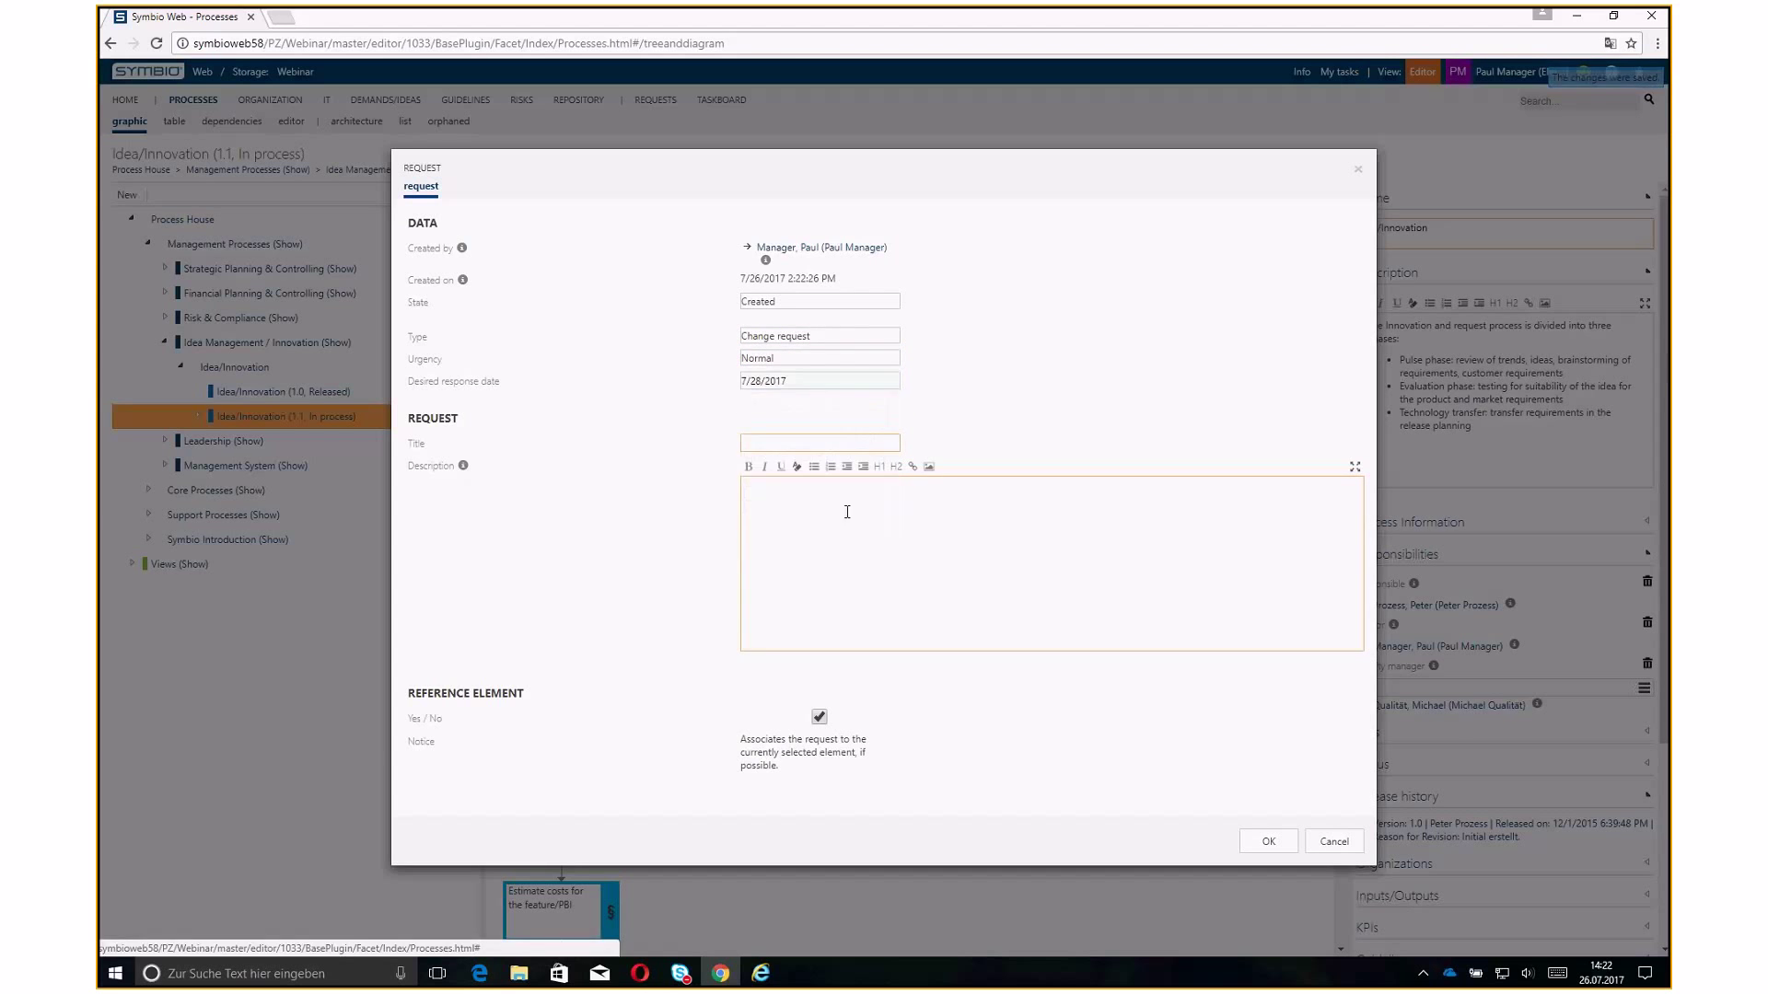
Title the request "New role added"
click(810, 444)
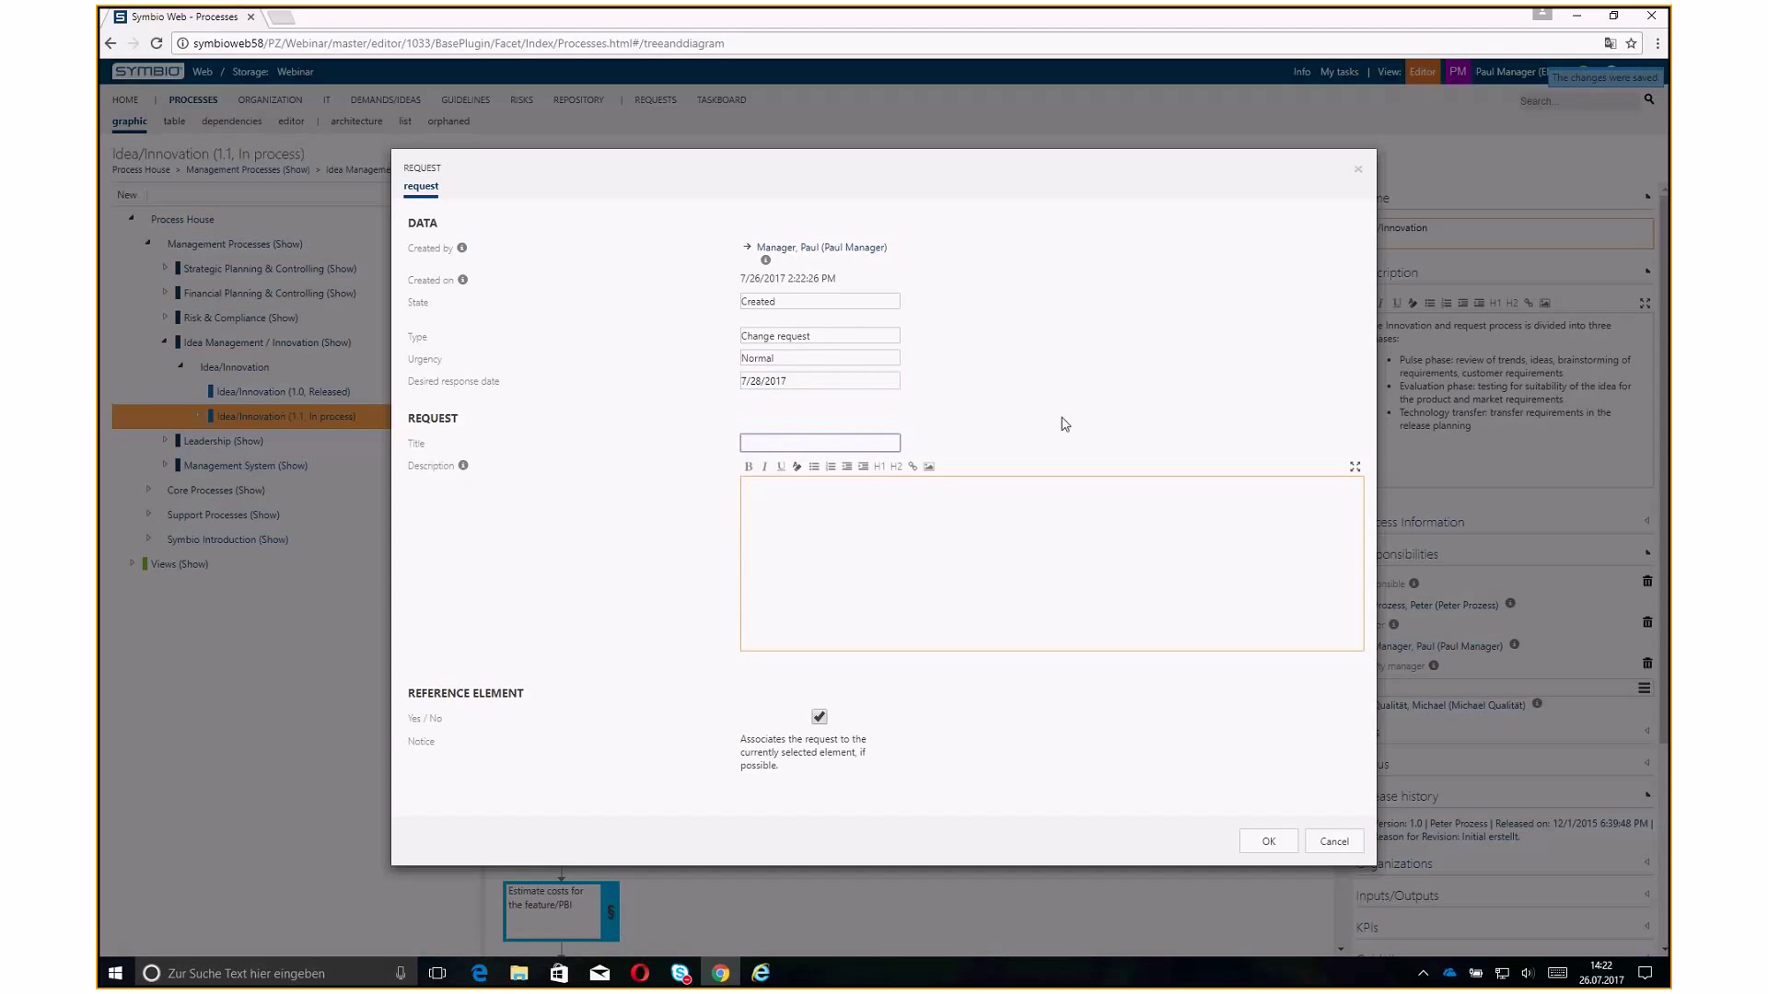
text(New role a)
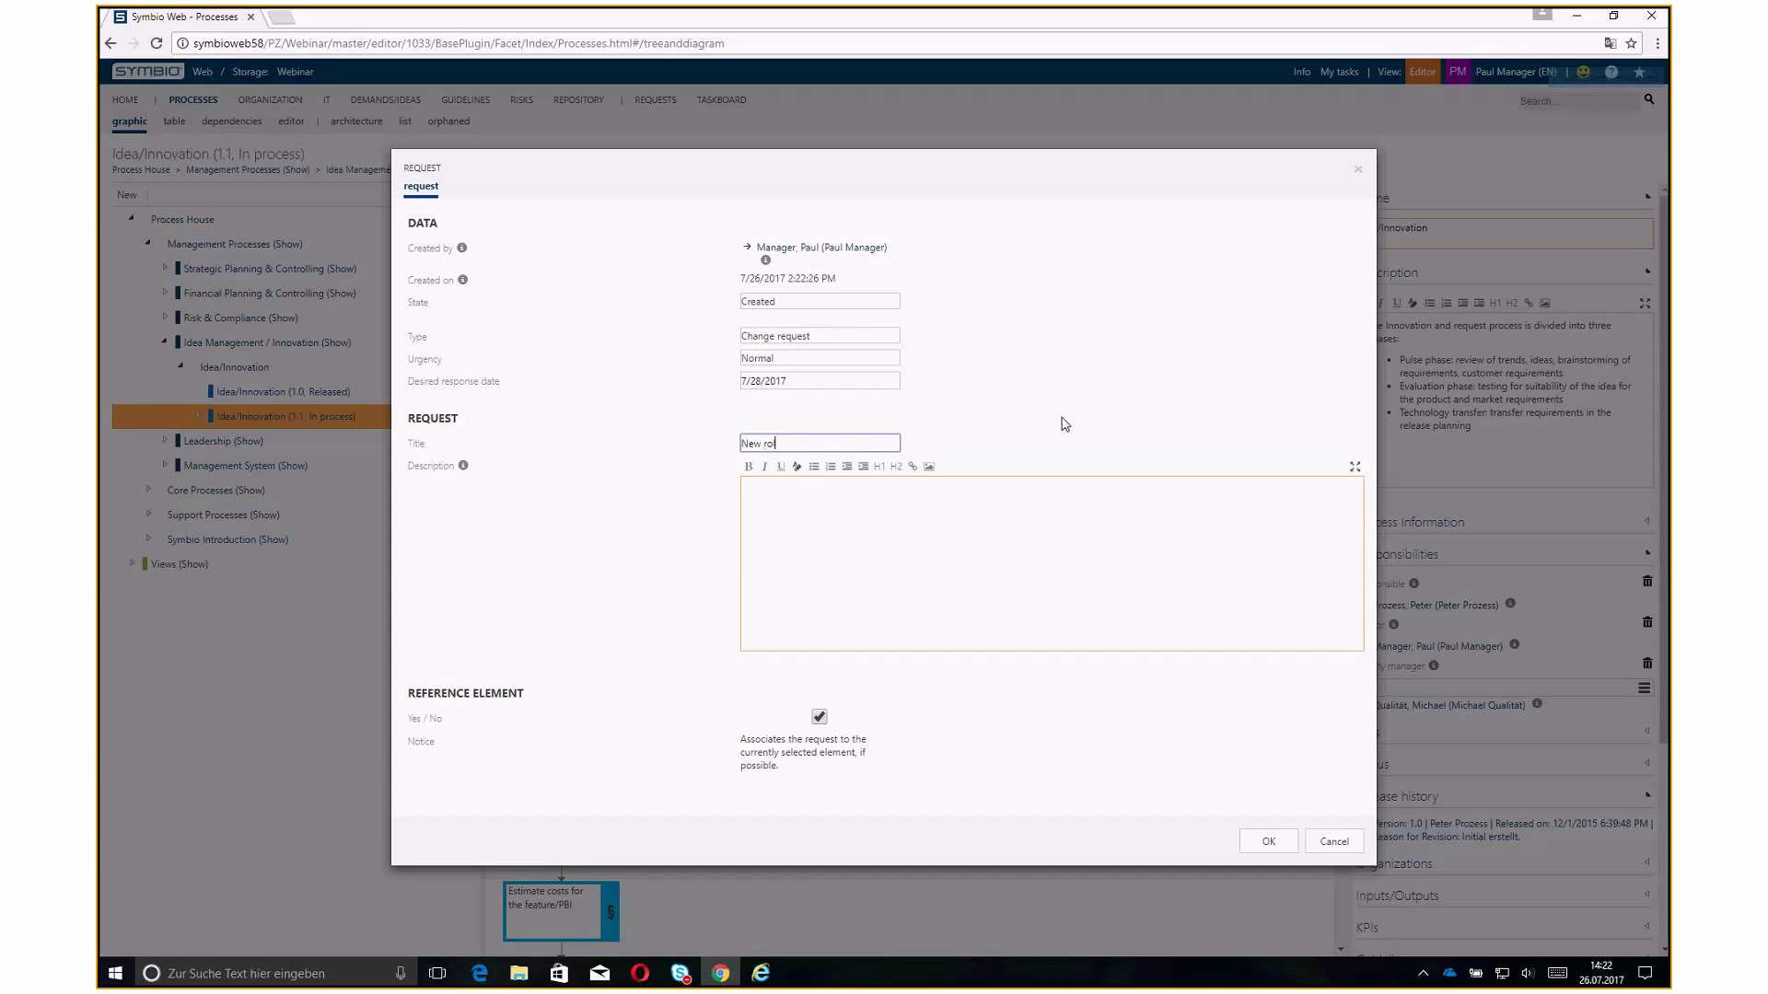
text(dded)
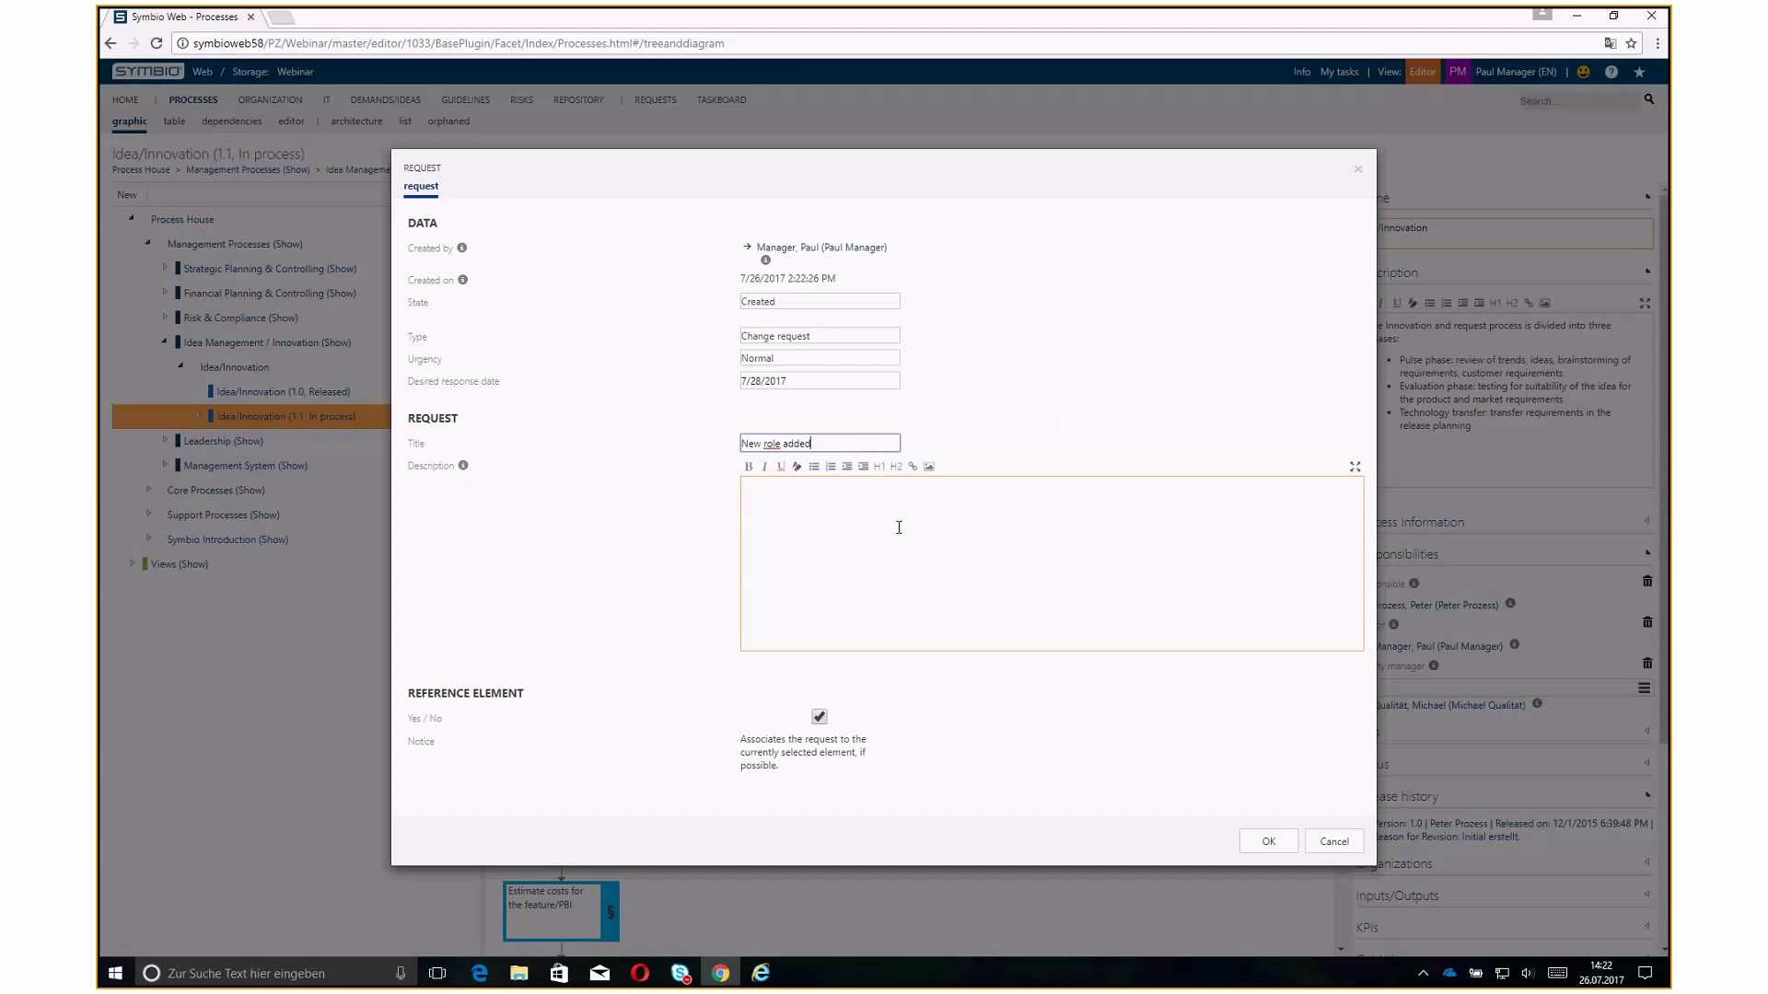
Describe the request as "new role added to process task" and submit it
click(885, 524)
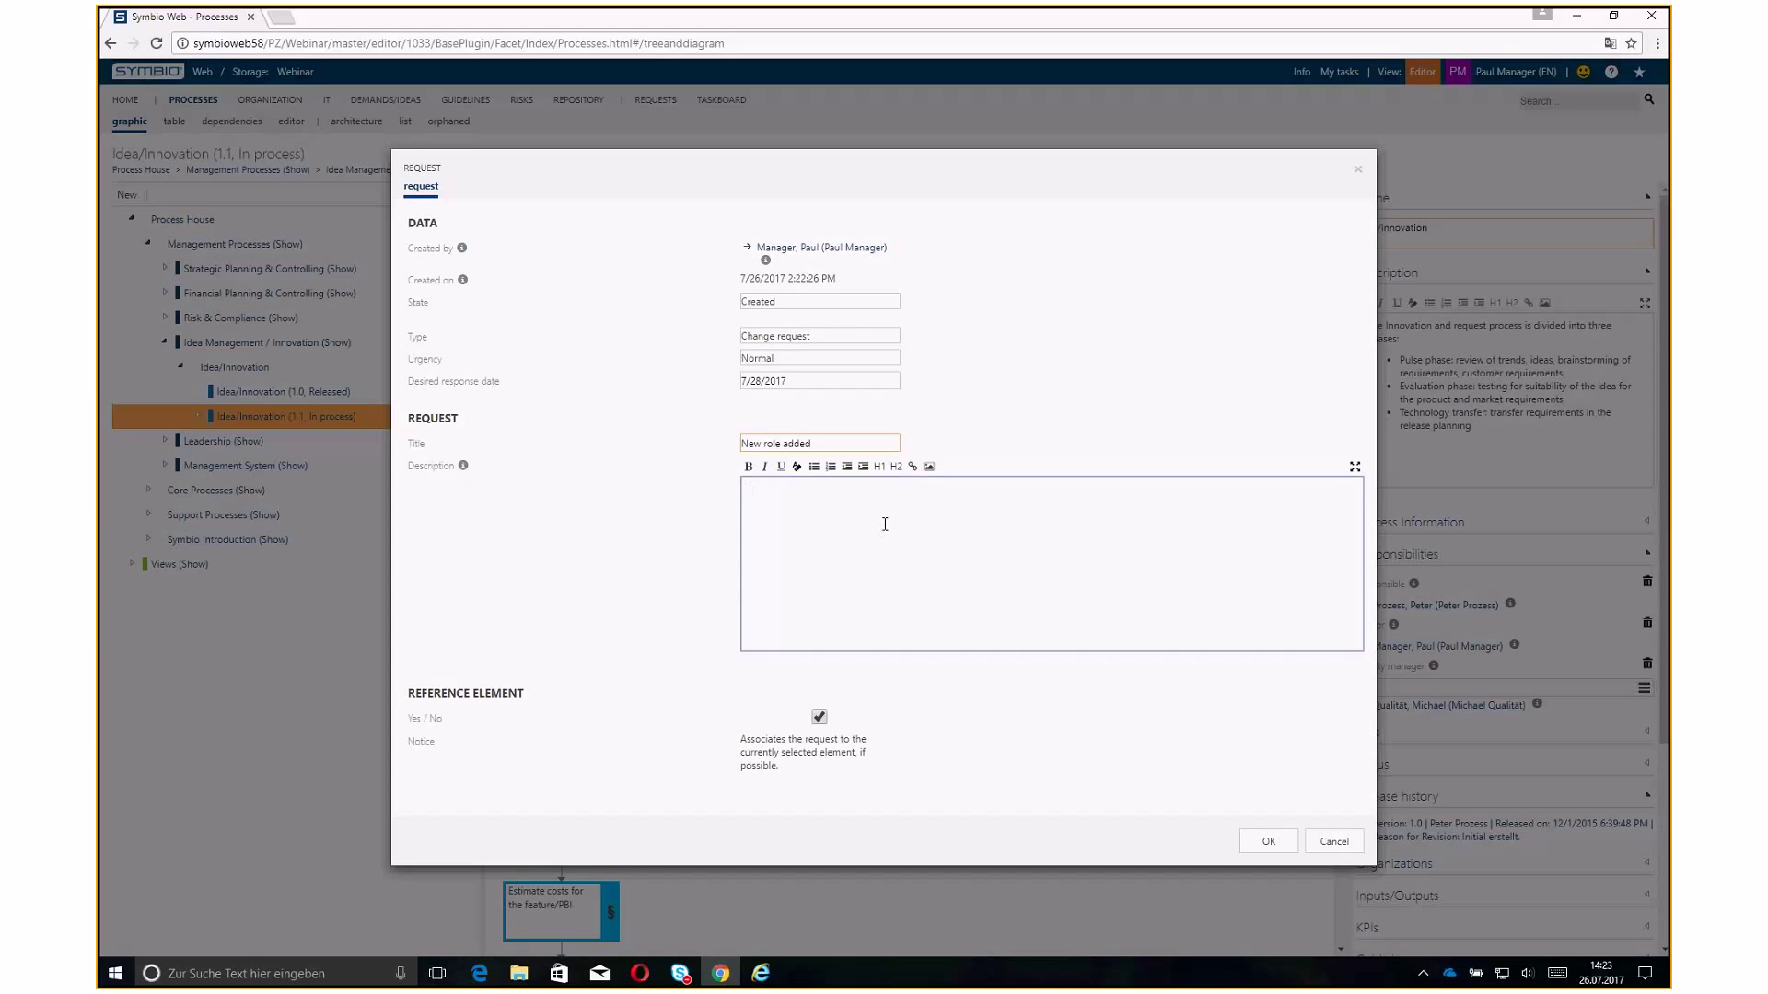
text(new role added to process taks)
key(BackSpace)
text(sk)
click(1079, 734)
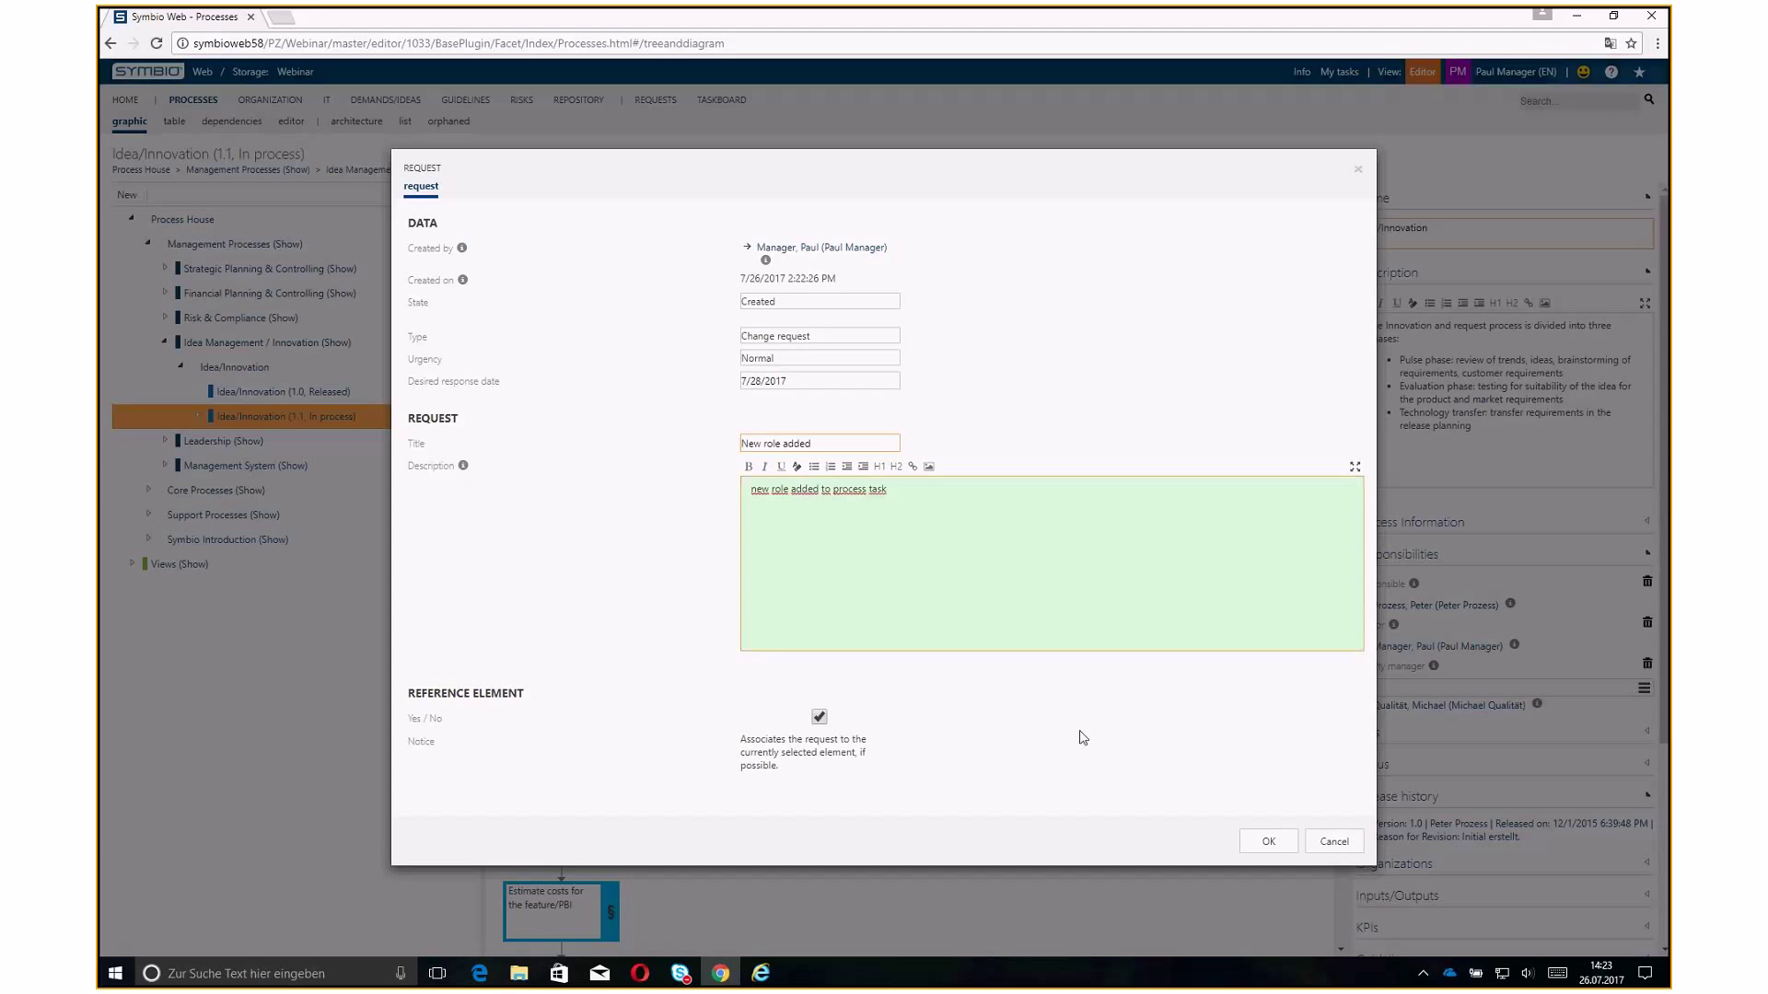
click(1264, 838)
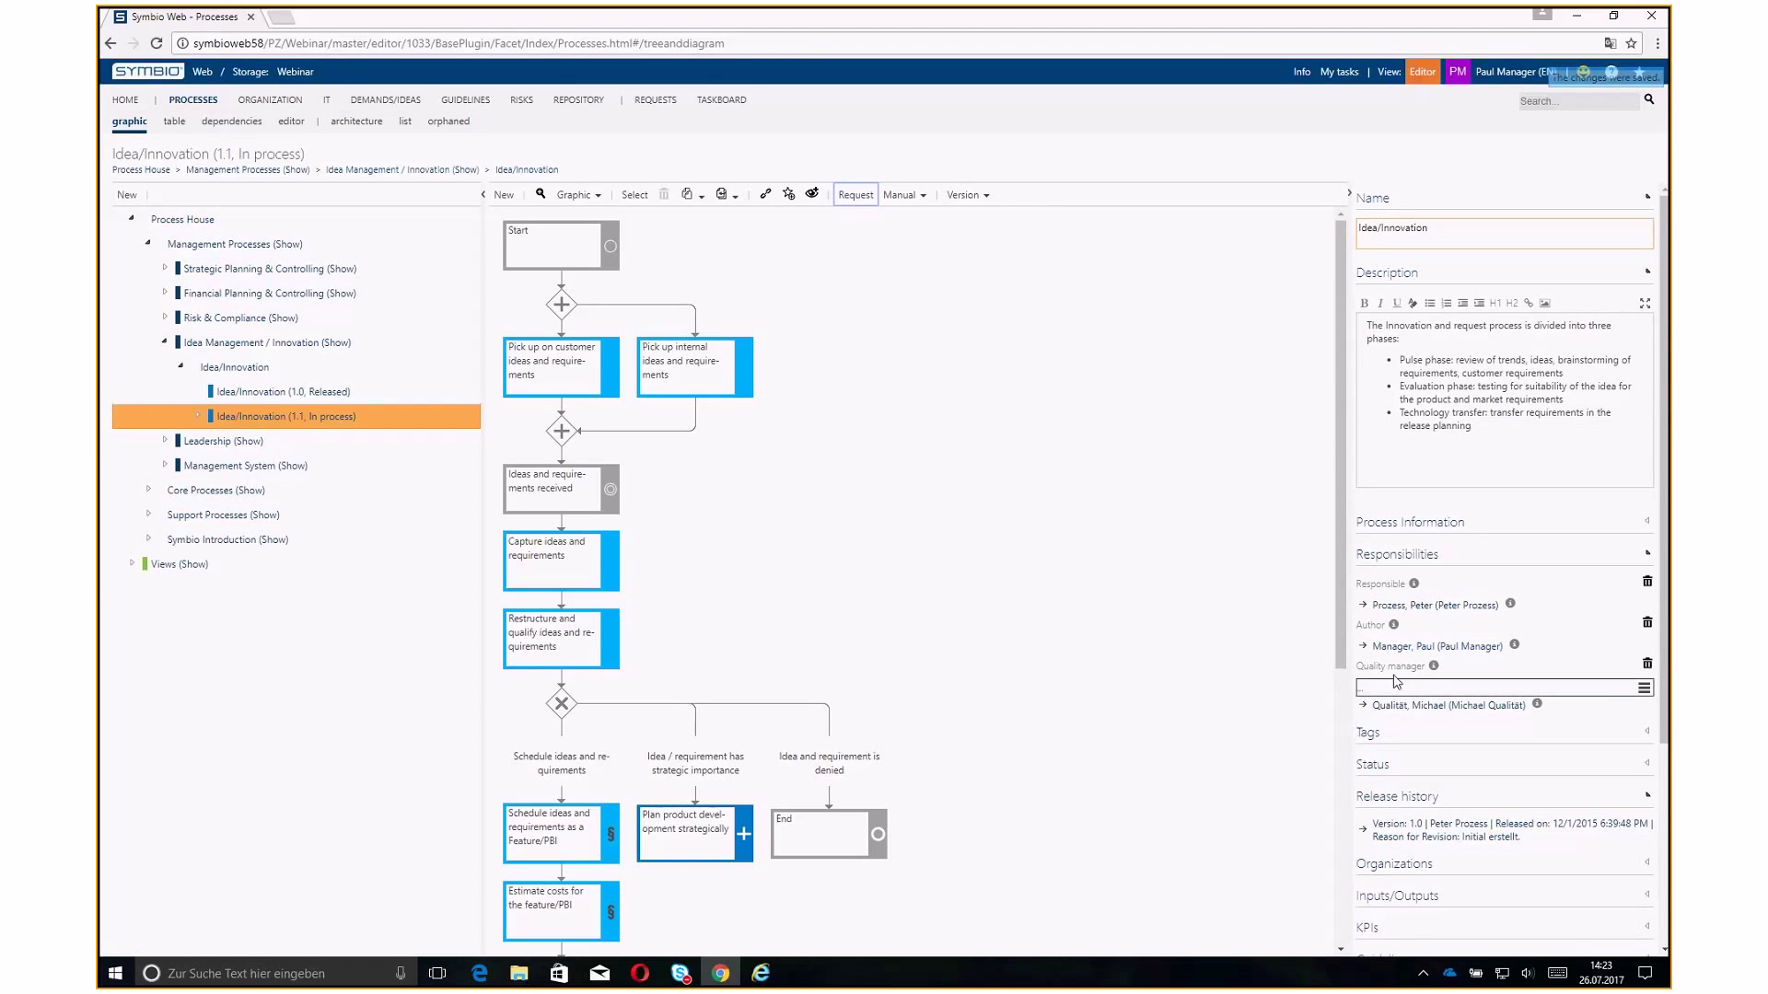
Check the quality manager assigned to the process and log out of the current account
mouse_move(1404, 712)
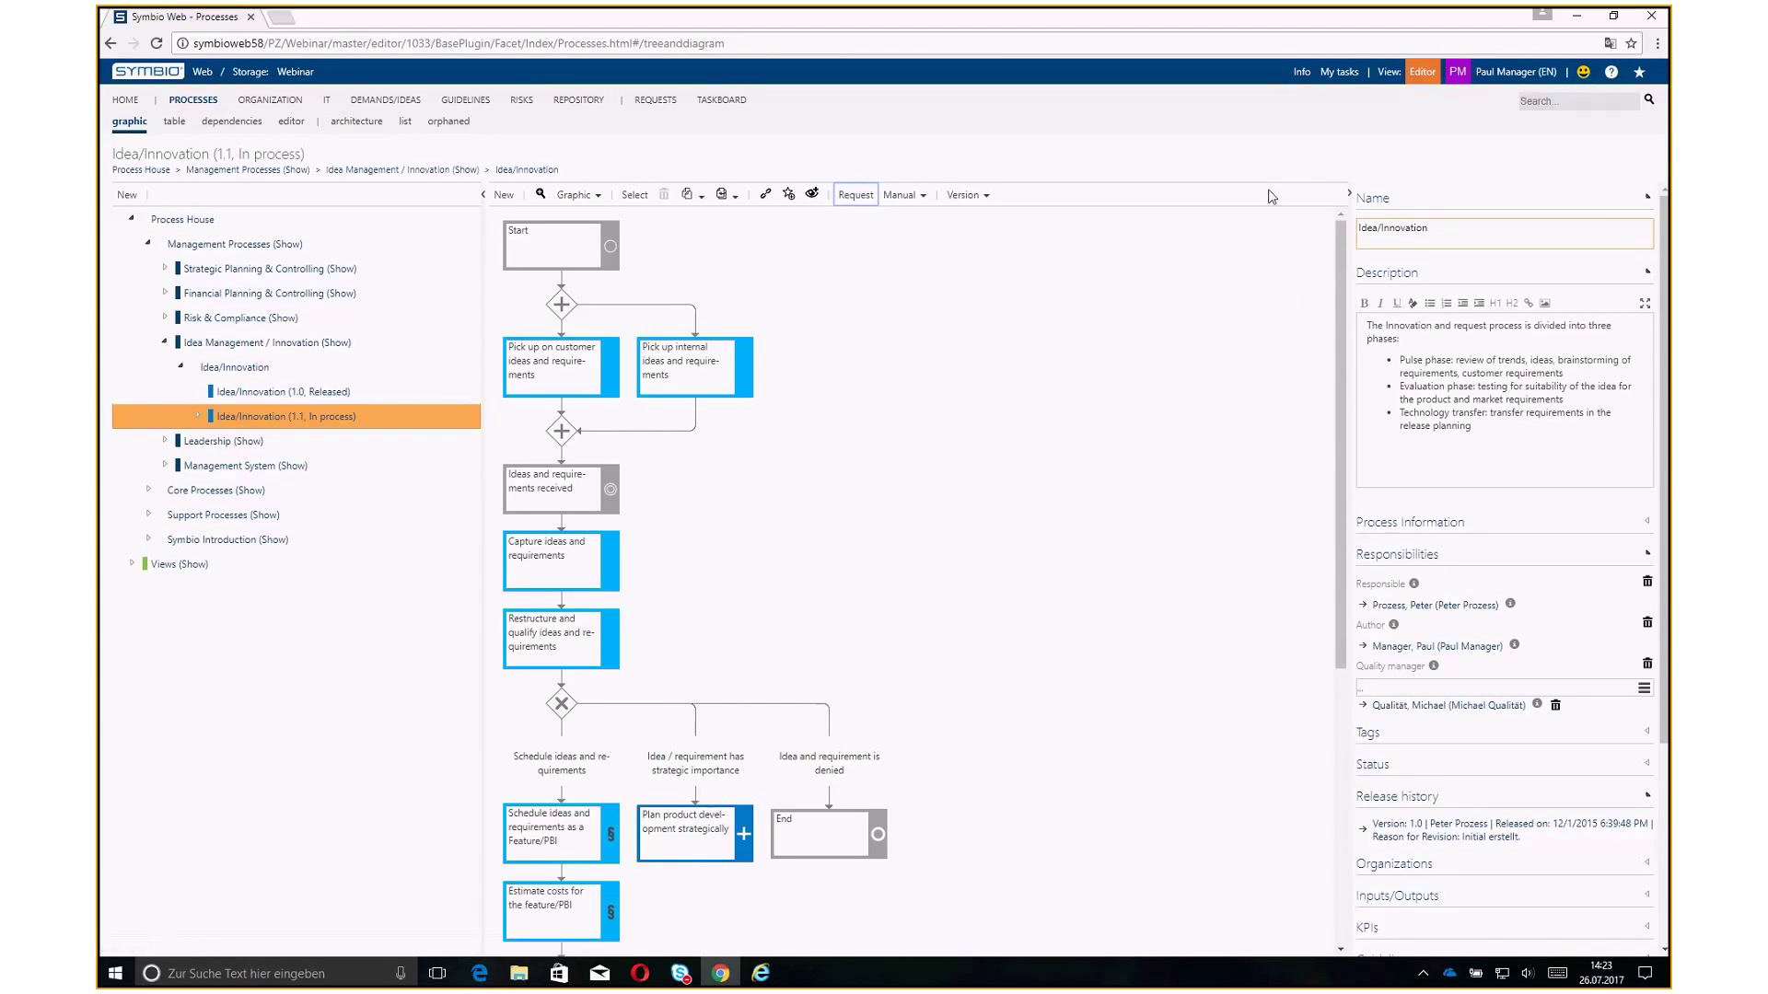
click(1503, 69)
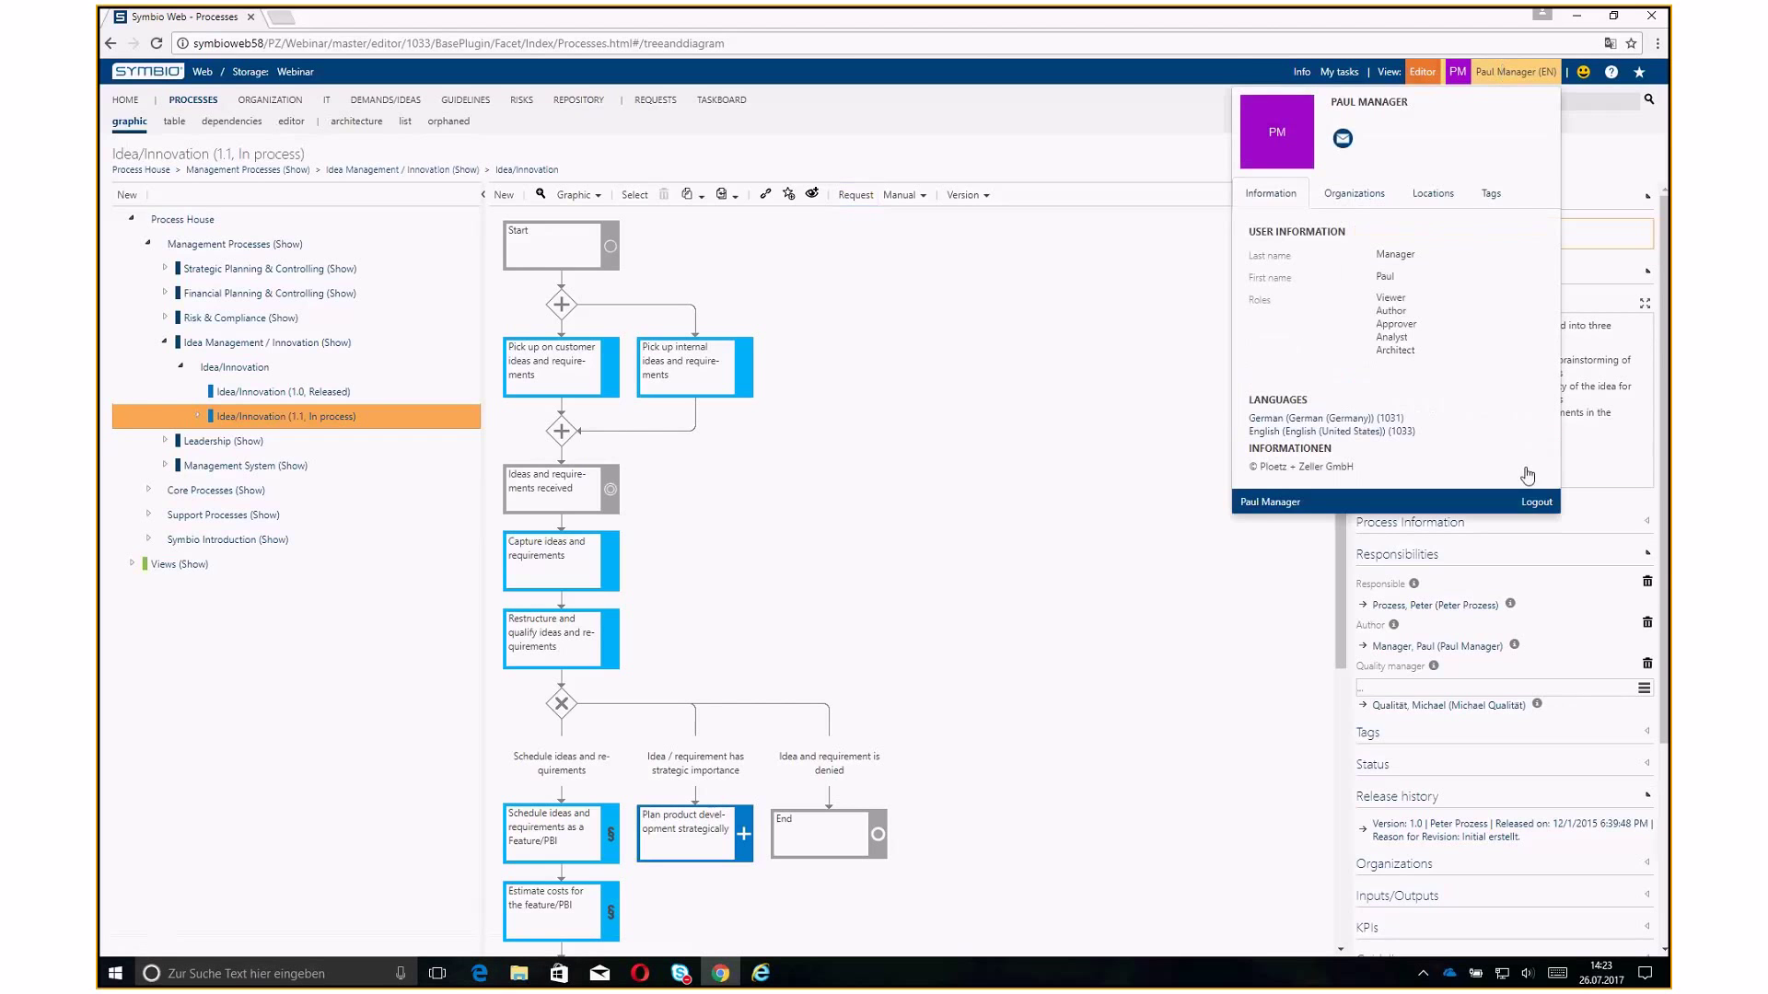
click(1536, 503)
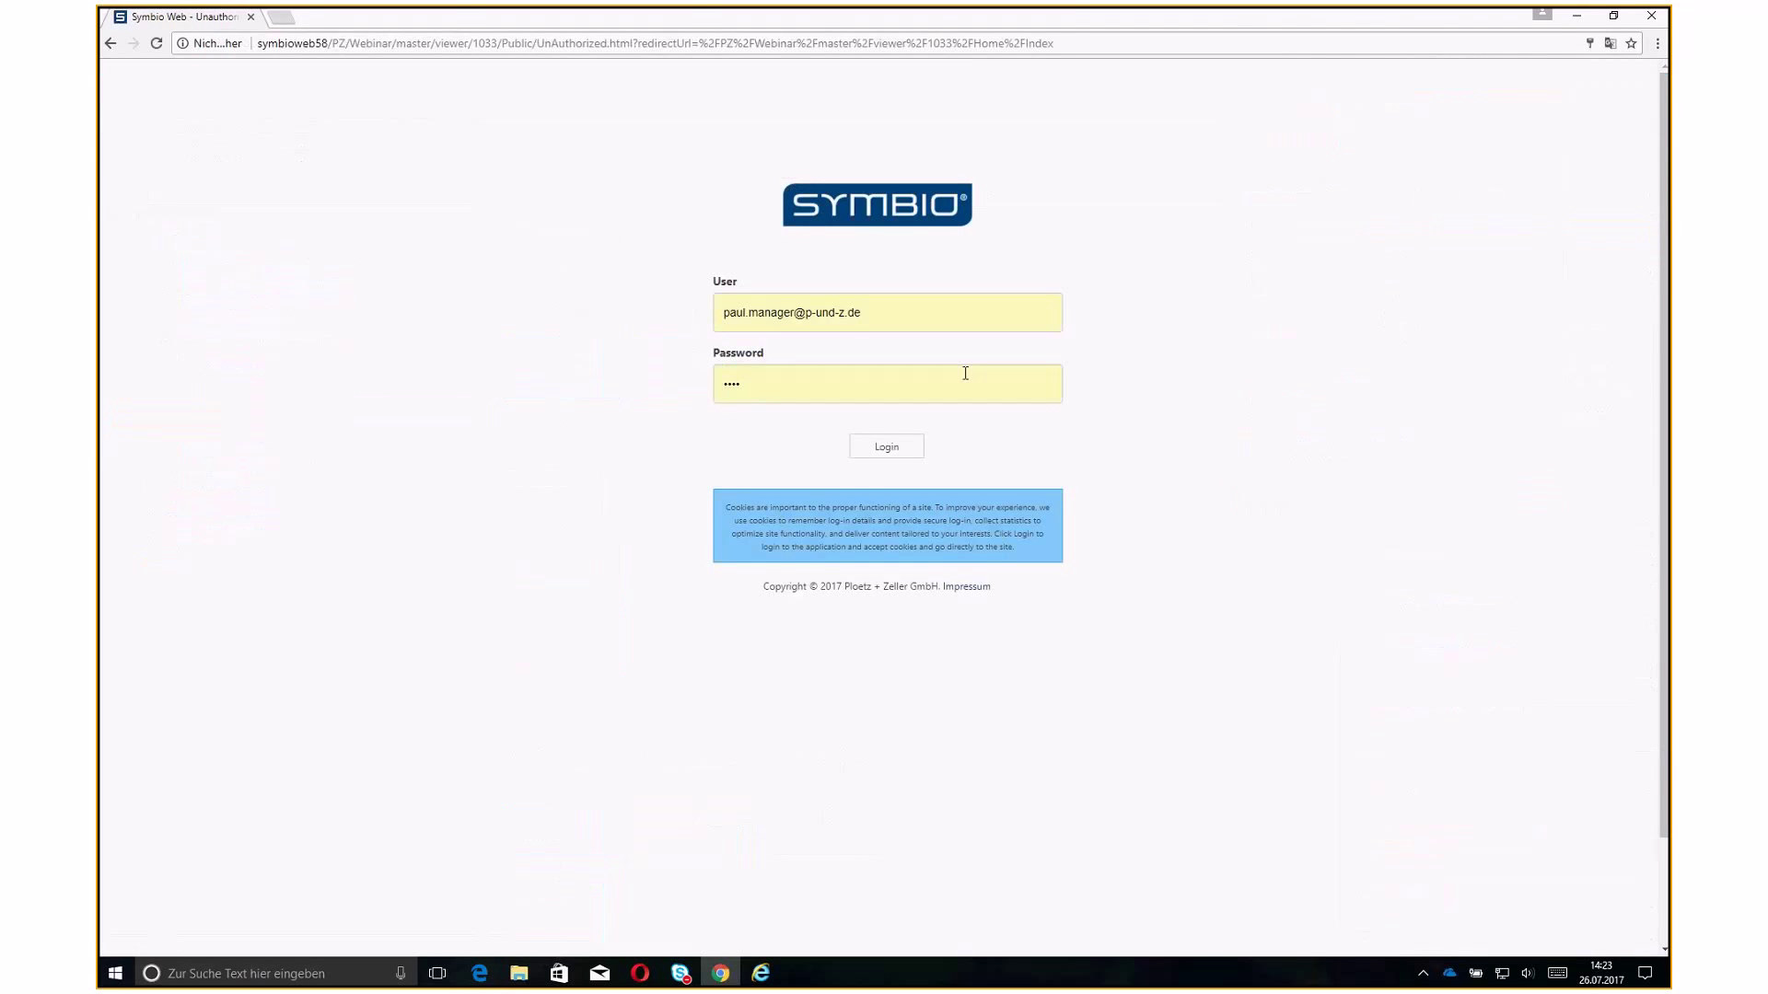
Log in with the quality manager's account
drag(866, 309, 672, 318)
text(mi)
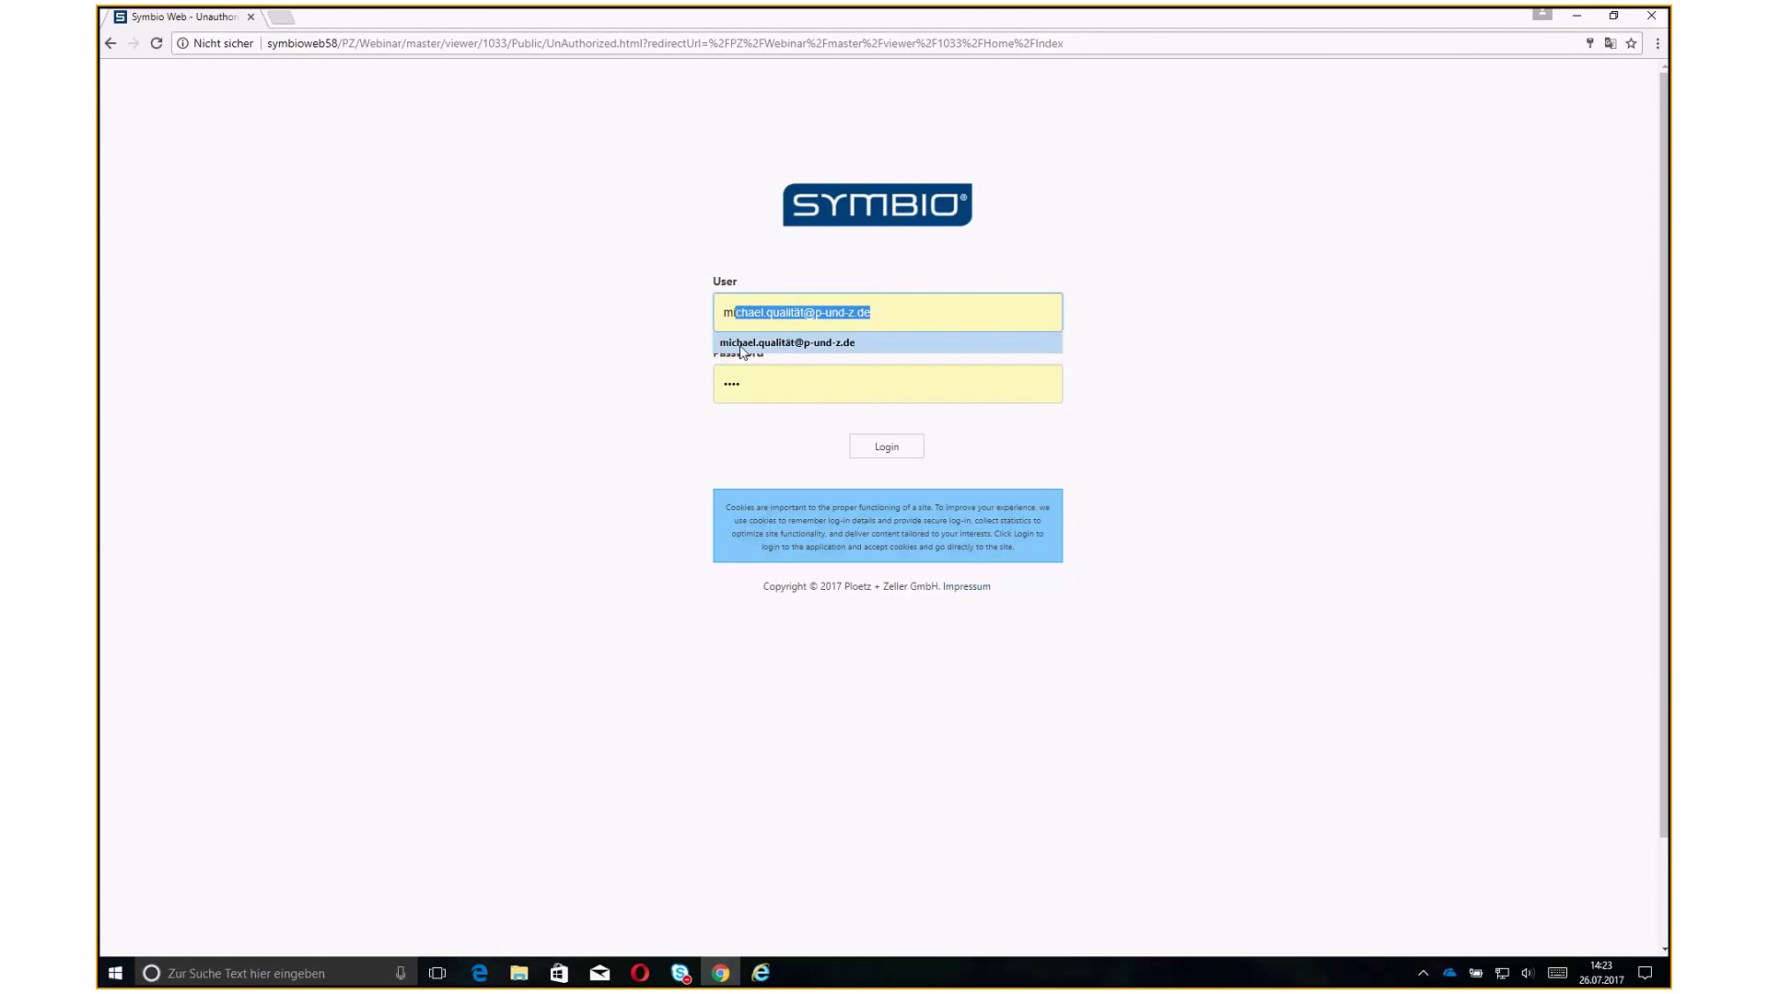
click(736, 344)
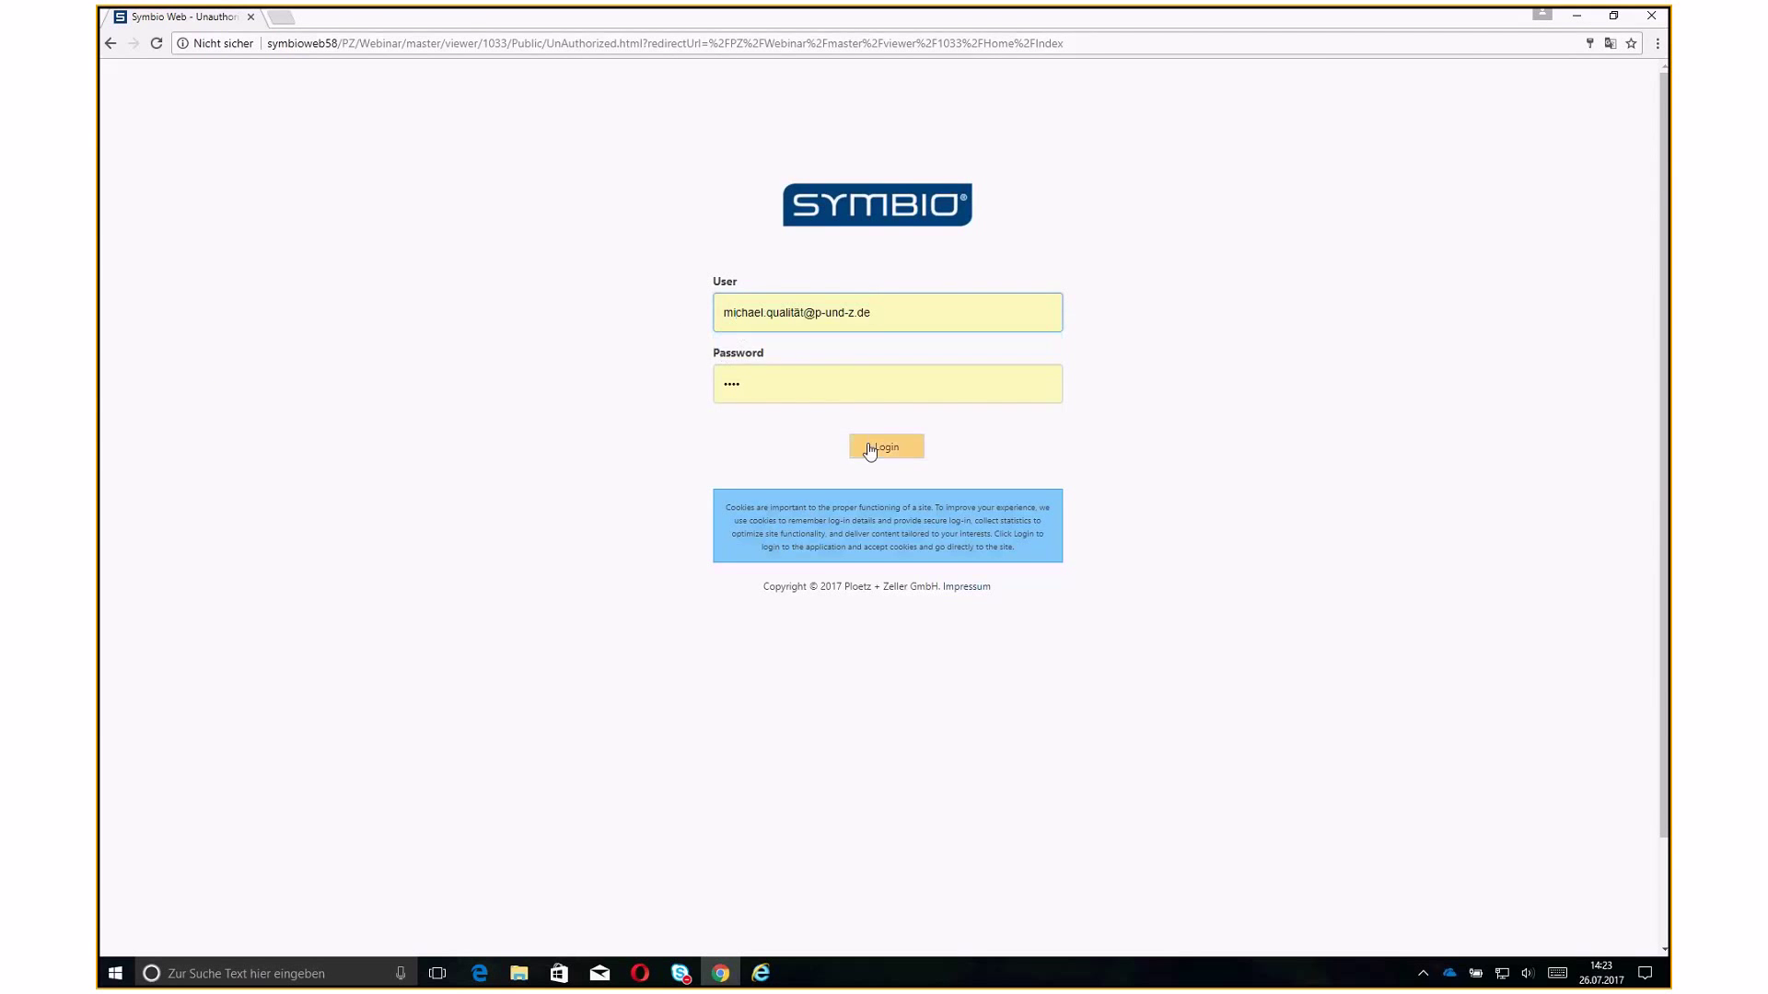
click(870, 450)
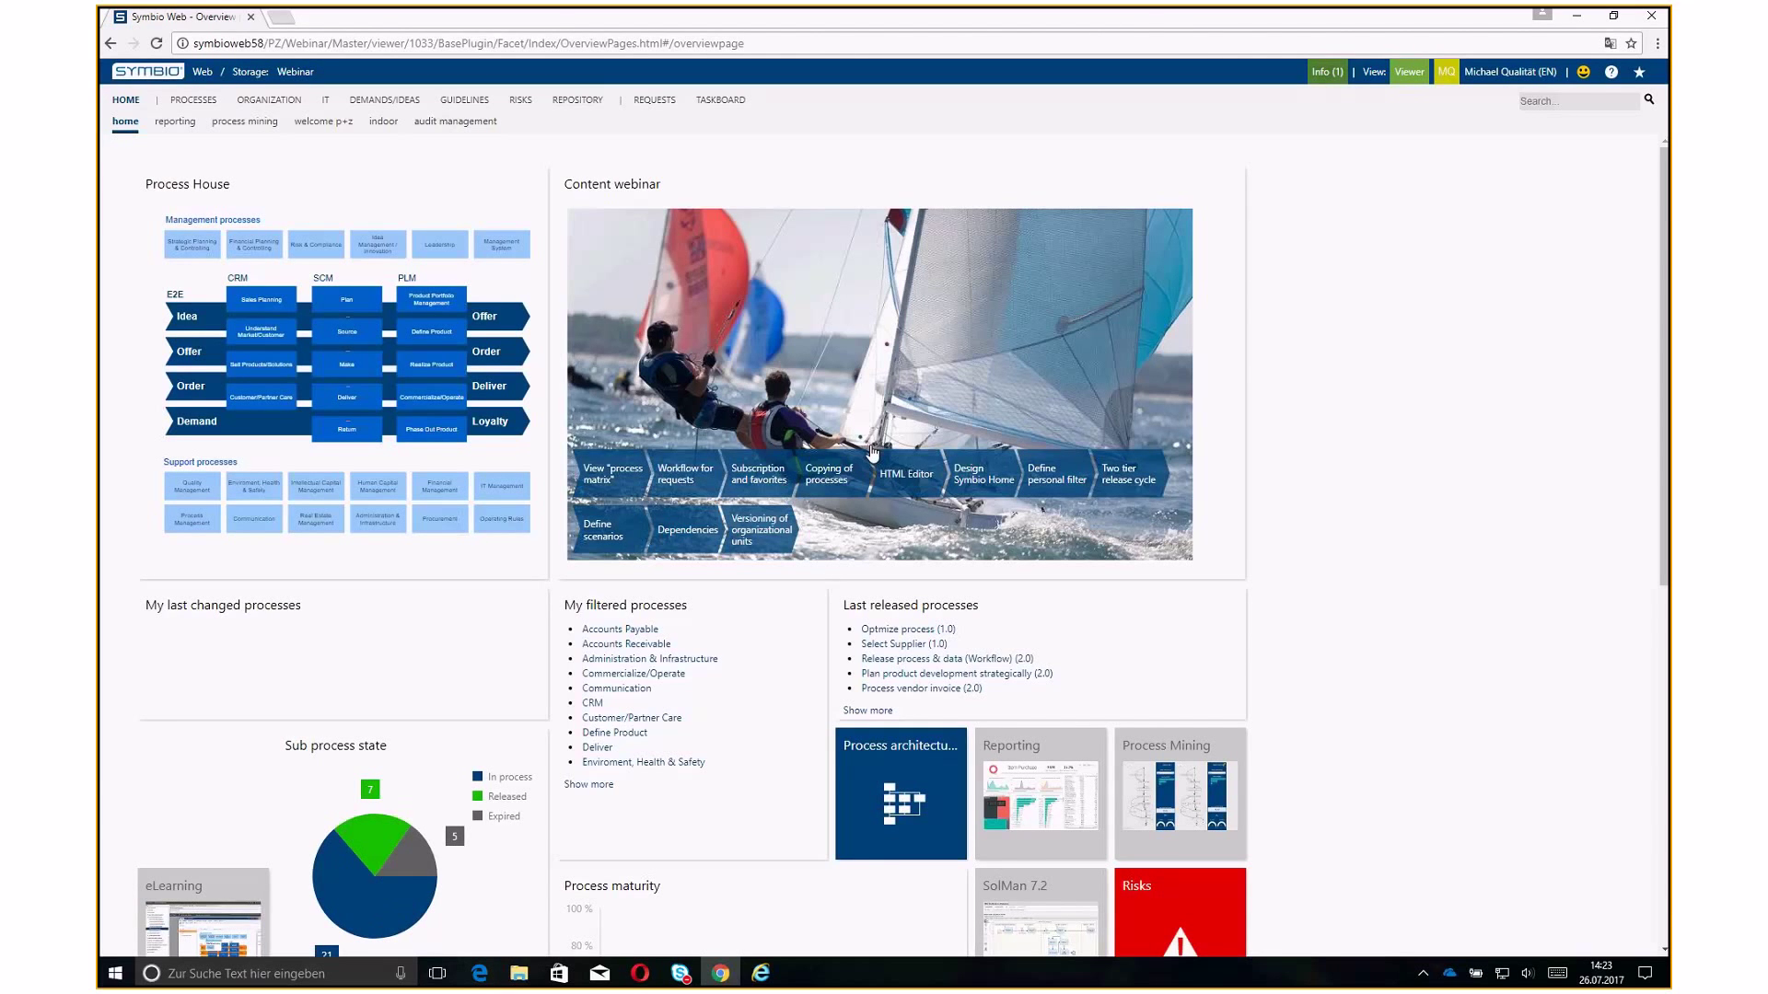
Switch to the Editor view and open the "New role added" request from the task notifications
click(1409, 72)
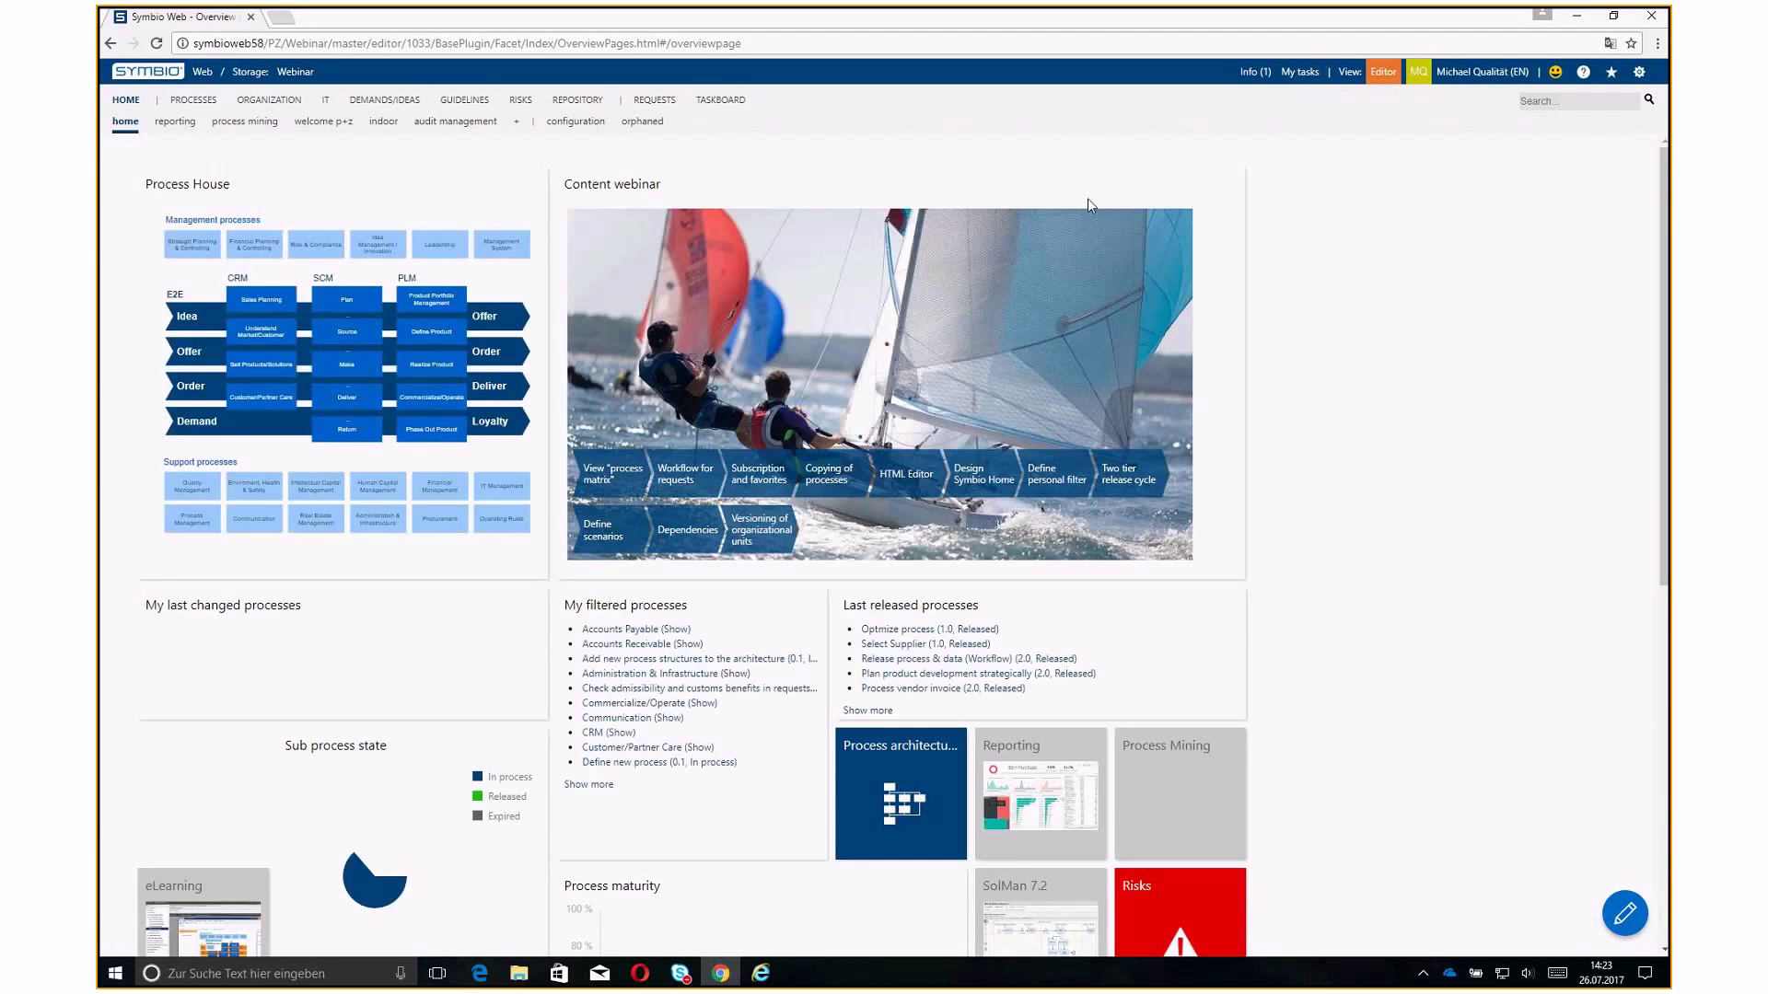
click(1253, 74)
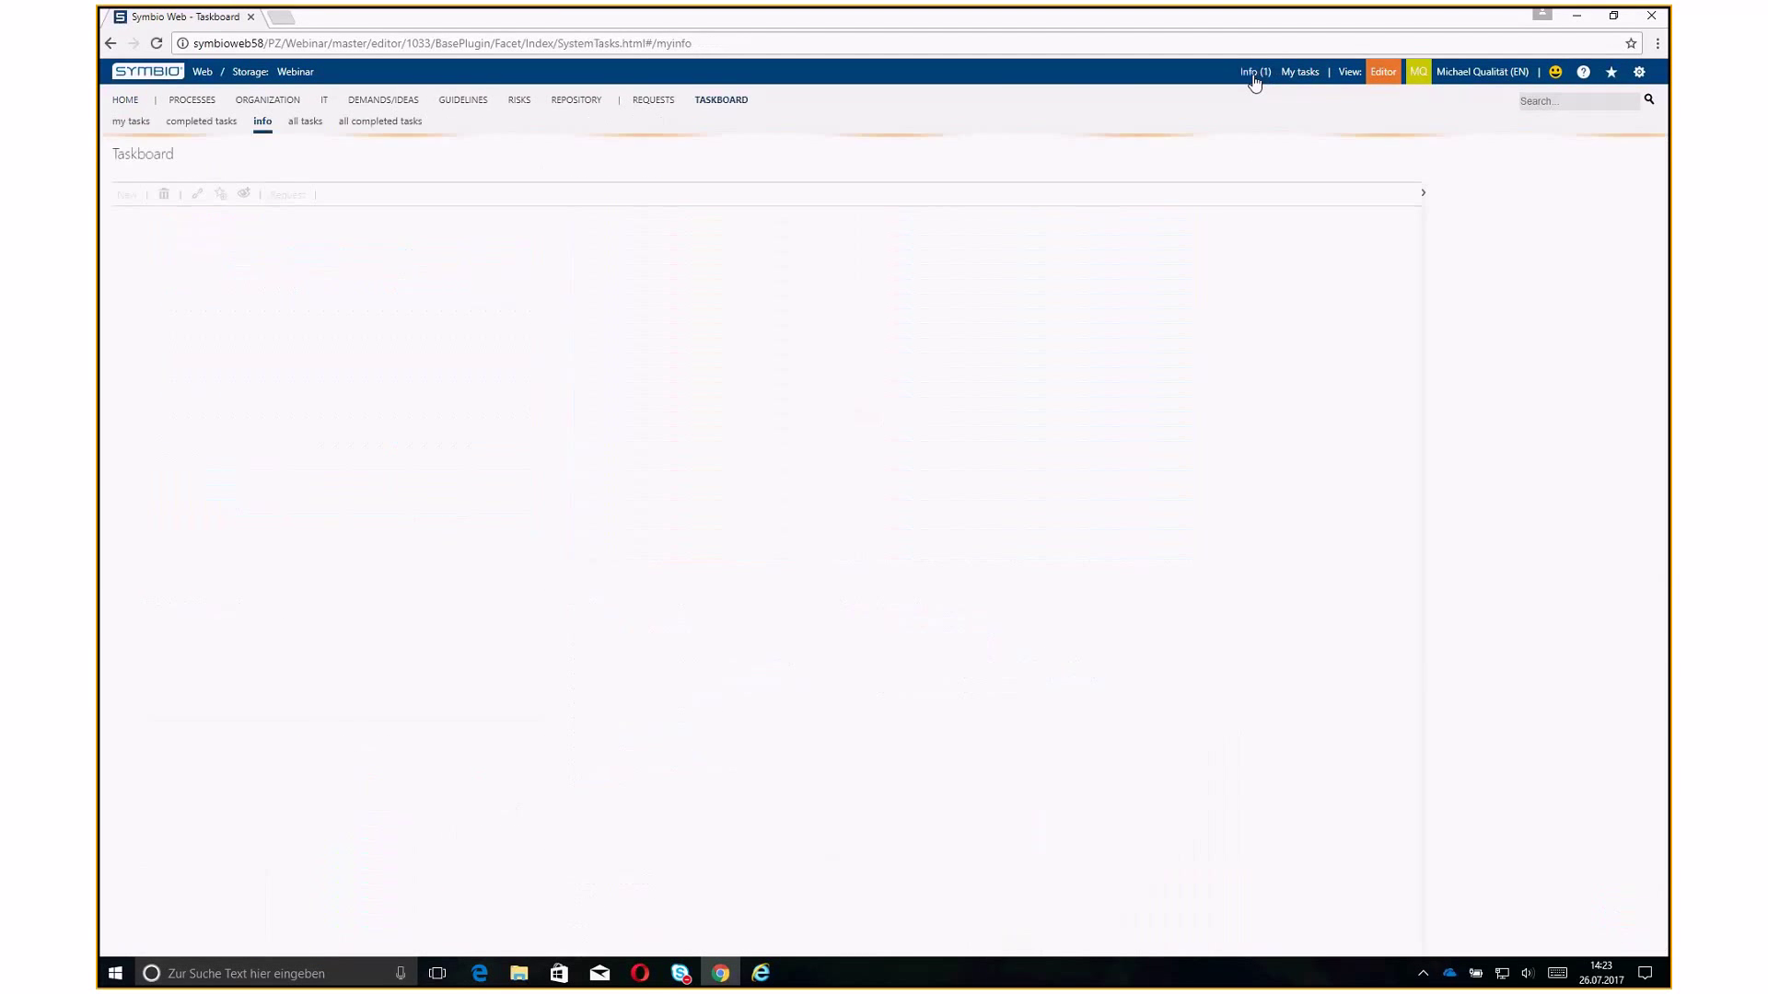
click(662, 276)
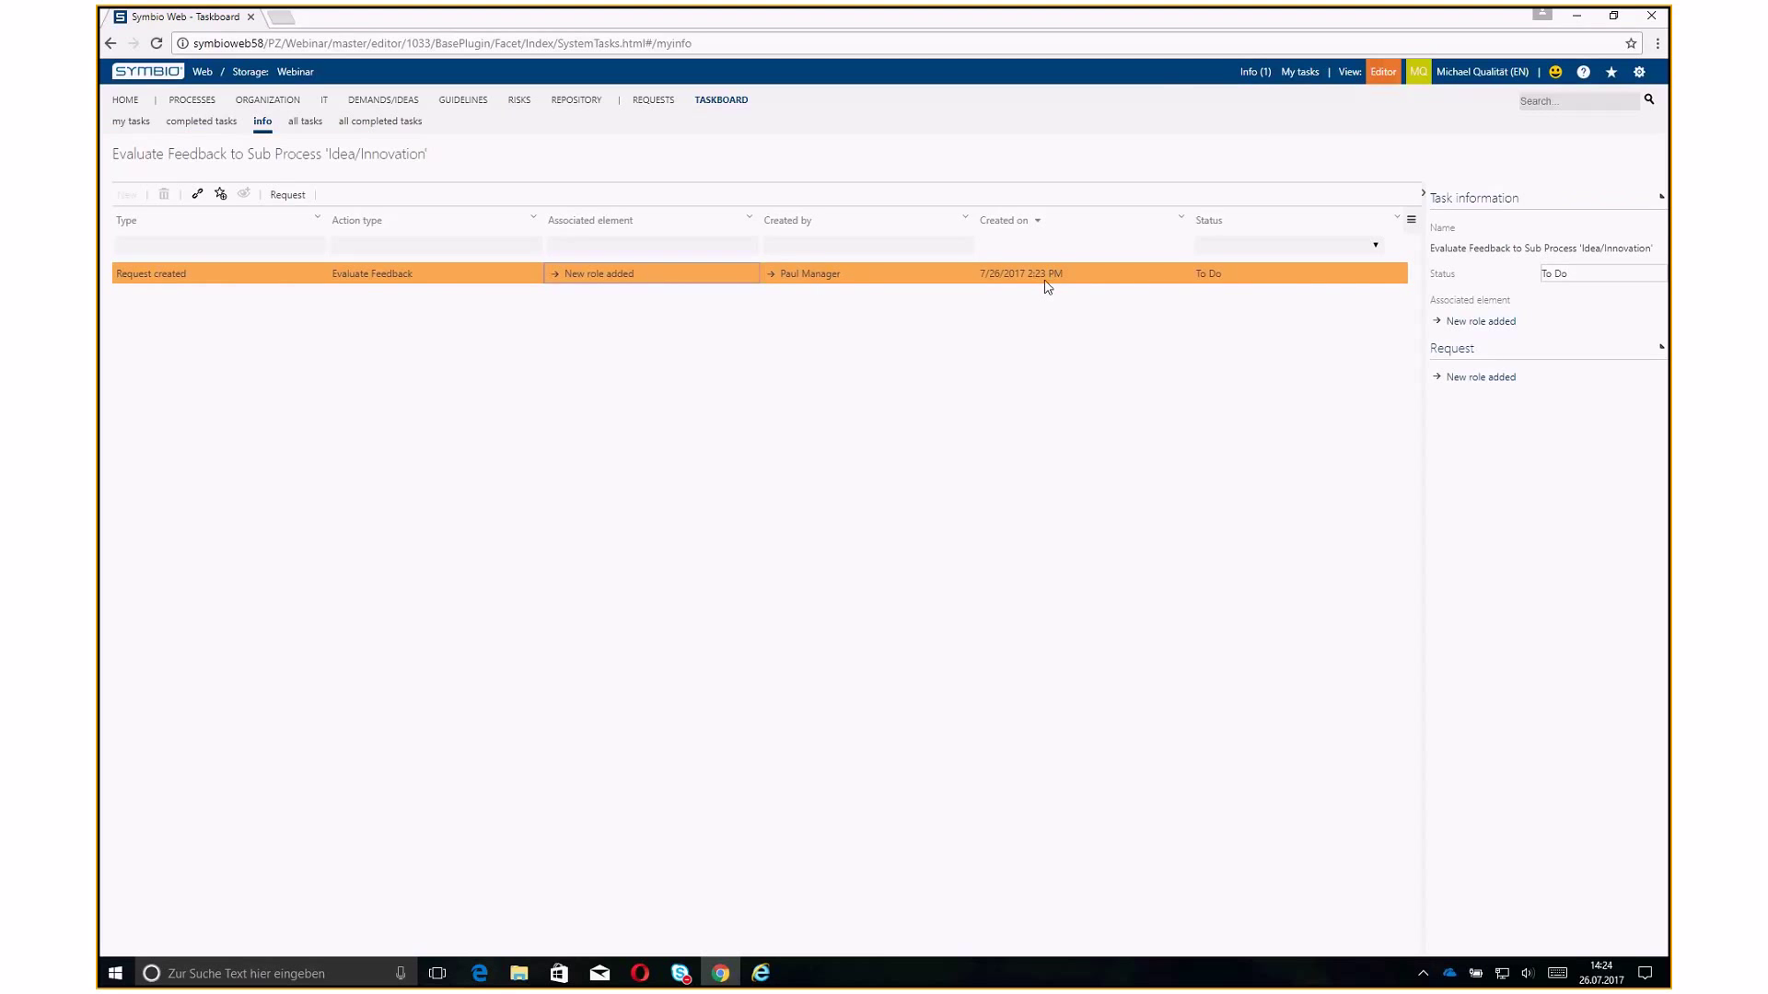
click(1489, 378)
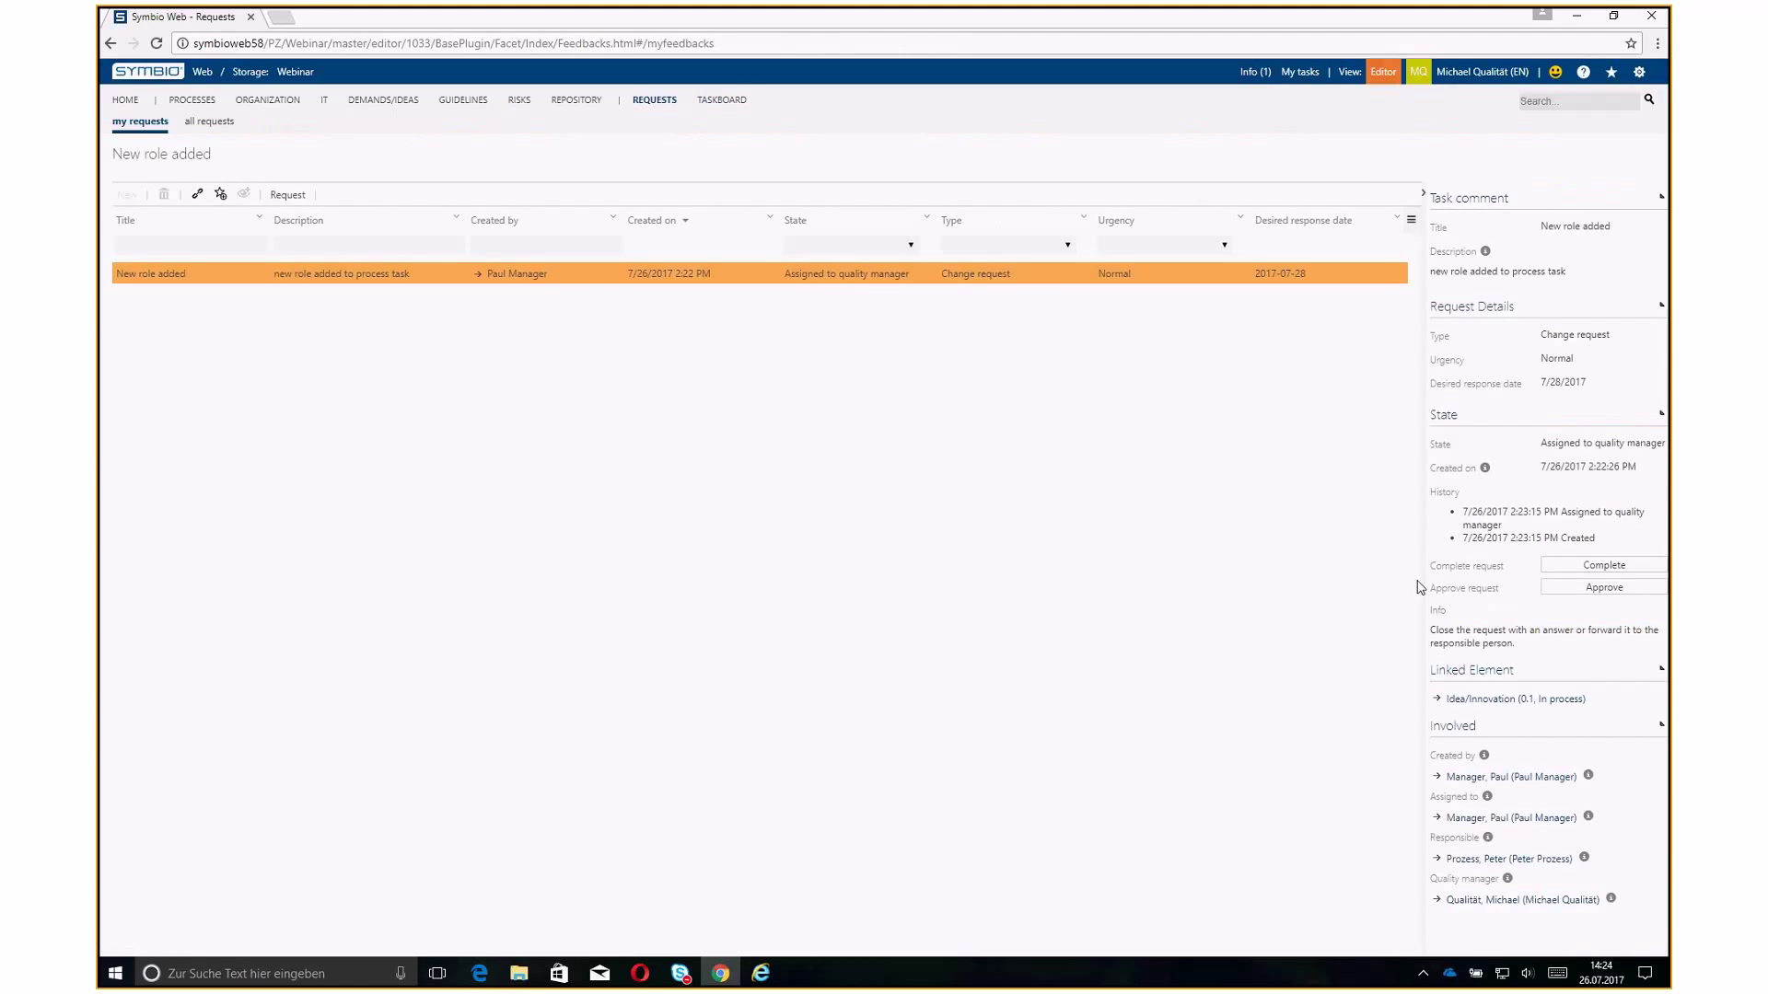
Widen the request details, highlight the quality manager assignment in the history, and approve the request with the note "approved"
drag(1423, 586, 1352, 587)
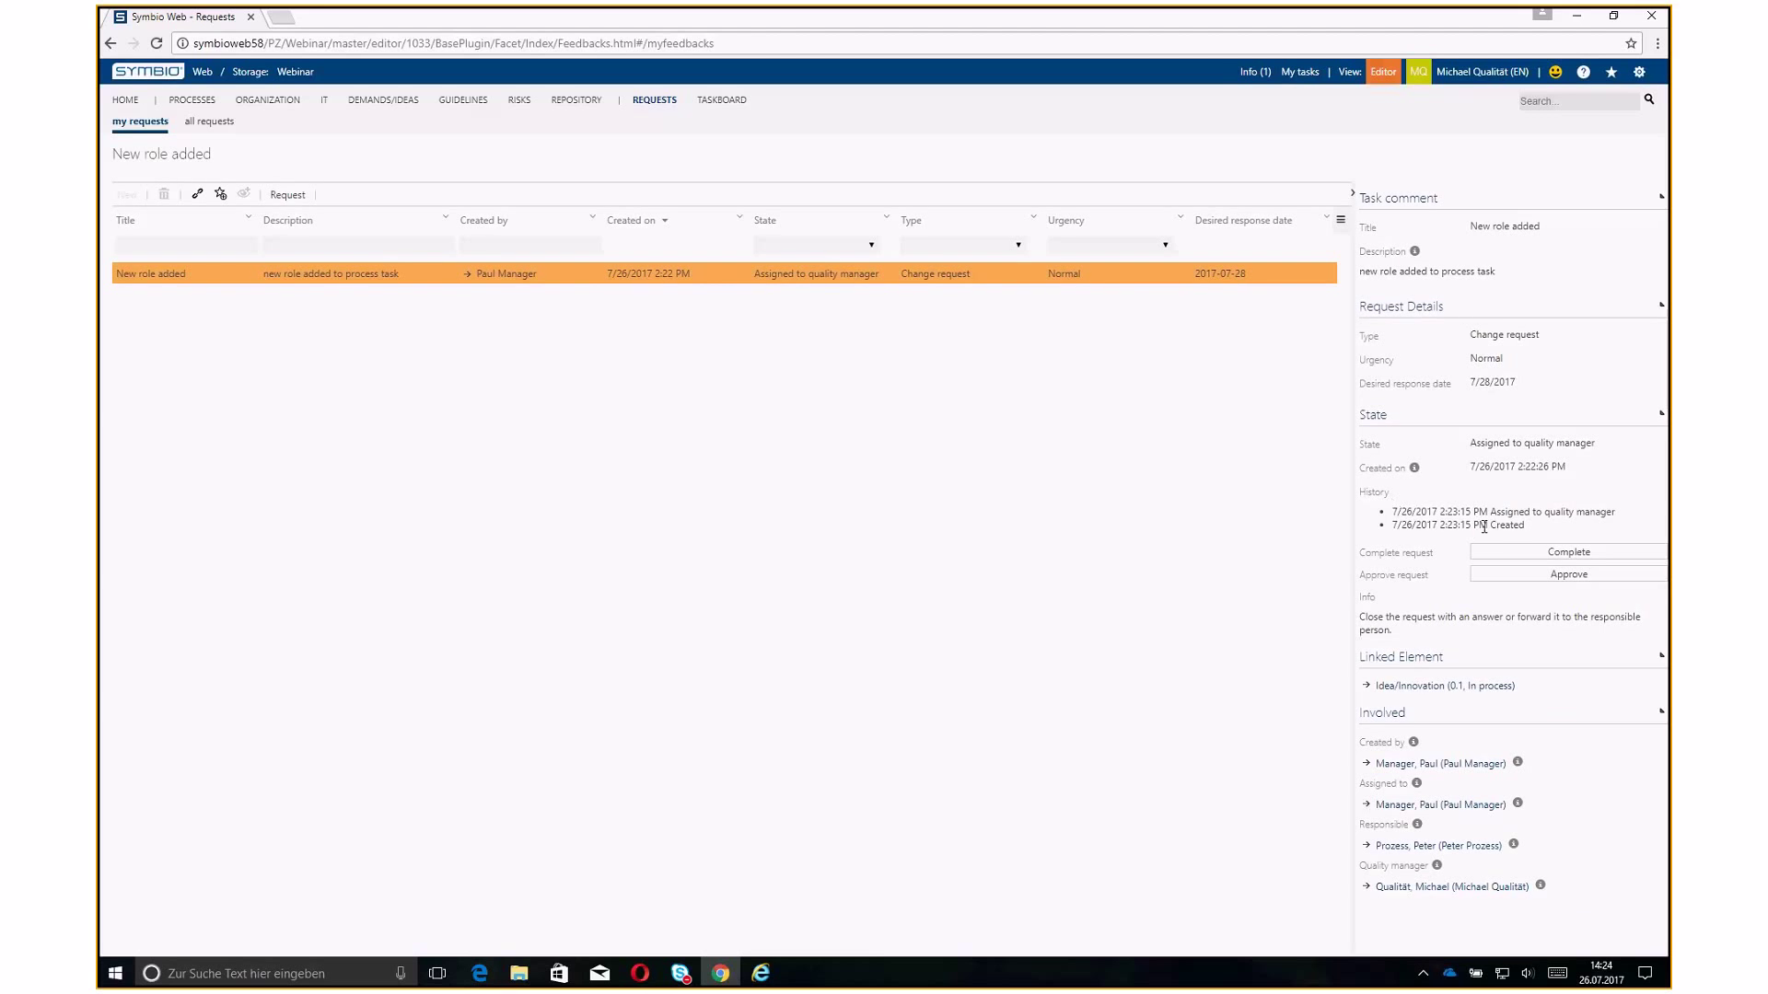
drag(1492, 515, 1615, 516)
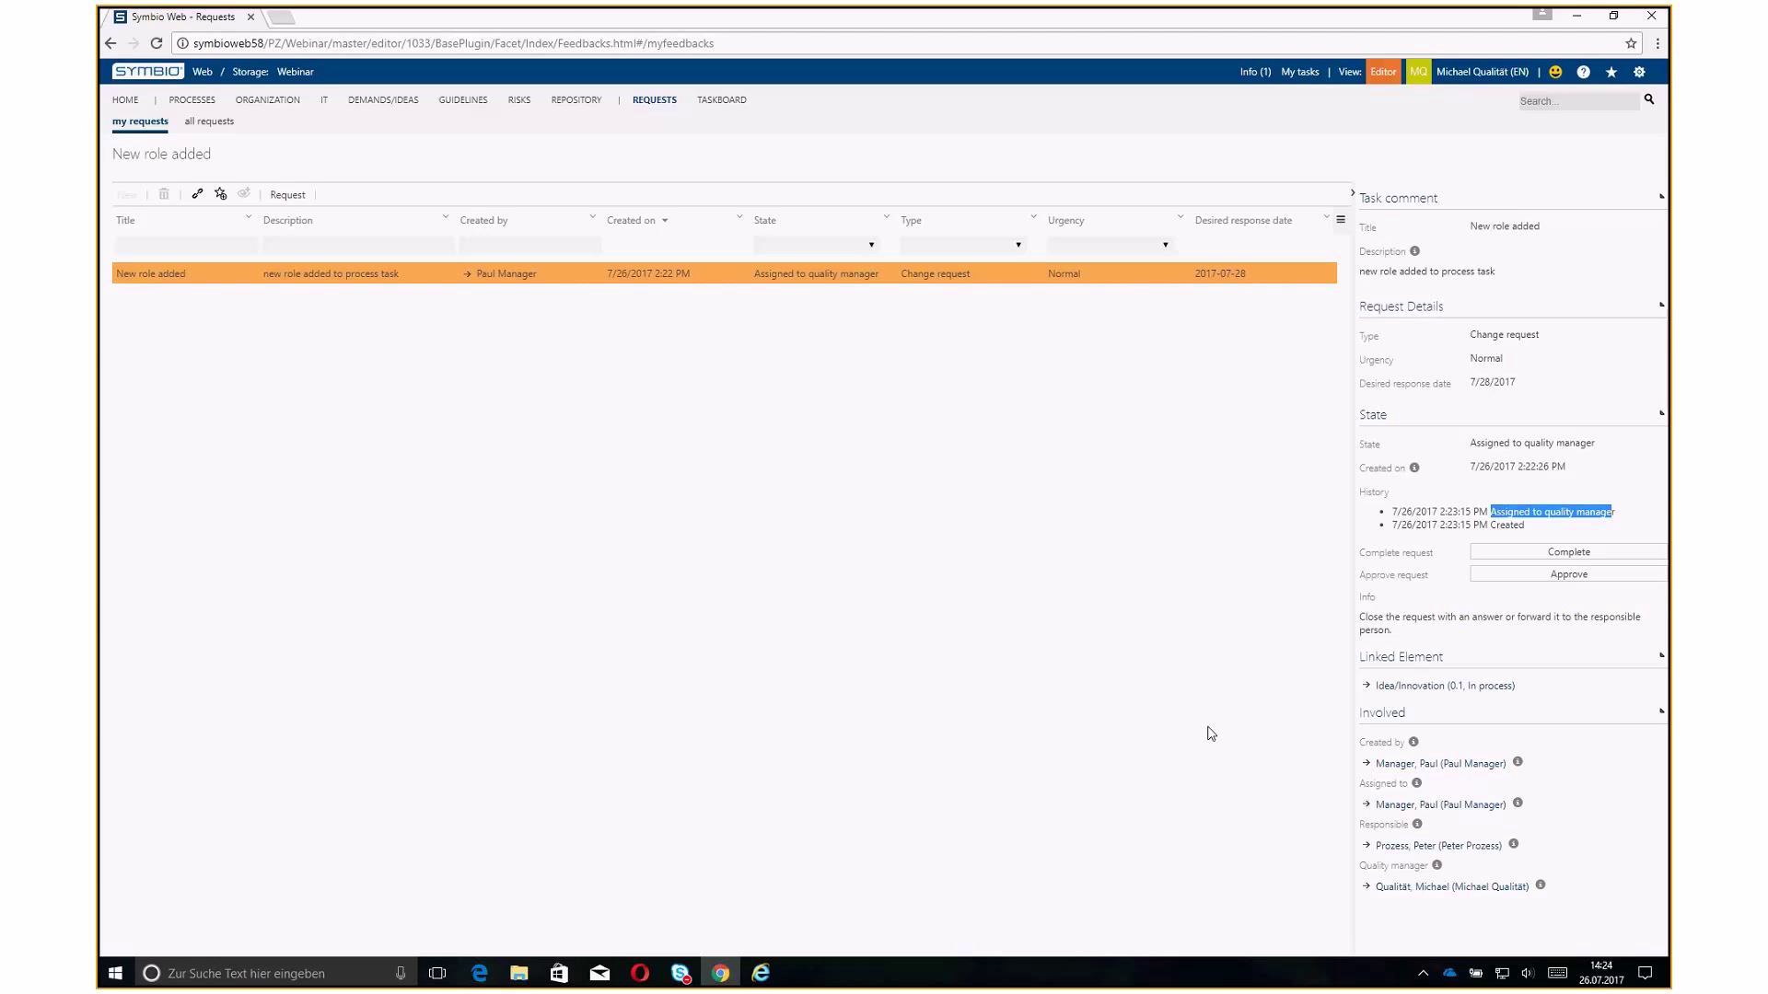
click(1495, 574)
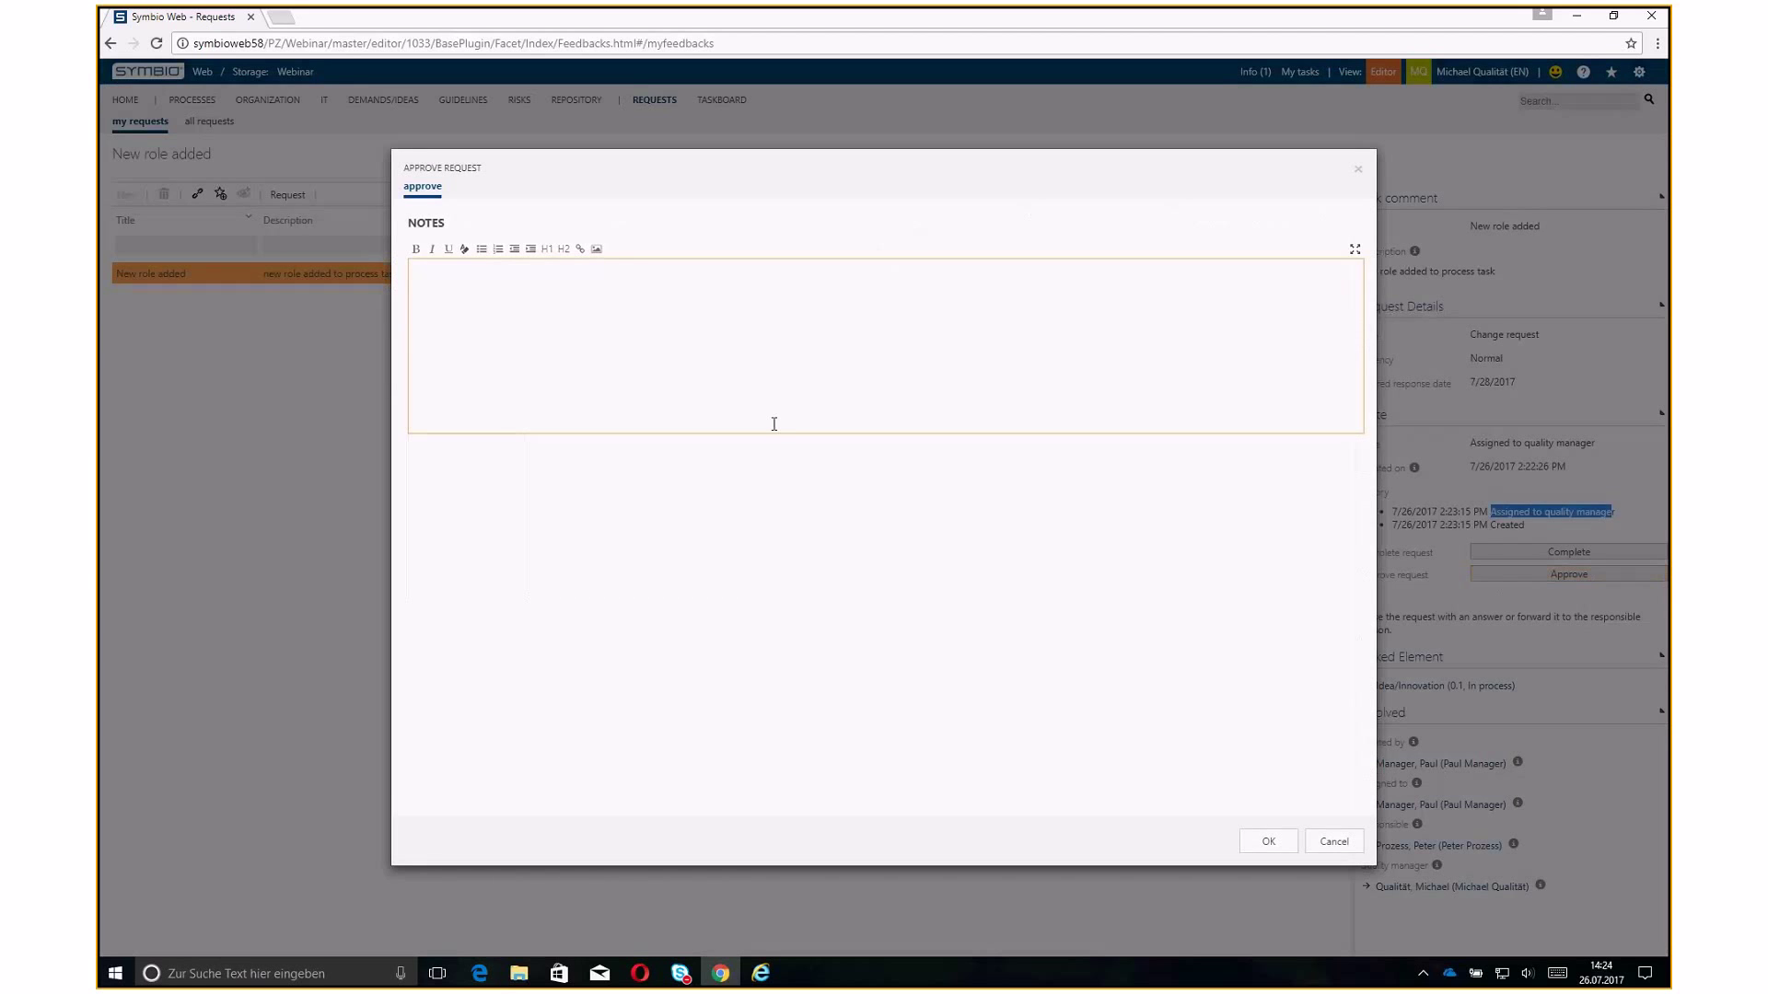
click(532, 395)
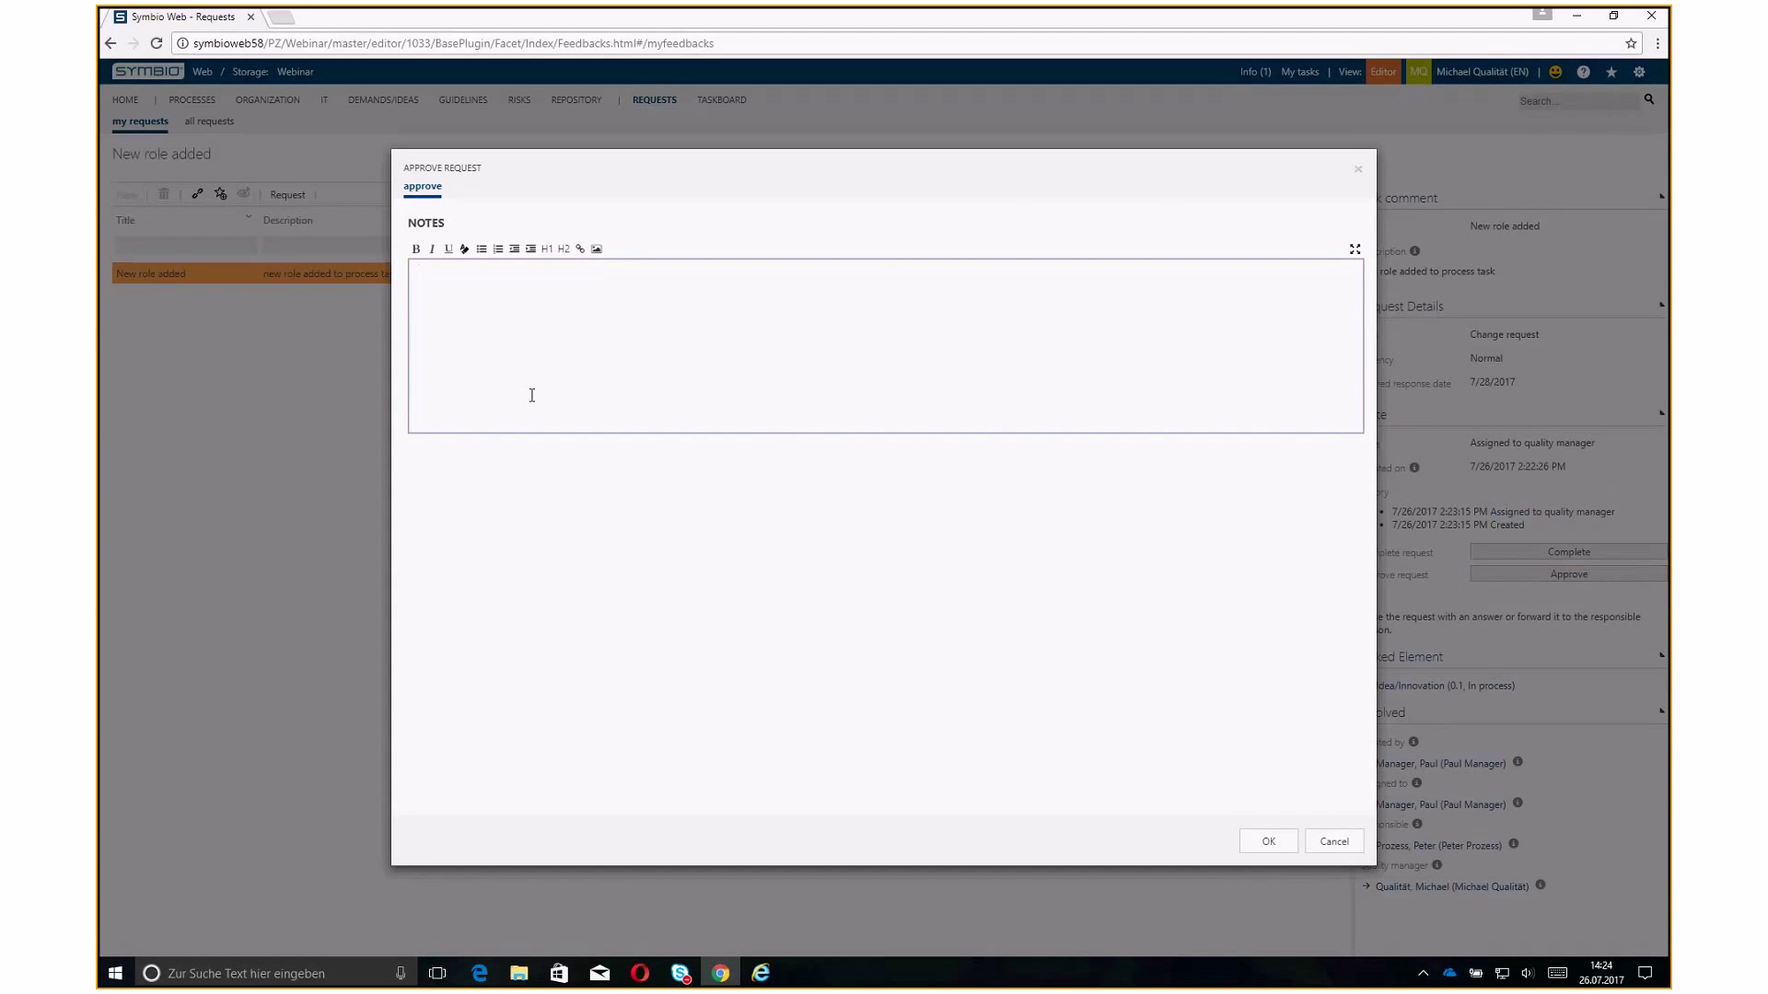
text(approved)
click(1266, 843)
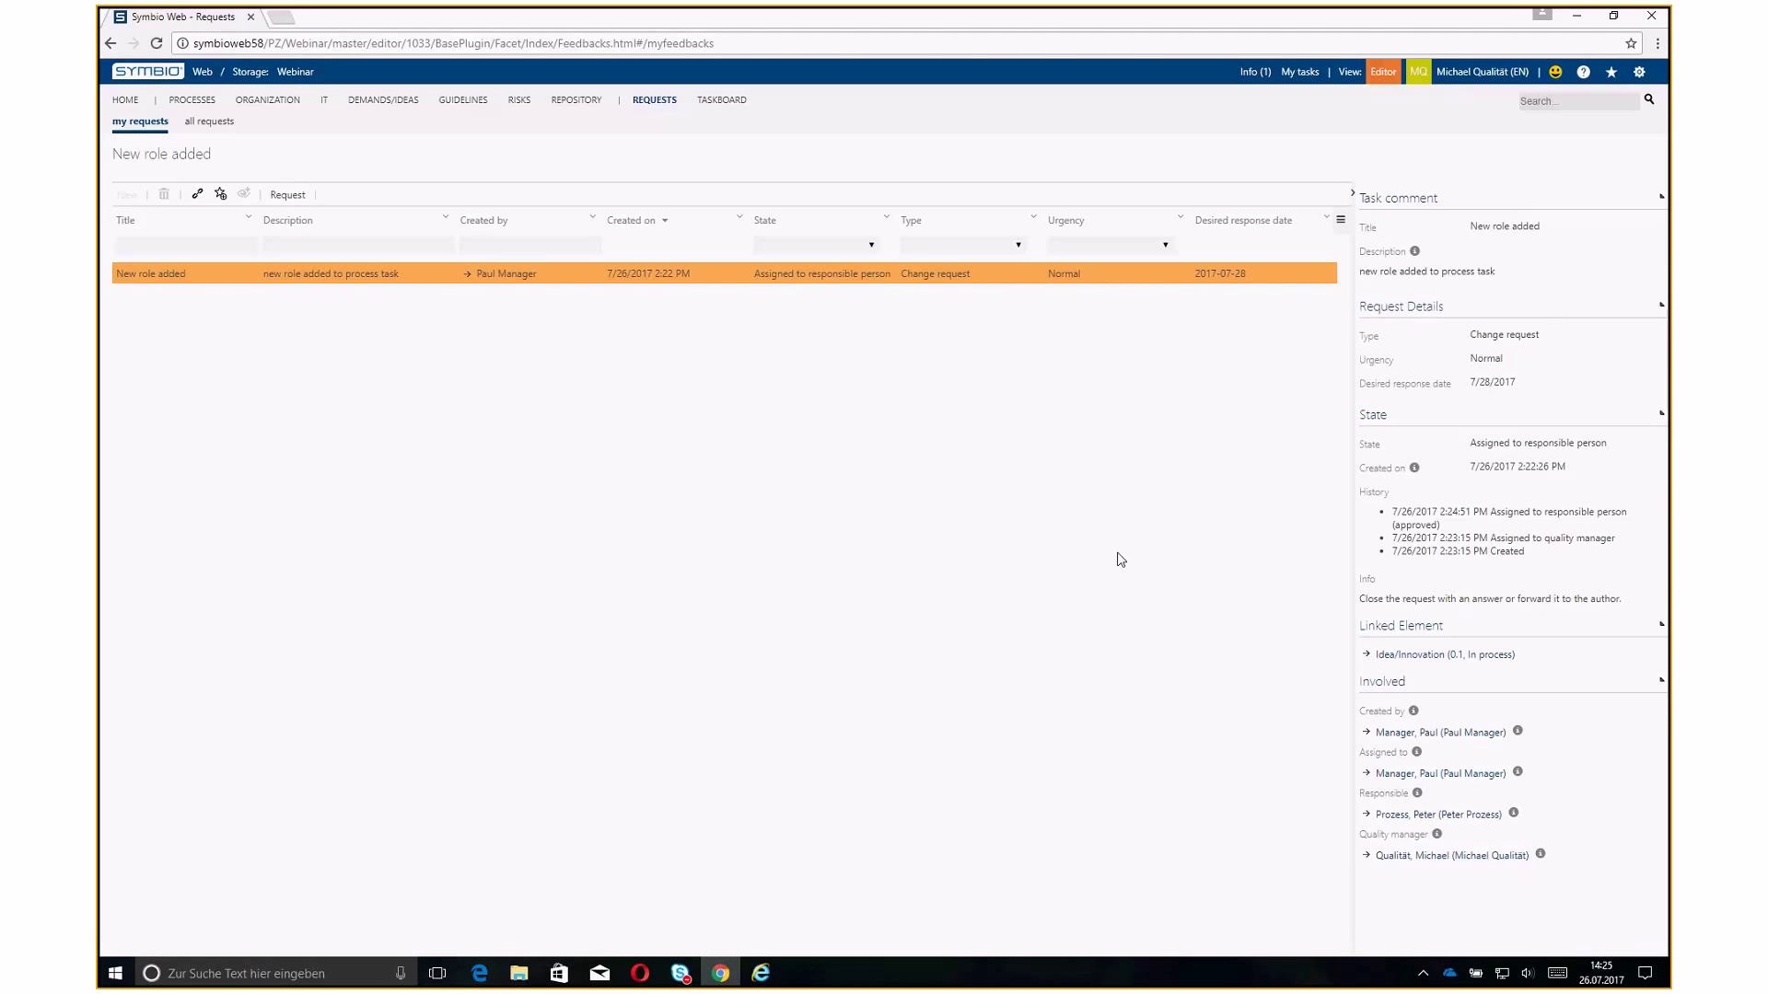
Log out of the quality manager's account and log in with the process responsible's account
click(1482, 72)
click(1504, 511)
triple_click(868, 315)
text(pe)
click(725, 342)
click(868, 451)
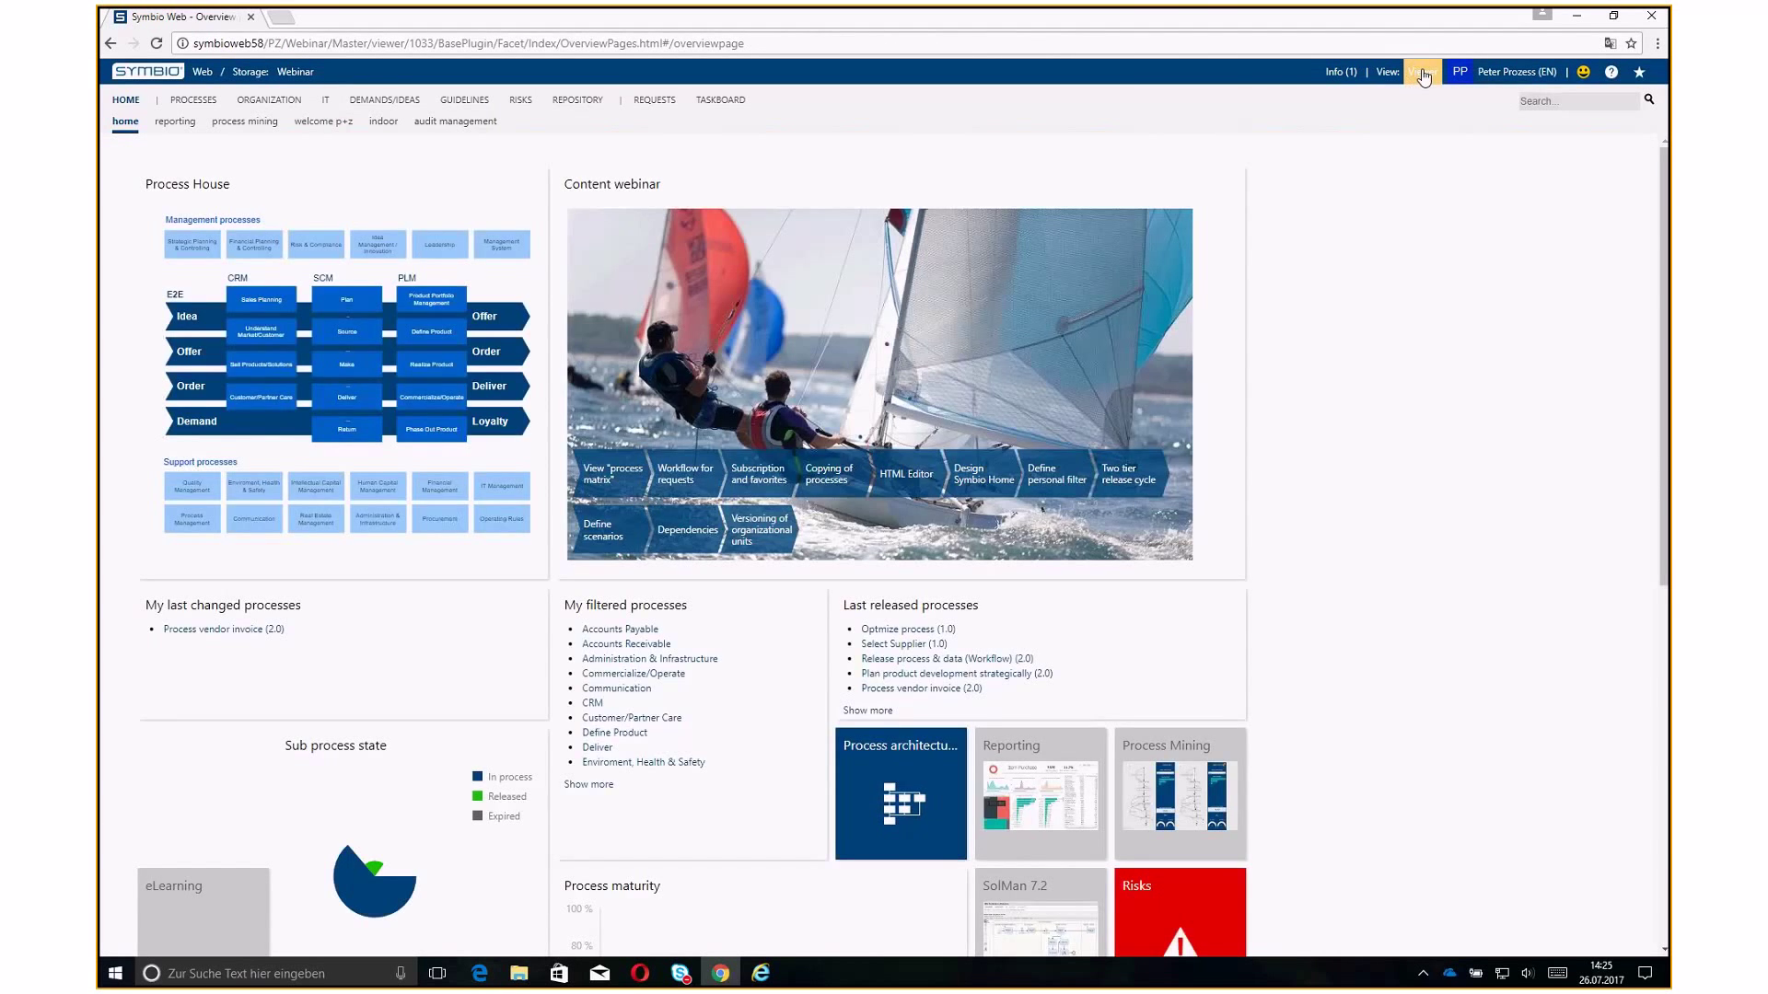
Switch to the Editor view and open the "New role added" request from the info notification
click(1424, 74)
click(1291, 73)
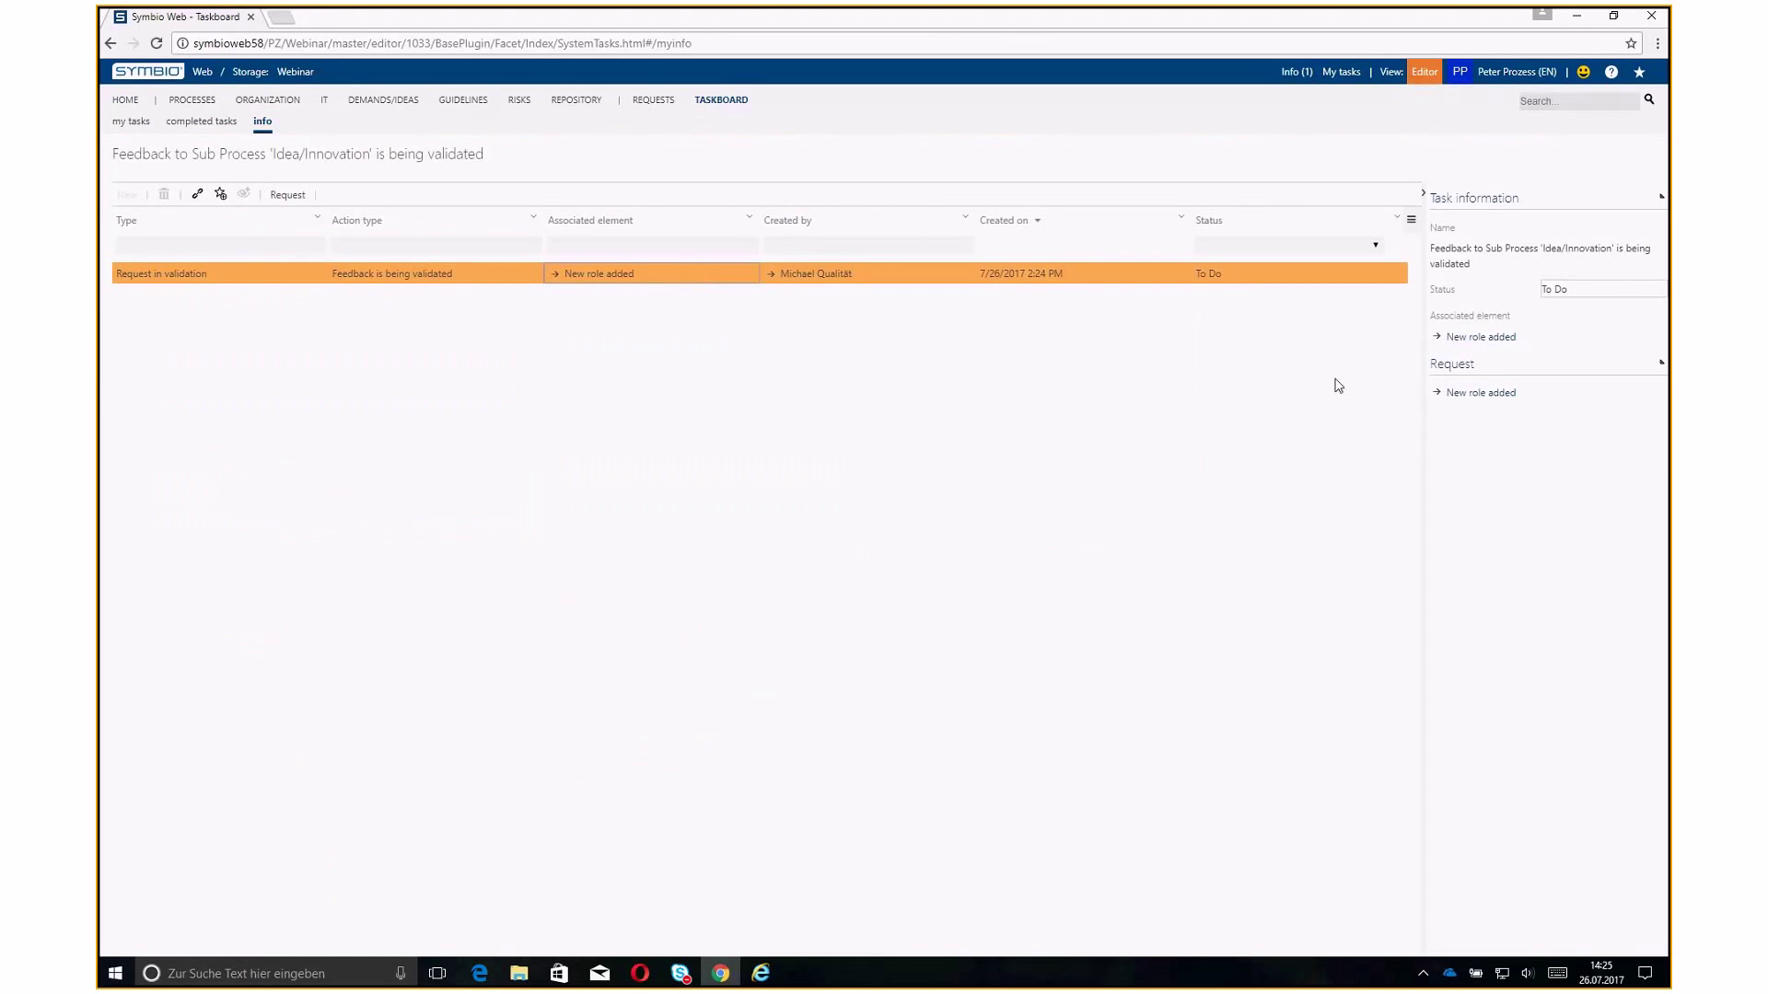
click(1473, 394)
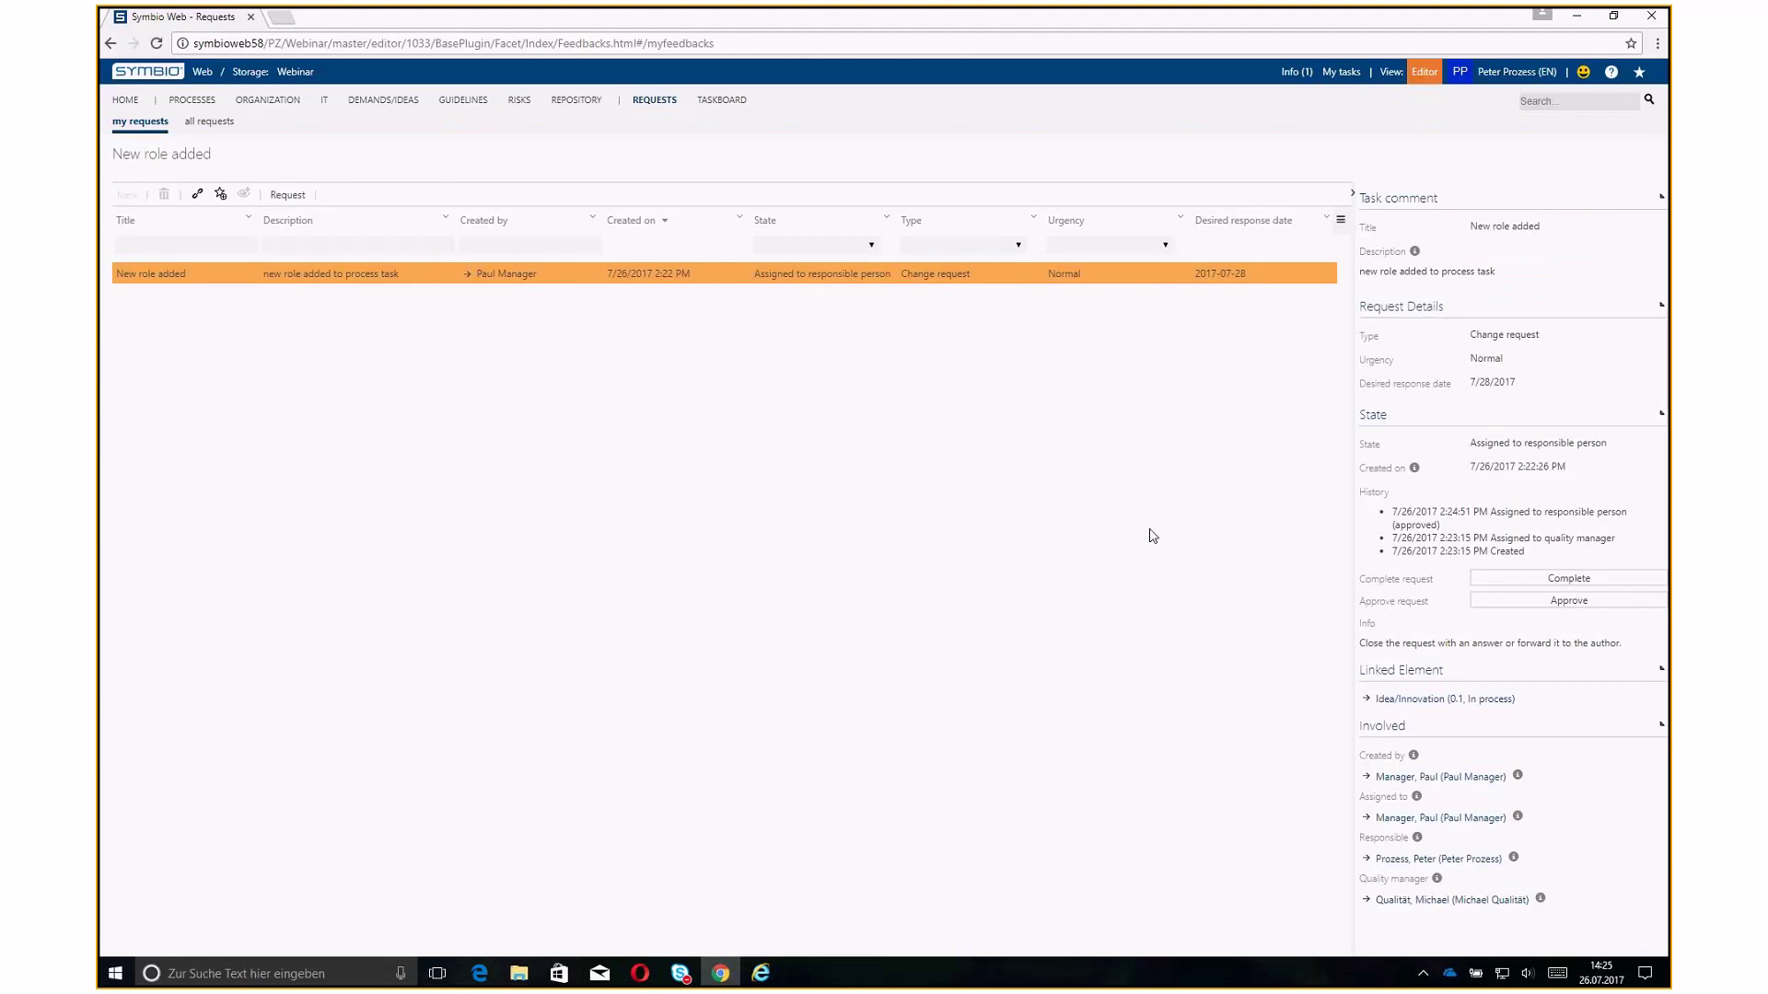
Approve the request as responsible person with the note "approved" and check the newest entry in its history
click(1502, 603)
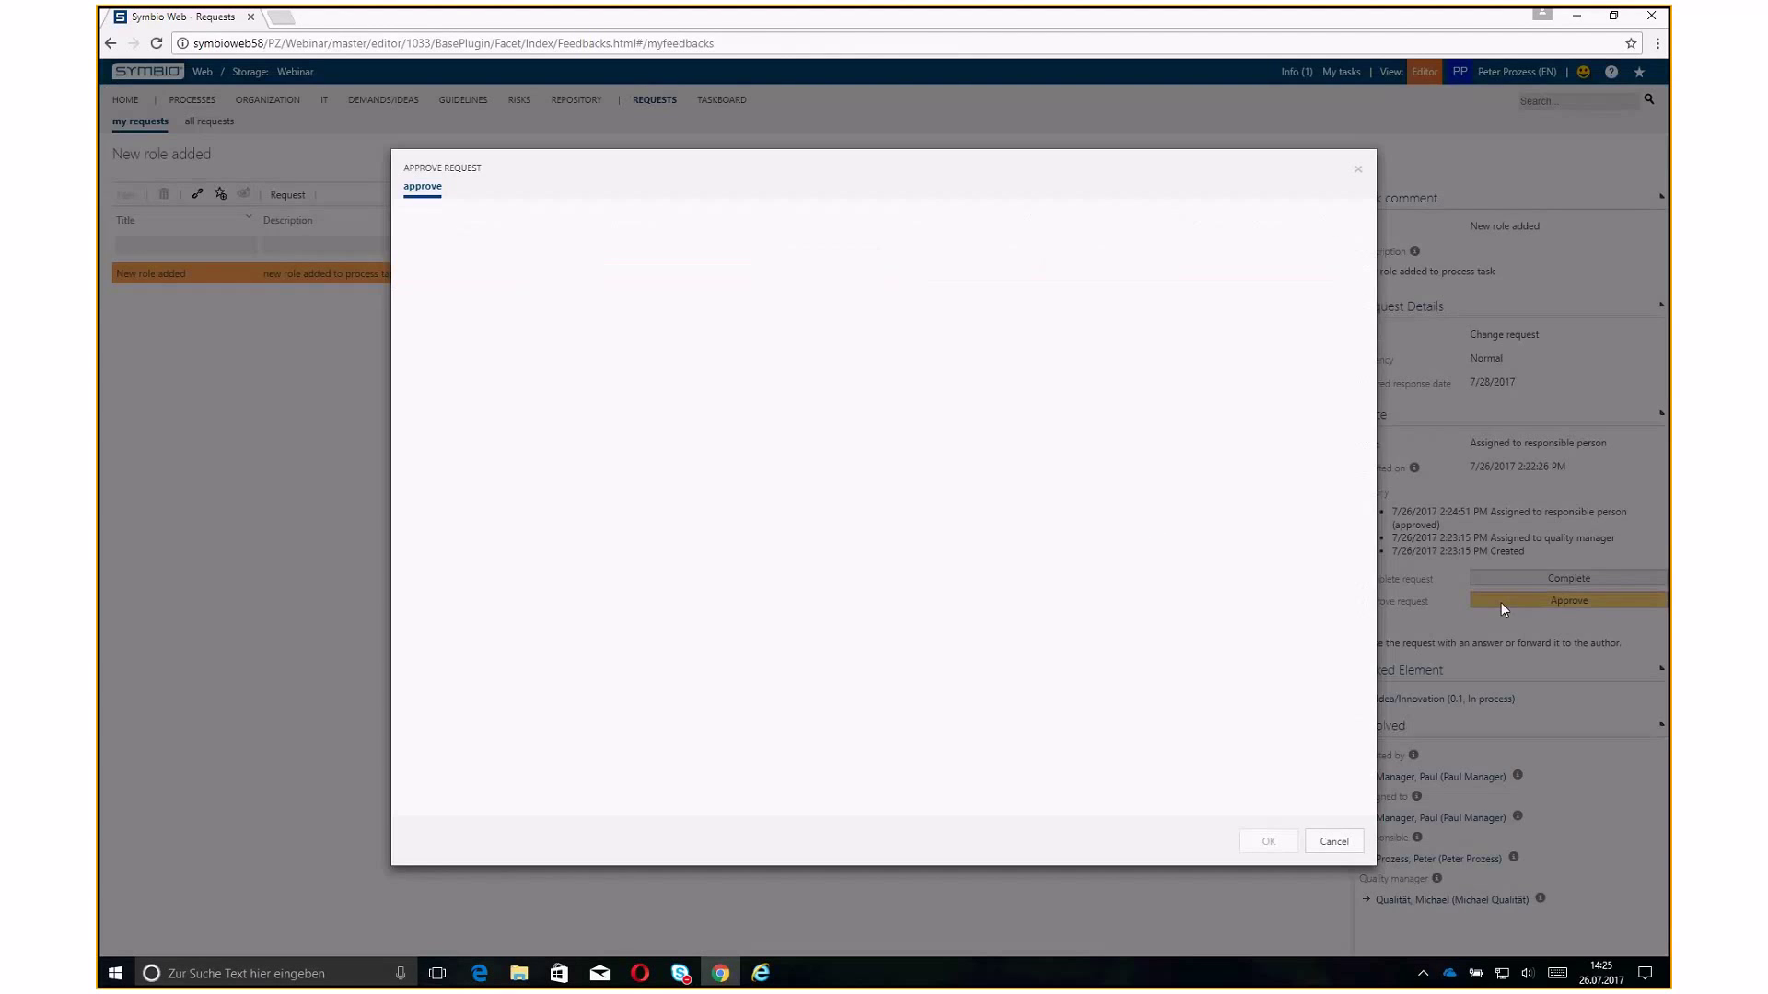
click(684, 355)
text(approved)
click(1268, 841)
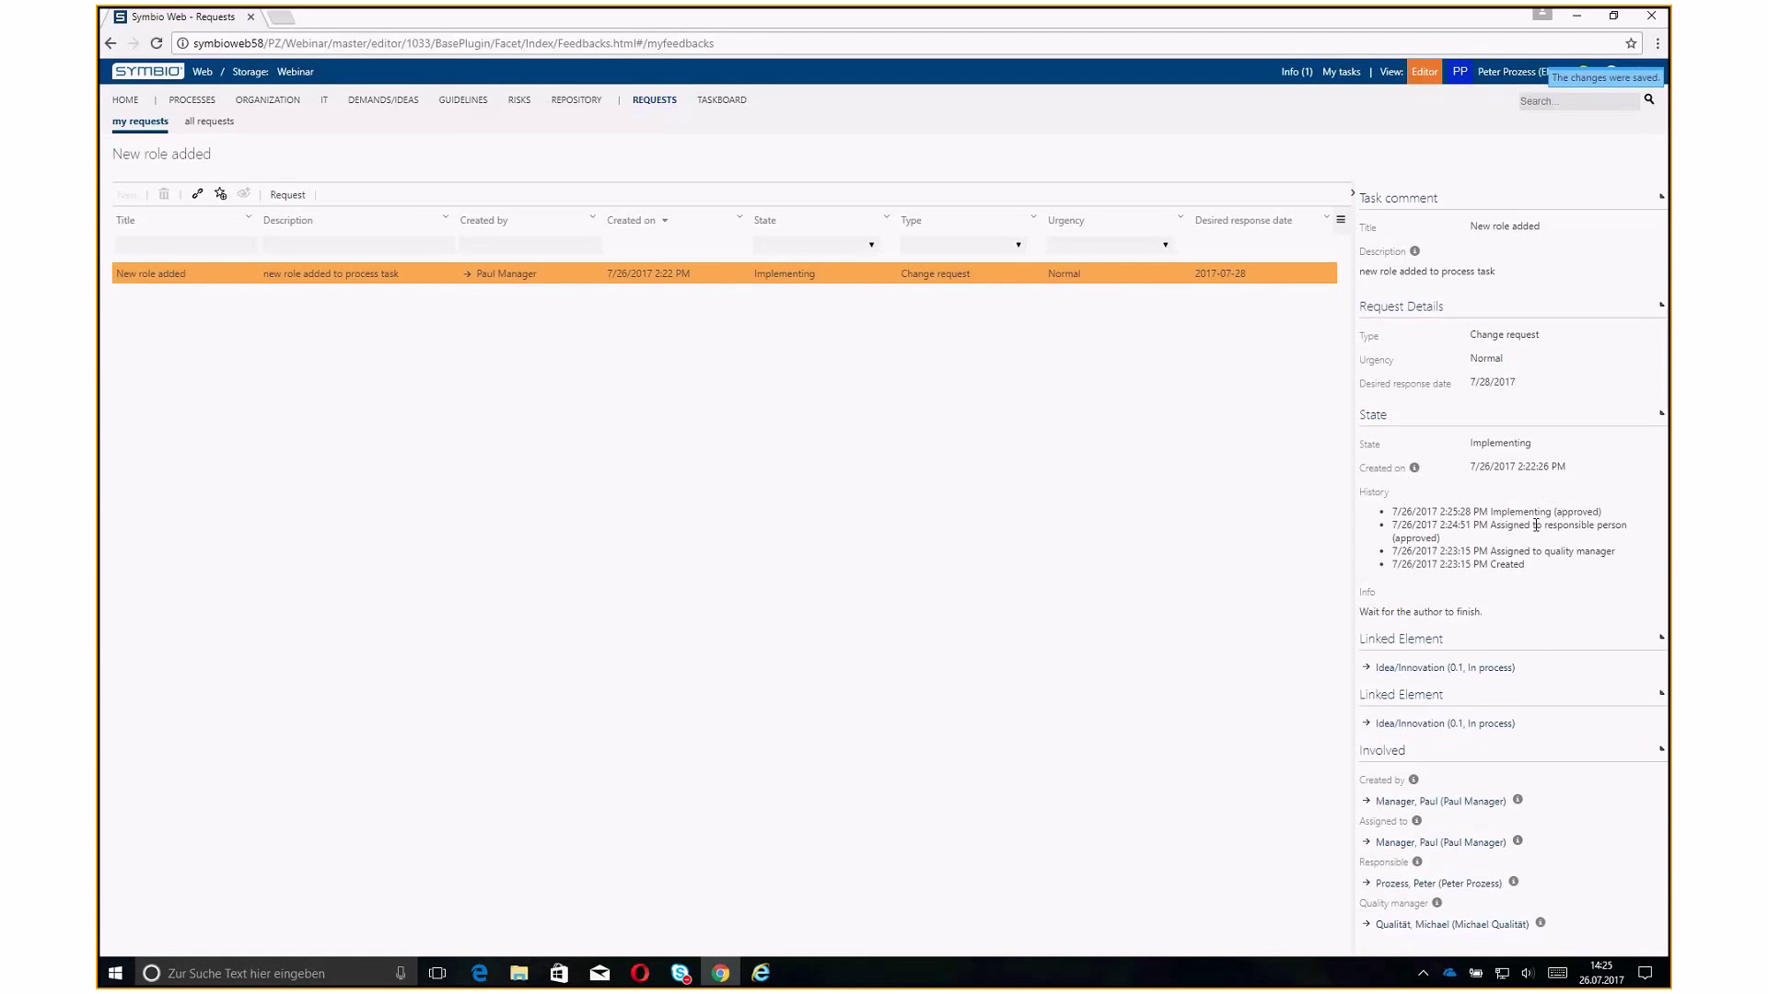
drag(1473, 512, 1612, 516)
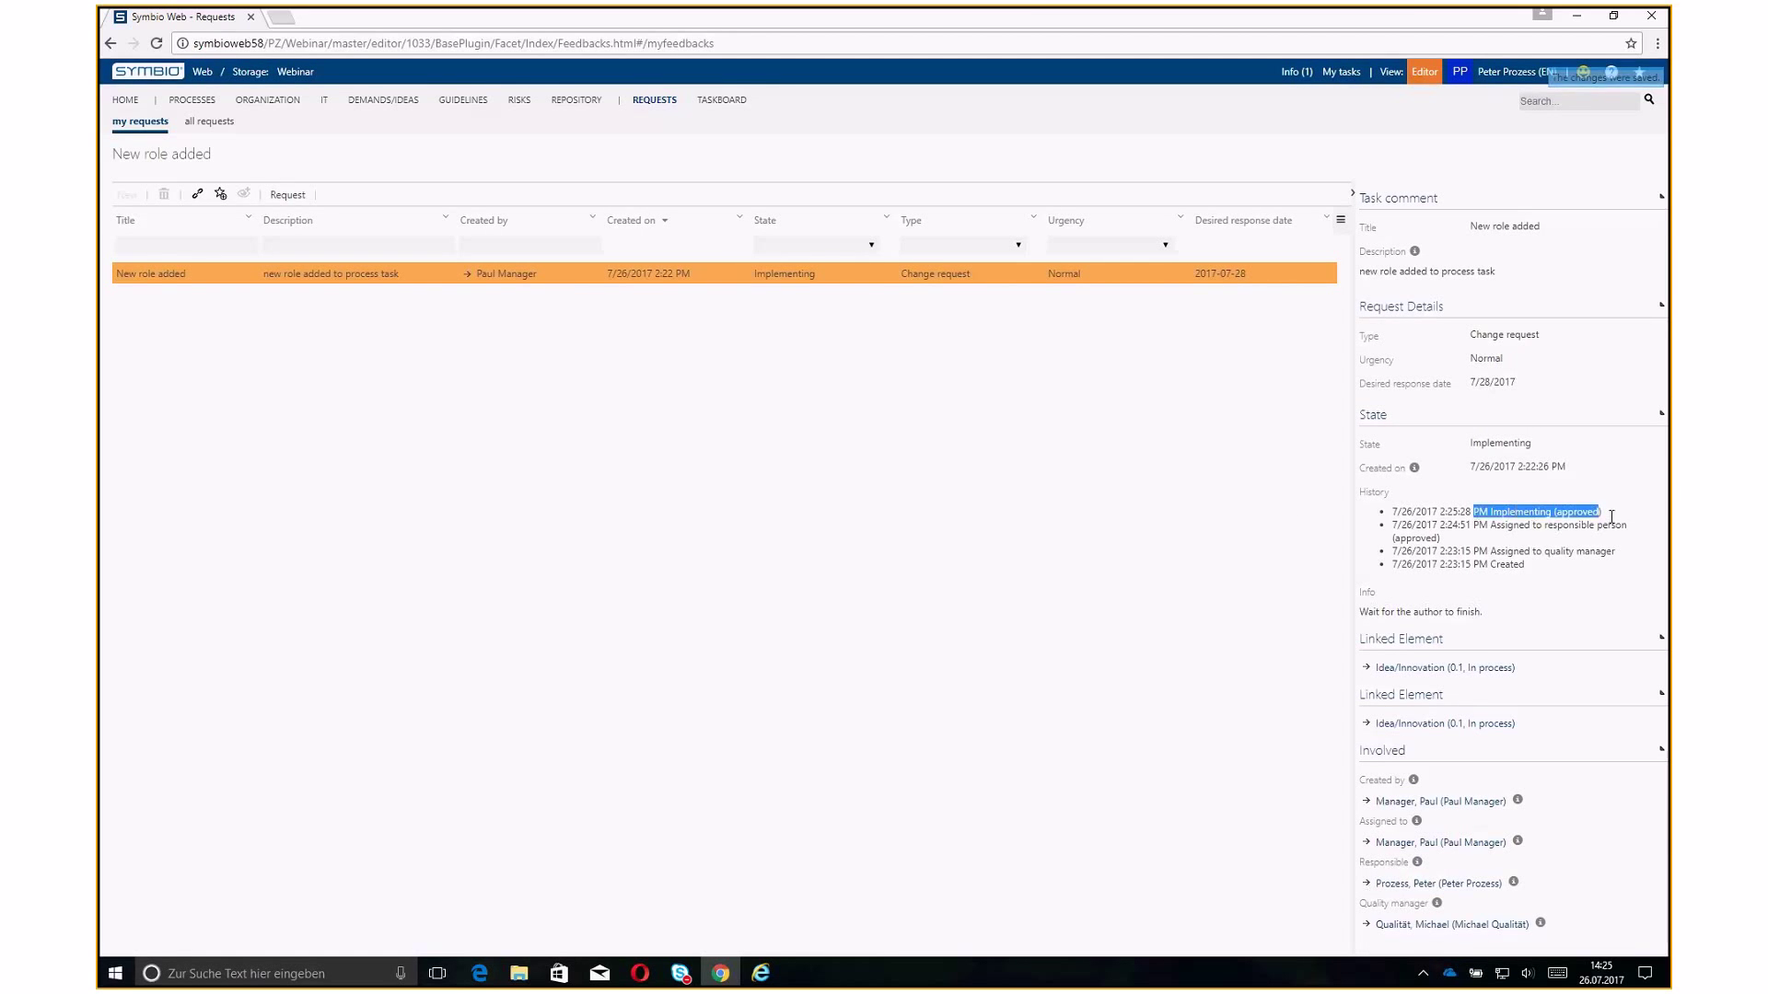
click(1116, 537)
Log out of the process responsible's account and log in with the account of the request's creator
click(1517, 72)
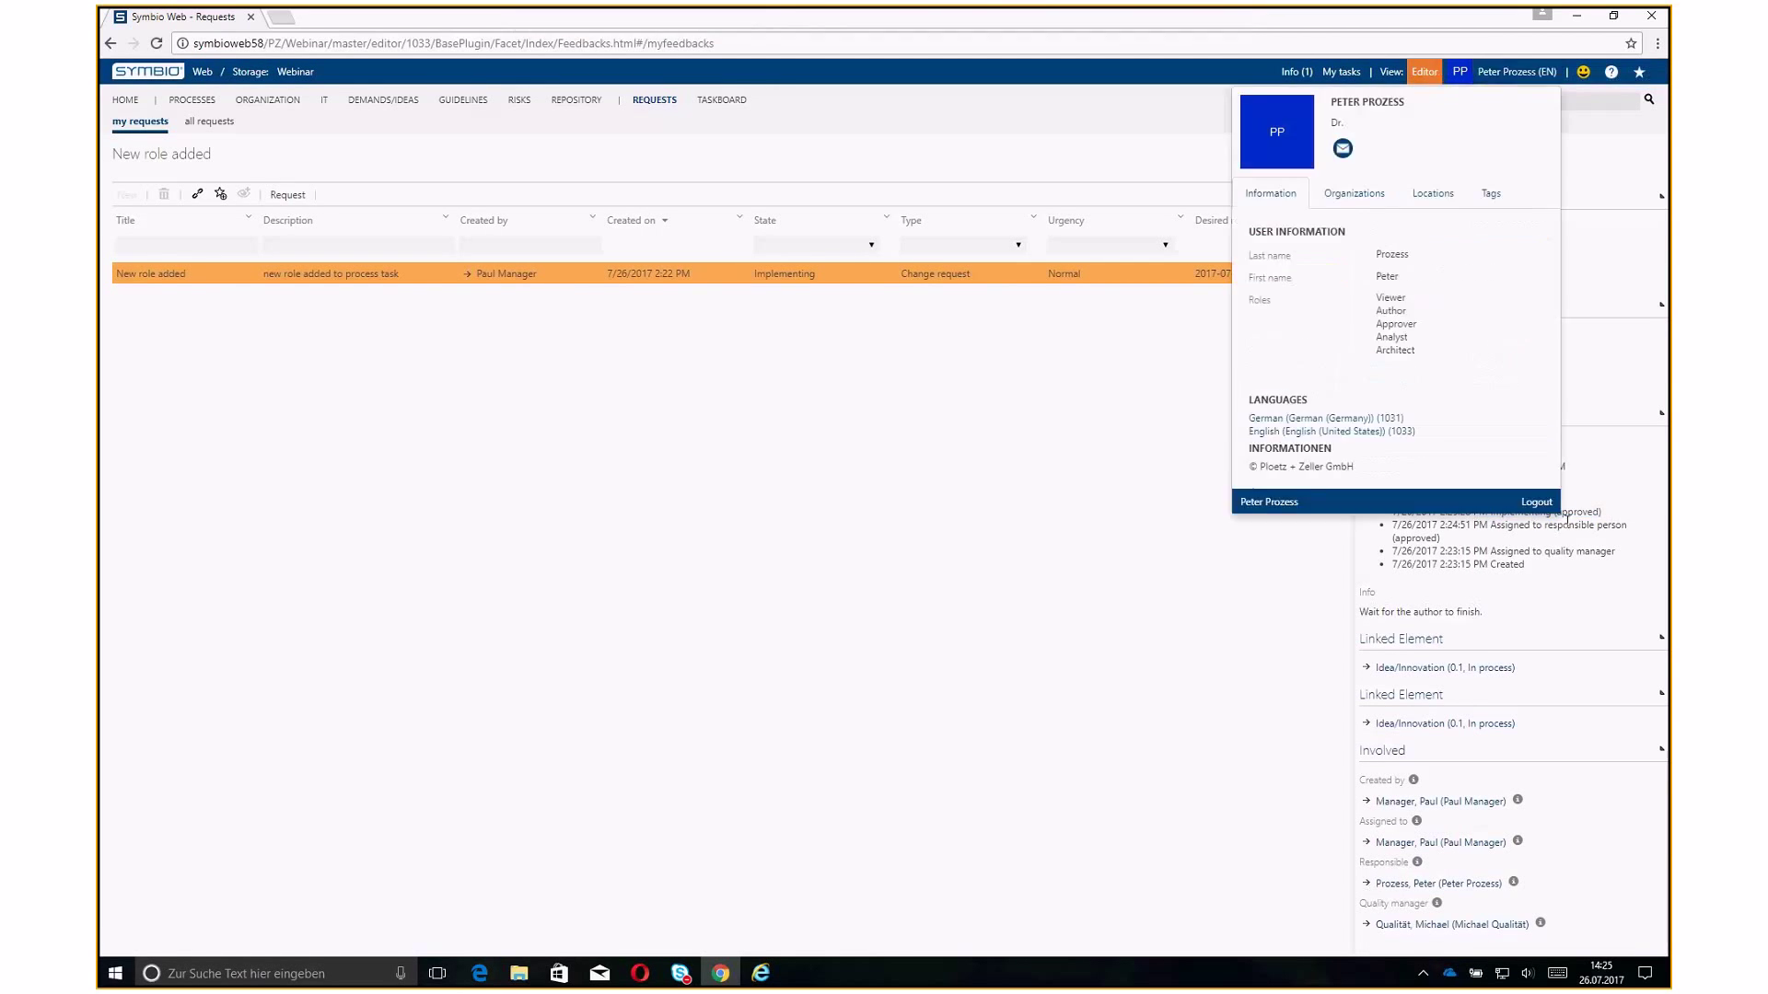
click(1535, 502)
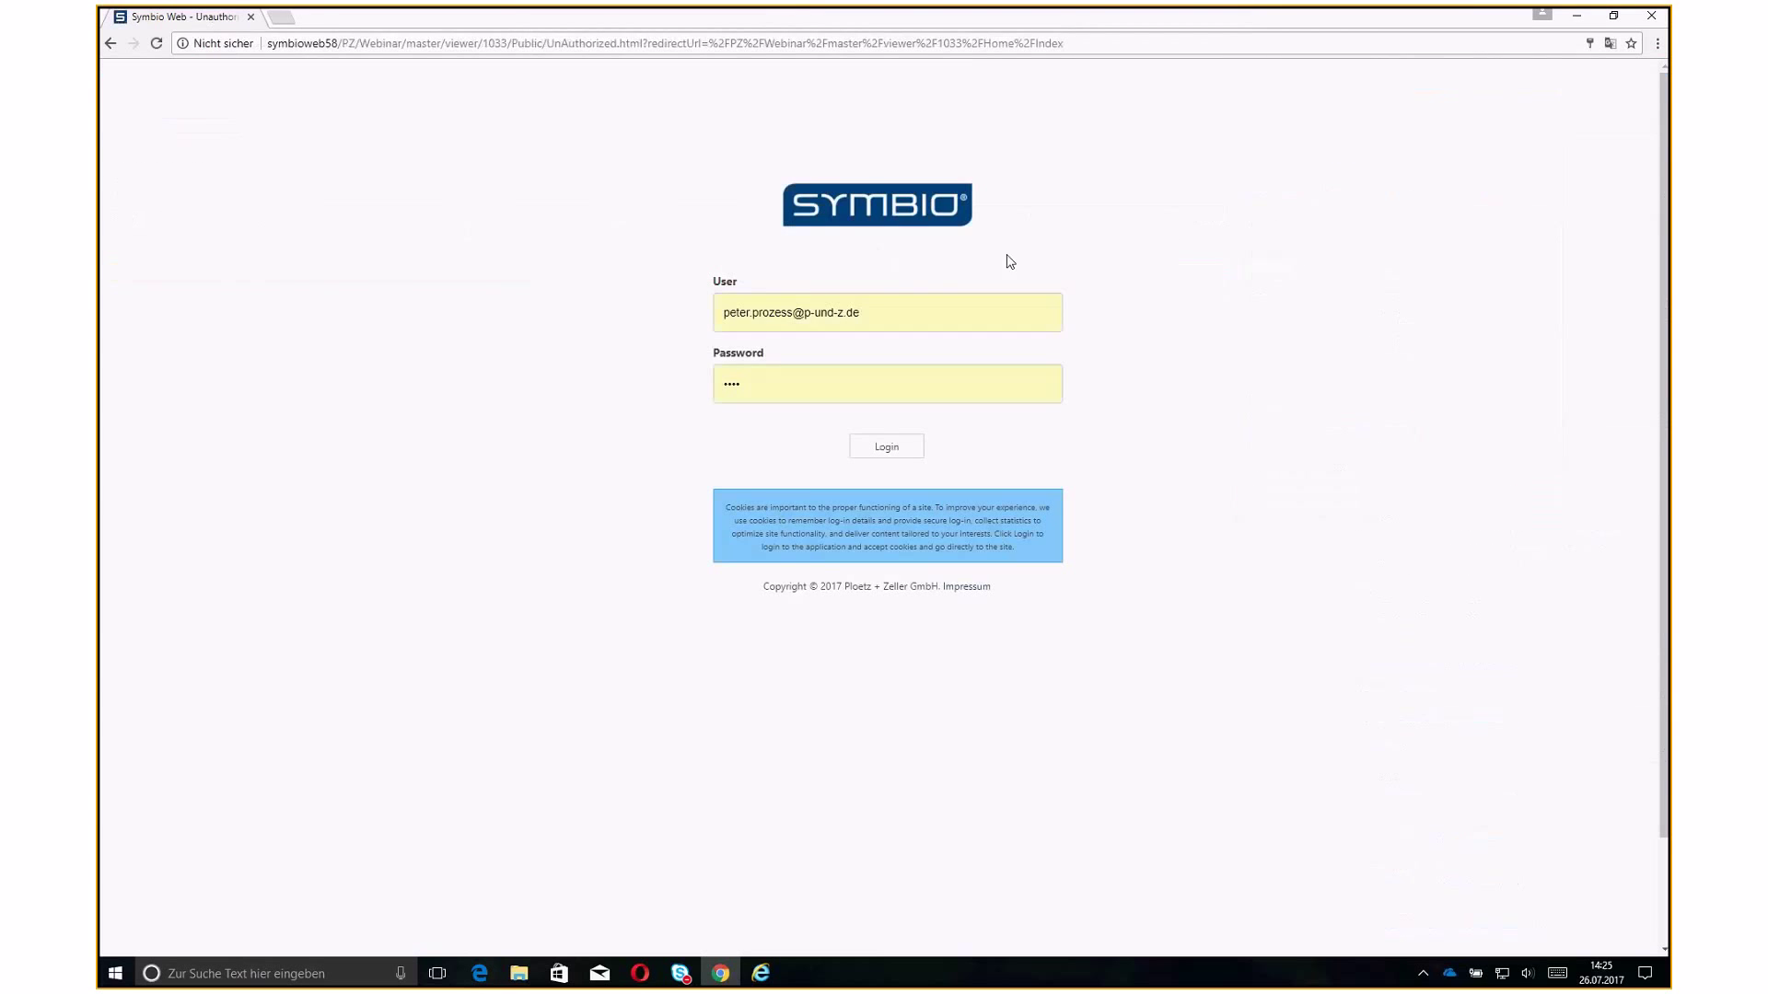
click(915, 313)
text(pa)
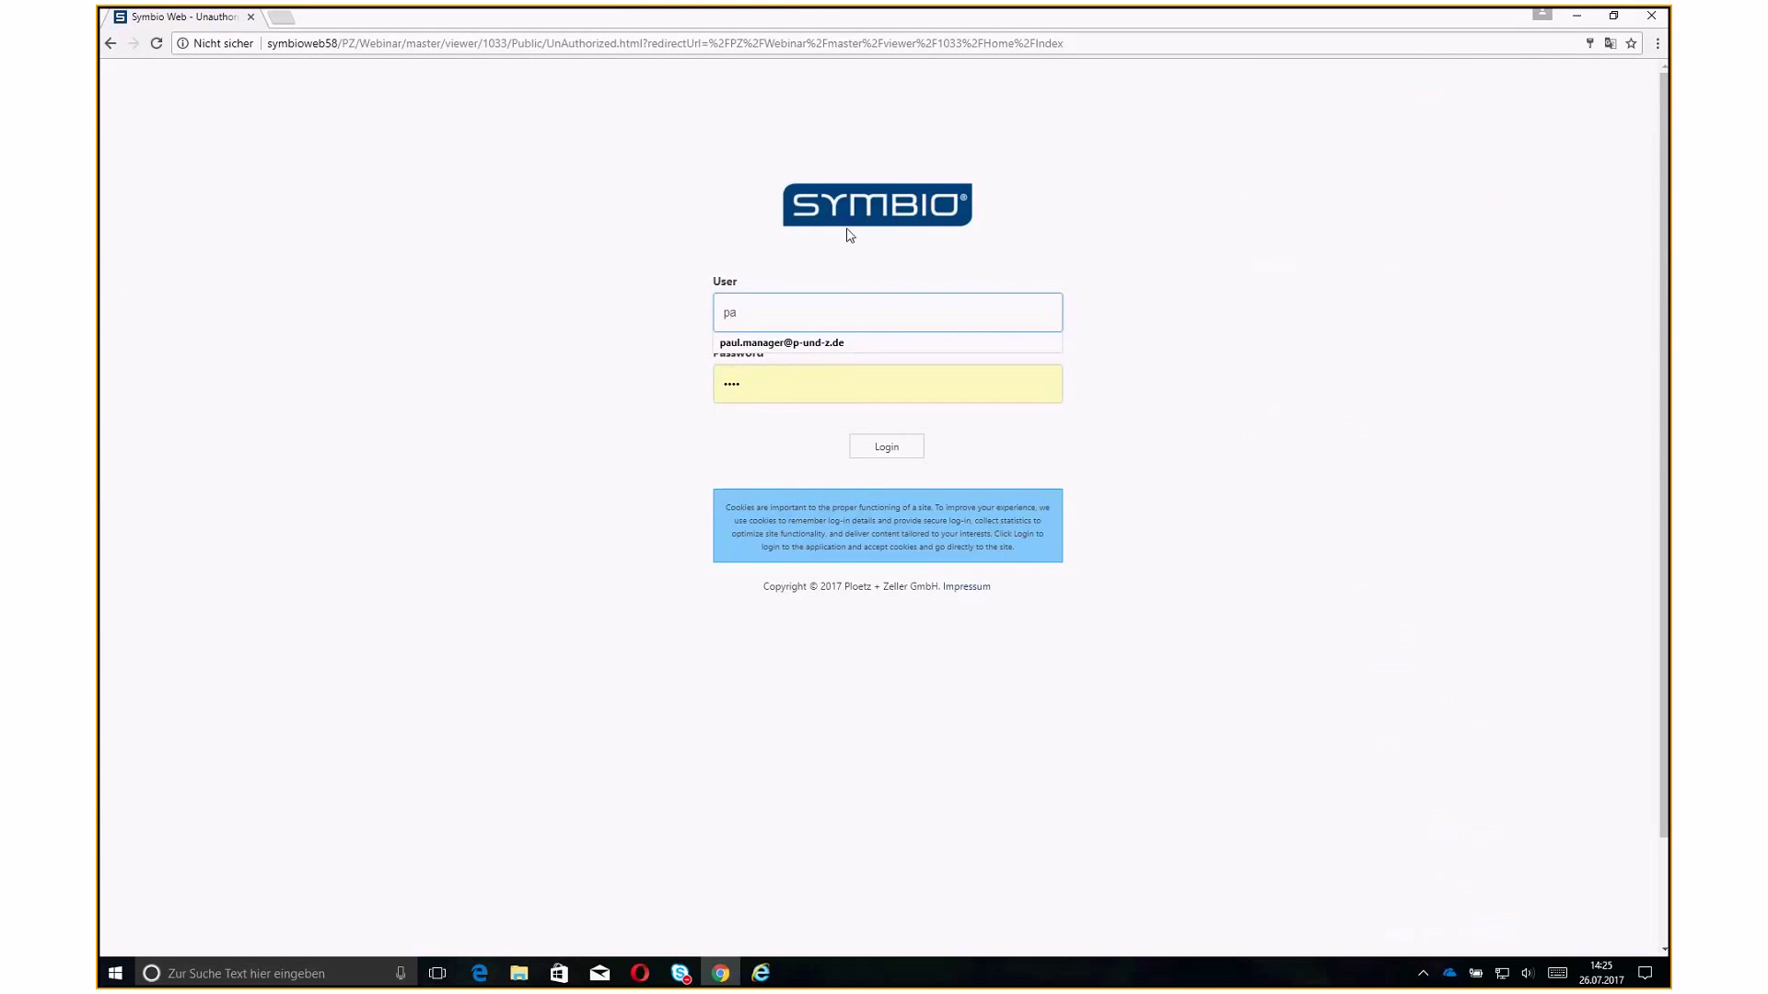
click(825, 343)
click(886, 446)
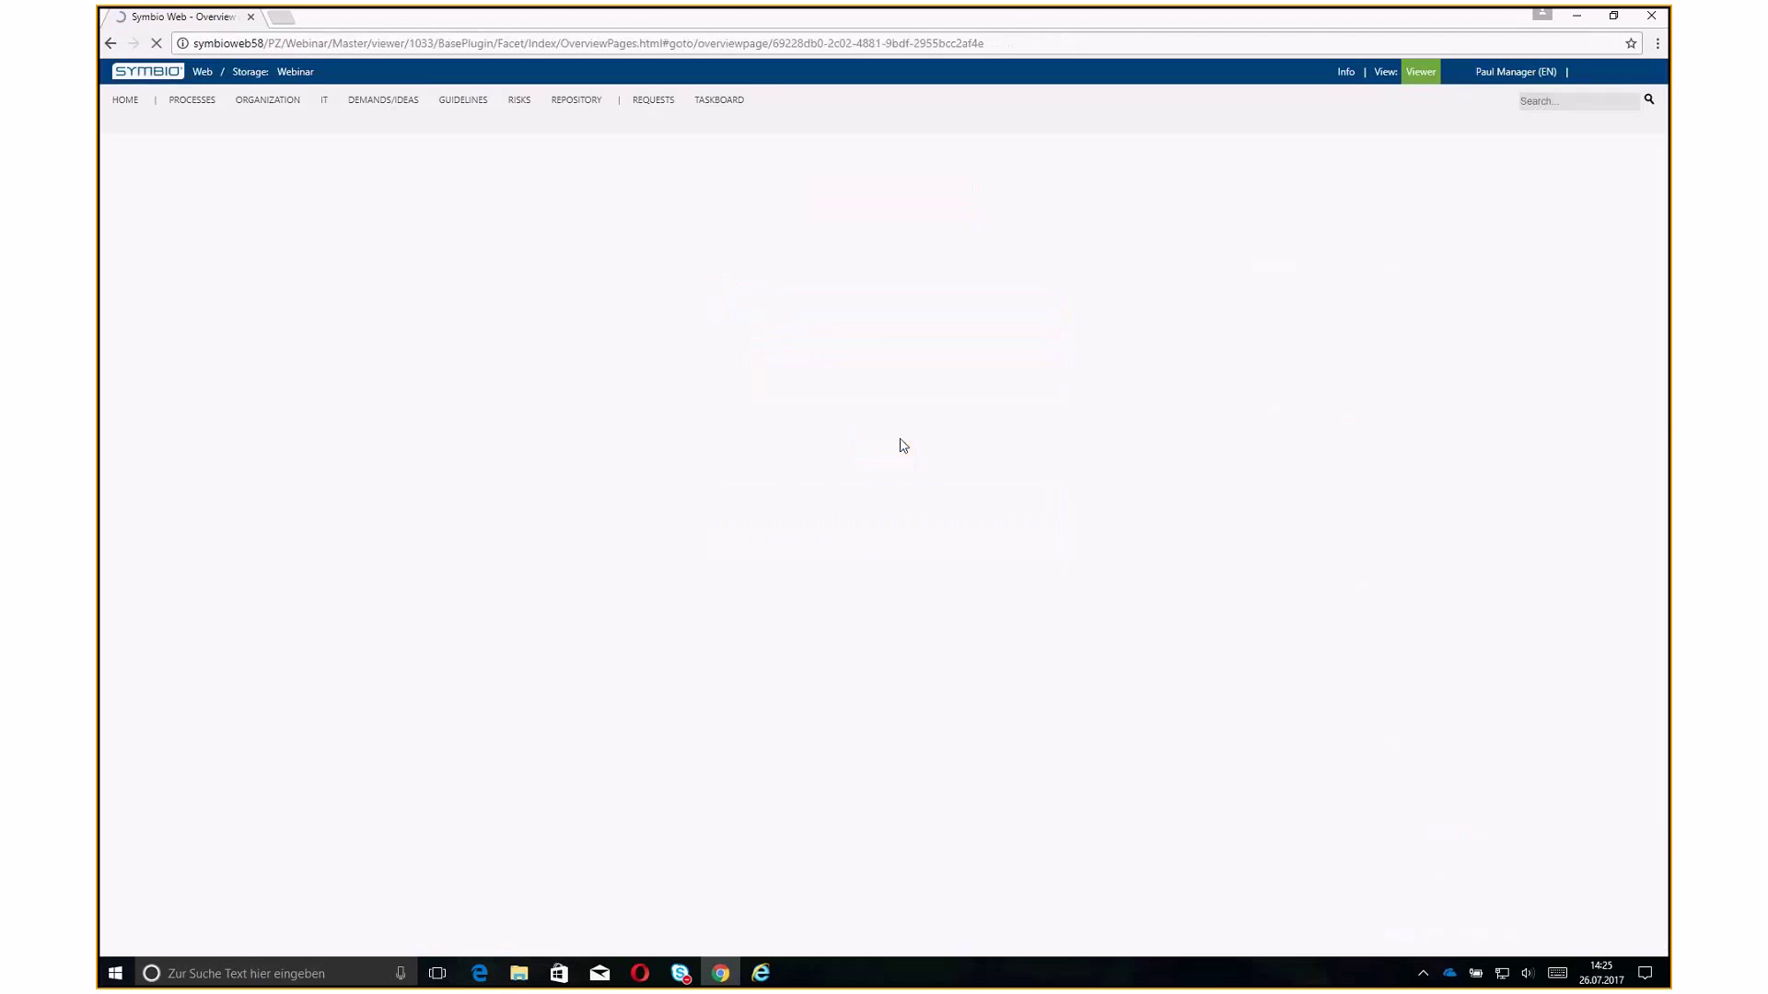
Switch to the Editor view and select the "Request in approval" entry among the info notifications
click(1420, 75)
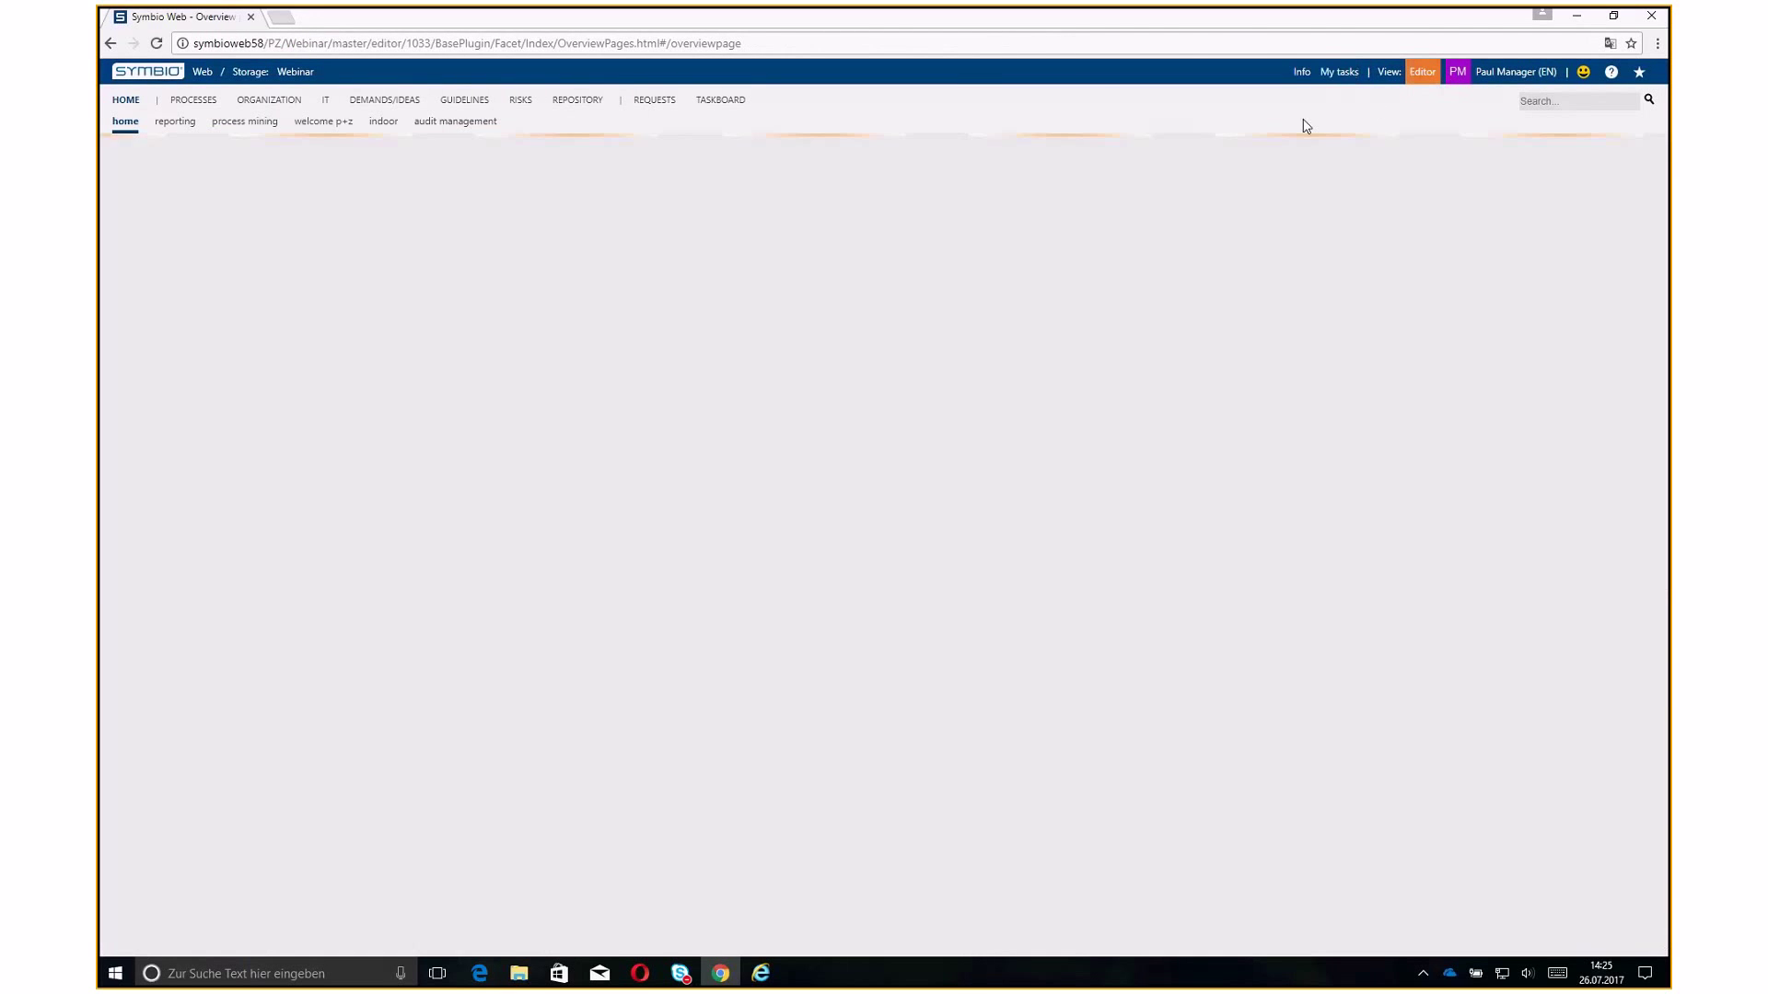
click(1289, 73)
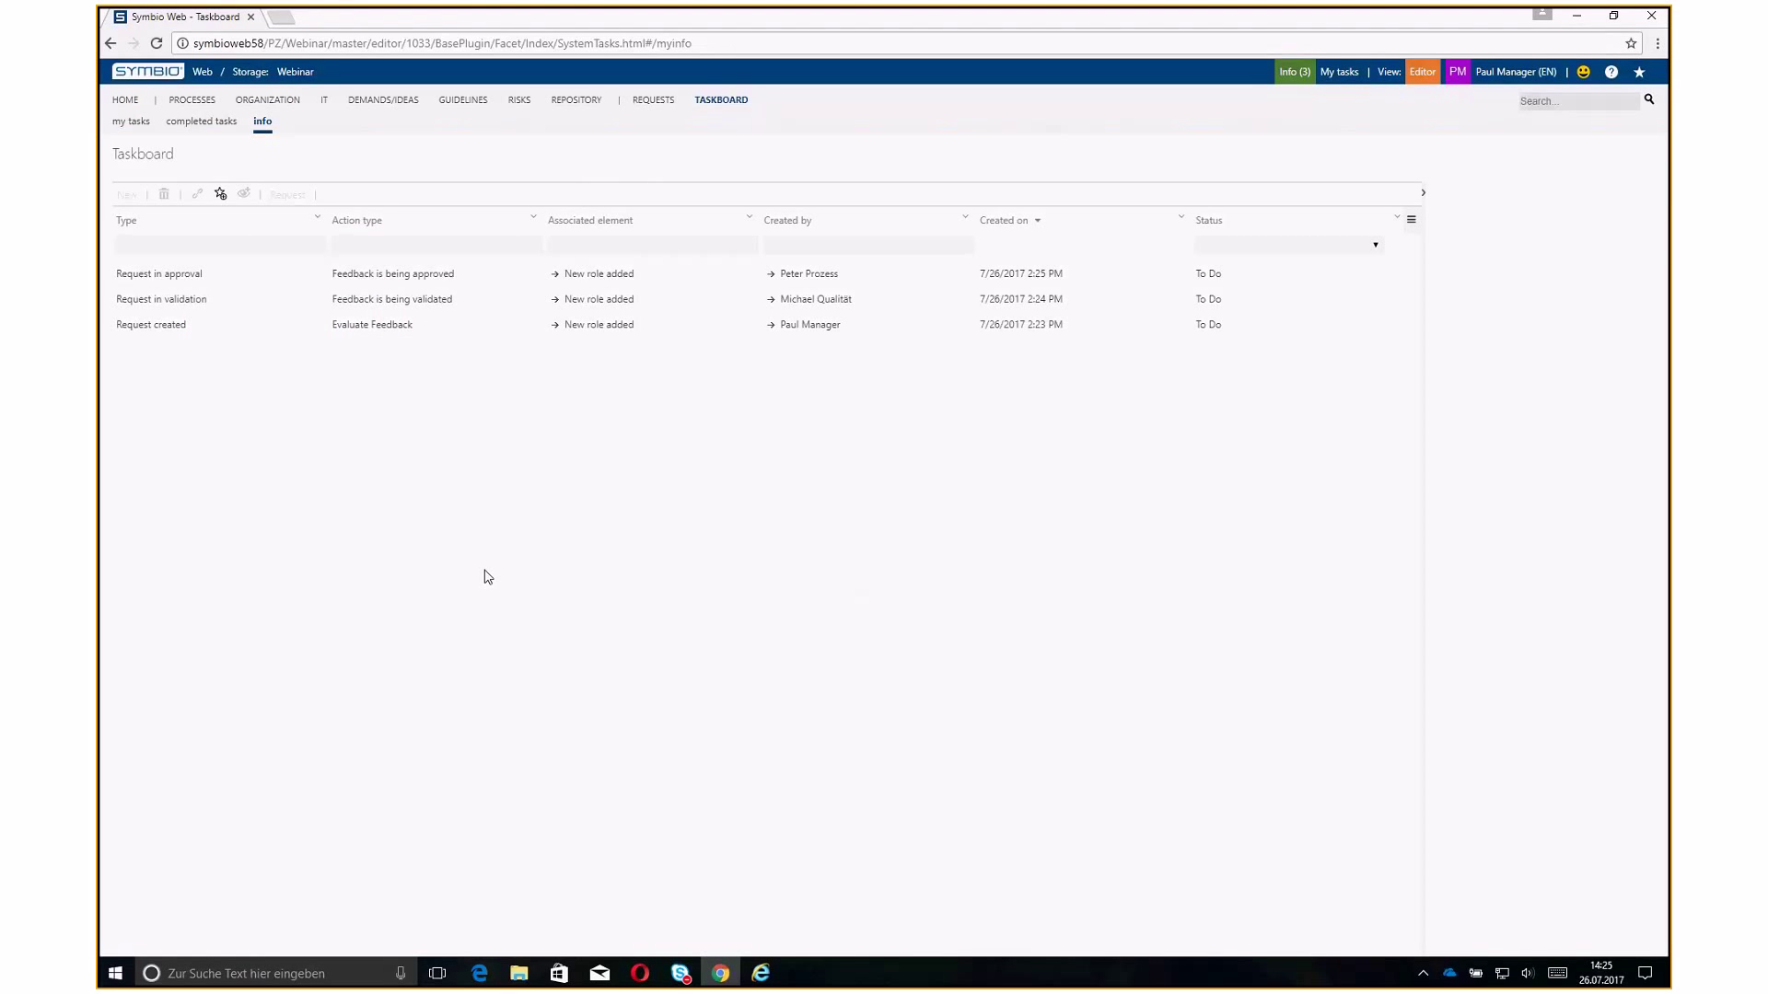
click(571, 276)
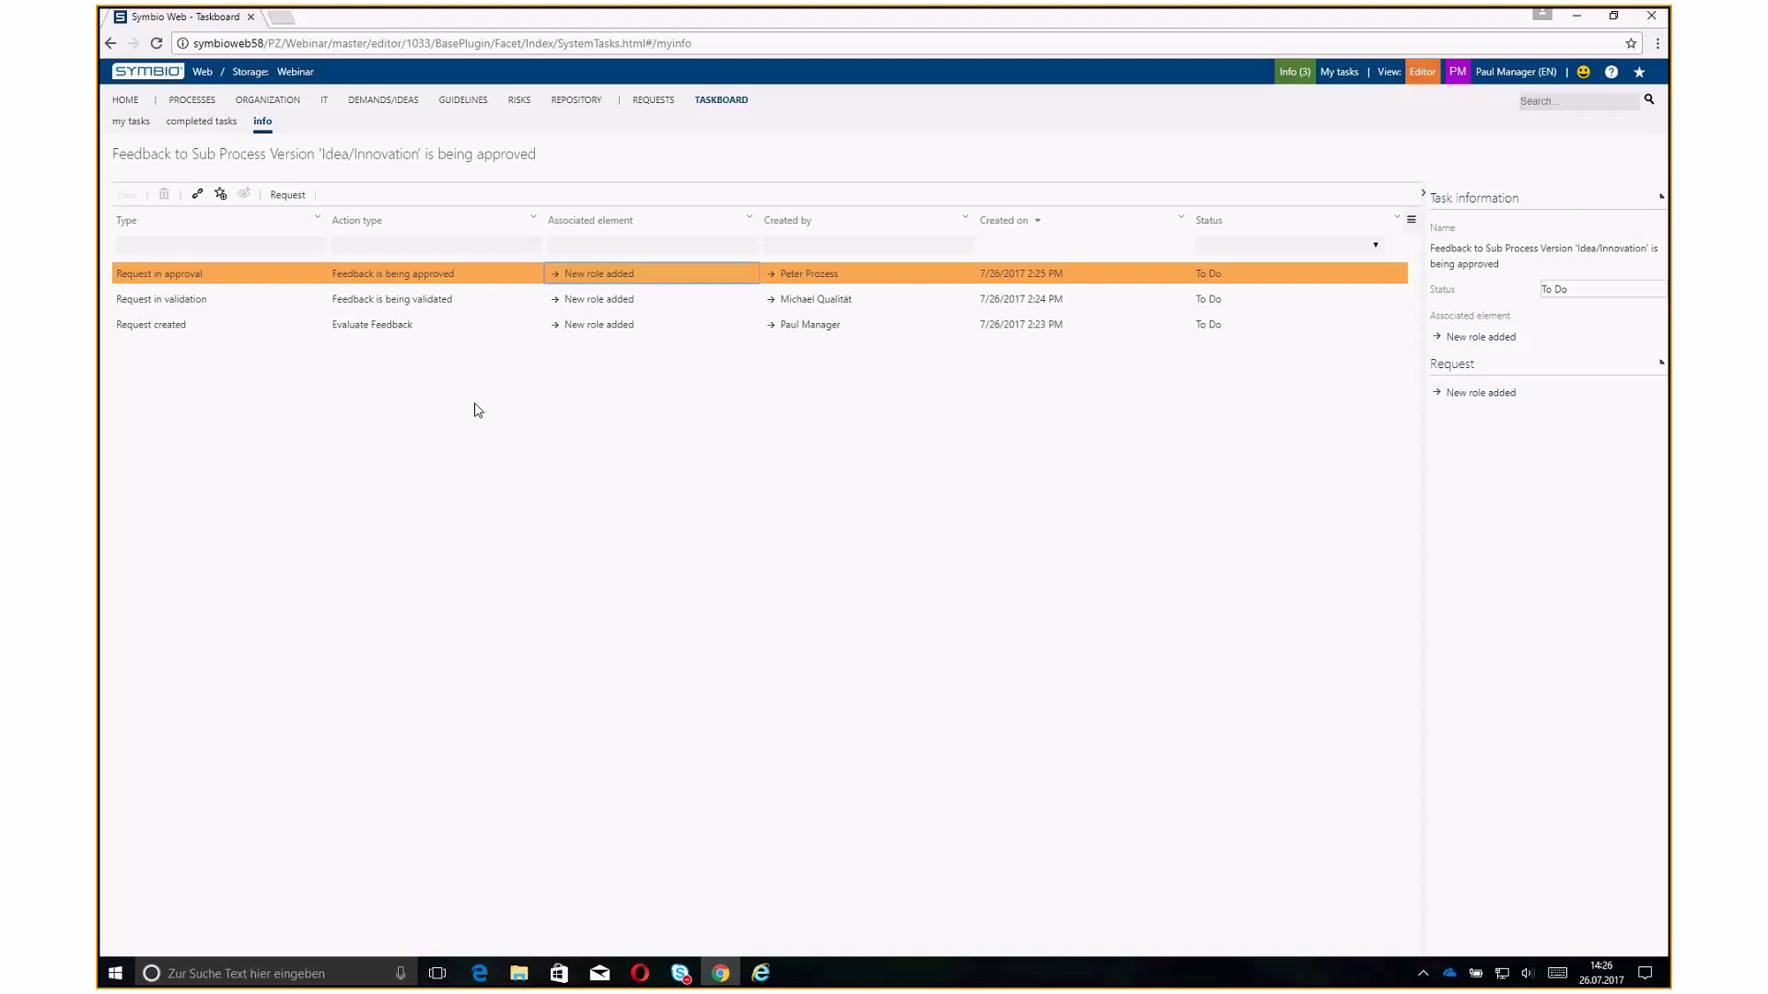
Subscribe to the "Head of department" role in the repository and show the list of own subscriptions
click(125, 100)
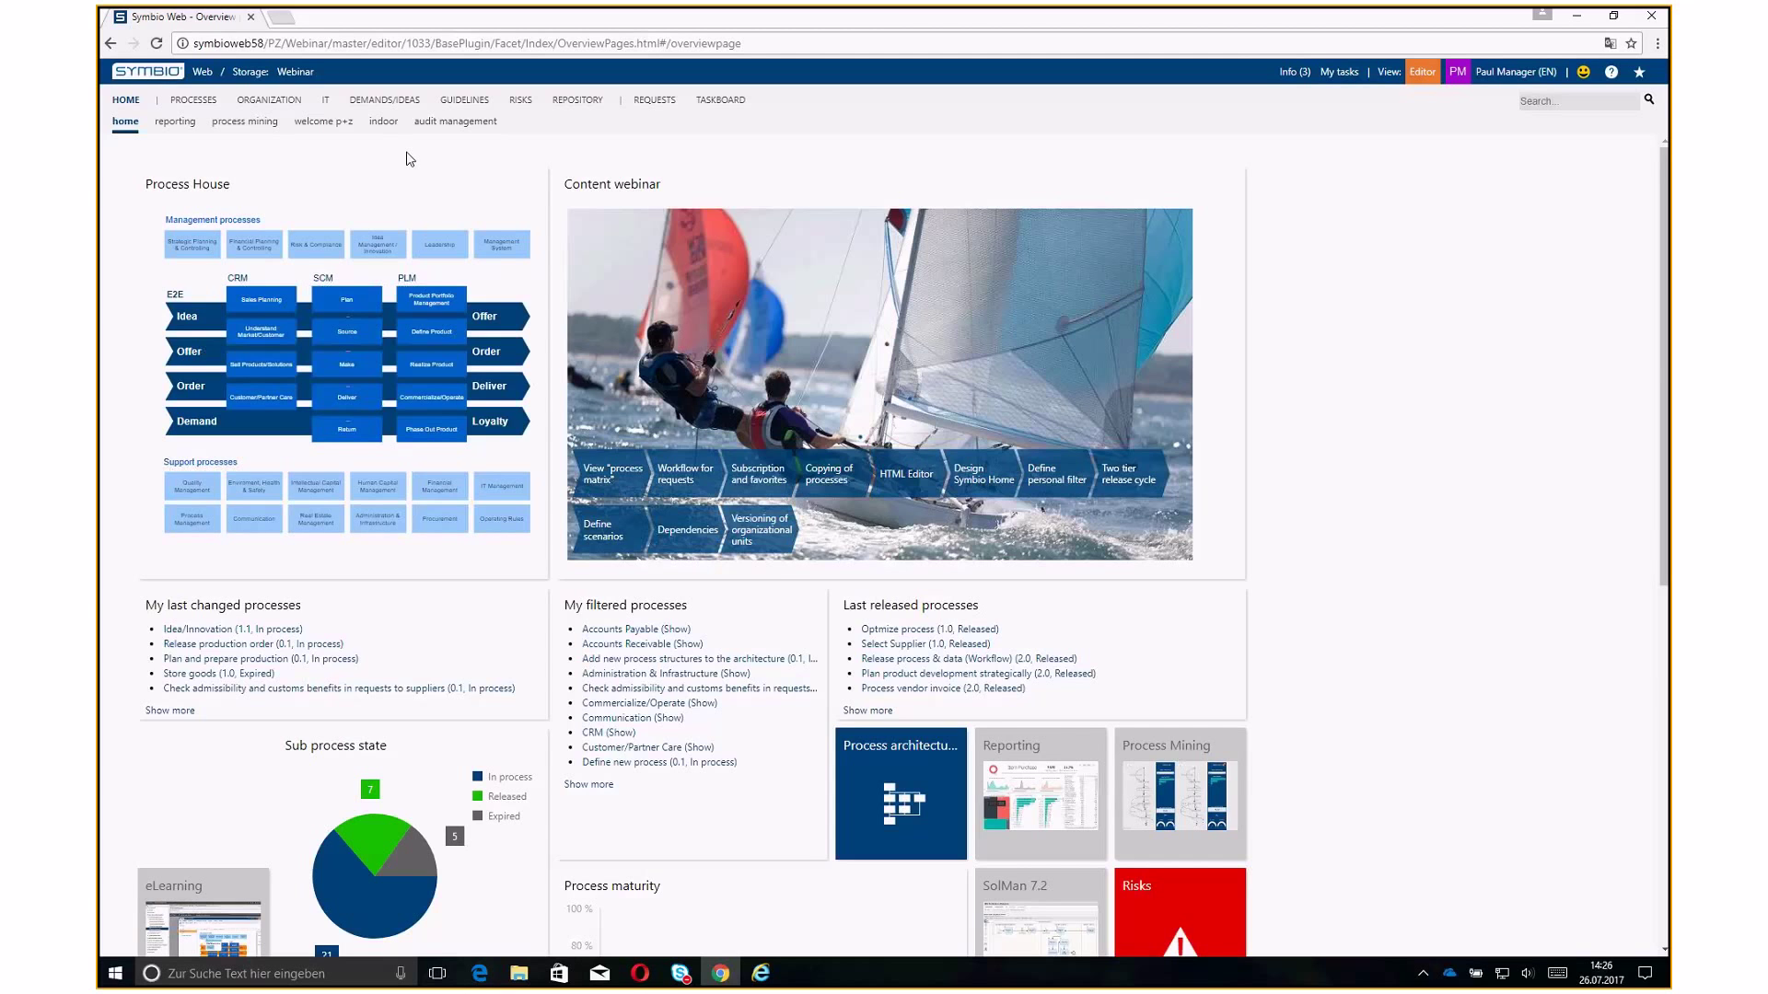
click(577, 102)
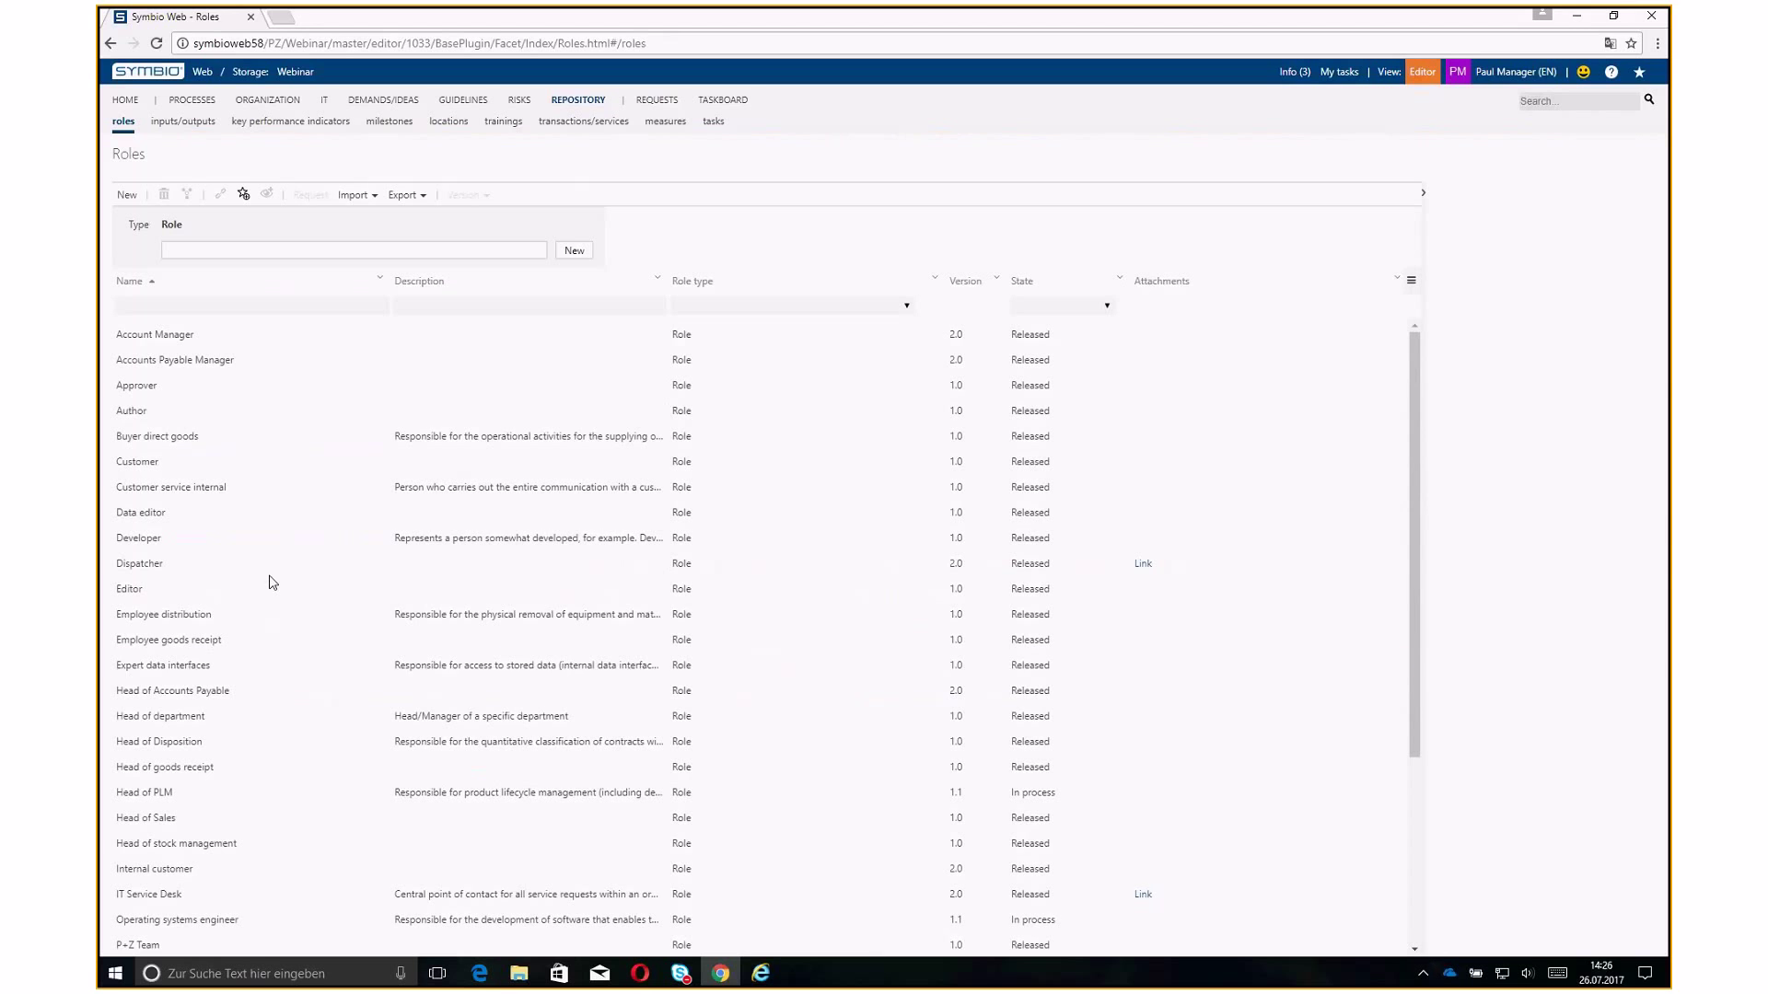
click(268, 715)
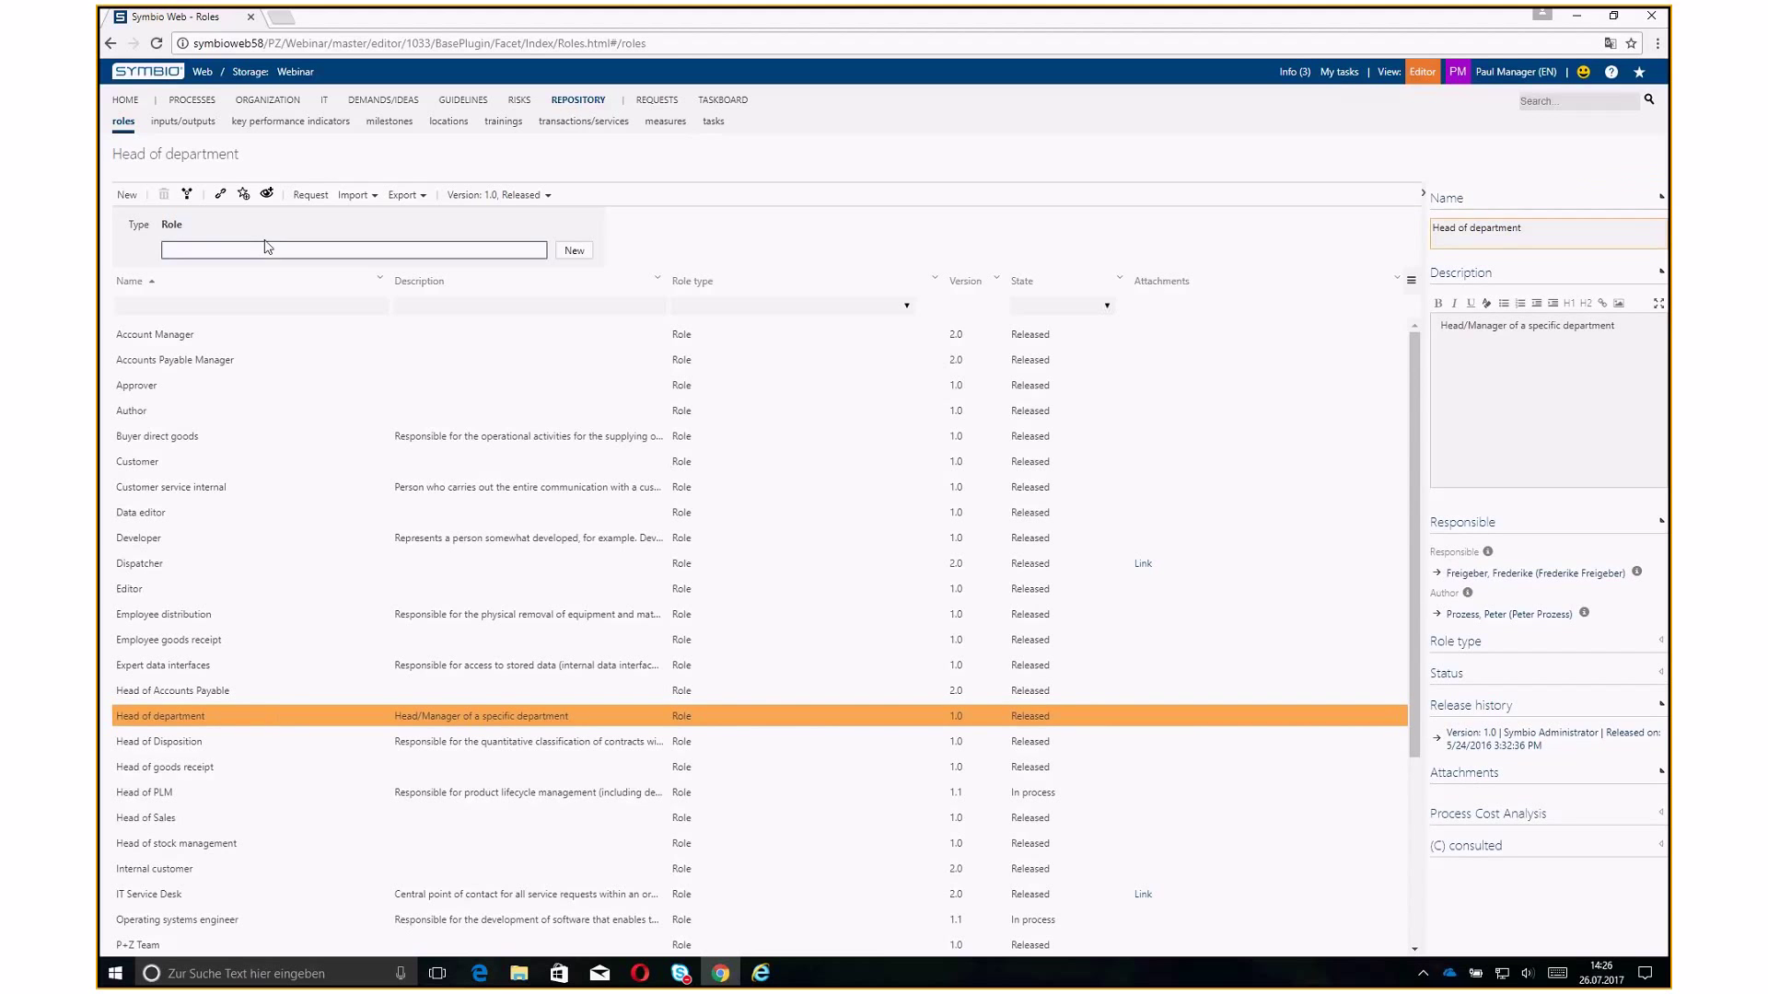
click(266, 193)
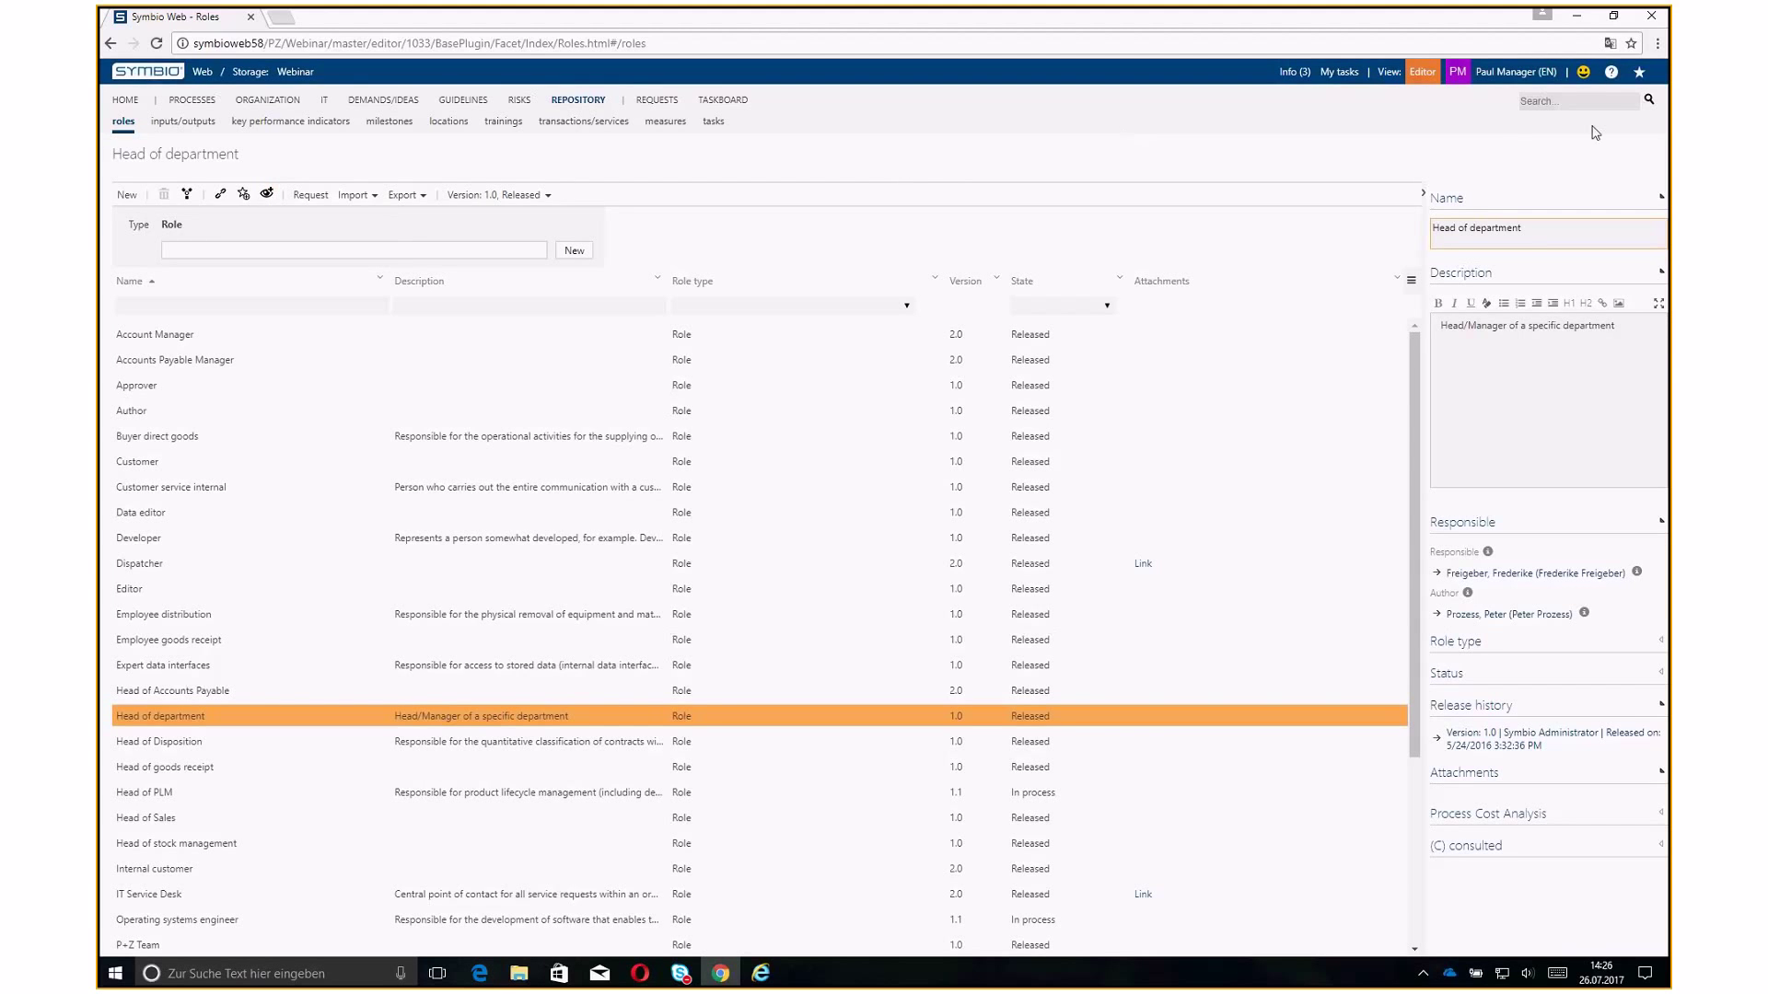
click(1644, 79)
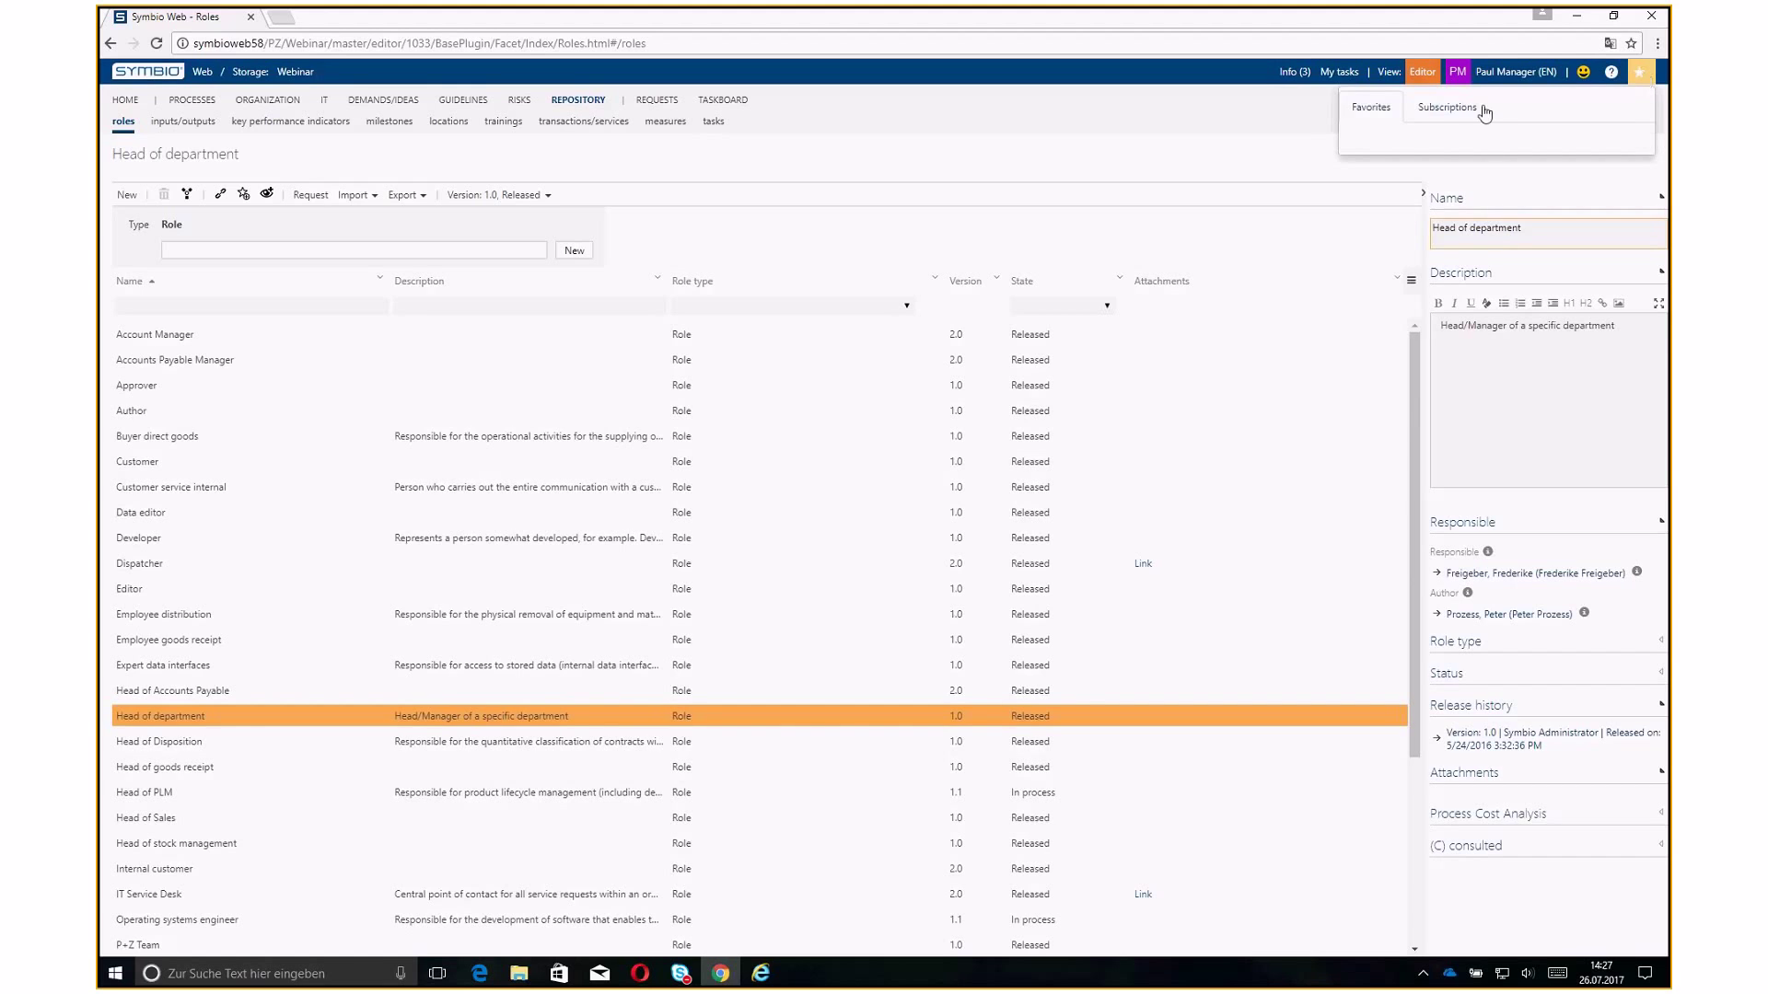
click(1450, 115)
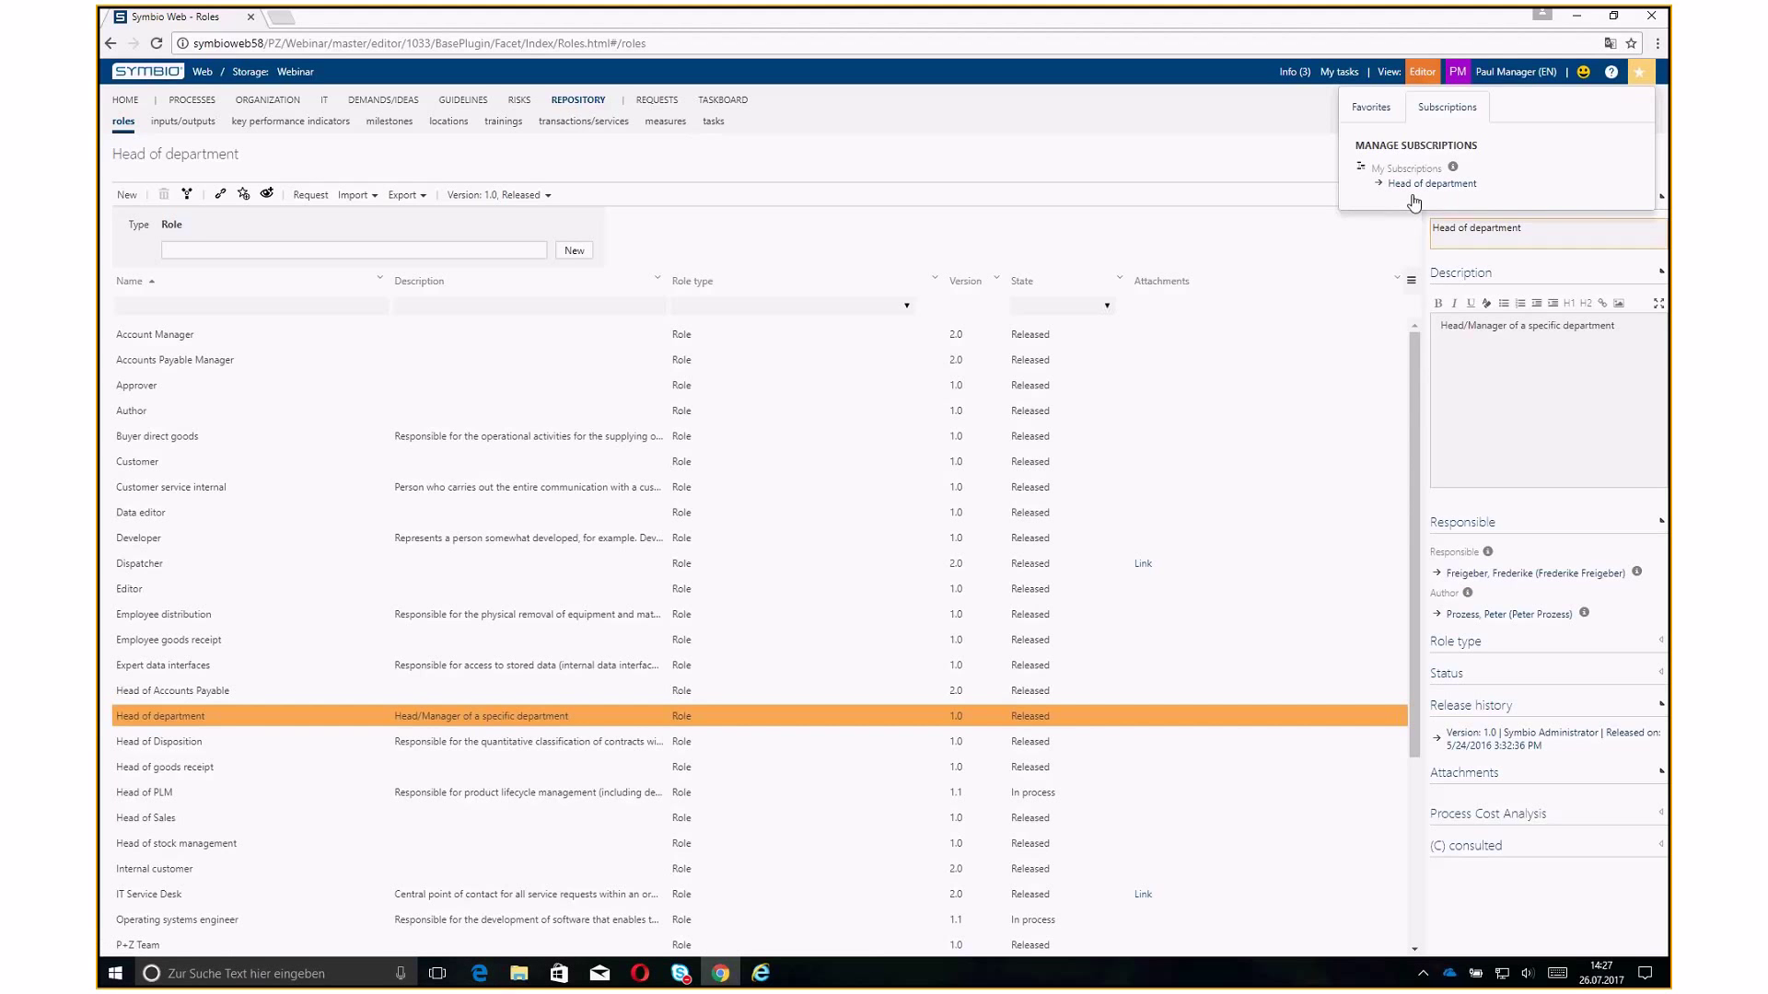
Add the Idea/Innovation (1.1, In process) process to the favorites and show the favorites list
click(175, 107)
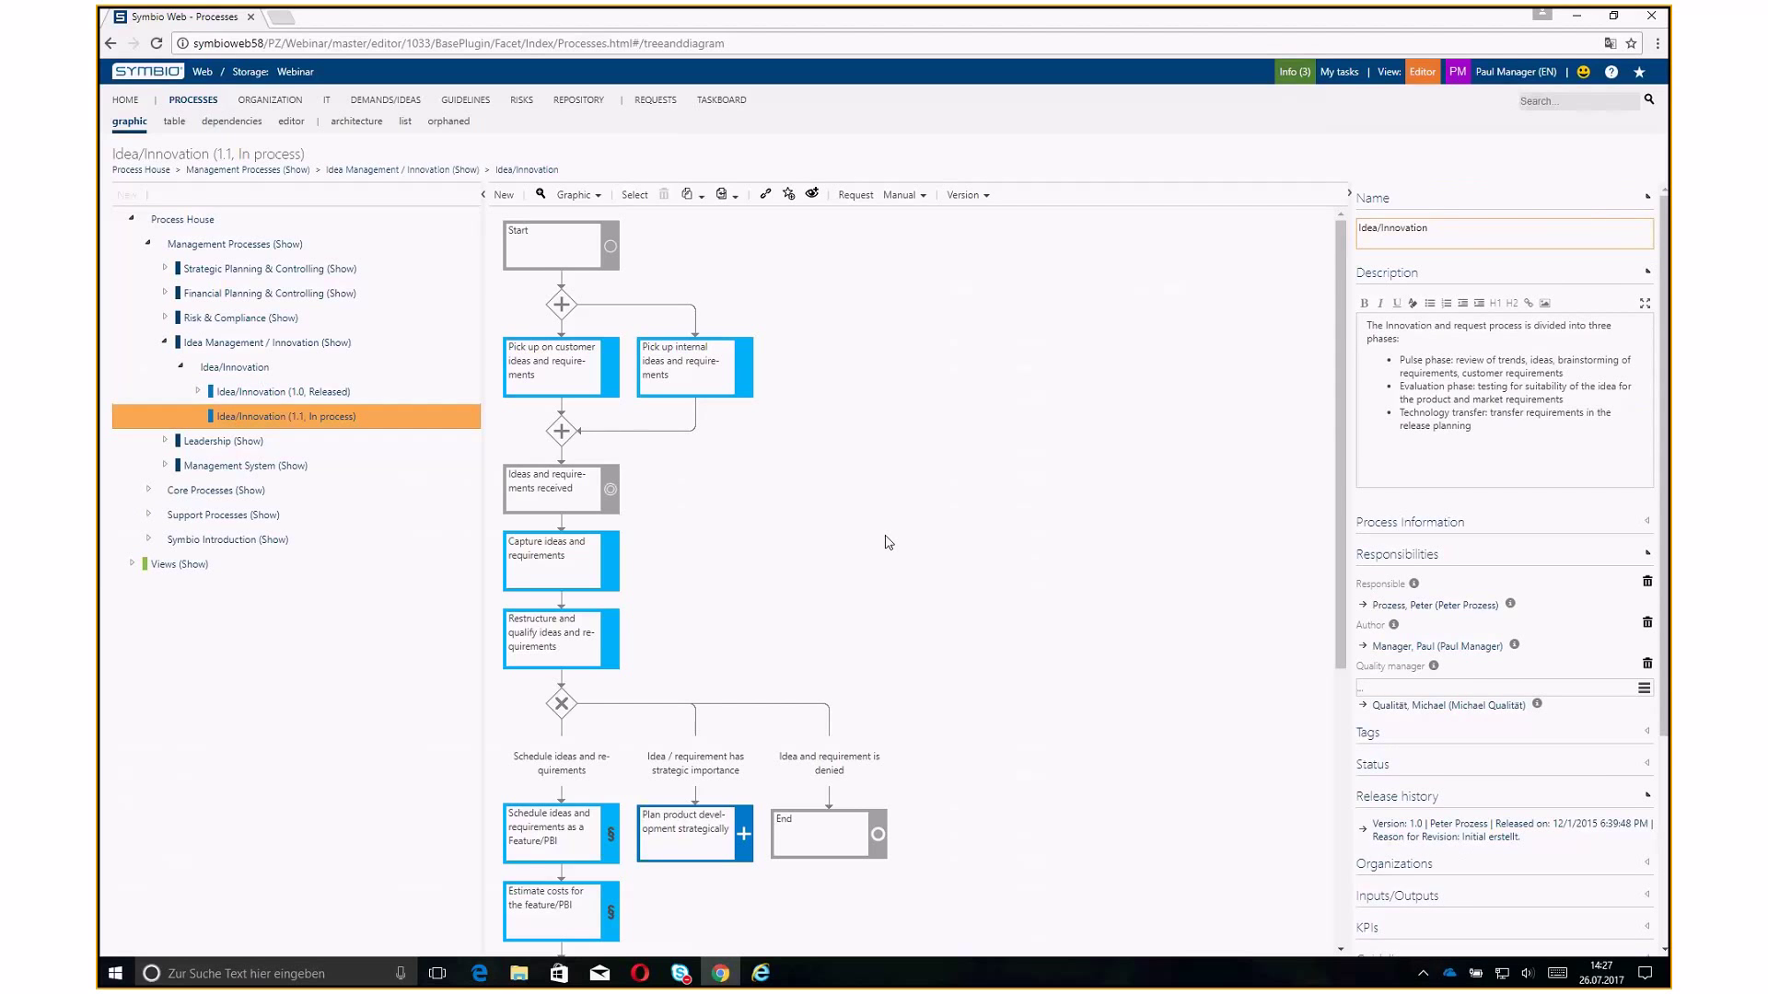
click(788, 195)
click(1640, 74)
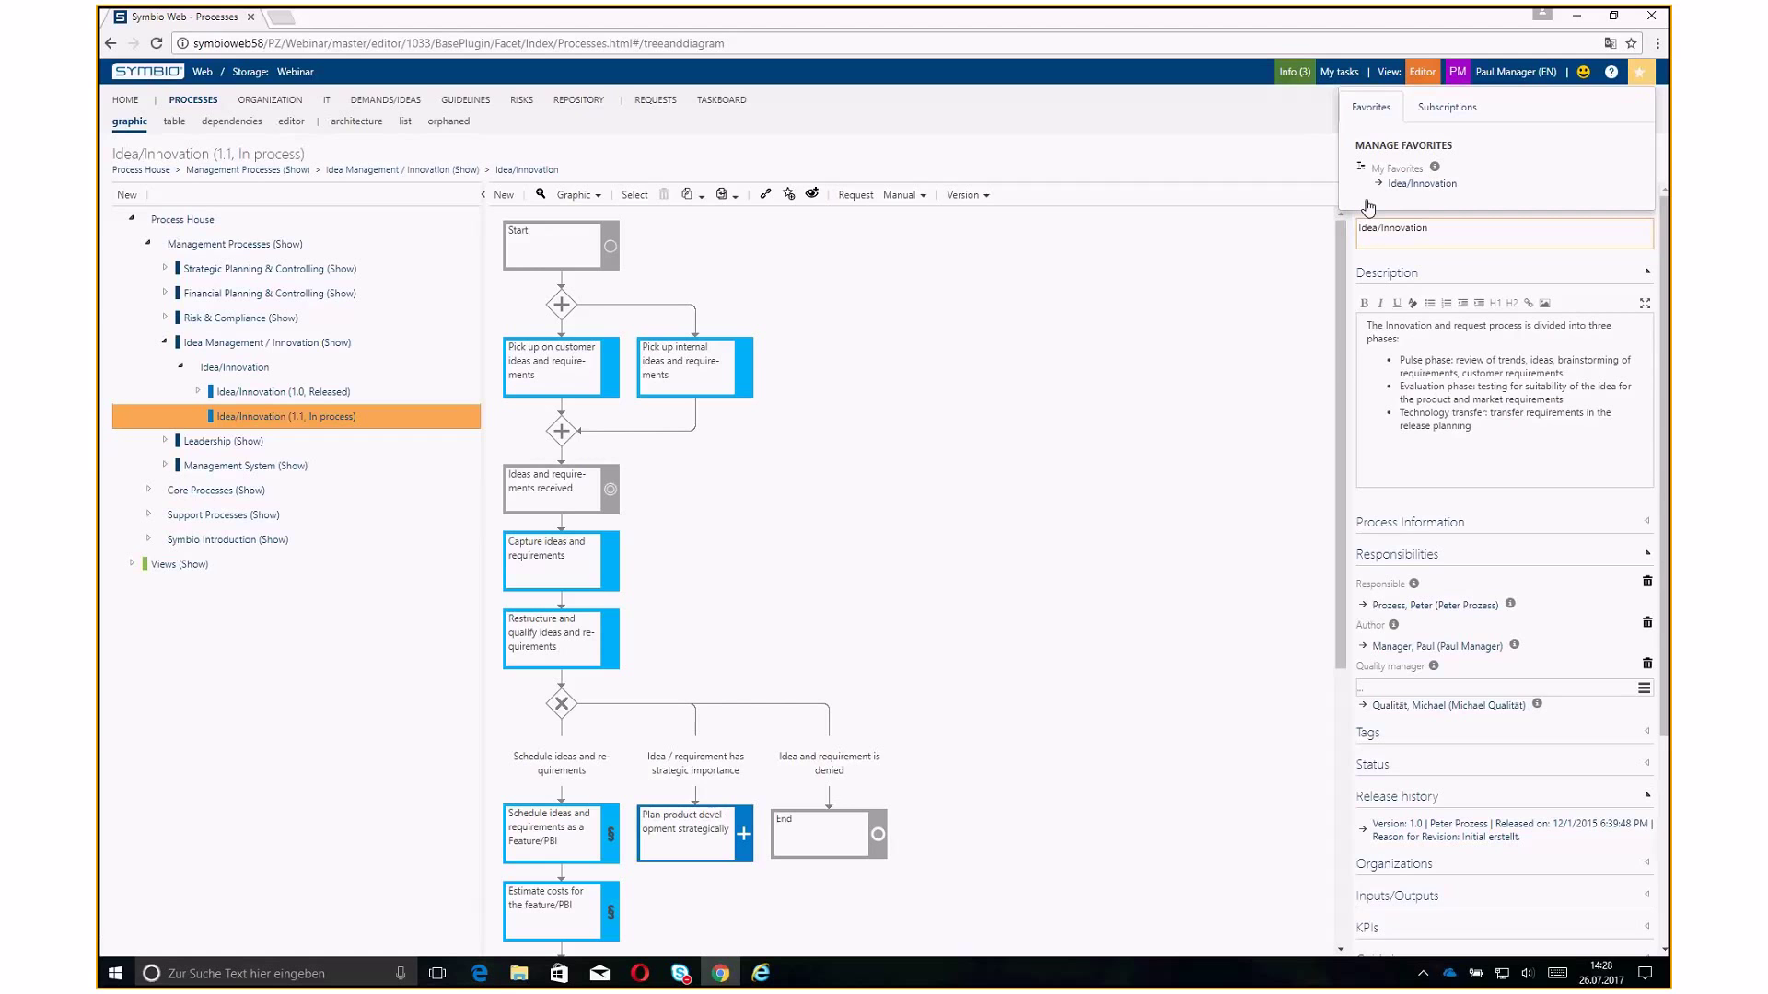
Create a sub process named "Copy process" under Core Processes in the process architecture
click(126, 99)
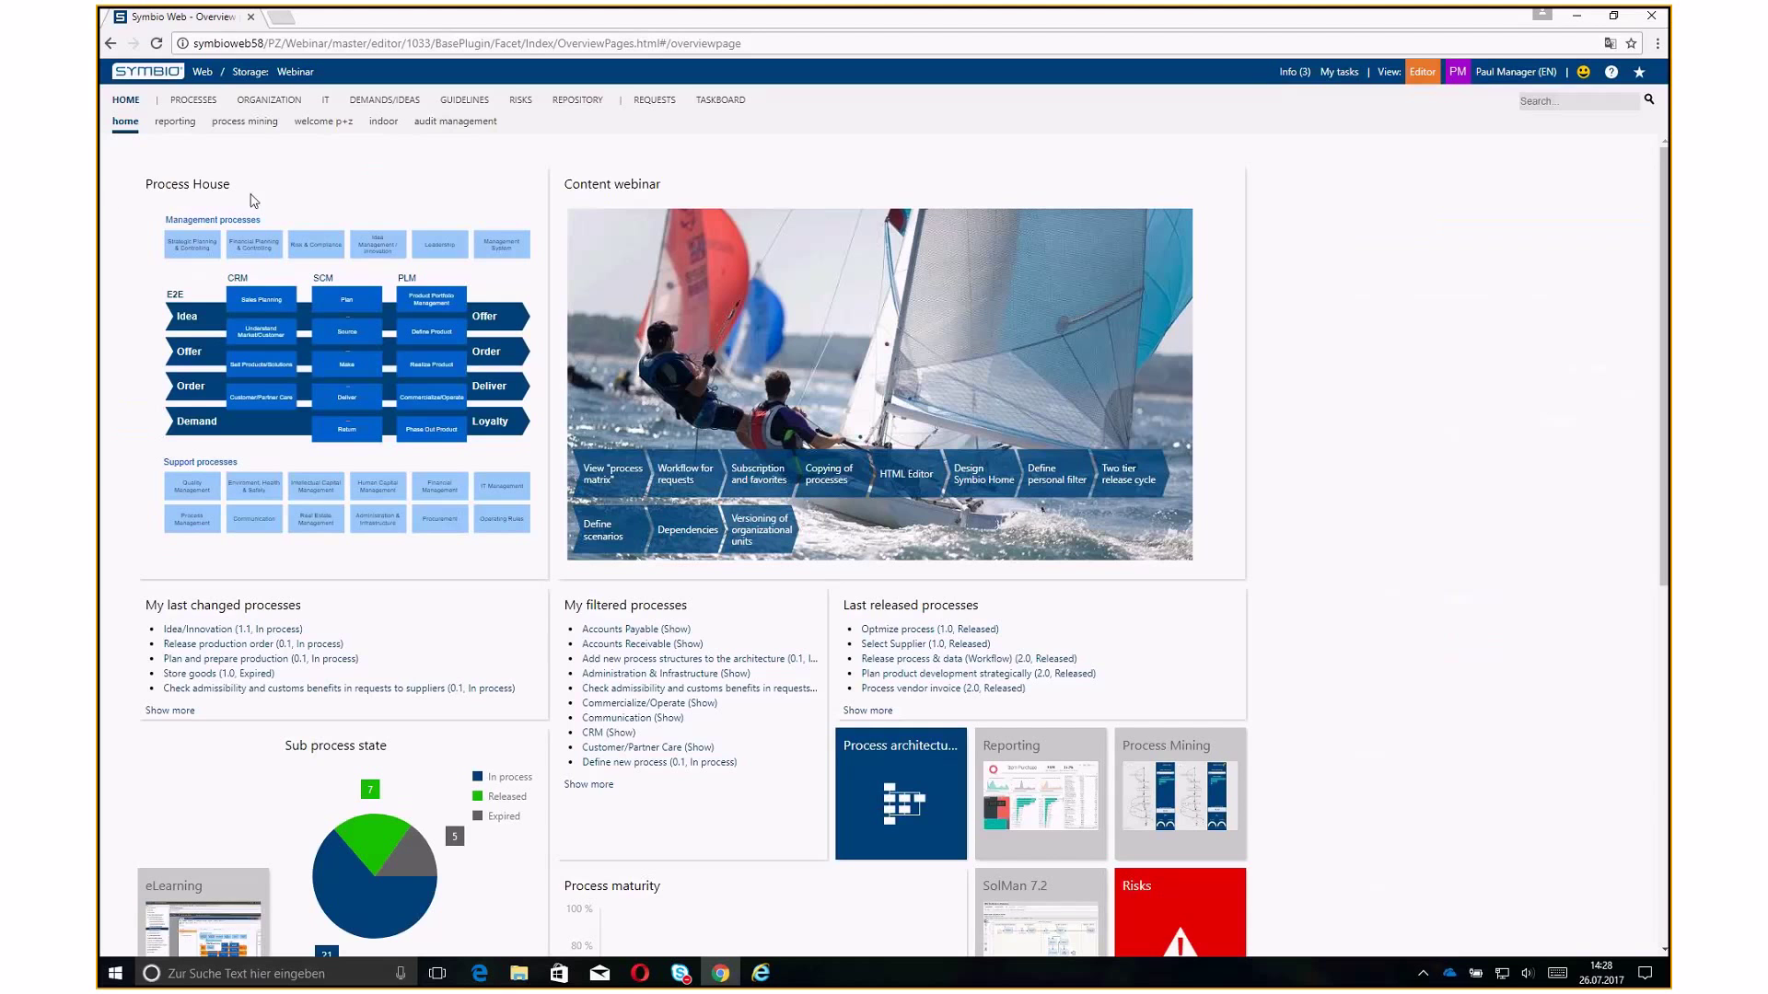
click(197, 101)
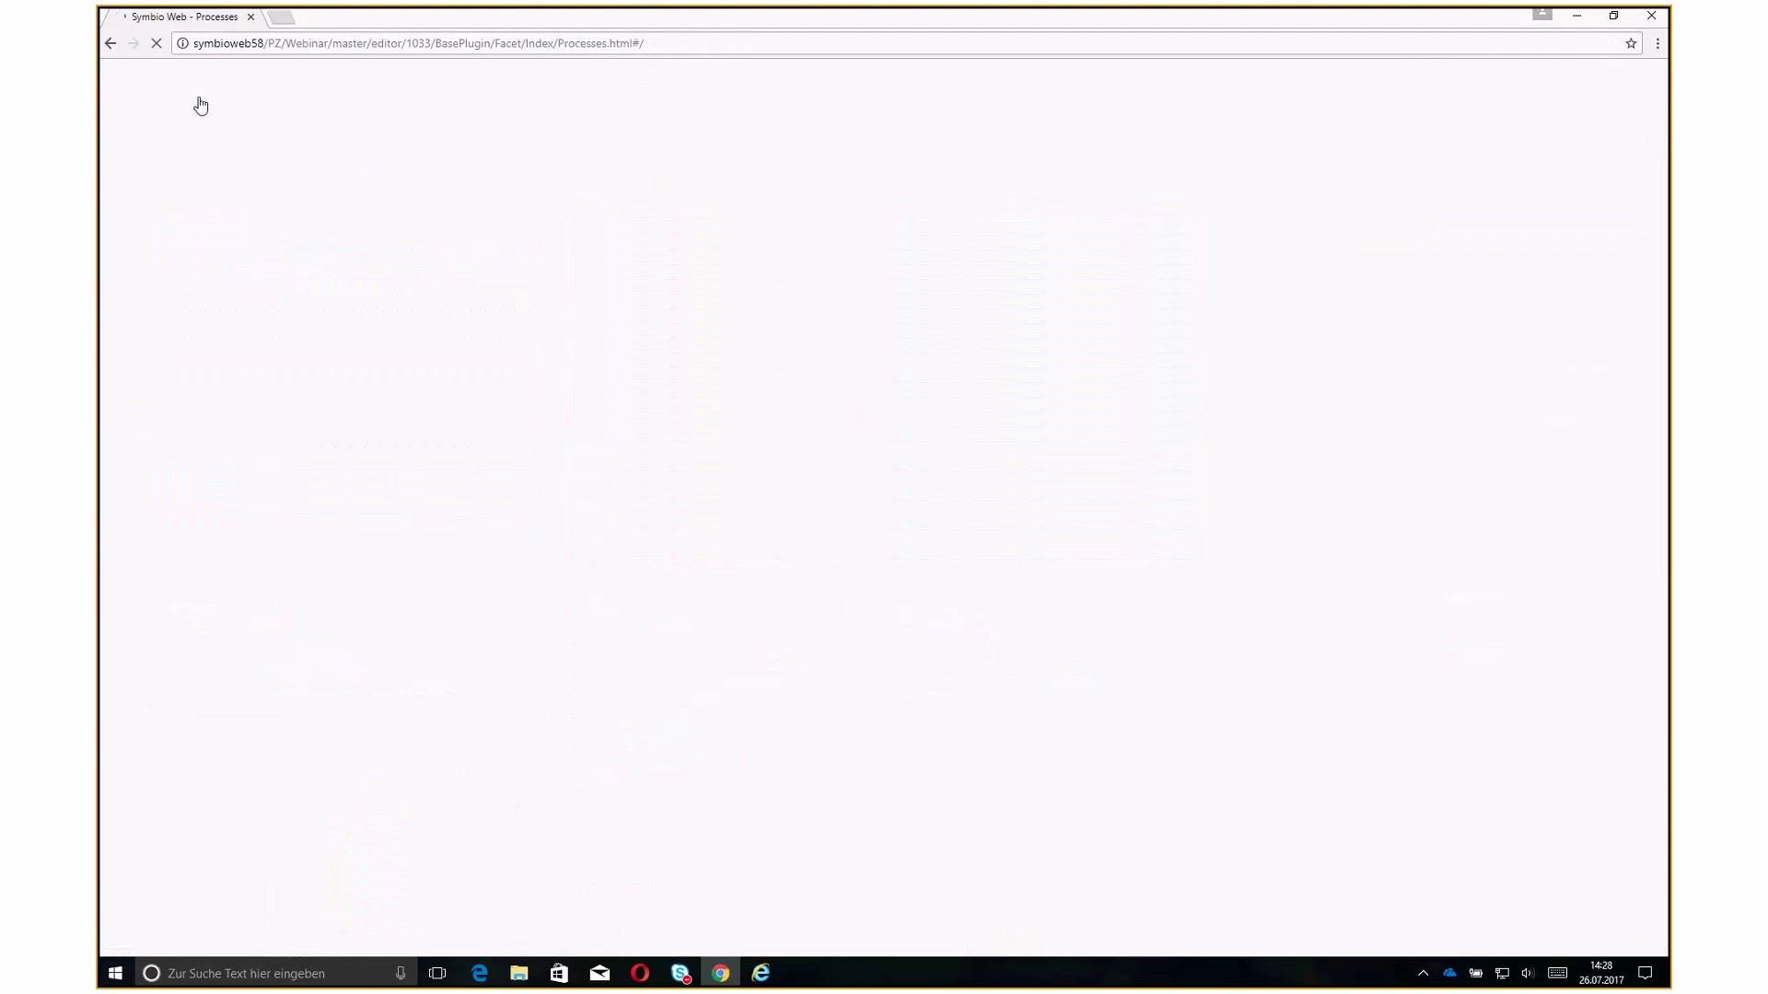
click(357, 127)
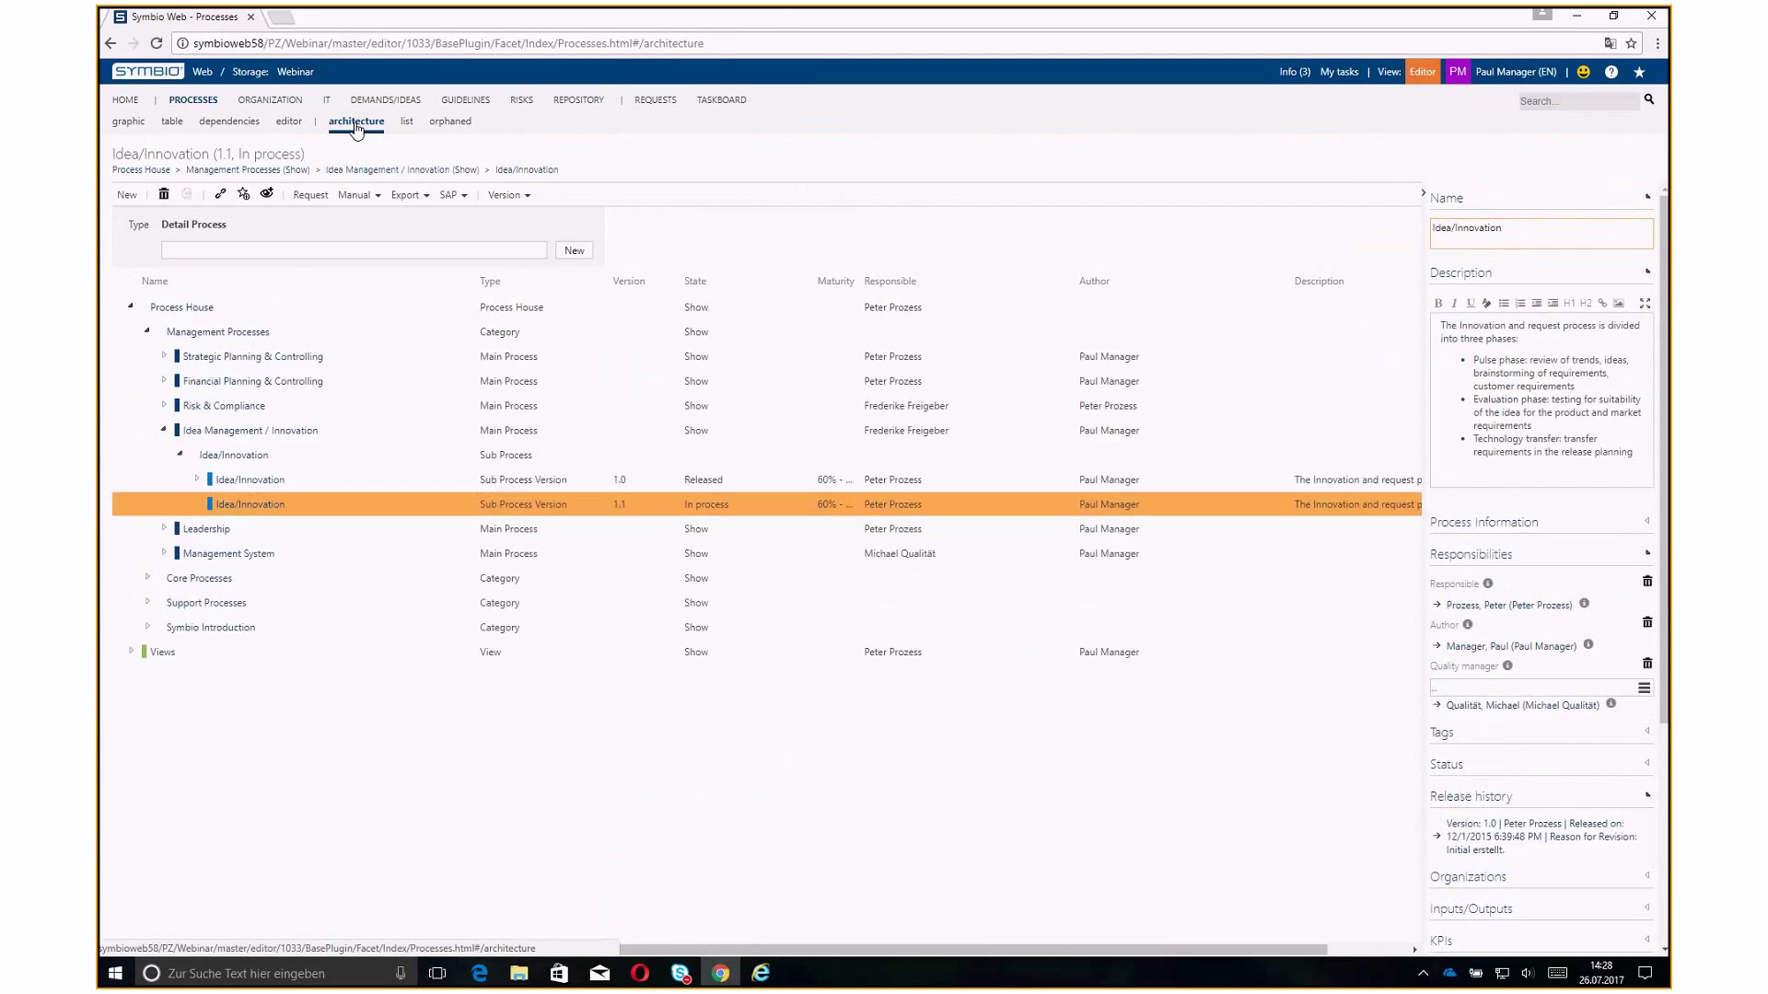
click(298, 586)
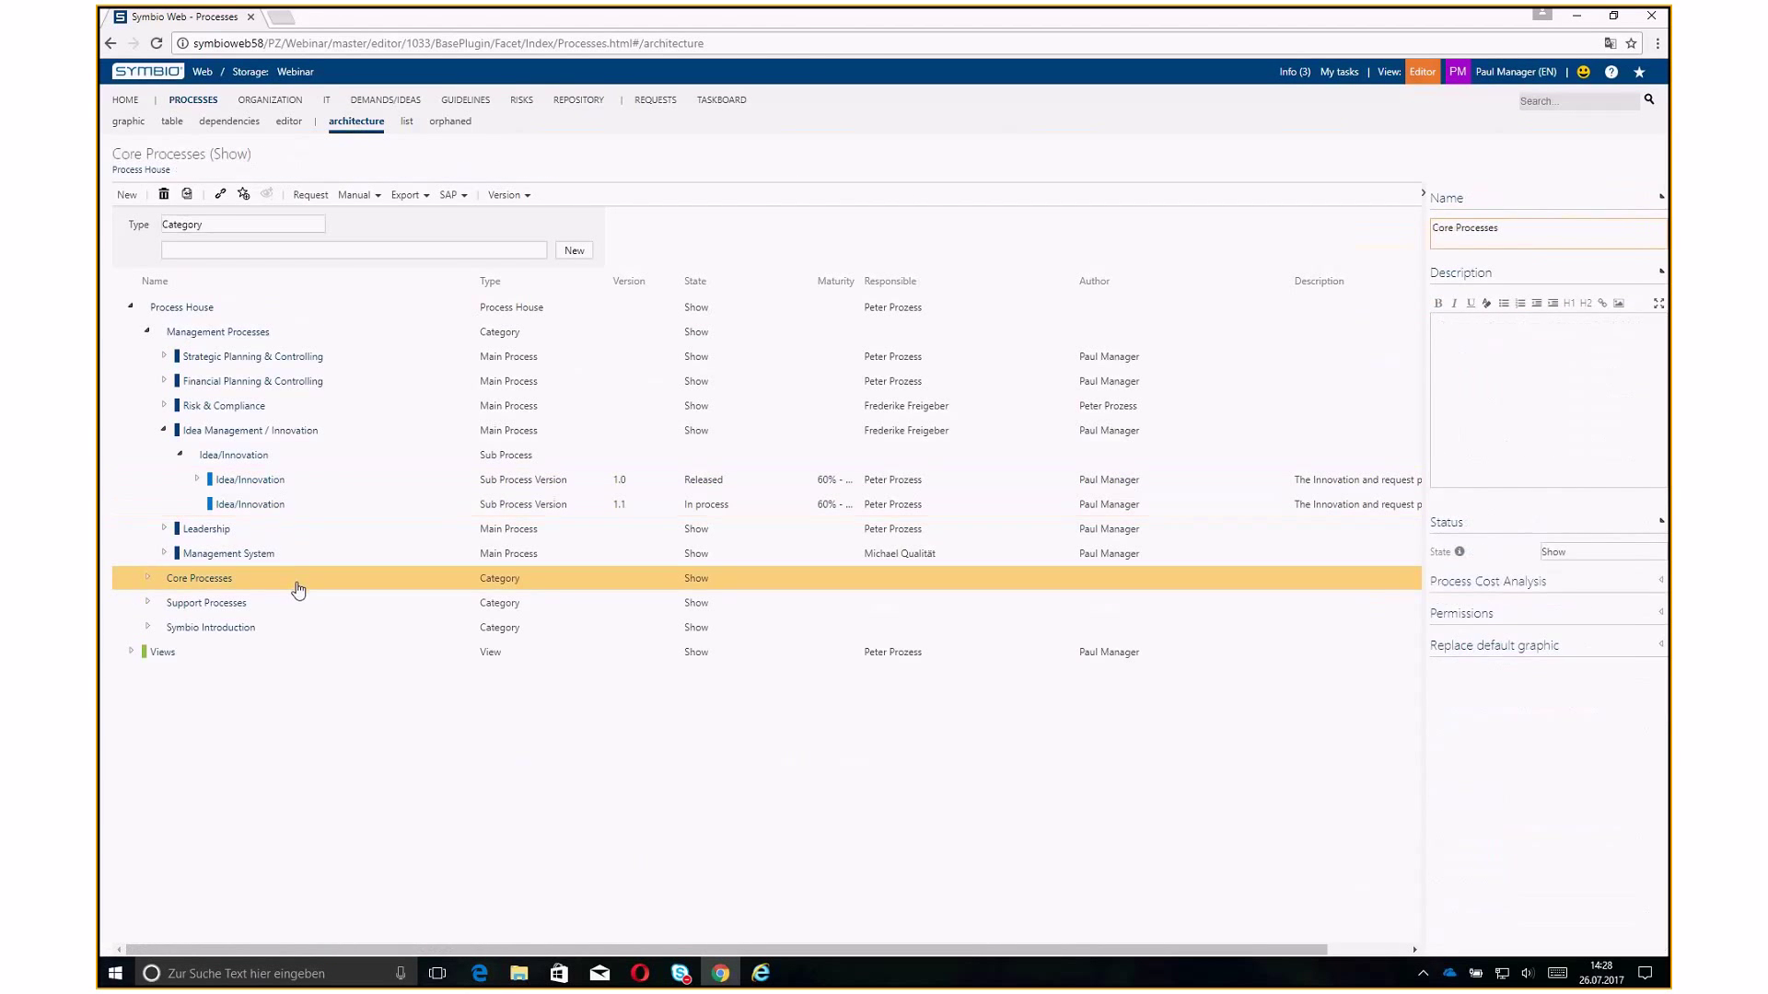
click(235, 229)
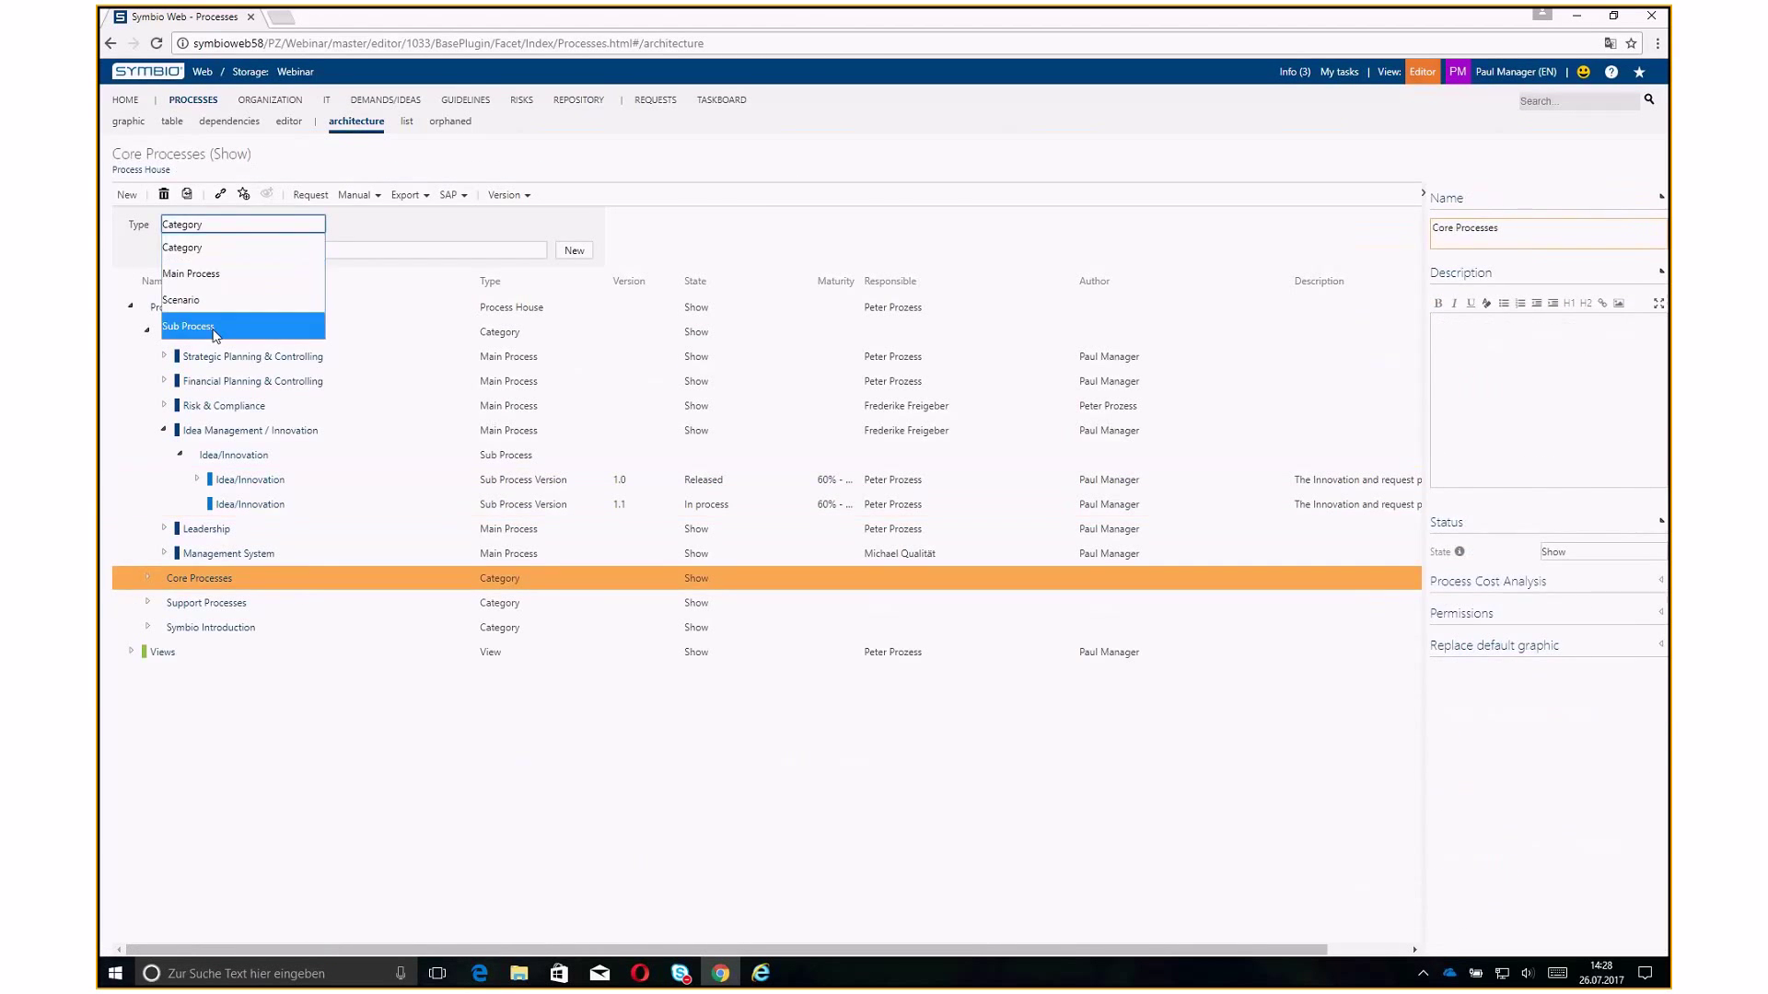
click(215, 328)
text(Copy process)
click(580, 252)
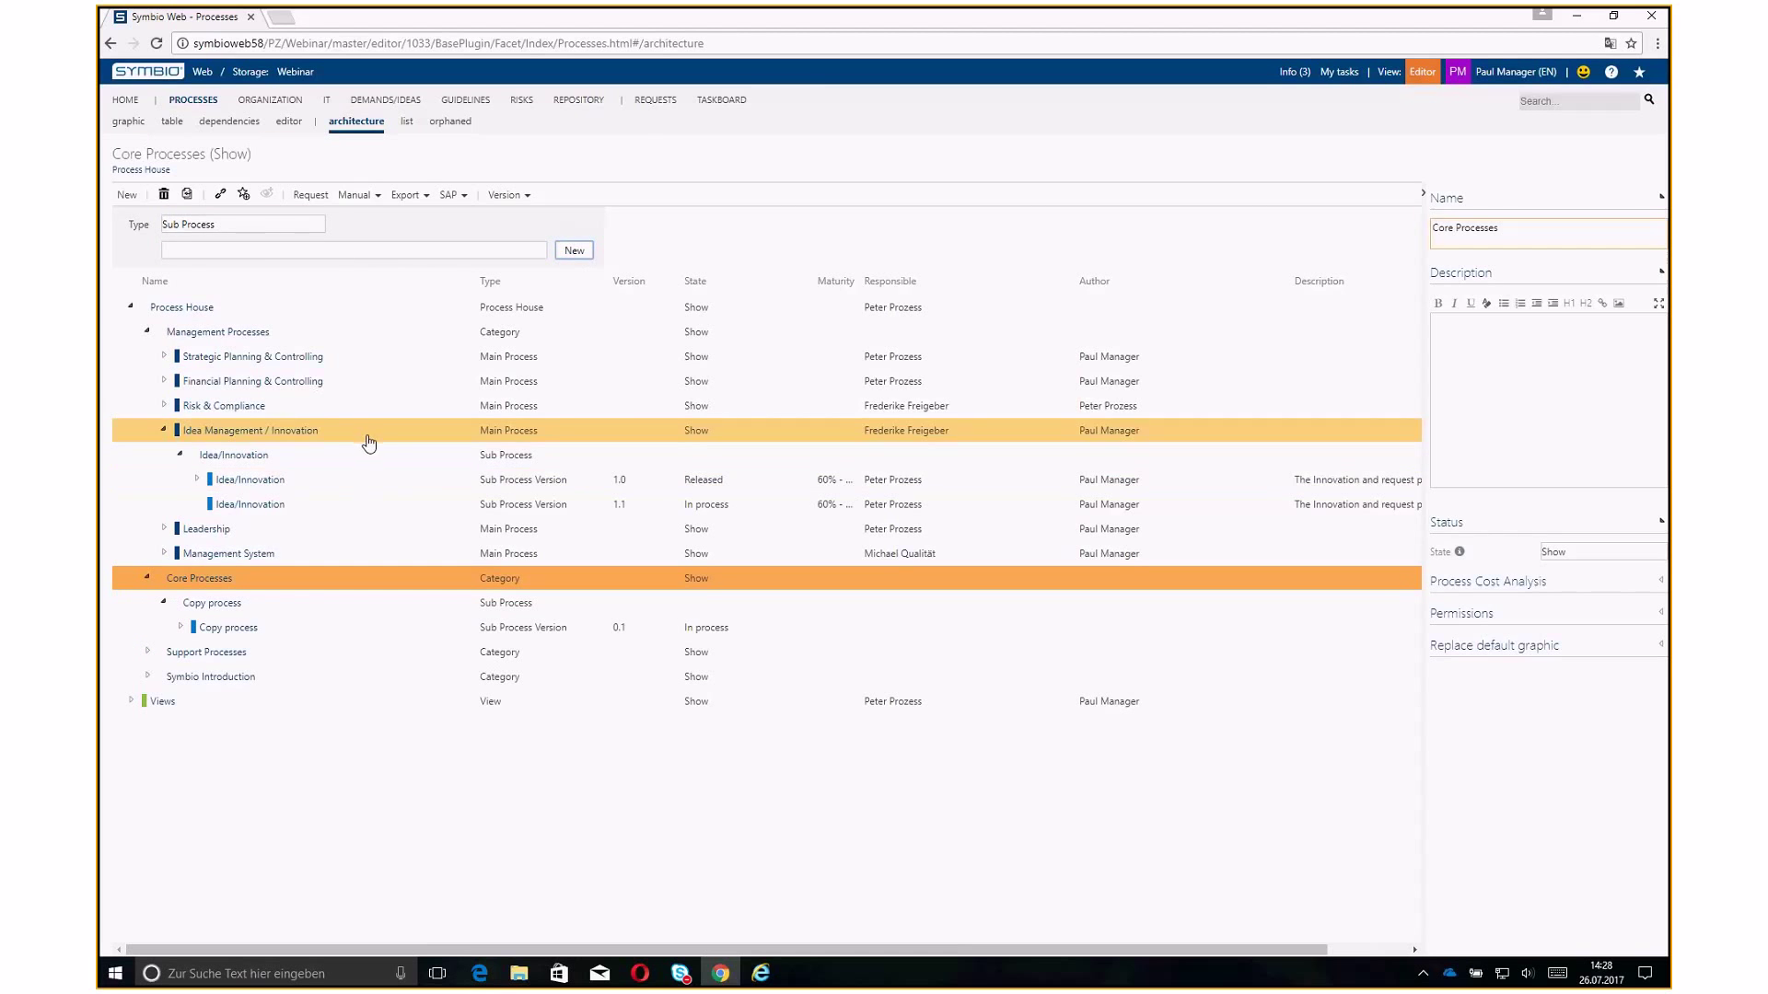
In the graphic of Idea/Innovation (1.1, In process), select the shapes from Start through "Capture ideas and requirements"
click(391, 504)
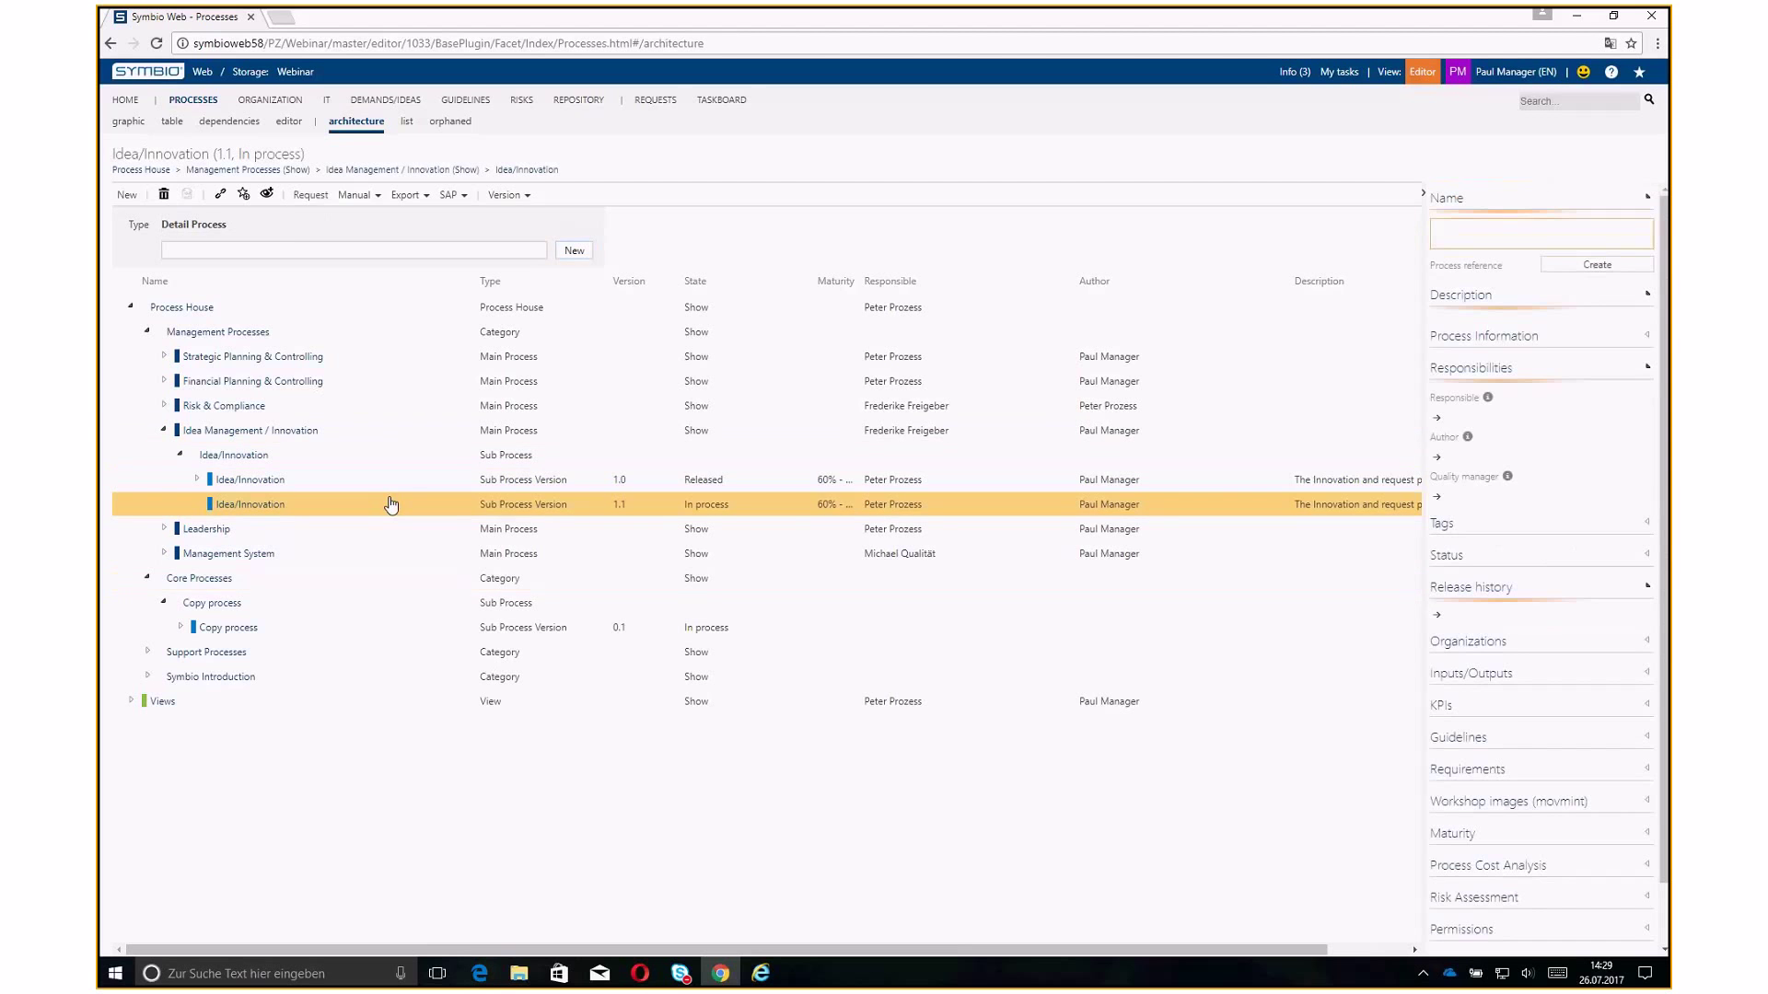
click(129, 122)
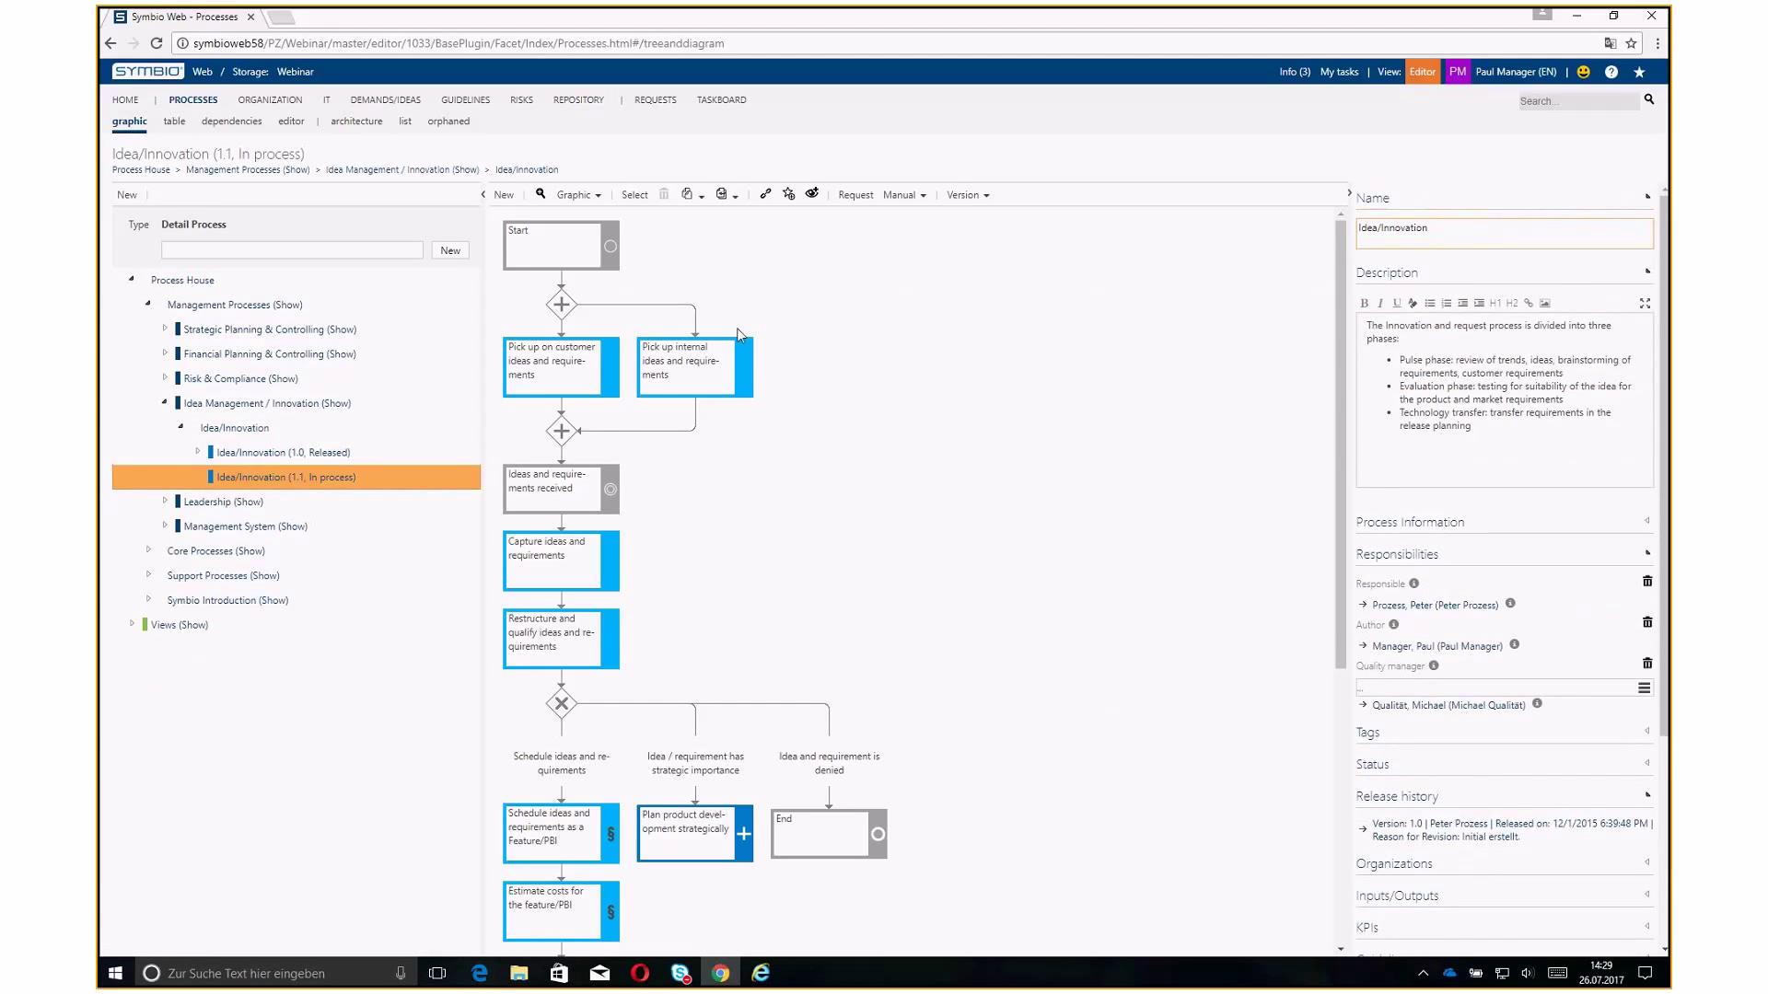
click(565, 256)
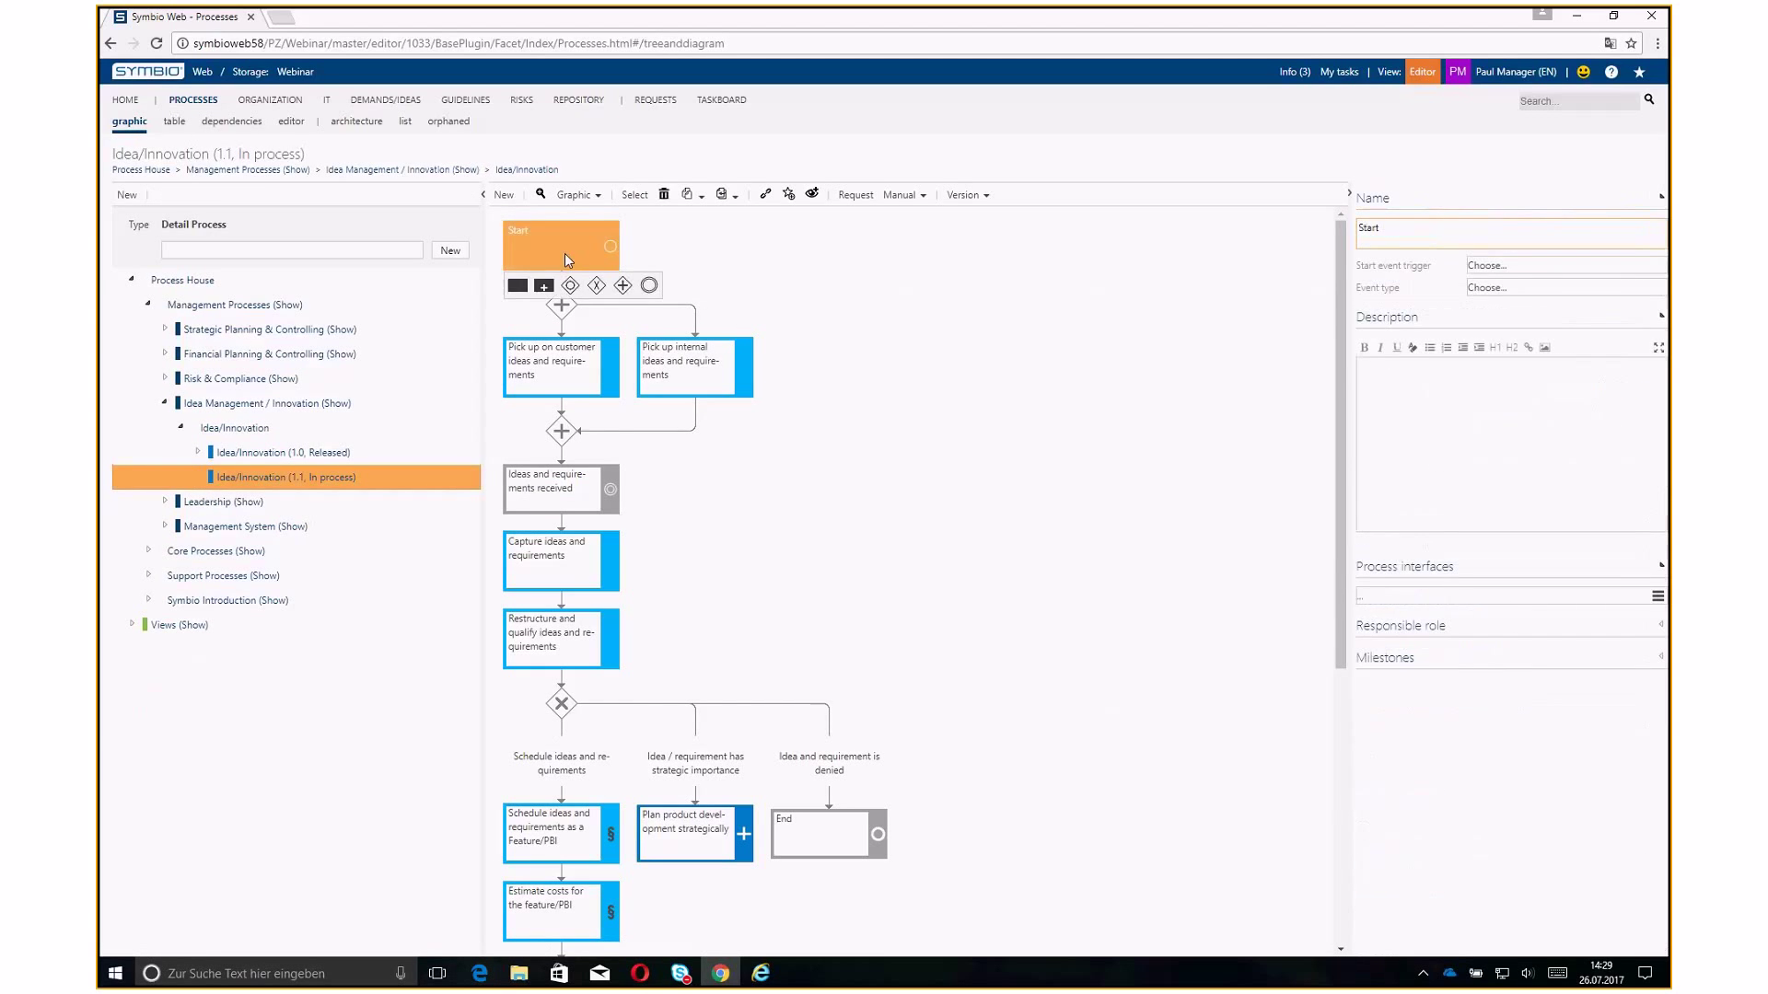
key(Escape)
click(565, 362)
click(697, 367)
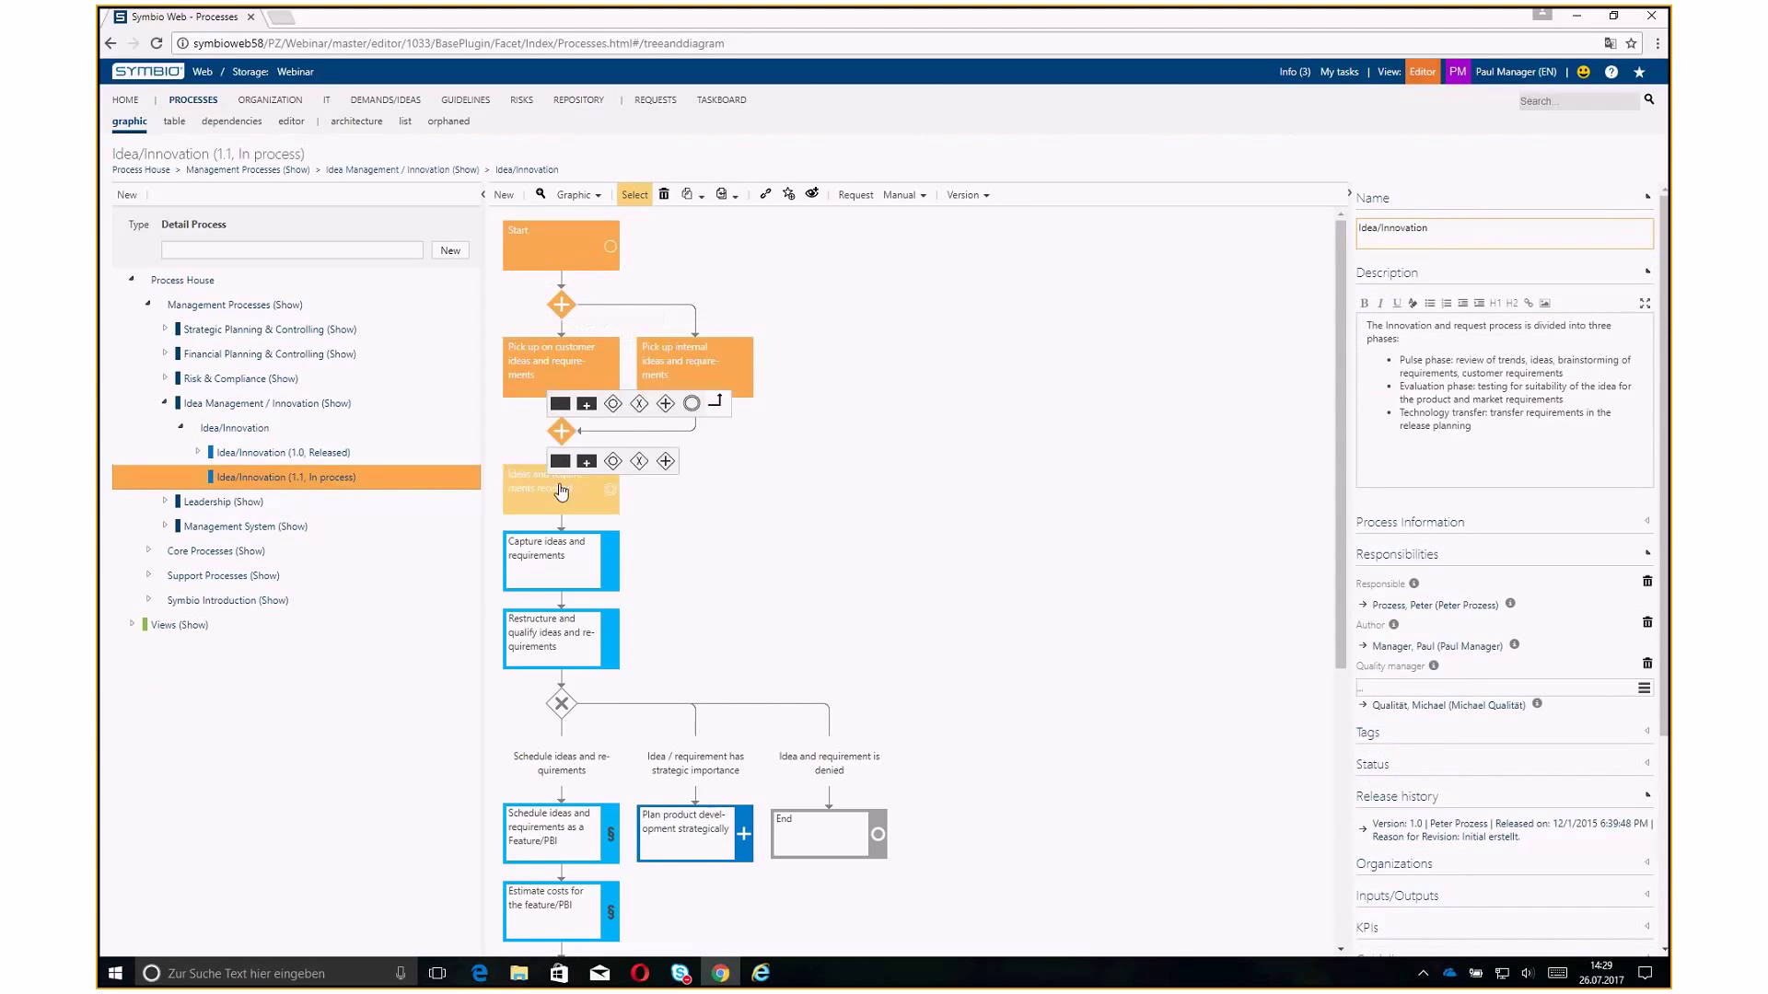
key(Down)
key(Down)
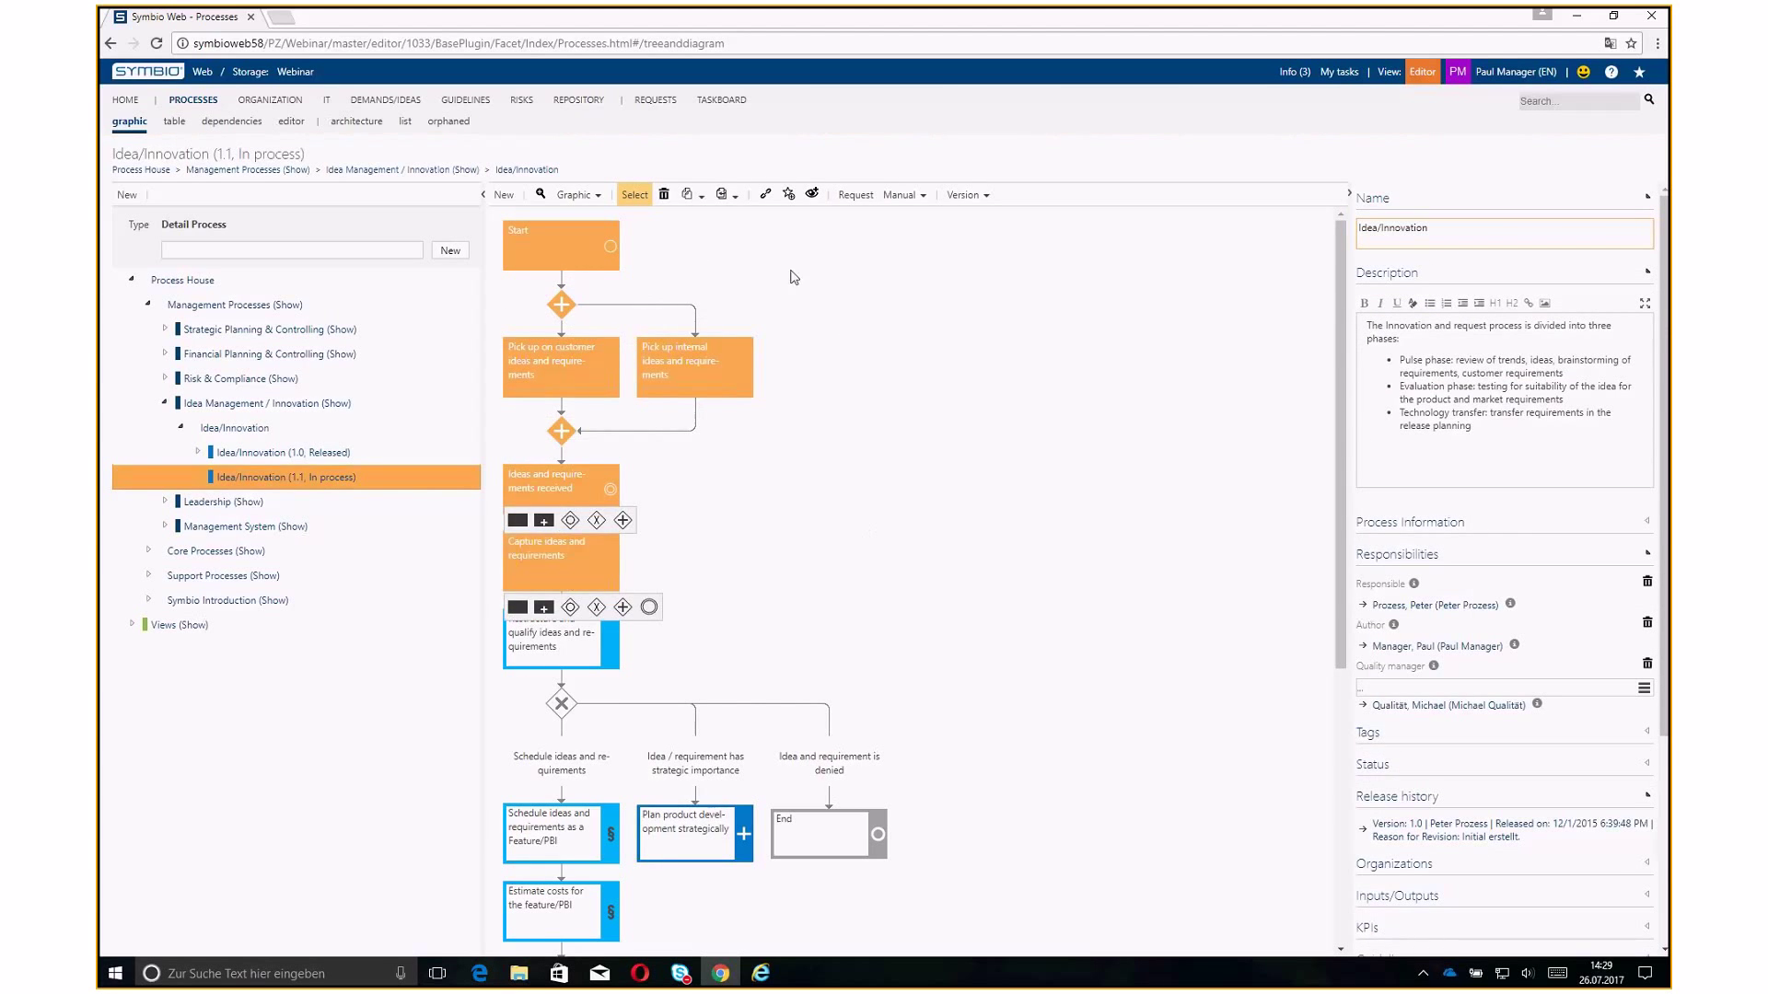
Copy the selected shapes to the Copy process sub process version 0.1 under Core Processes
click(699, 202)
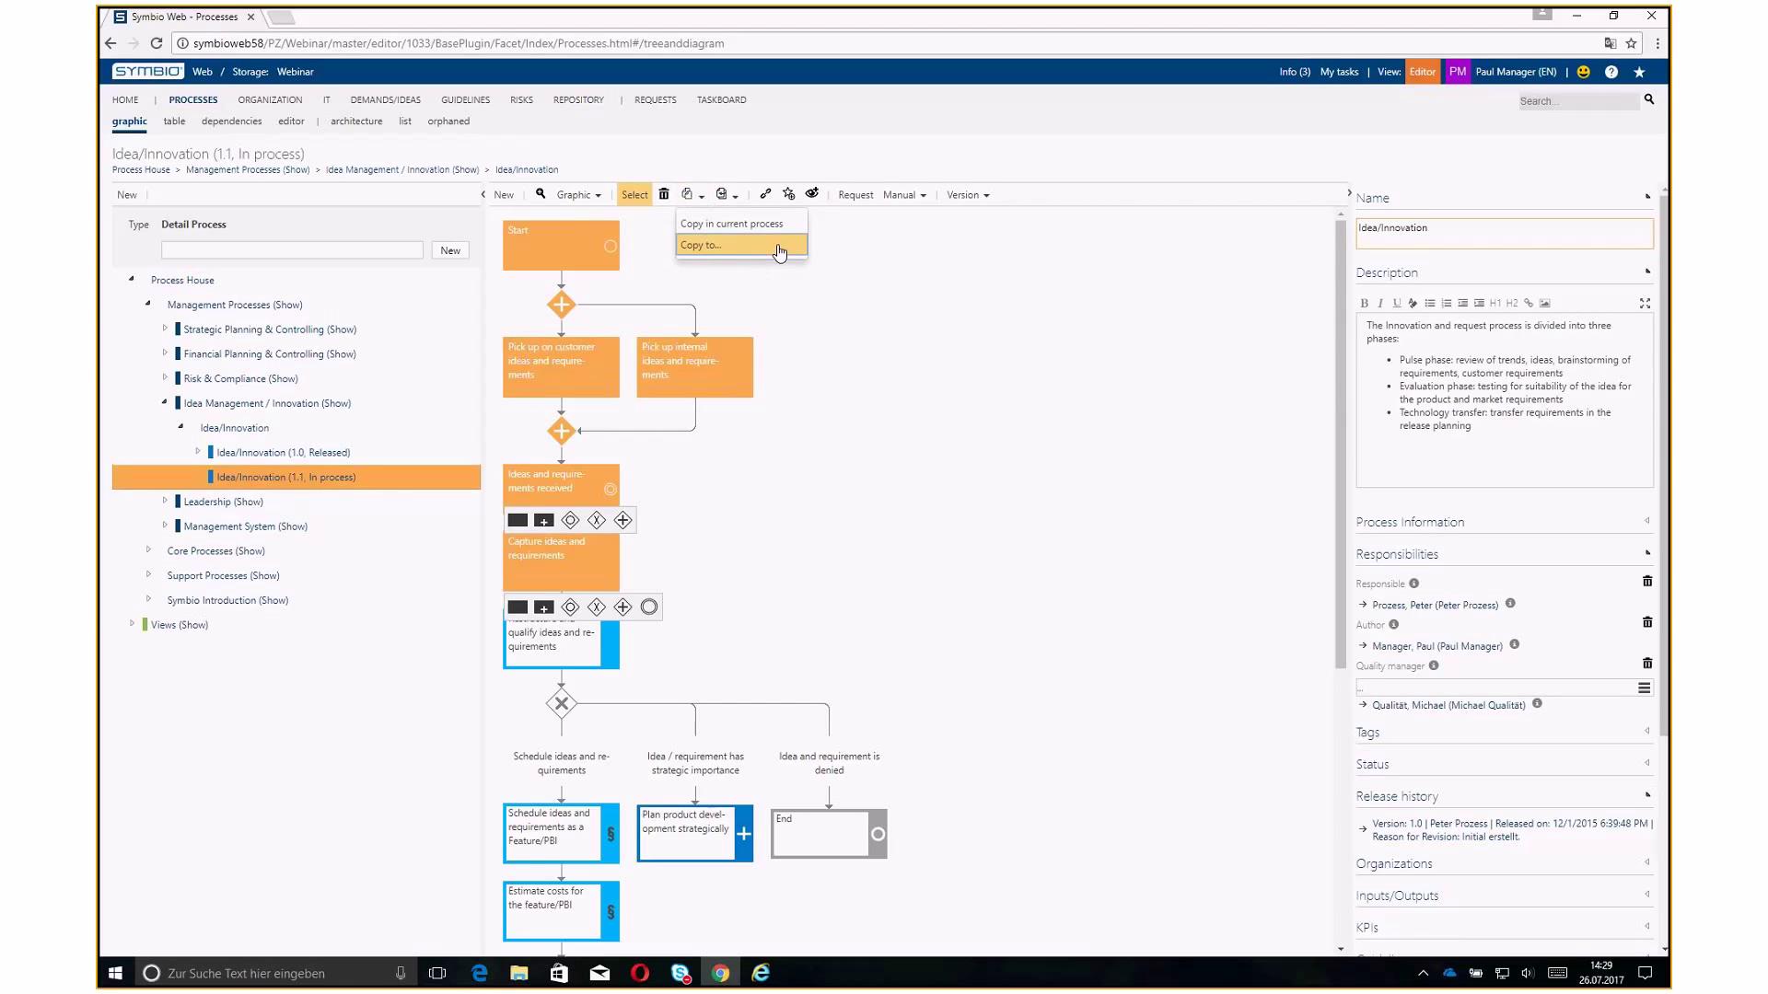
click(779, 248)
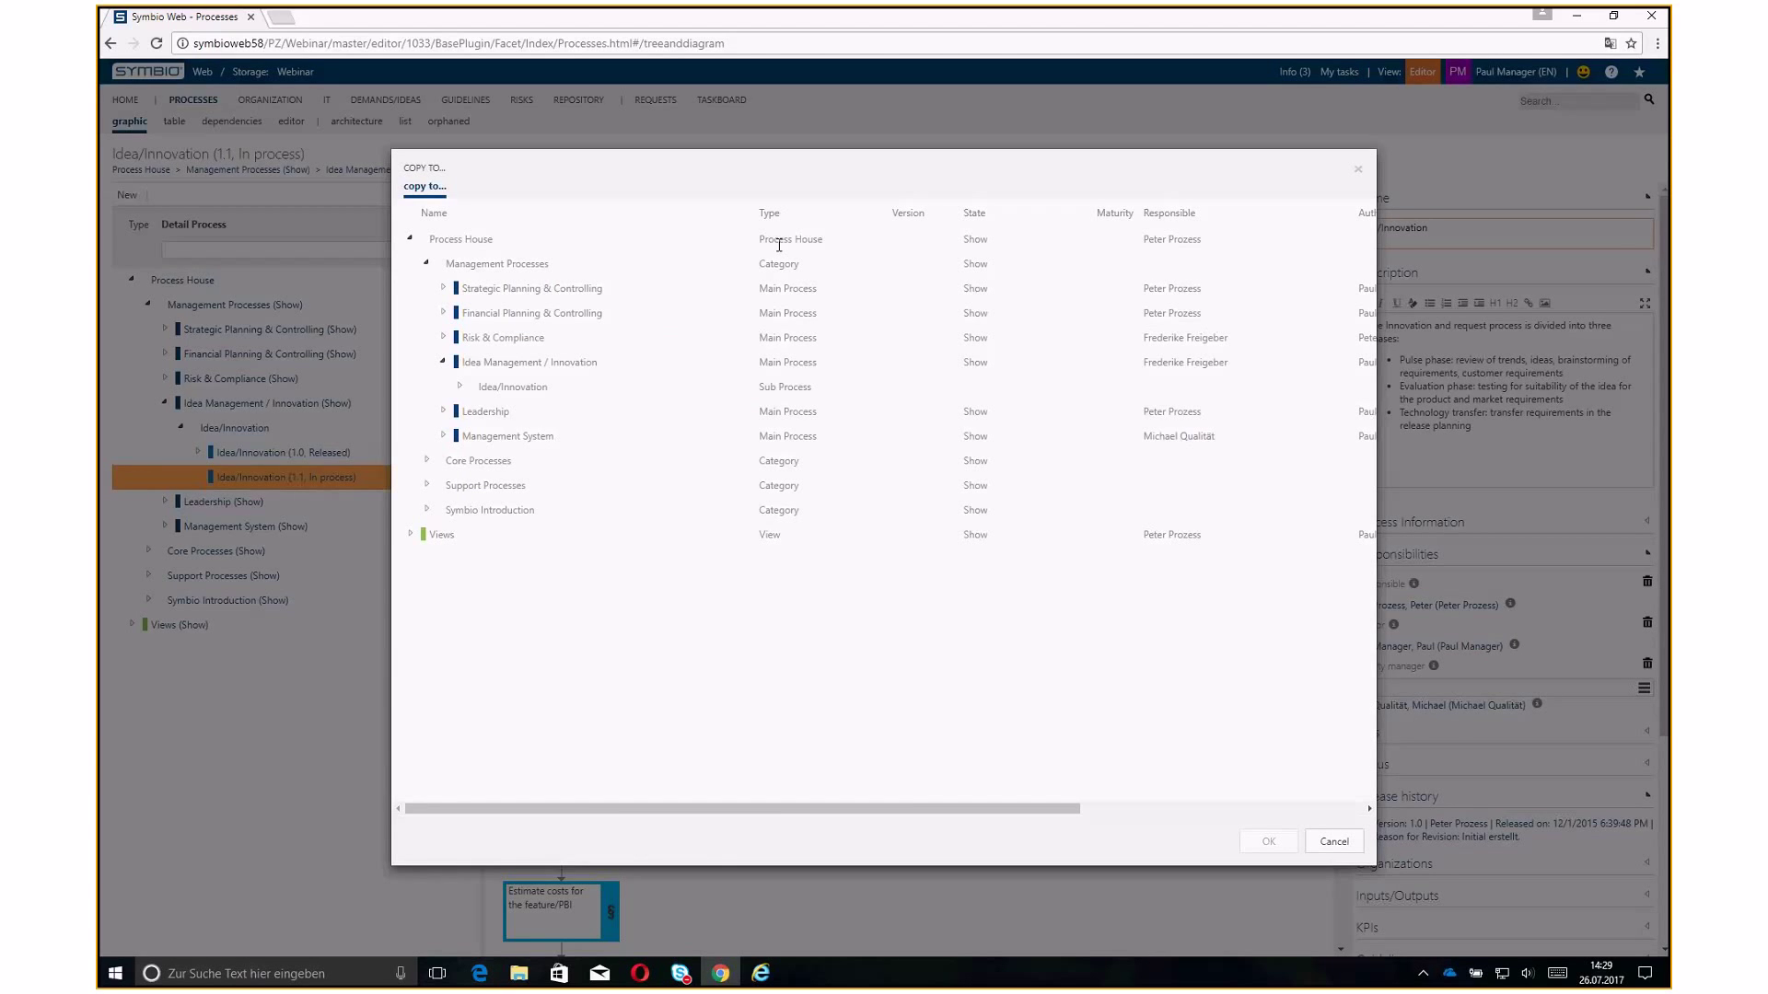
click(426, 460)
click(443, 559)
click(506, 585)
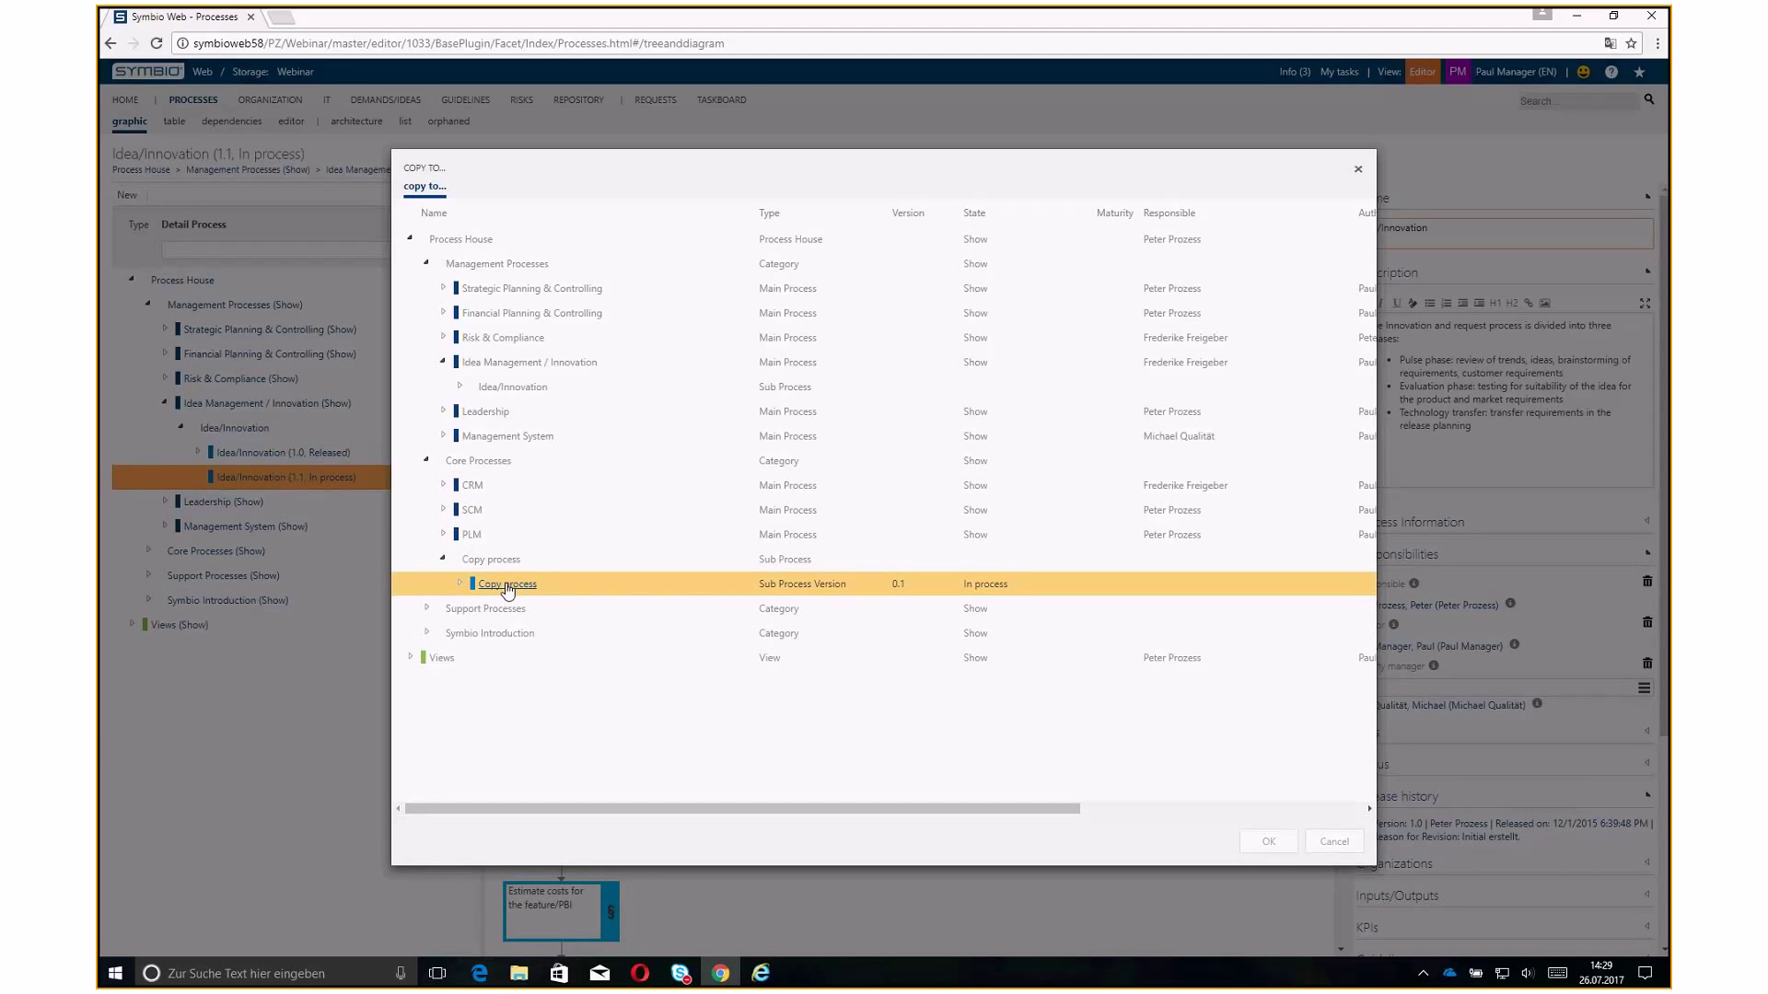
double_click(507, 586)
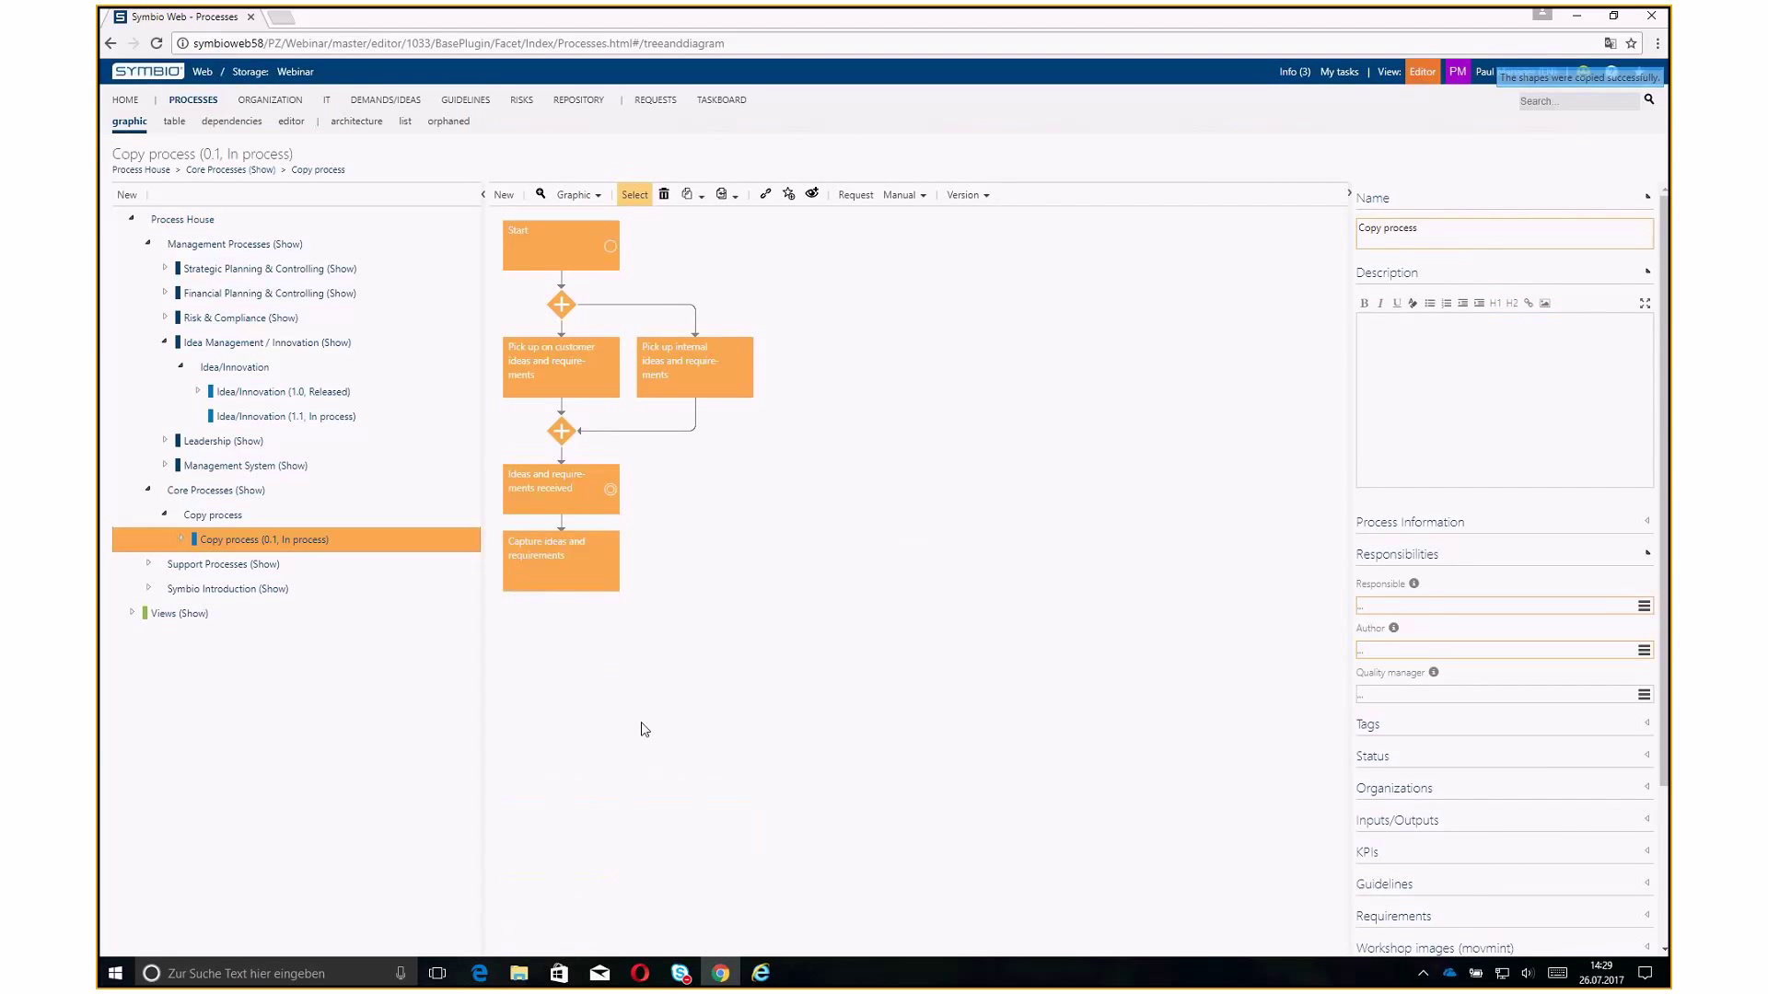
drag(336, 154, 111, 154)
click(731, 770)
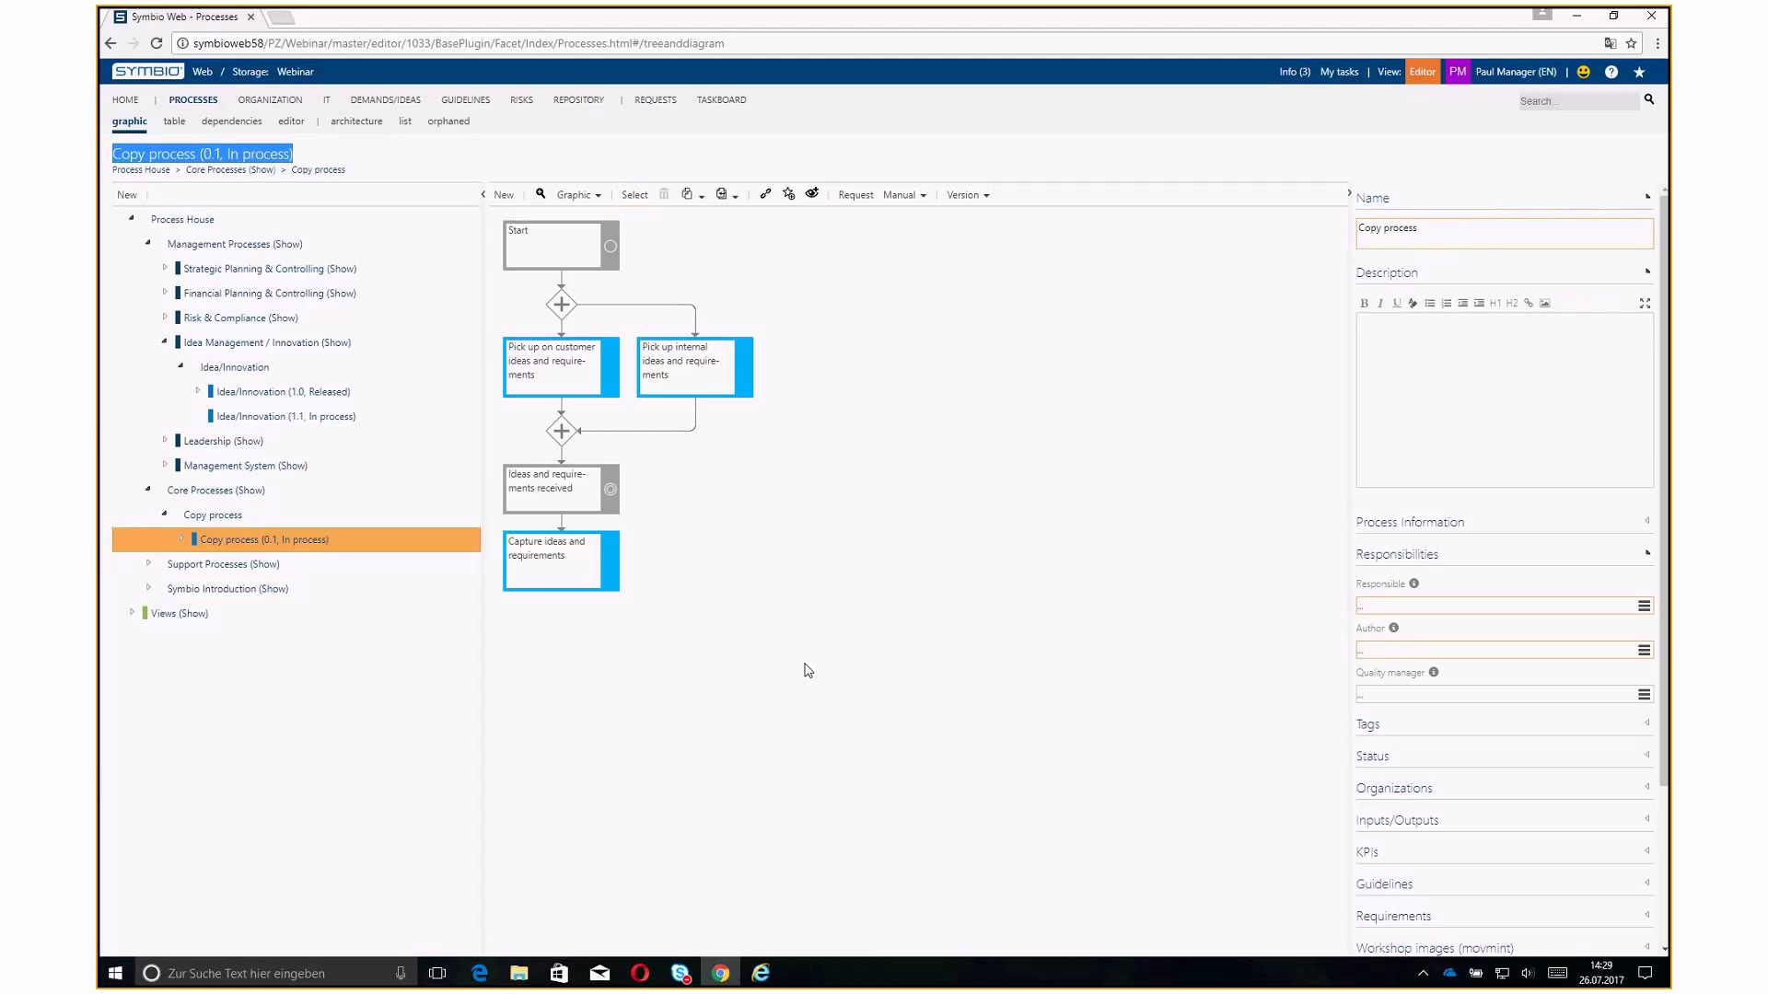
click(700, 202)
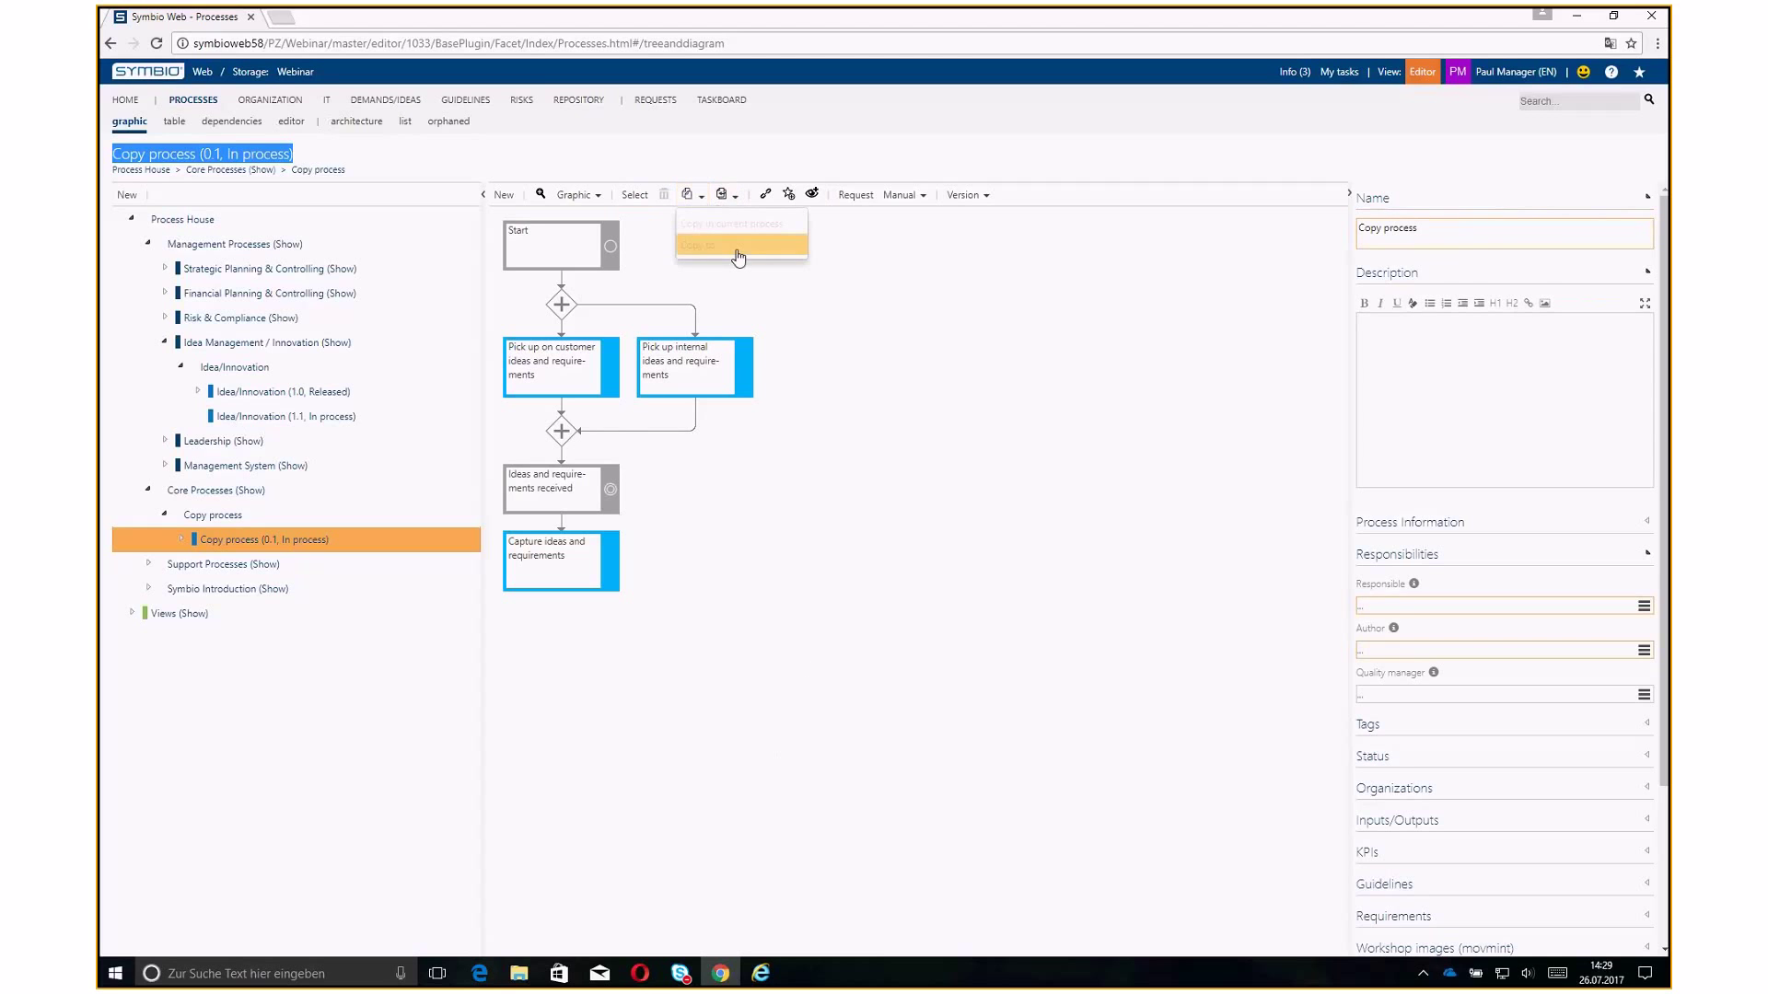
click(838, 303)
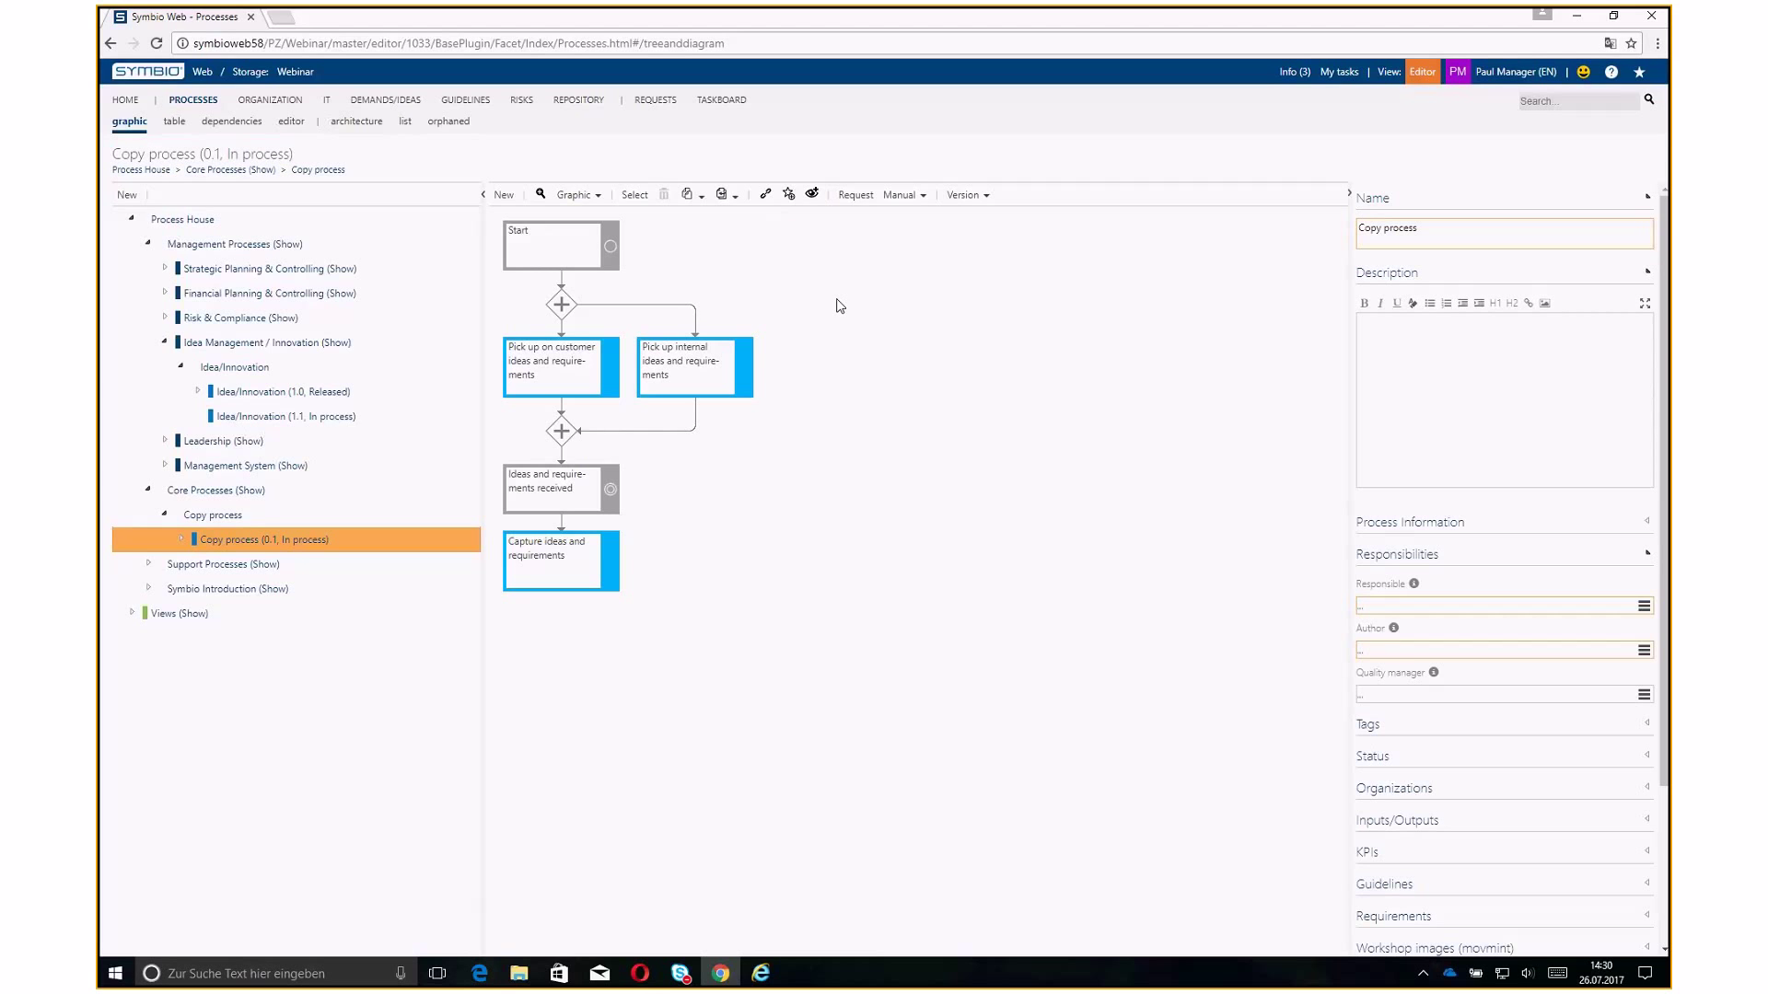
Create a new element of type Guideline named "Communication guidline" in the Guidelines category of the guideline architecture
click(126, 101)
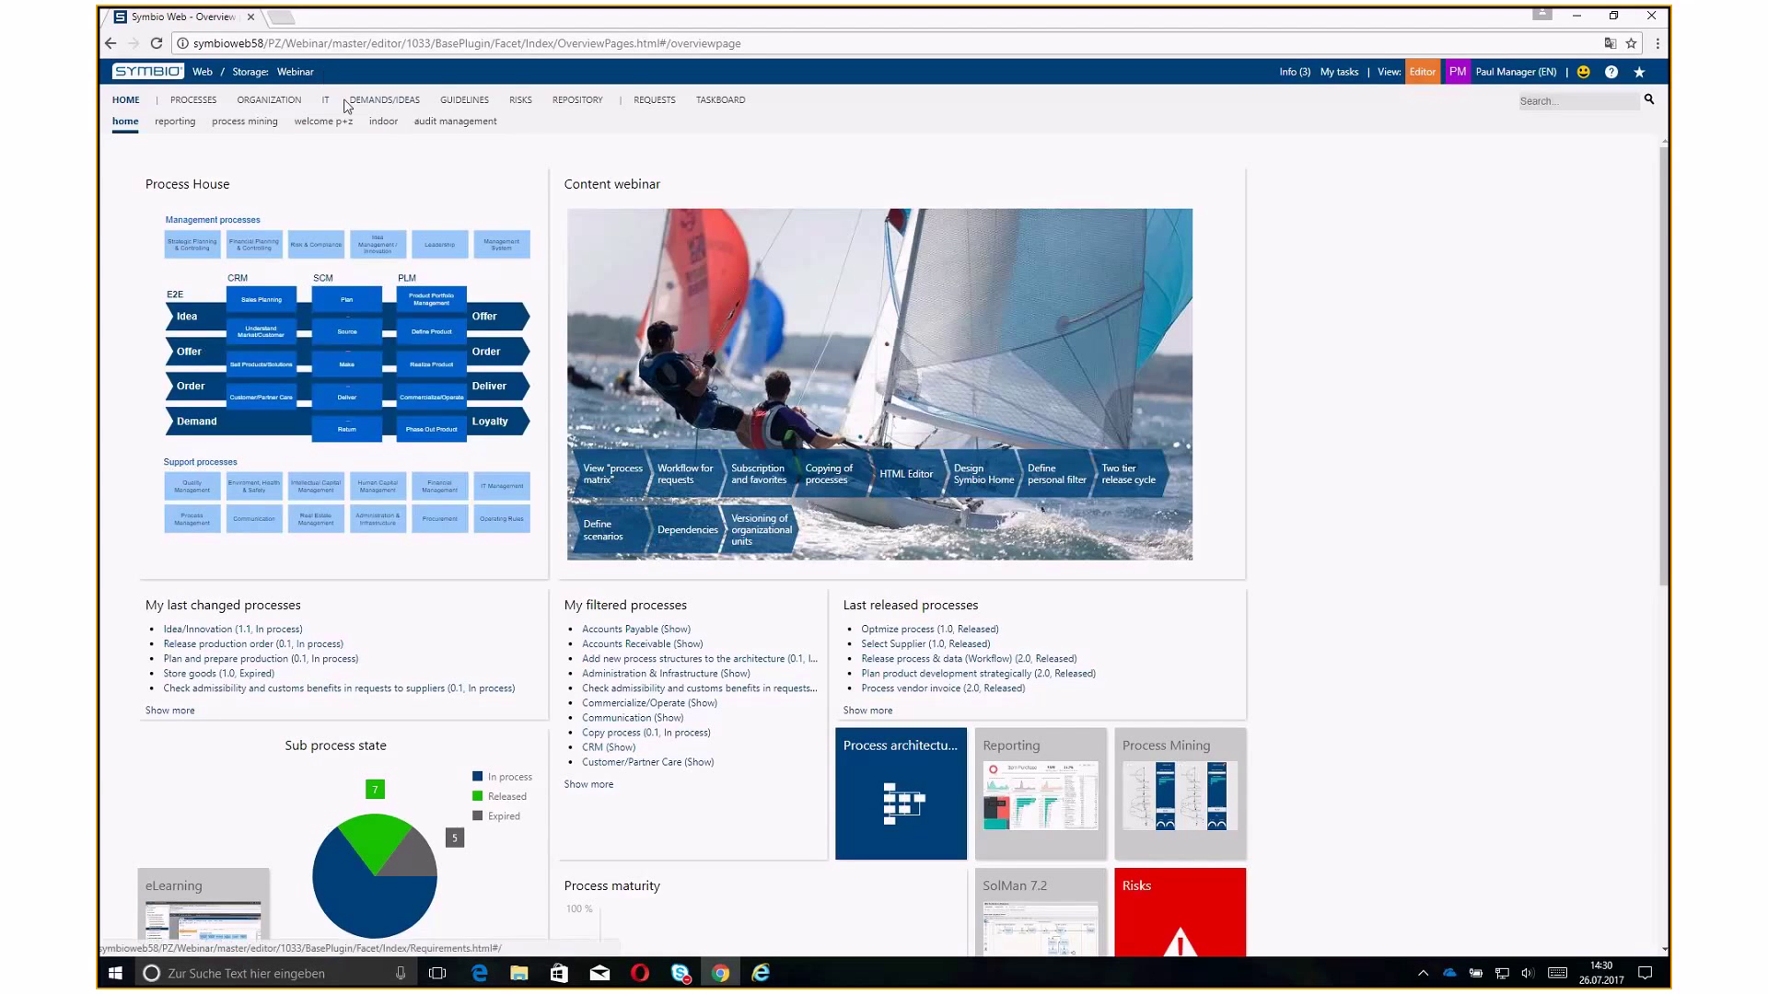
click(451, 102)
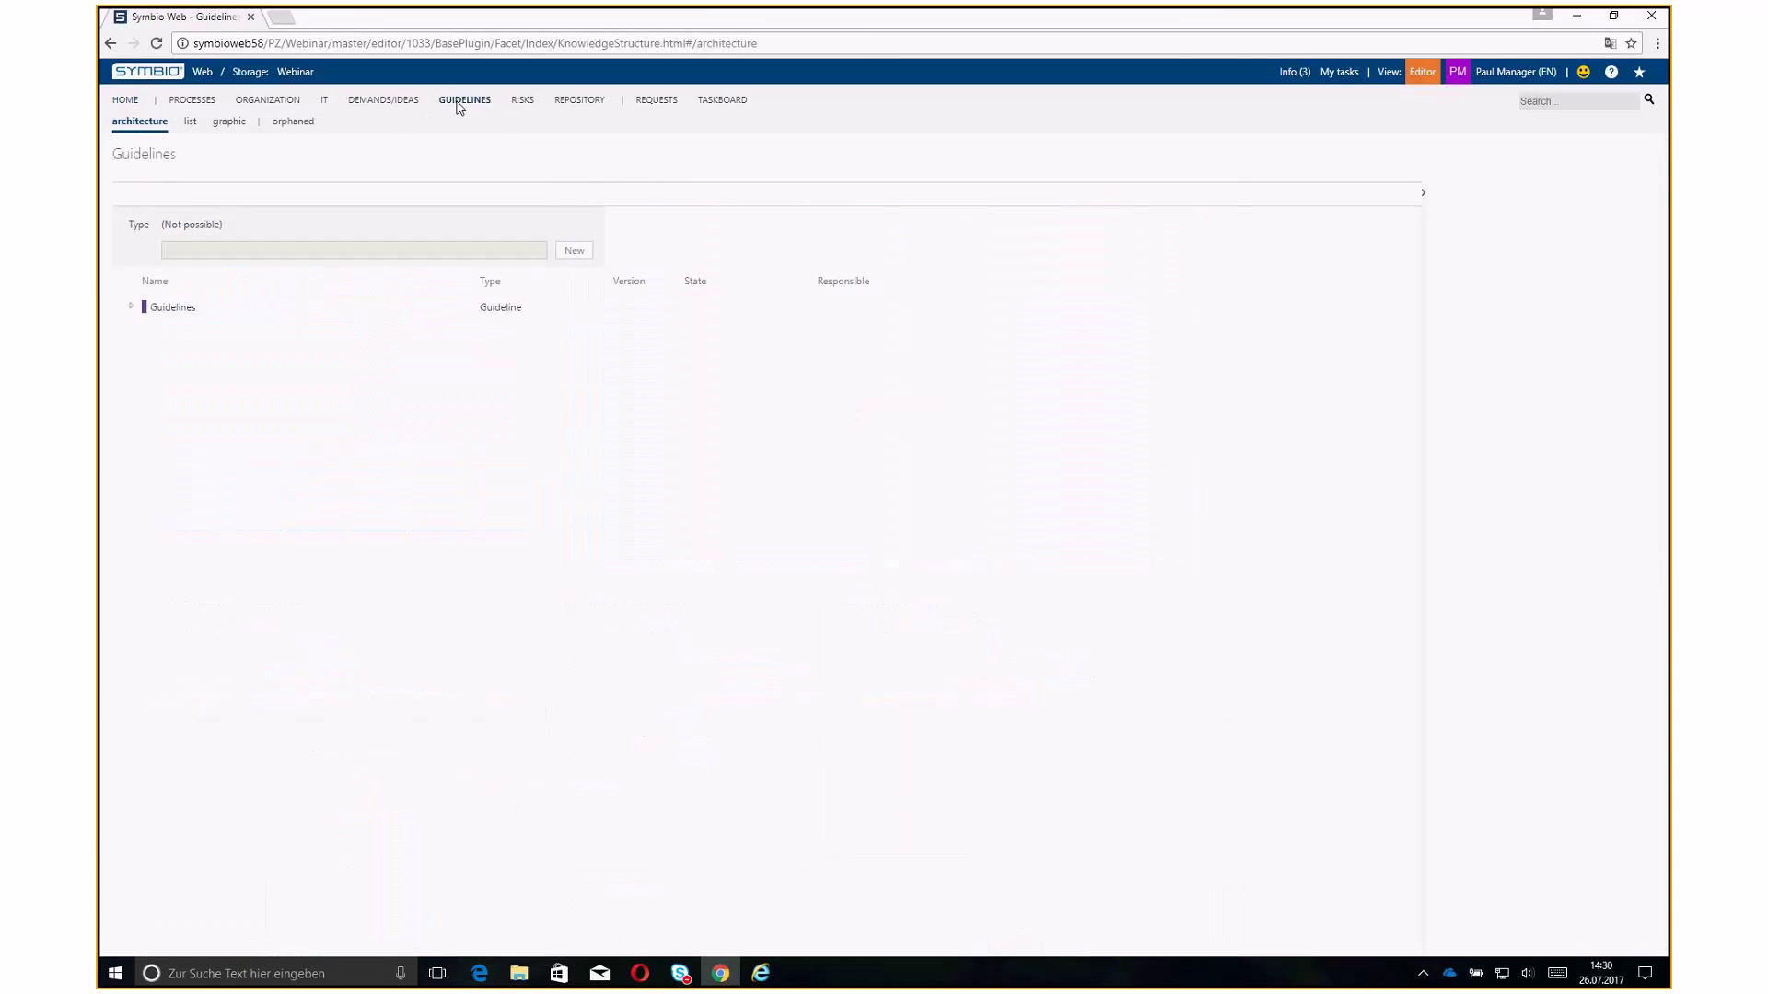
click(131, 307)
click(148, 332)
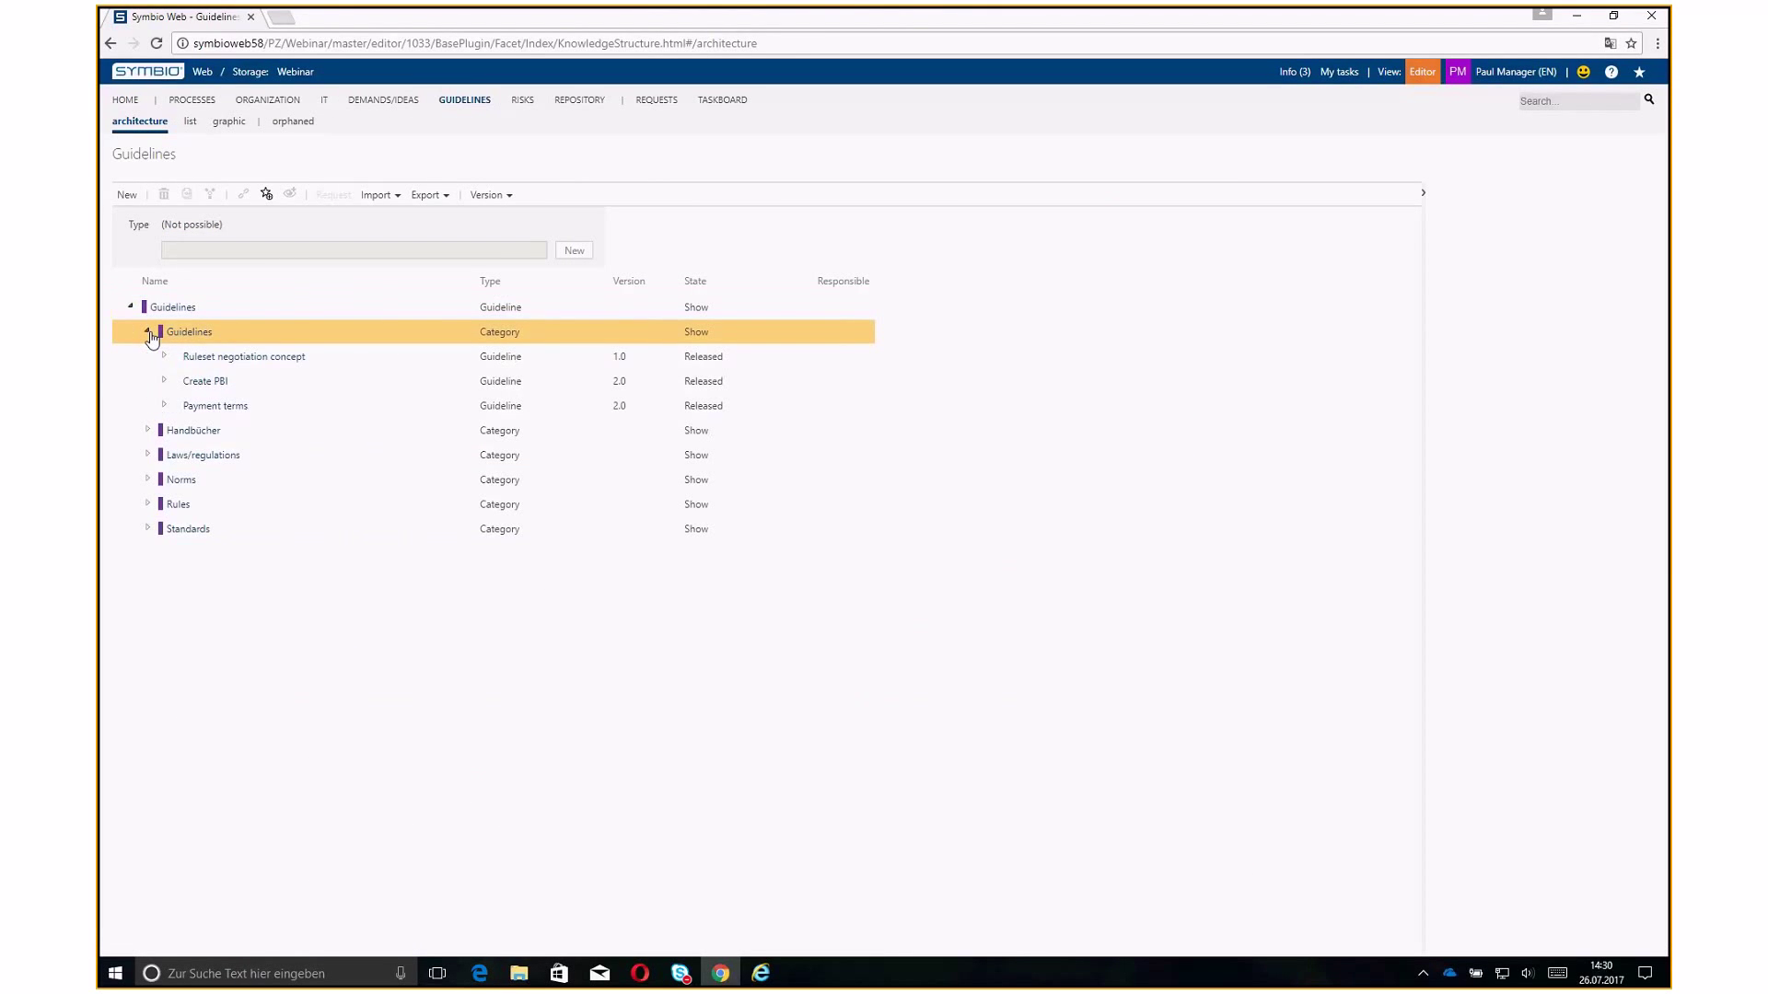
click(277, 331)
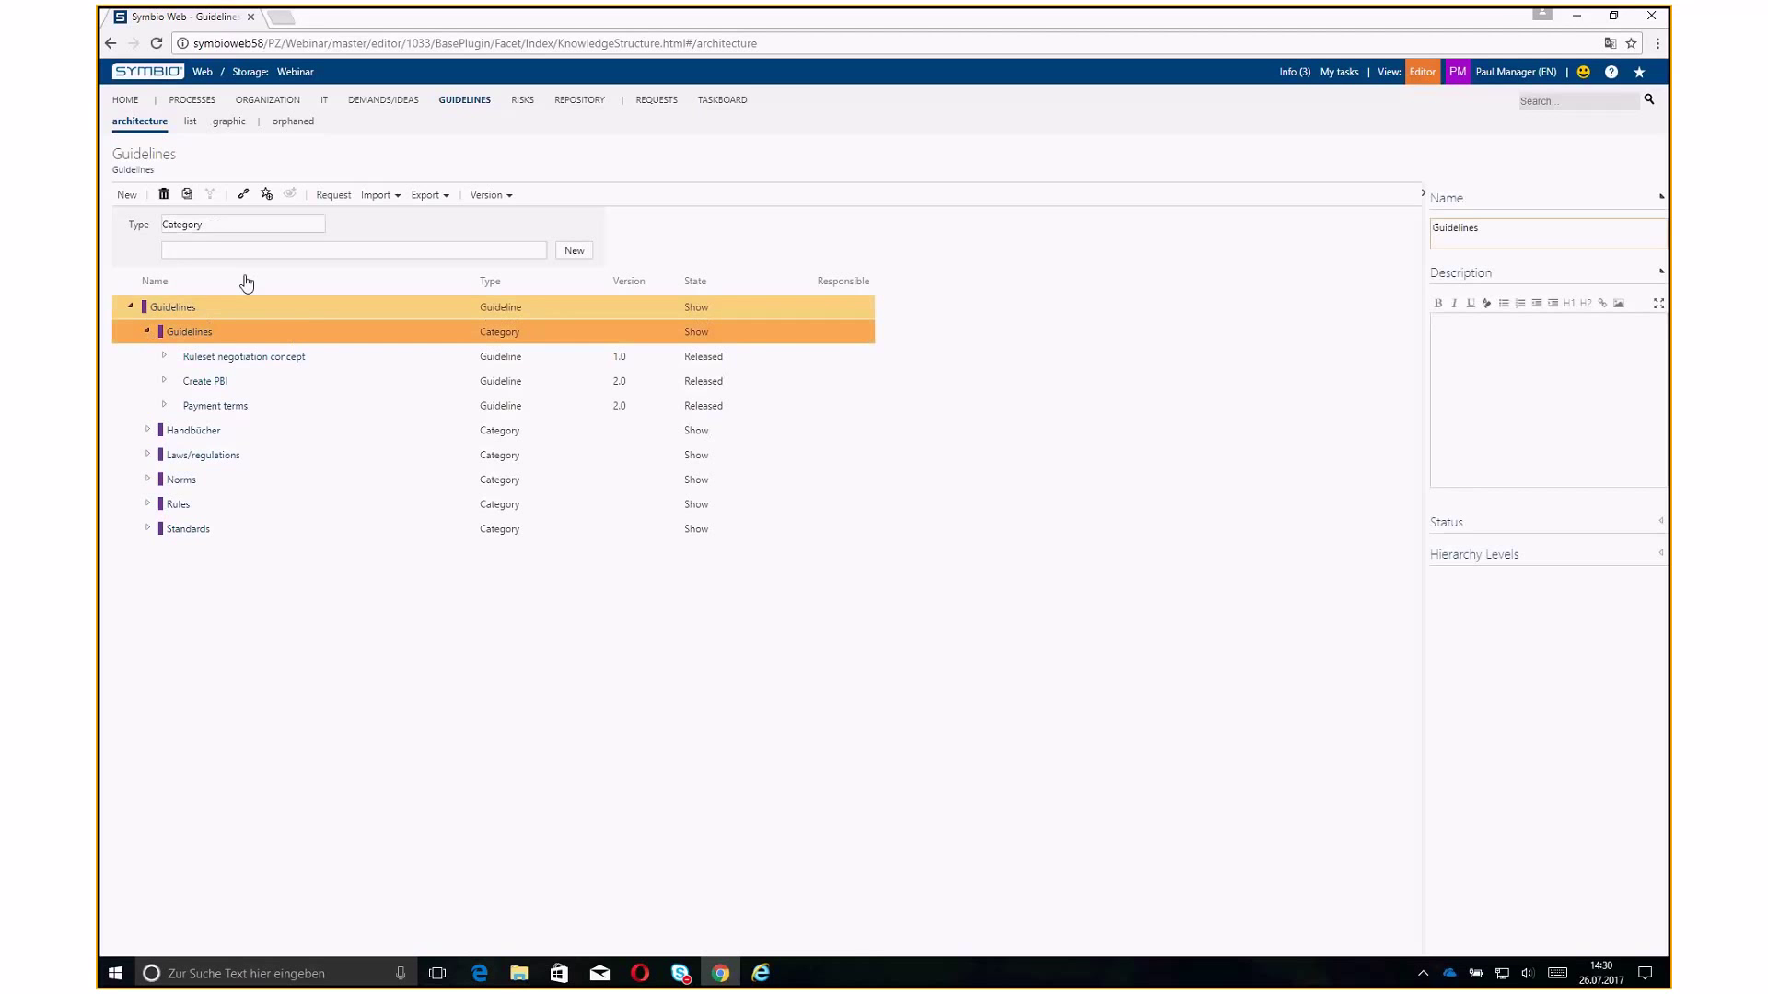
click(241, 224)
click(201, 265)
click(194, 252)
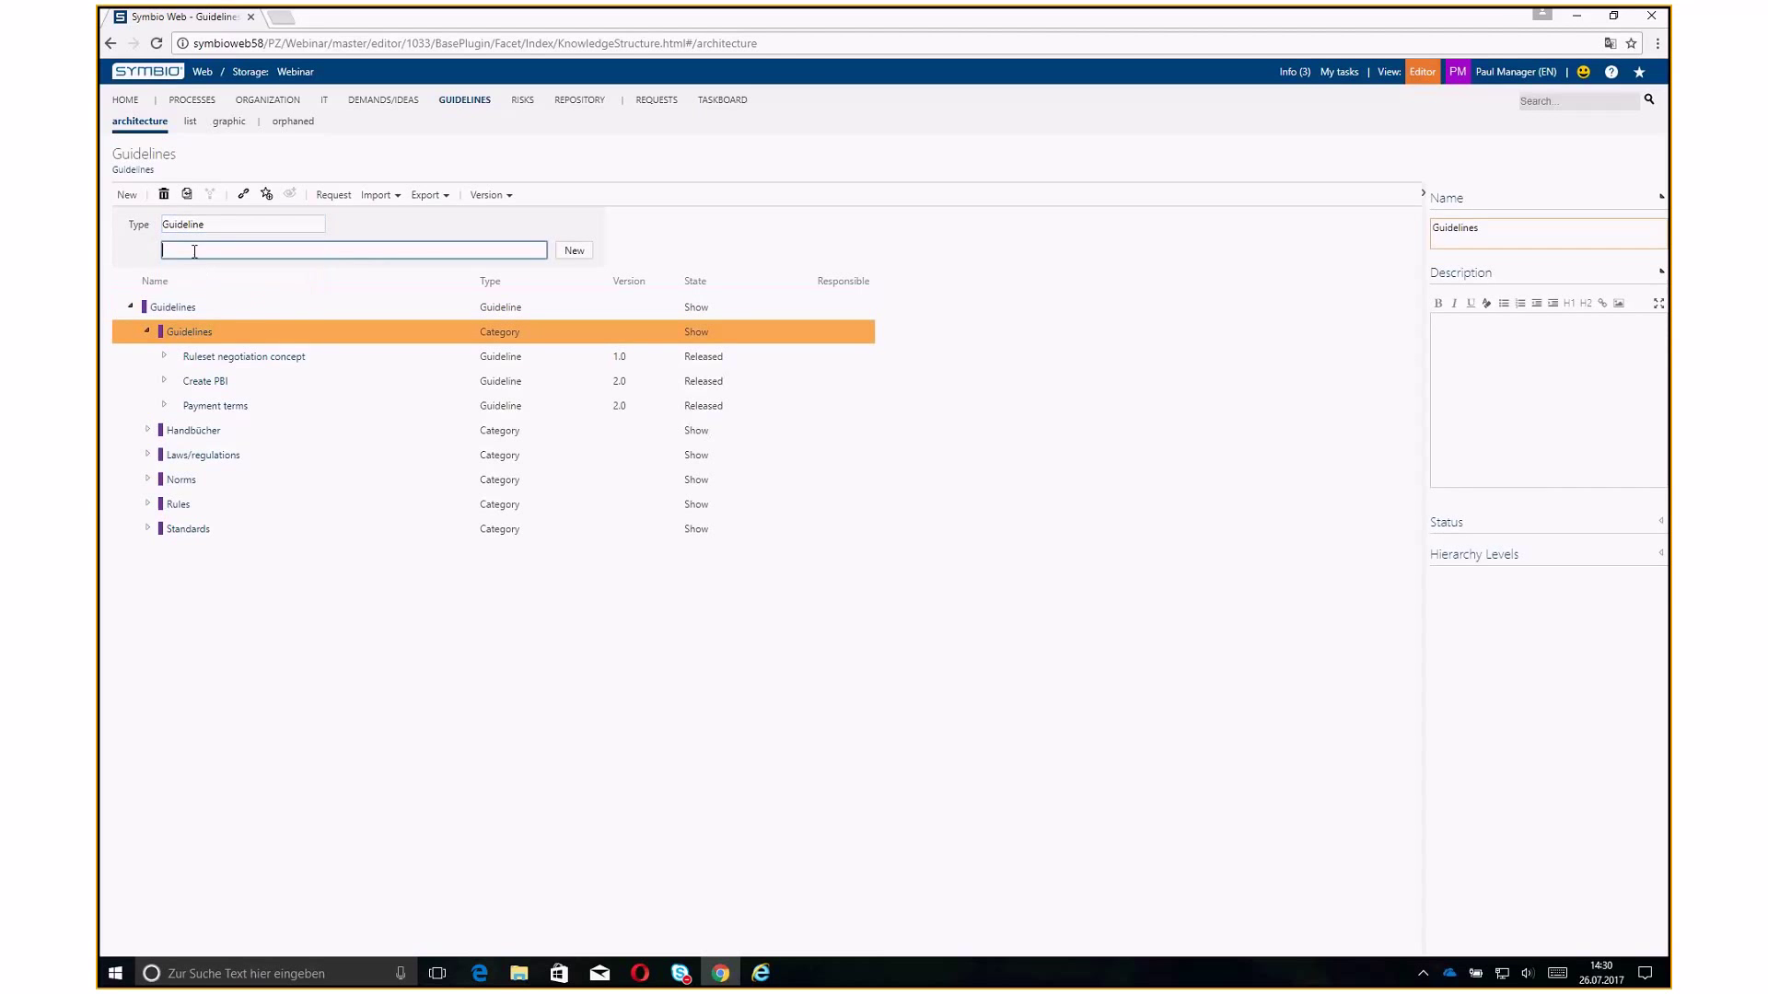
text(Communication guidline)
key(Return)
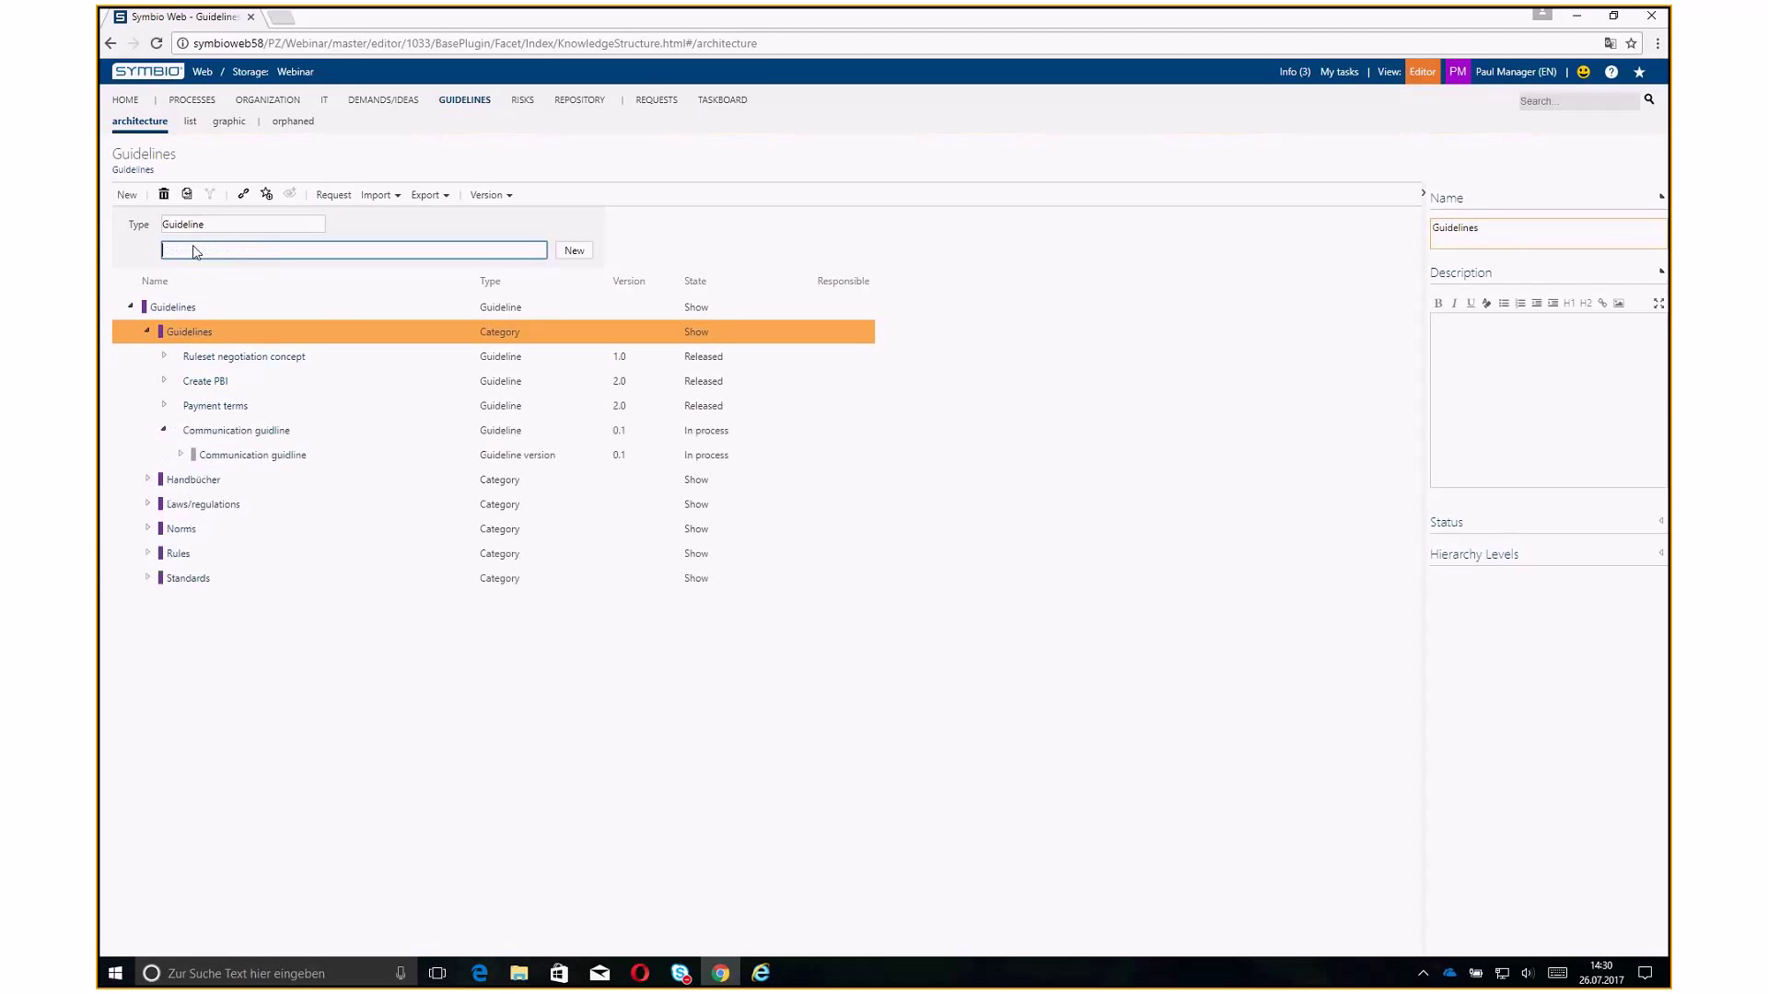
Select version 0.1 of the Communication guidline and activate the HTML editor of its description
click(389, 456)
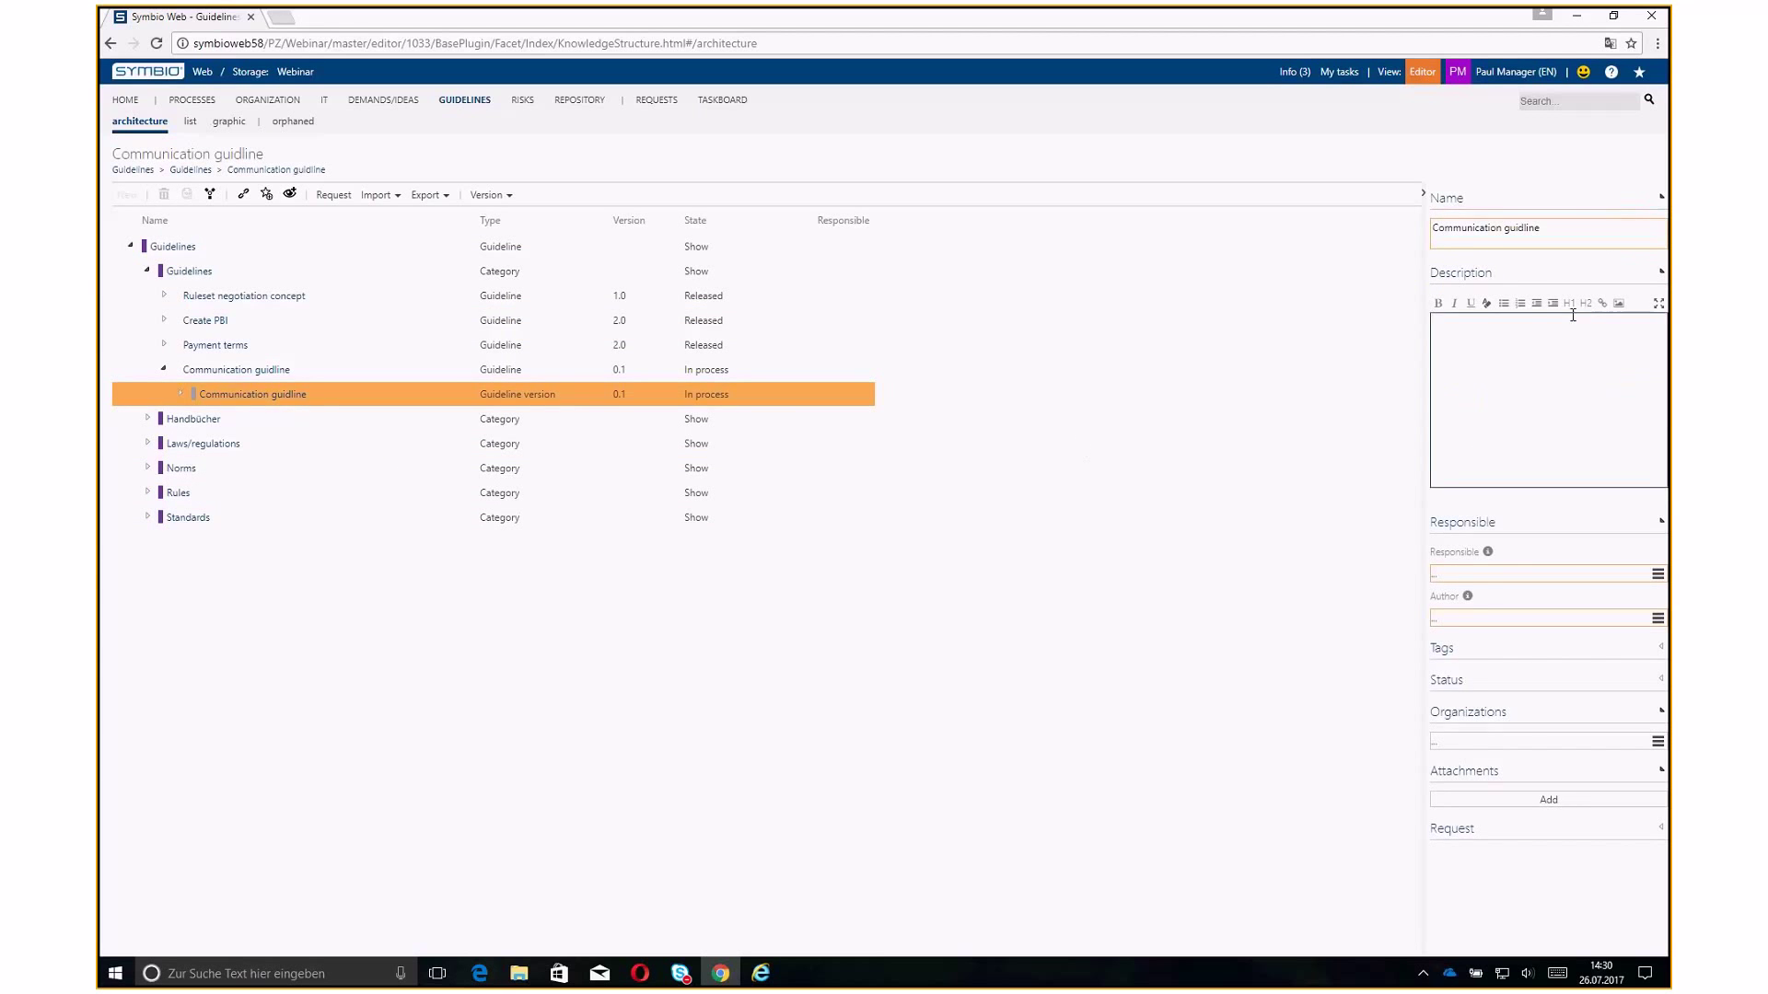
click(1478, 277)
click(1478, 276)
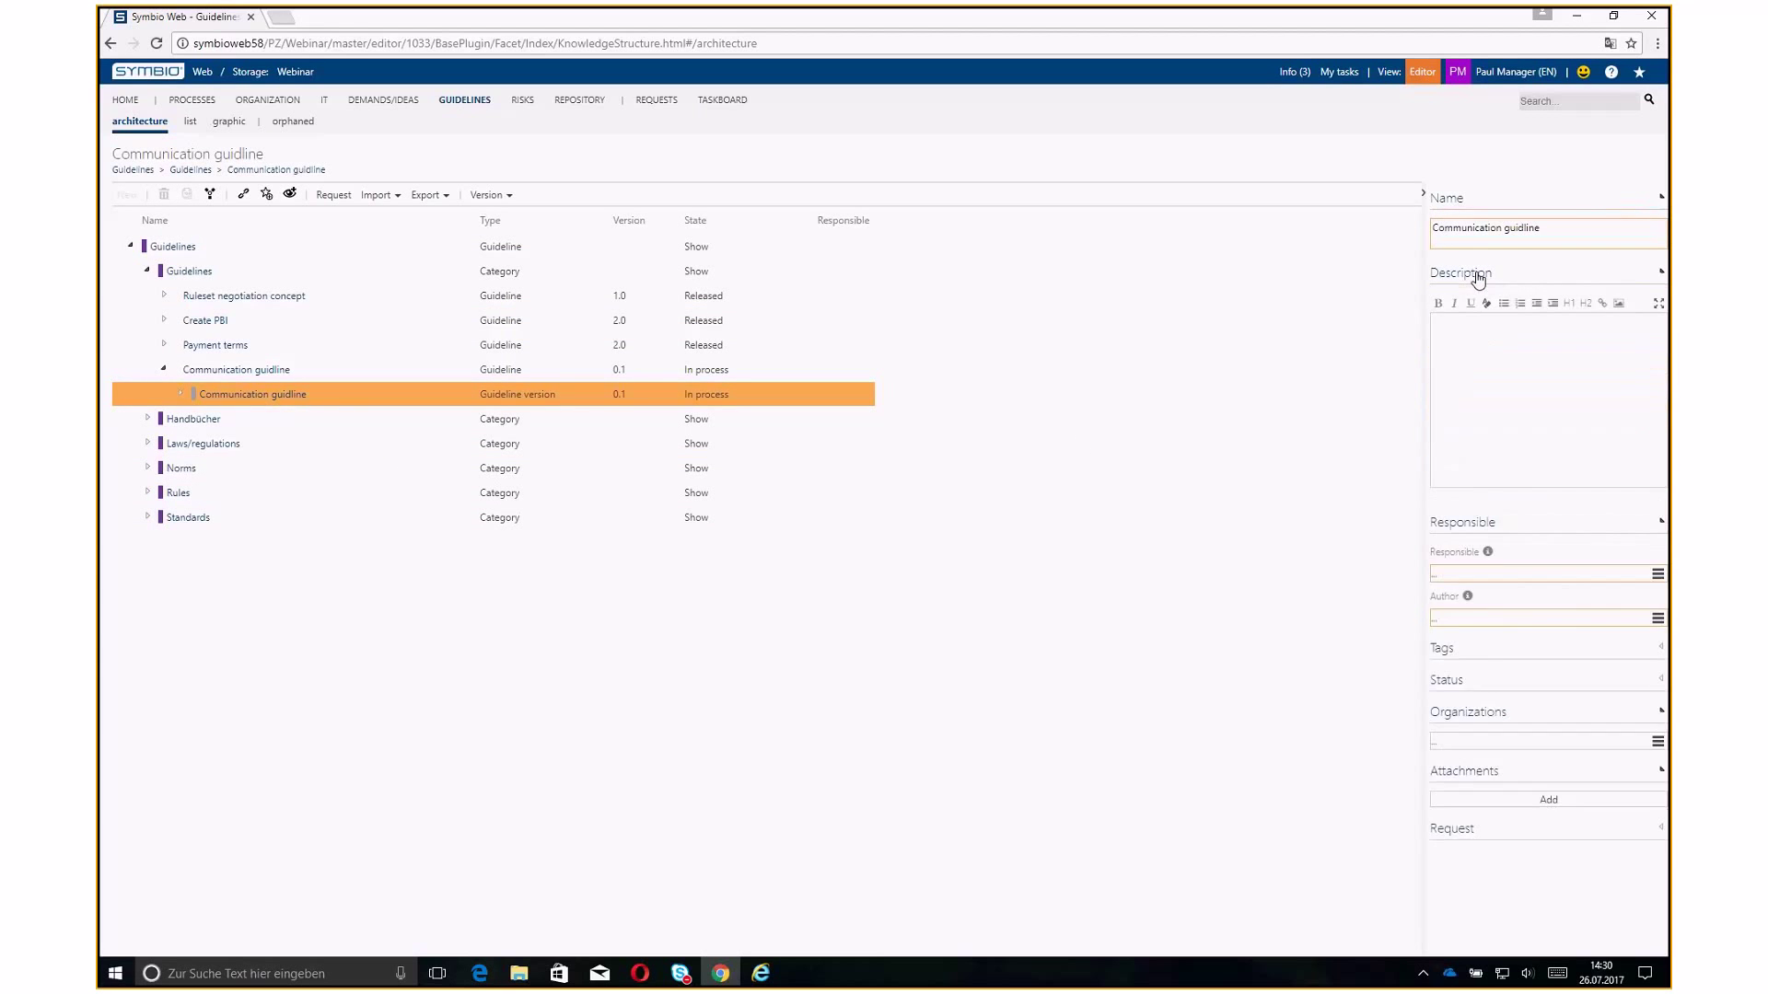
click(1467, 360)
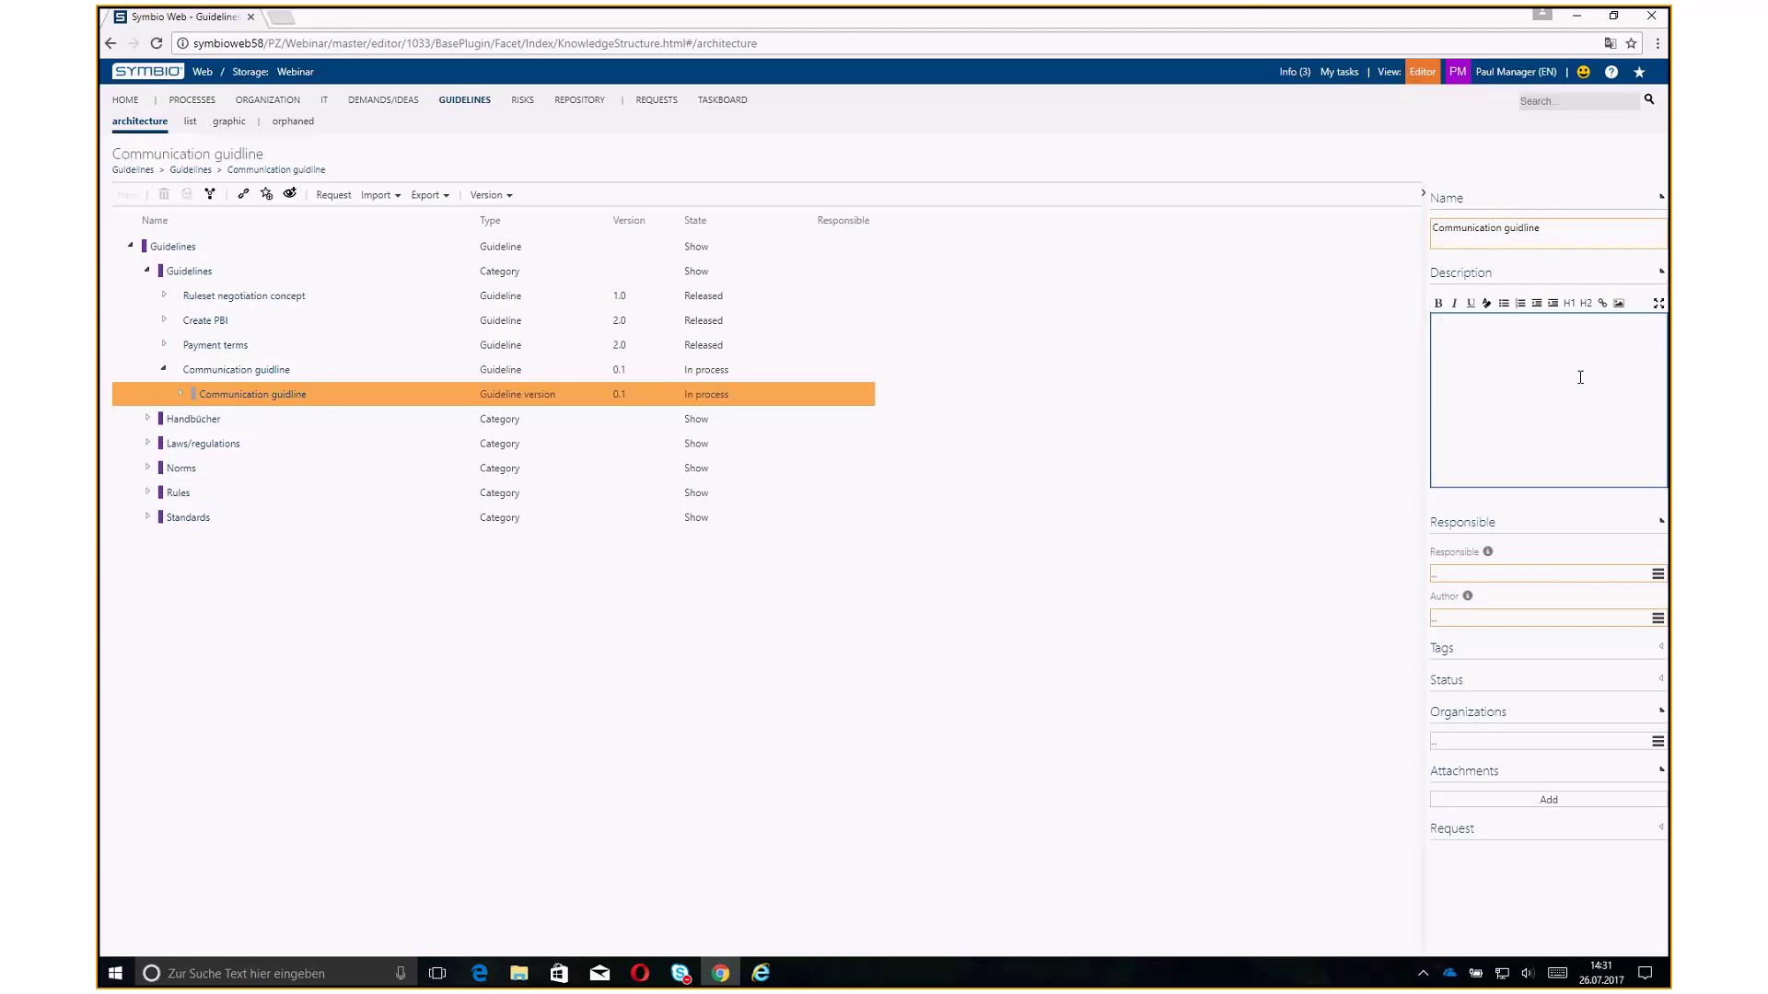
Log out of the current account and log in as the administrator by entering the user name and account password
click(118, 100)
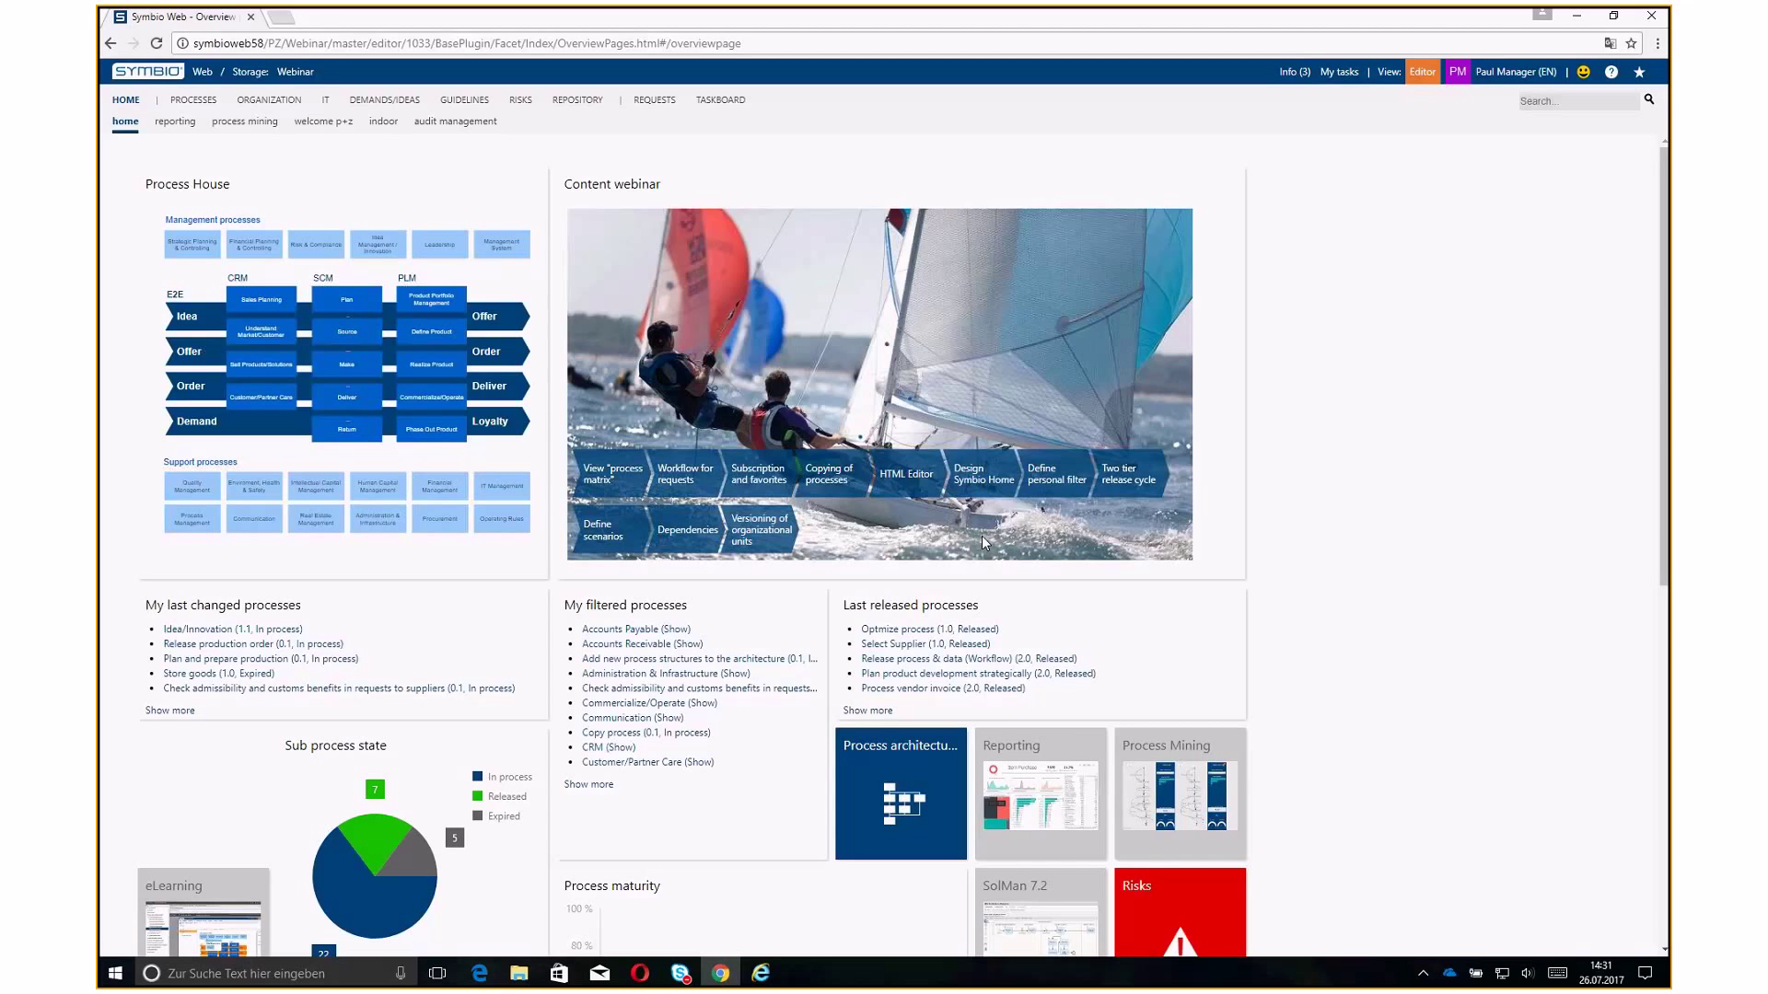
click(1515, 72)
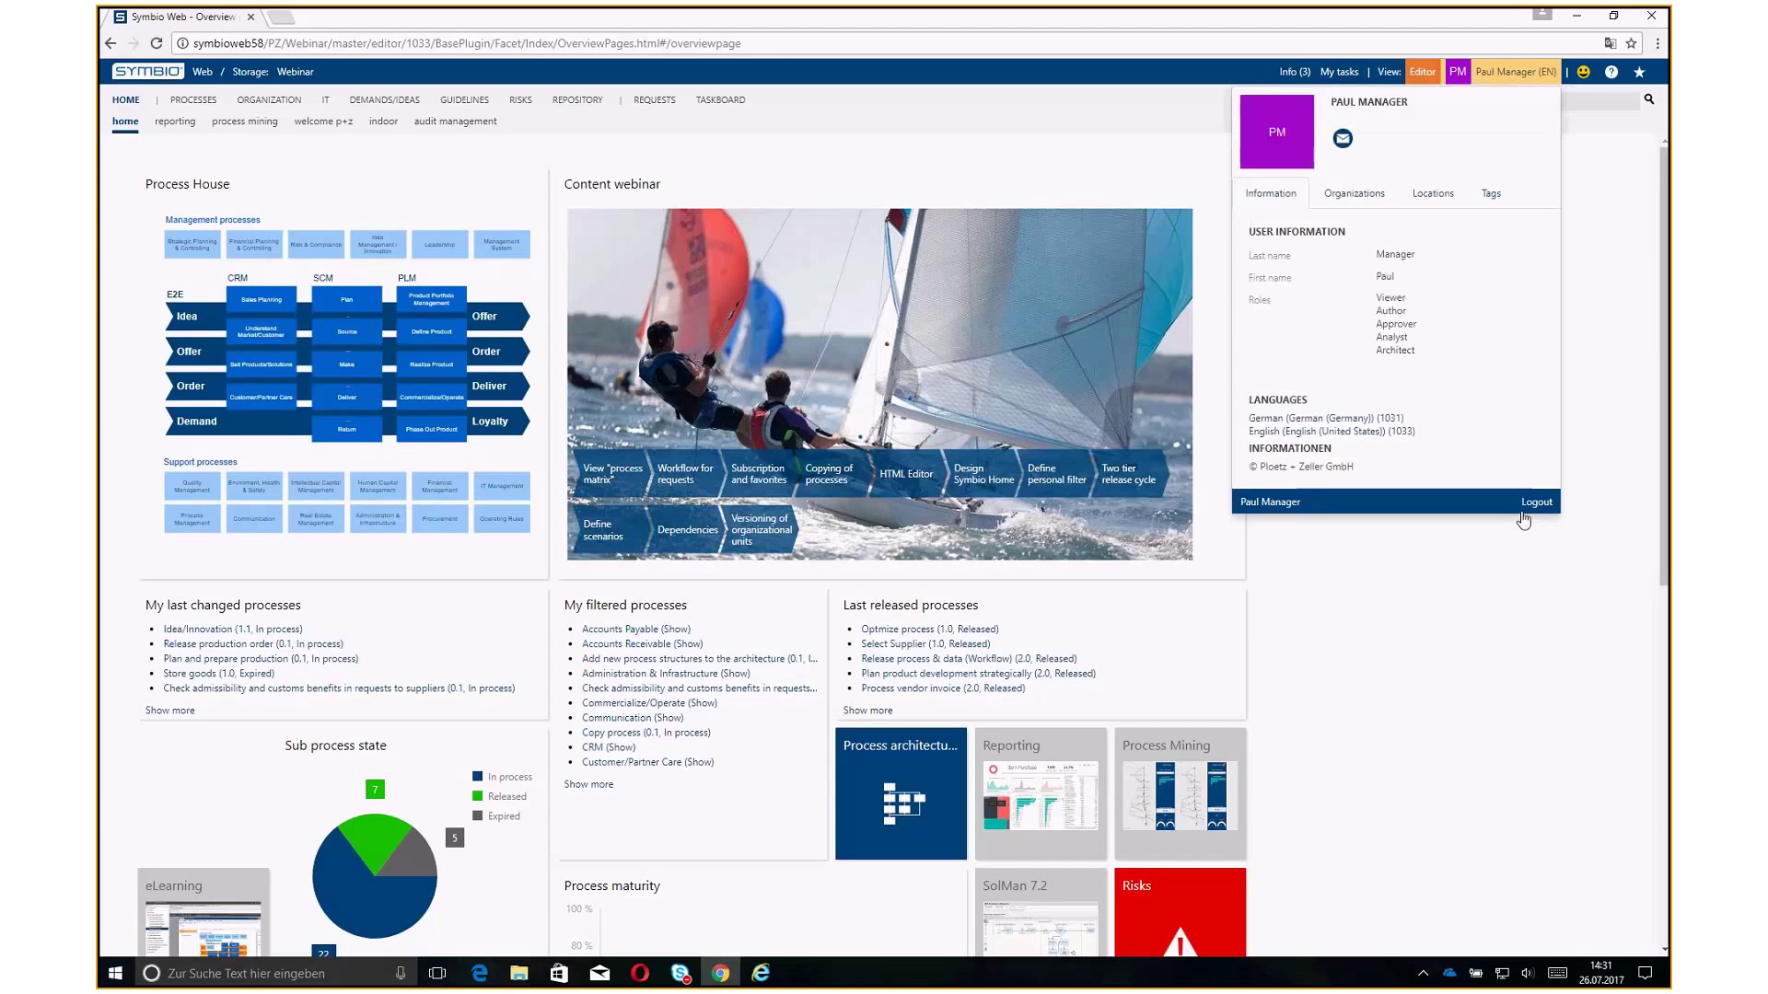
click(1538, 502)
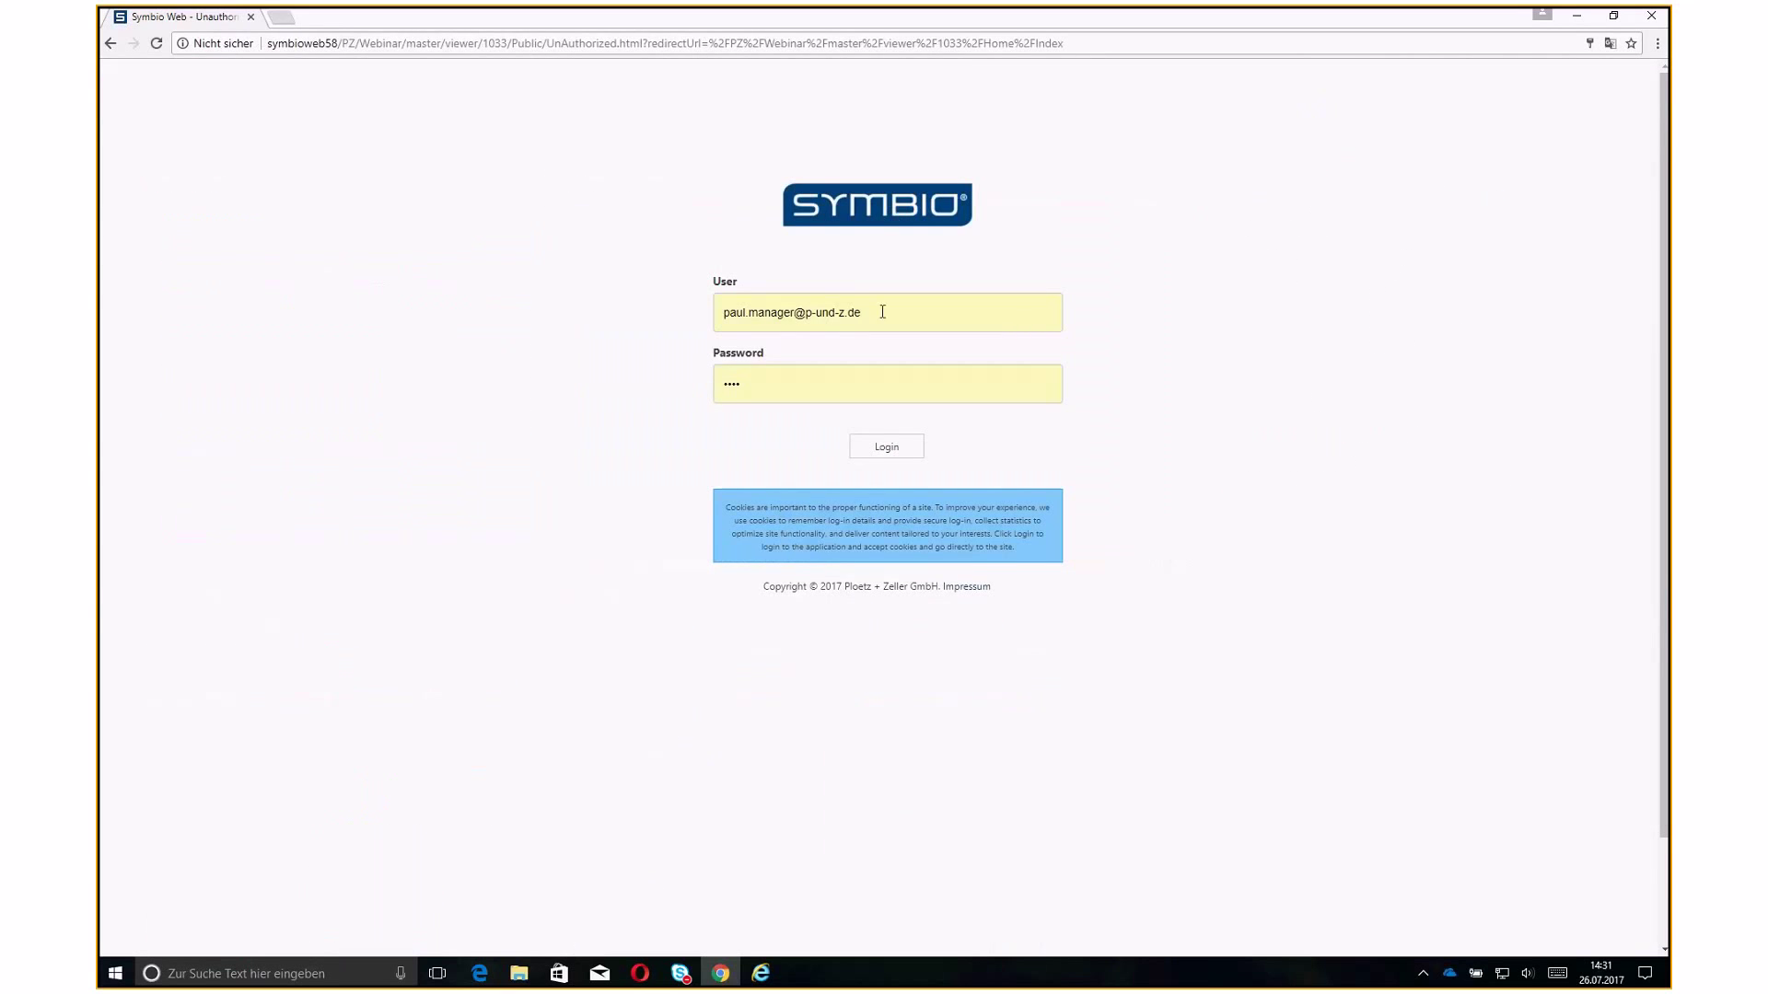
click(882, 312)
text(a)
key(Tab)
text(••••••)
key(Return)
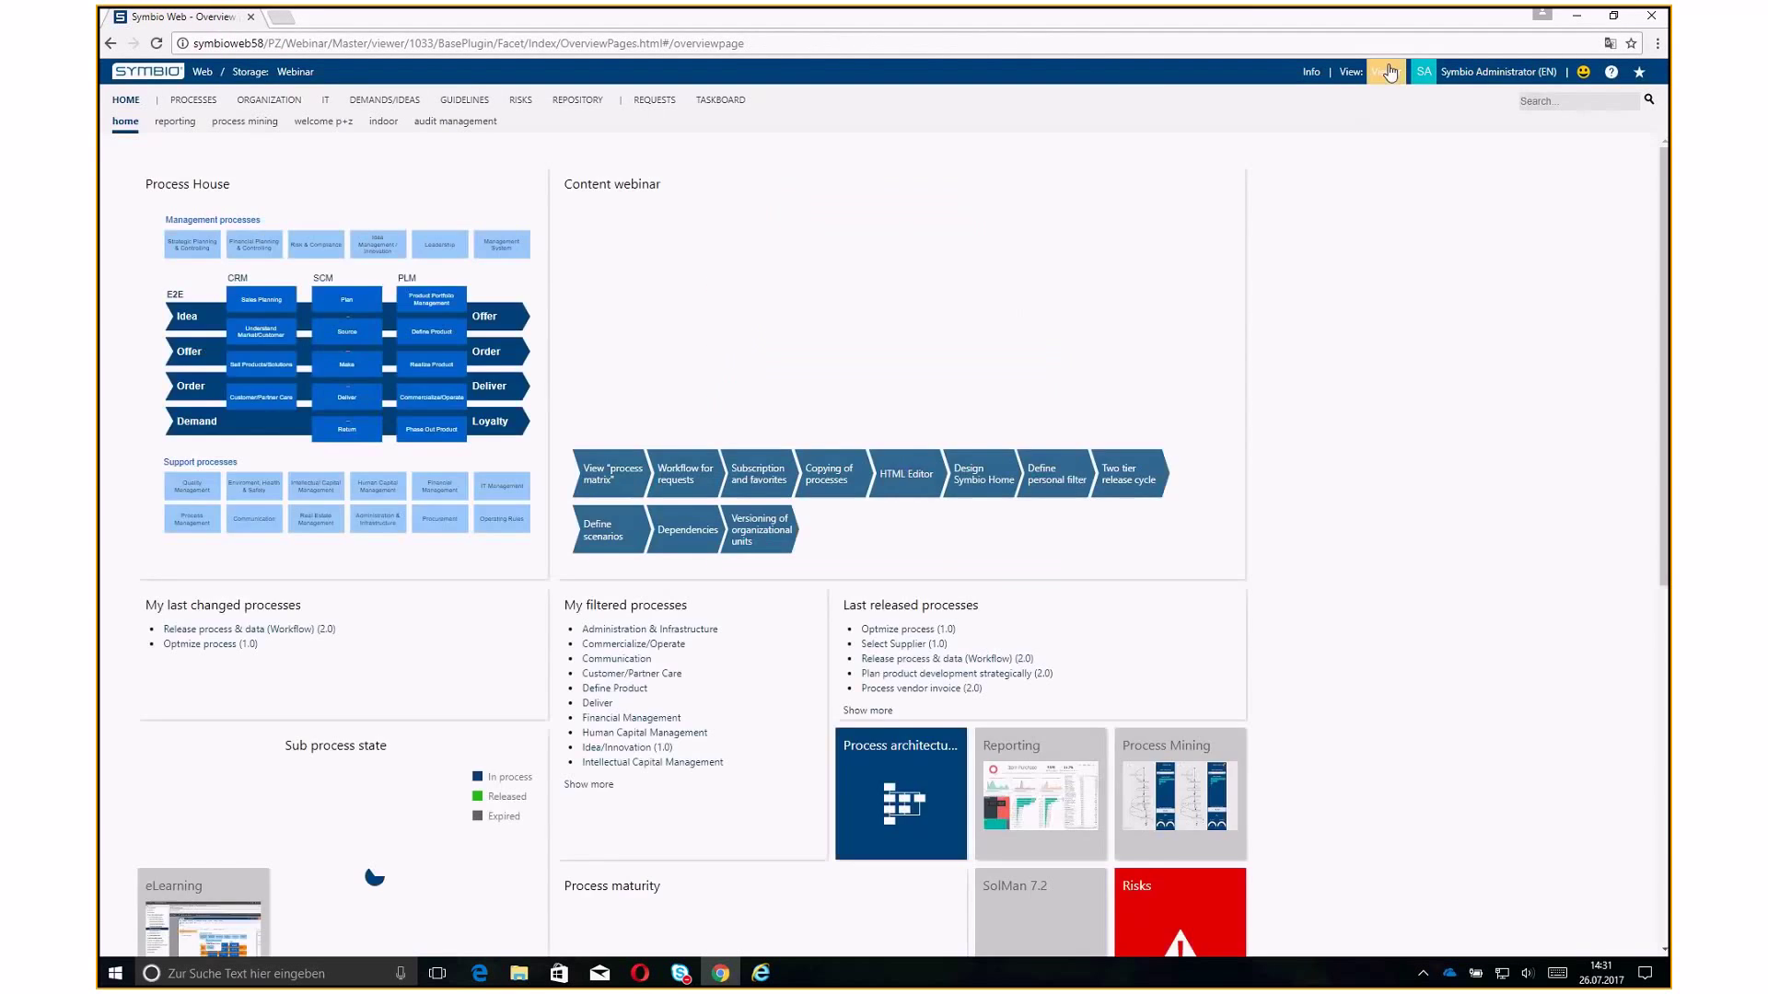
Switch to the Editor view and check the roles listed in the administrator's user information
click(1384, 73)
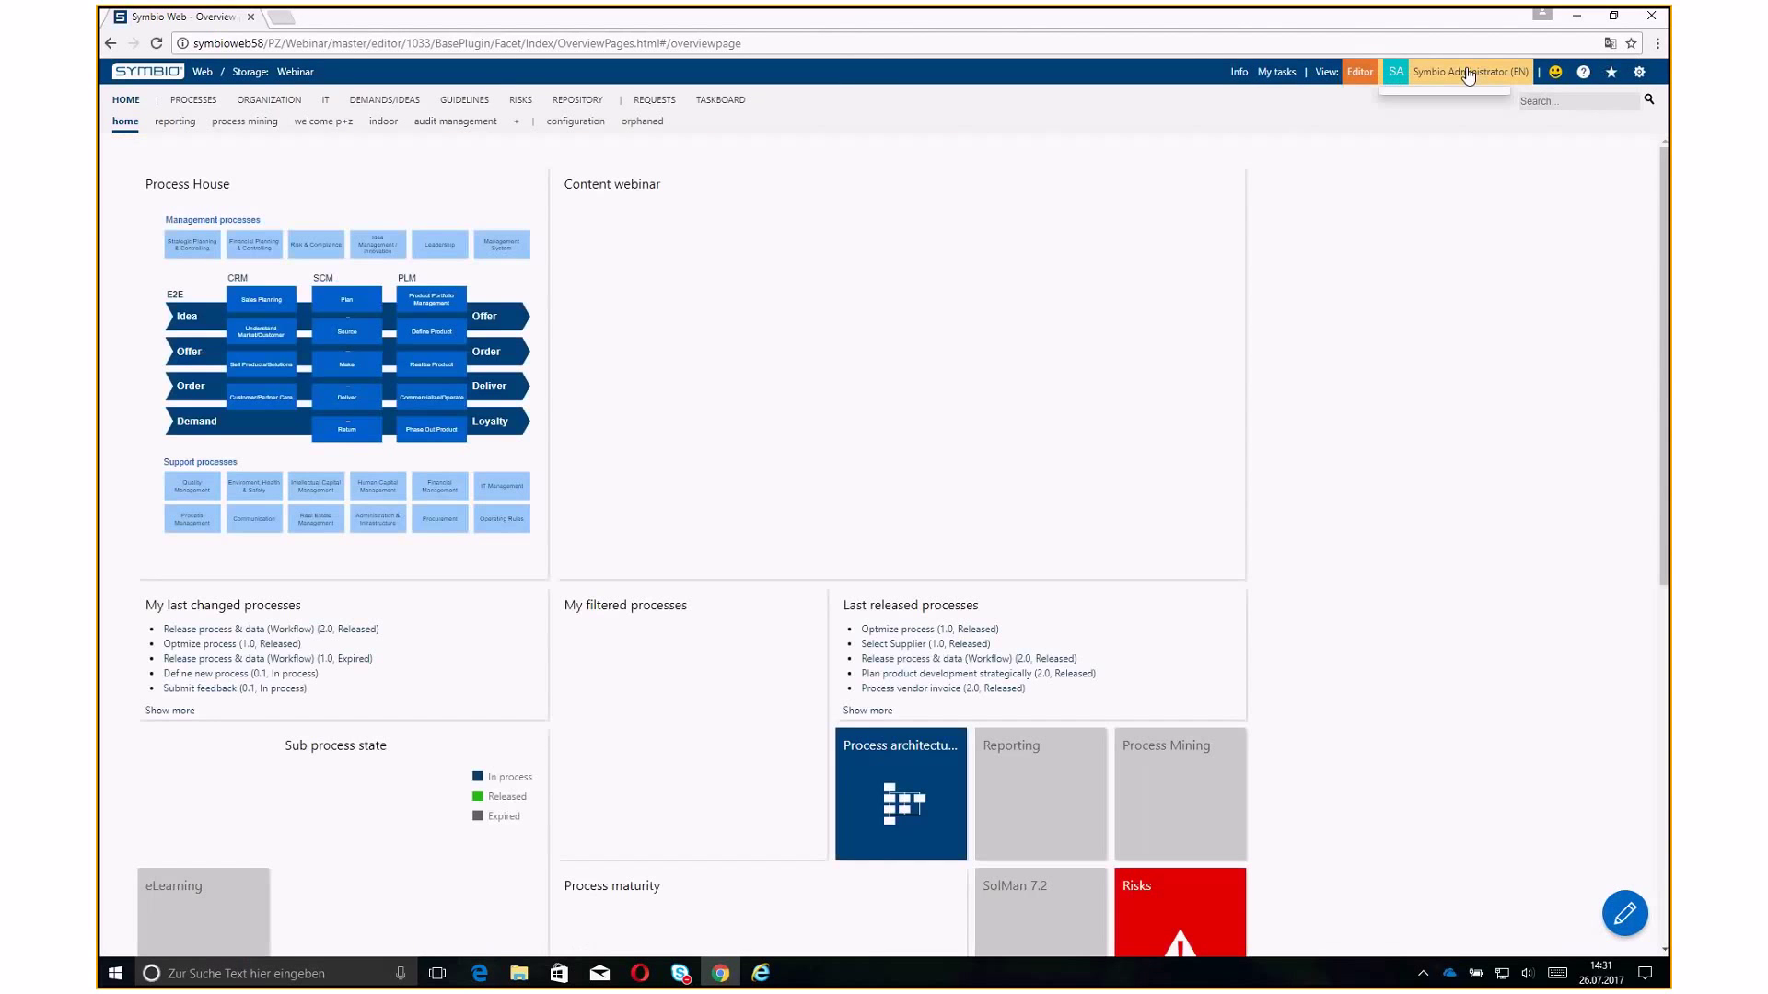
click(1468, 76)
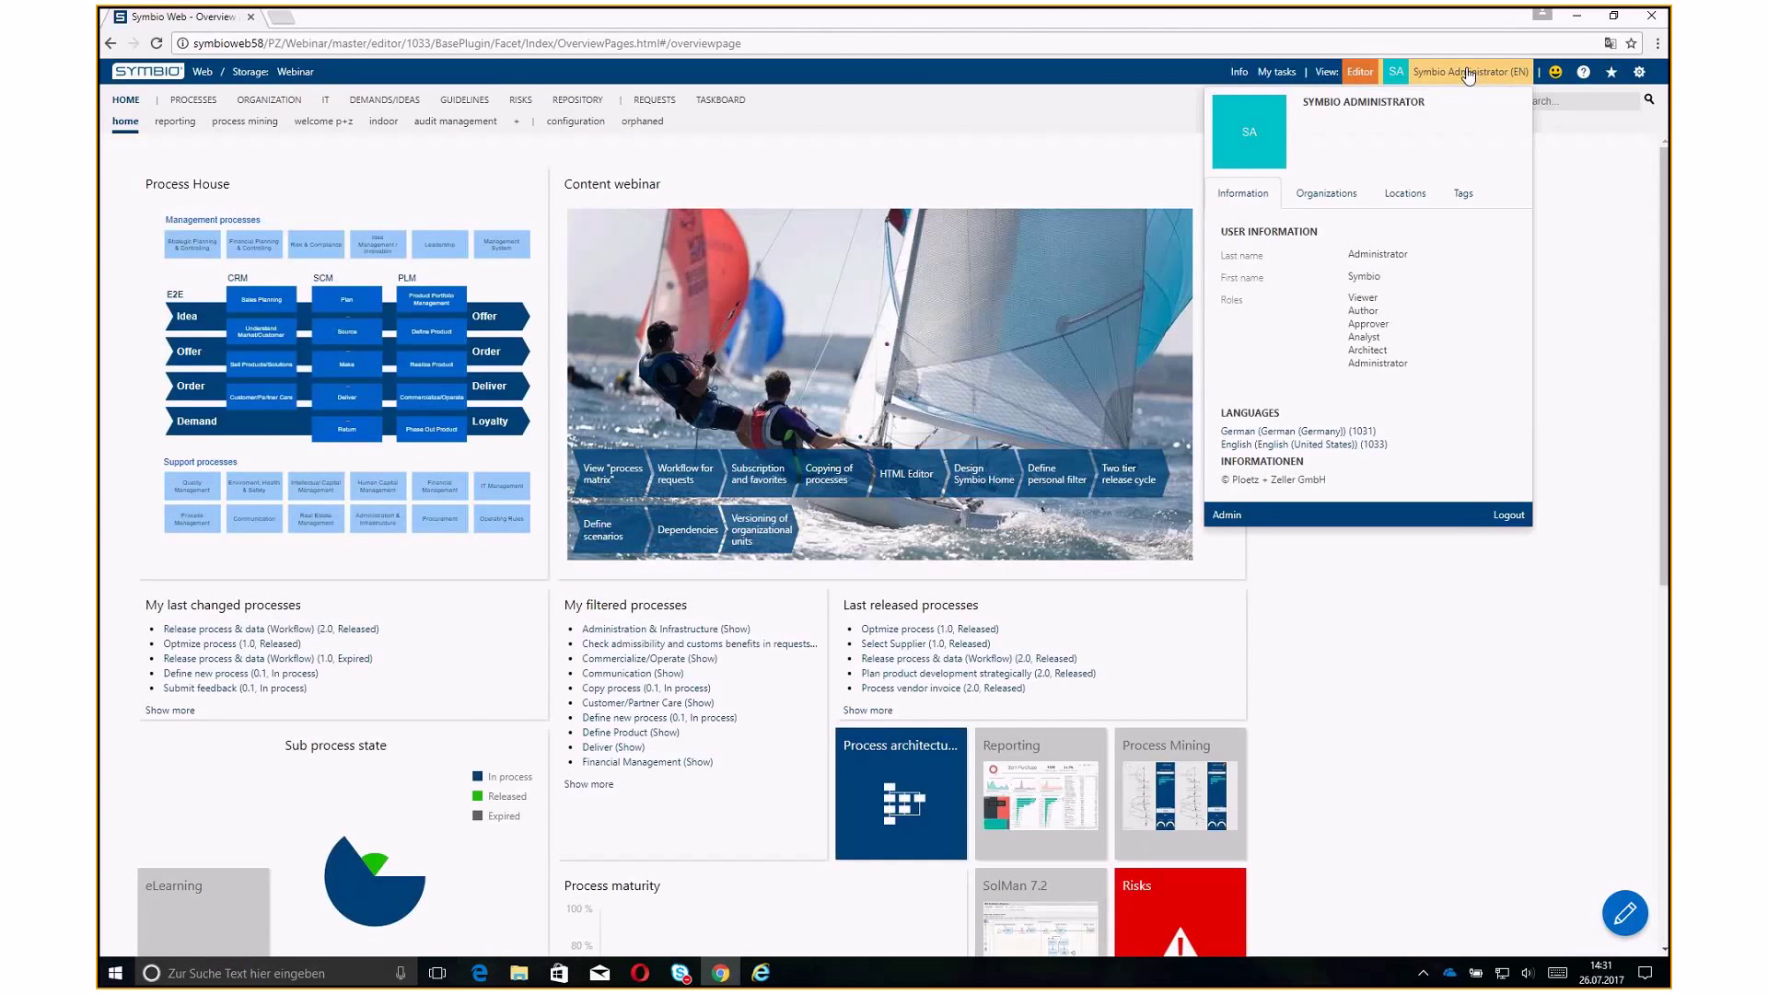
double_click(1426, 368)
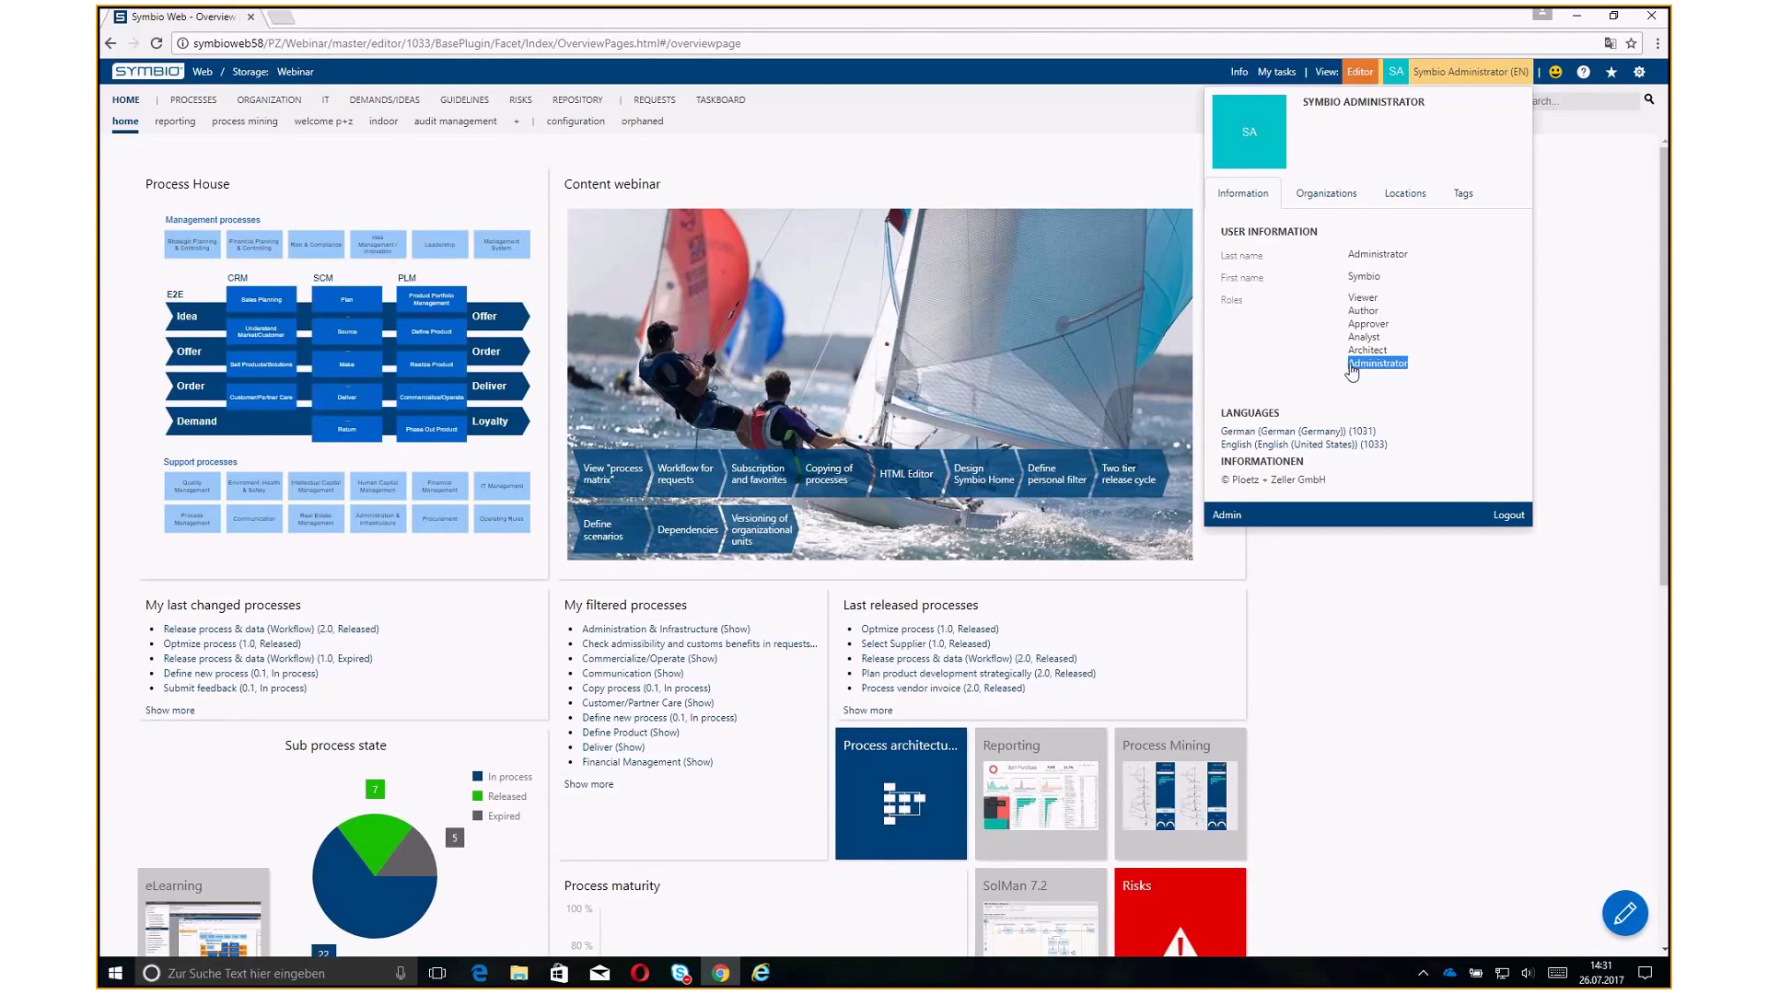
click(1353, 605)
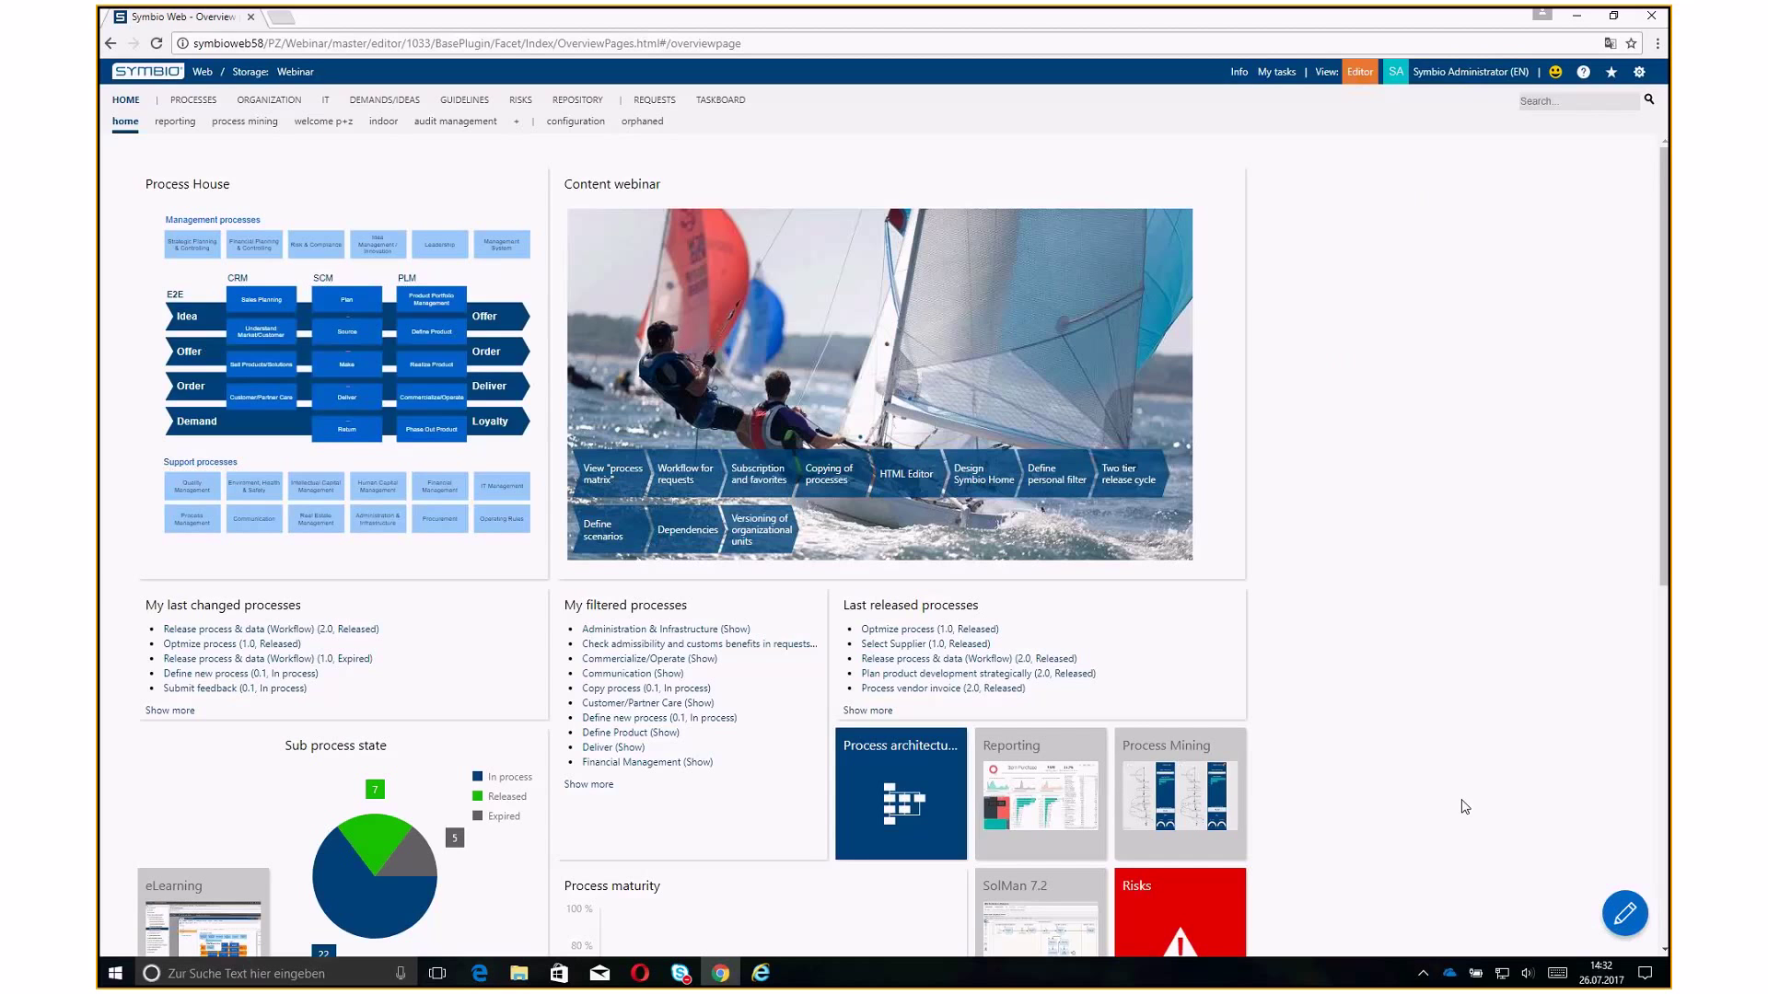
Open the configuration of the home overview page and show the widget types available for adding
click(1624, 912)
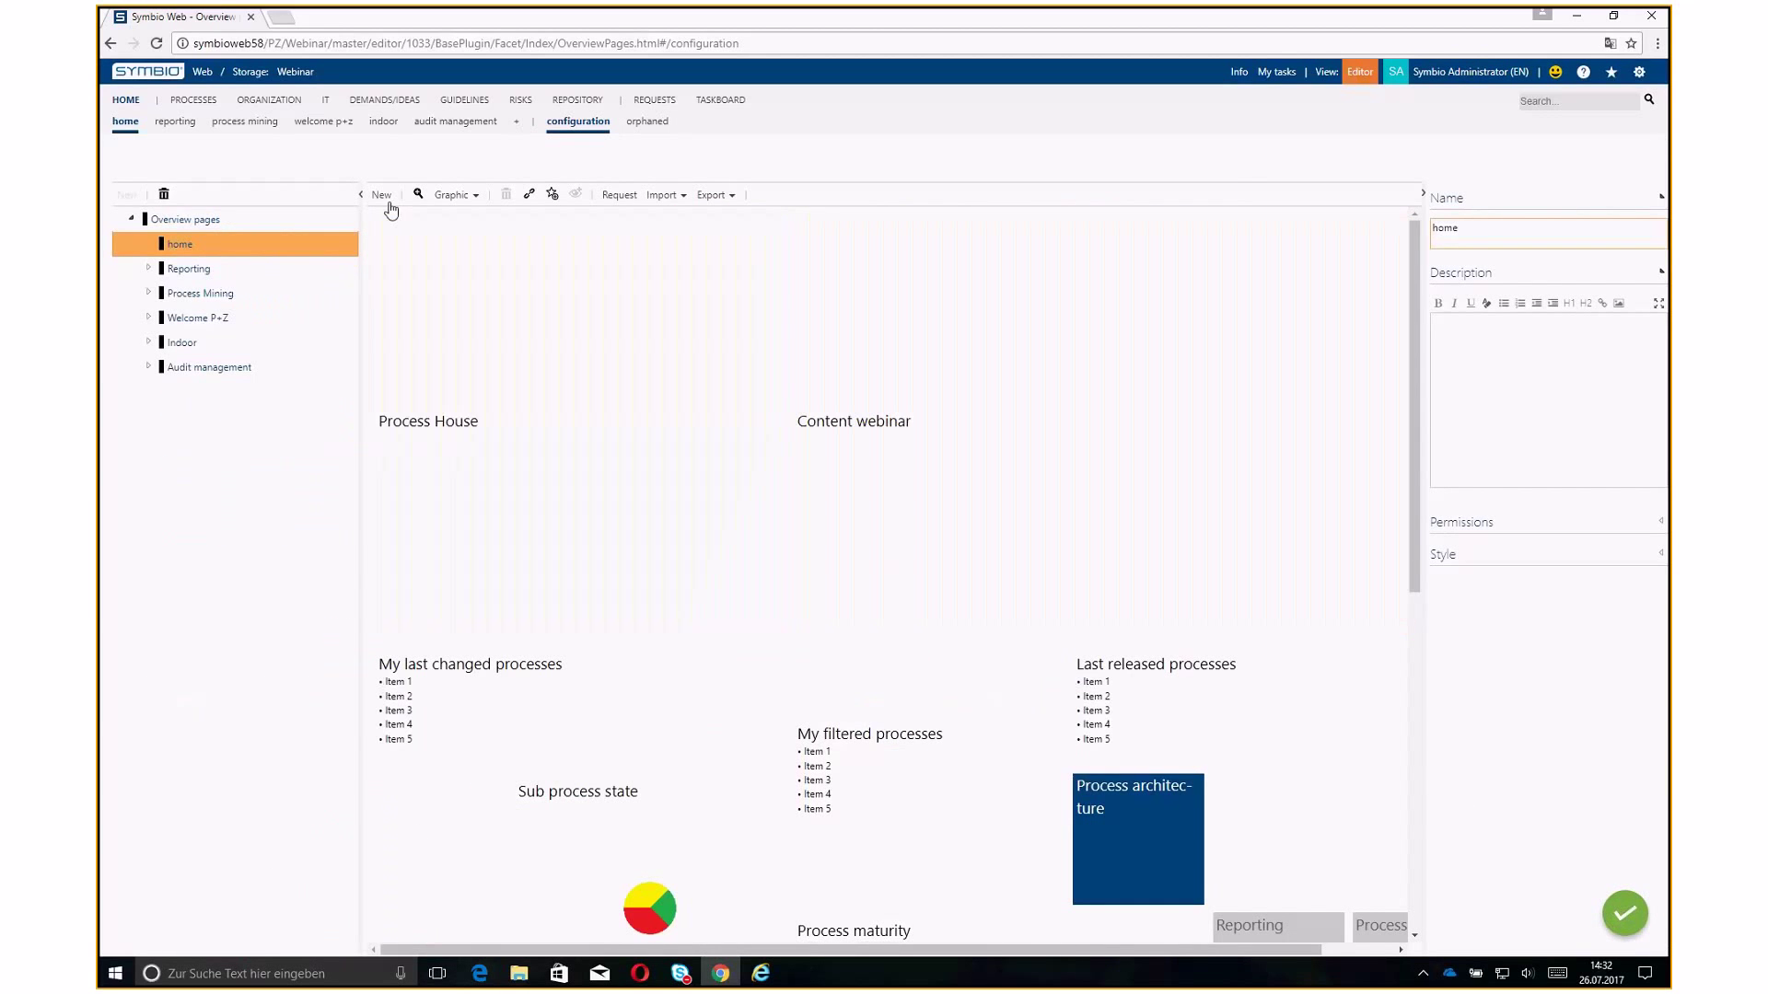
click(382, 197)
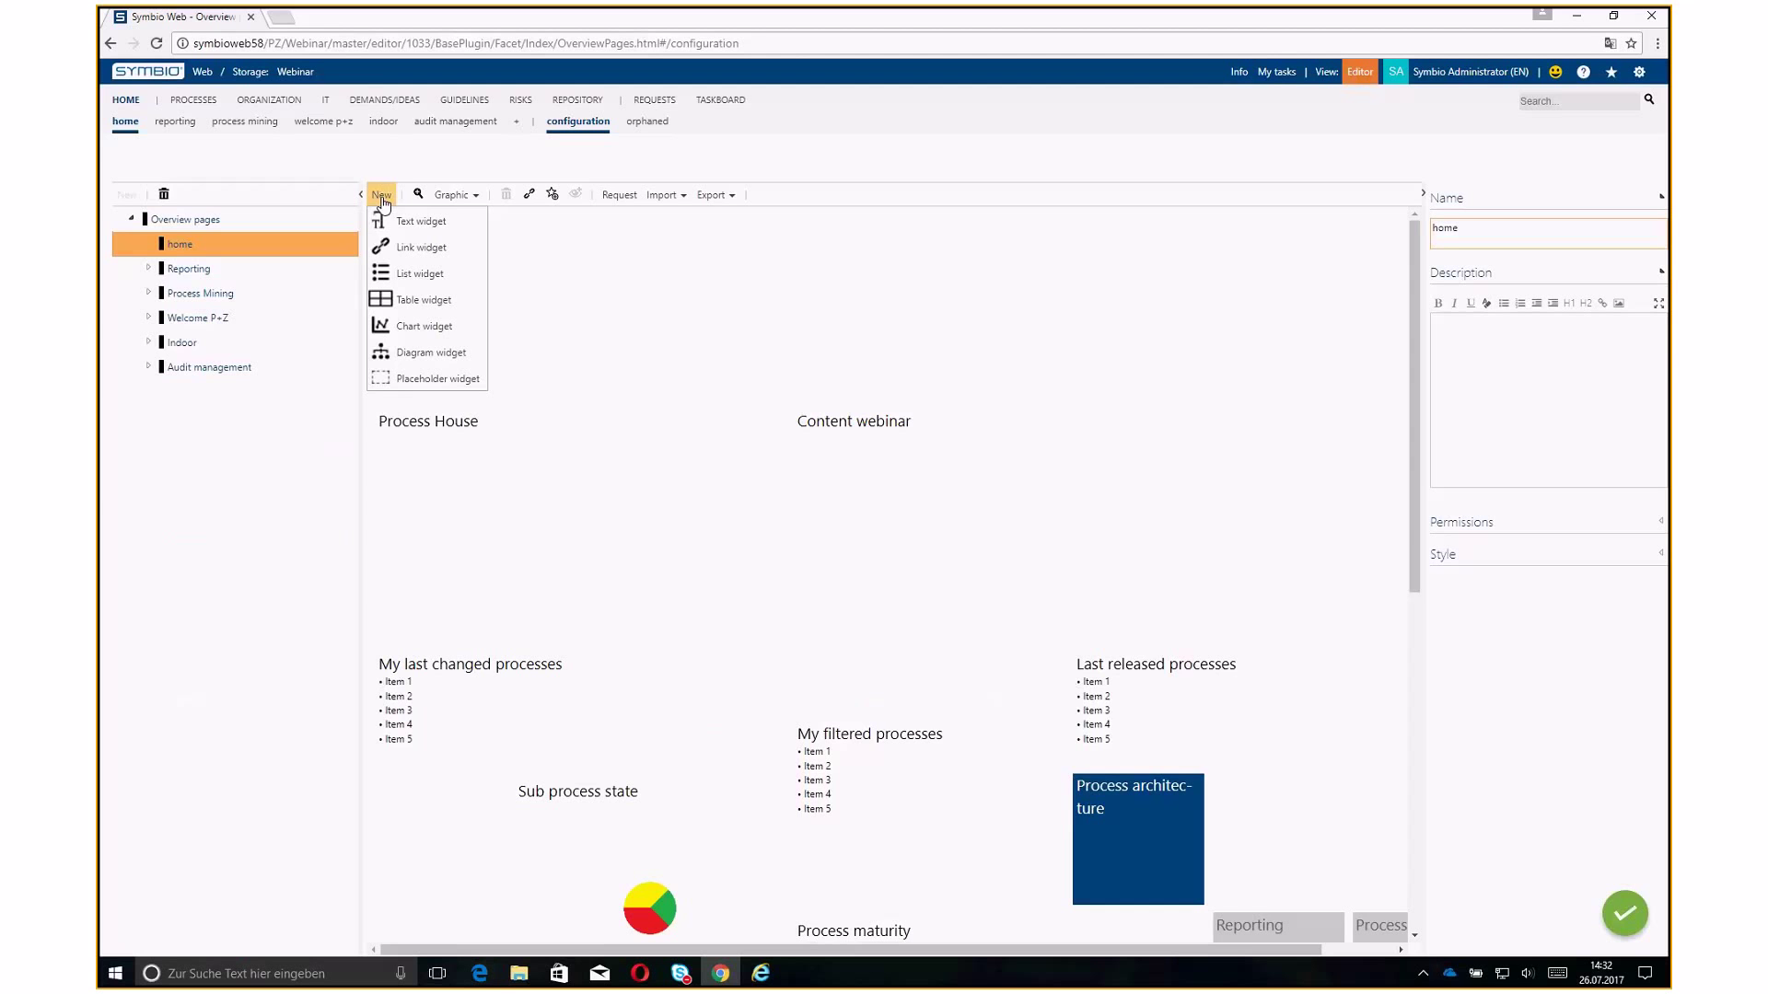
scroll(1409, 477, down, 1)
drag(1409, 472, 1393, 669)
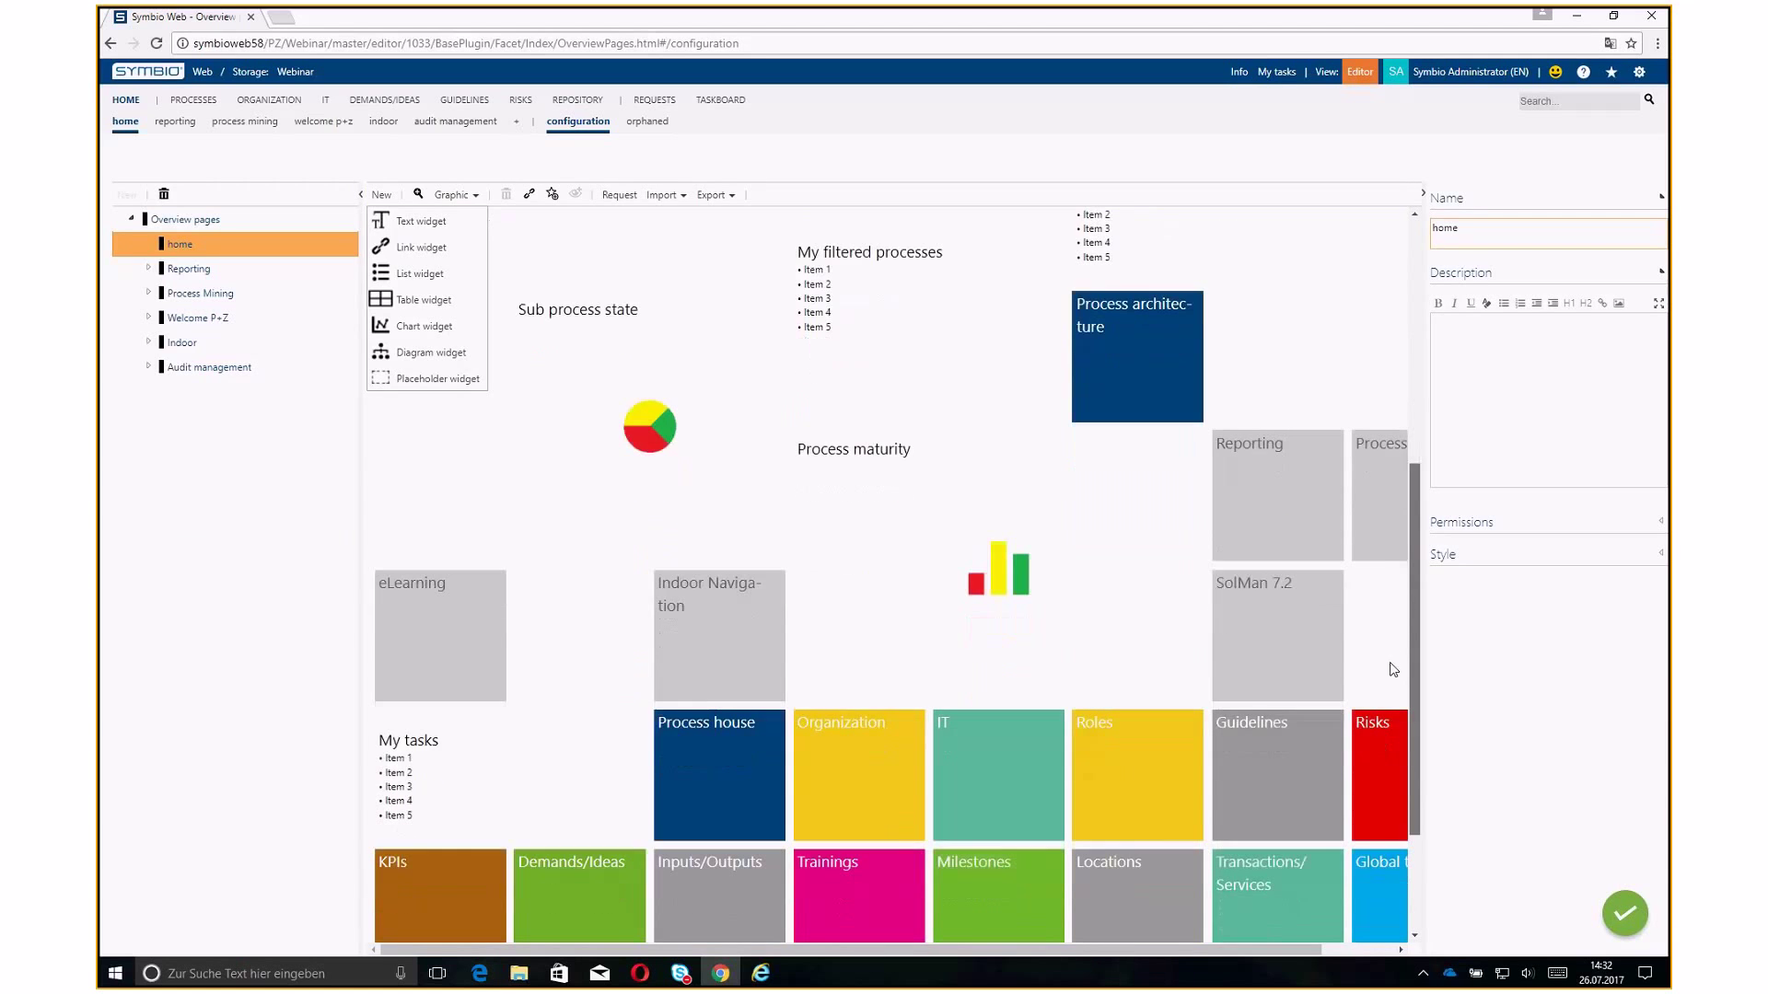
Set the width of the Organization link widget on the home page to 2
click(845, 778)
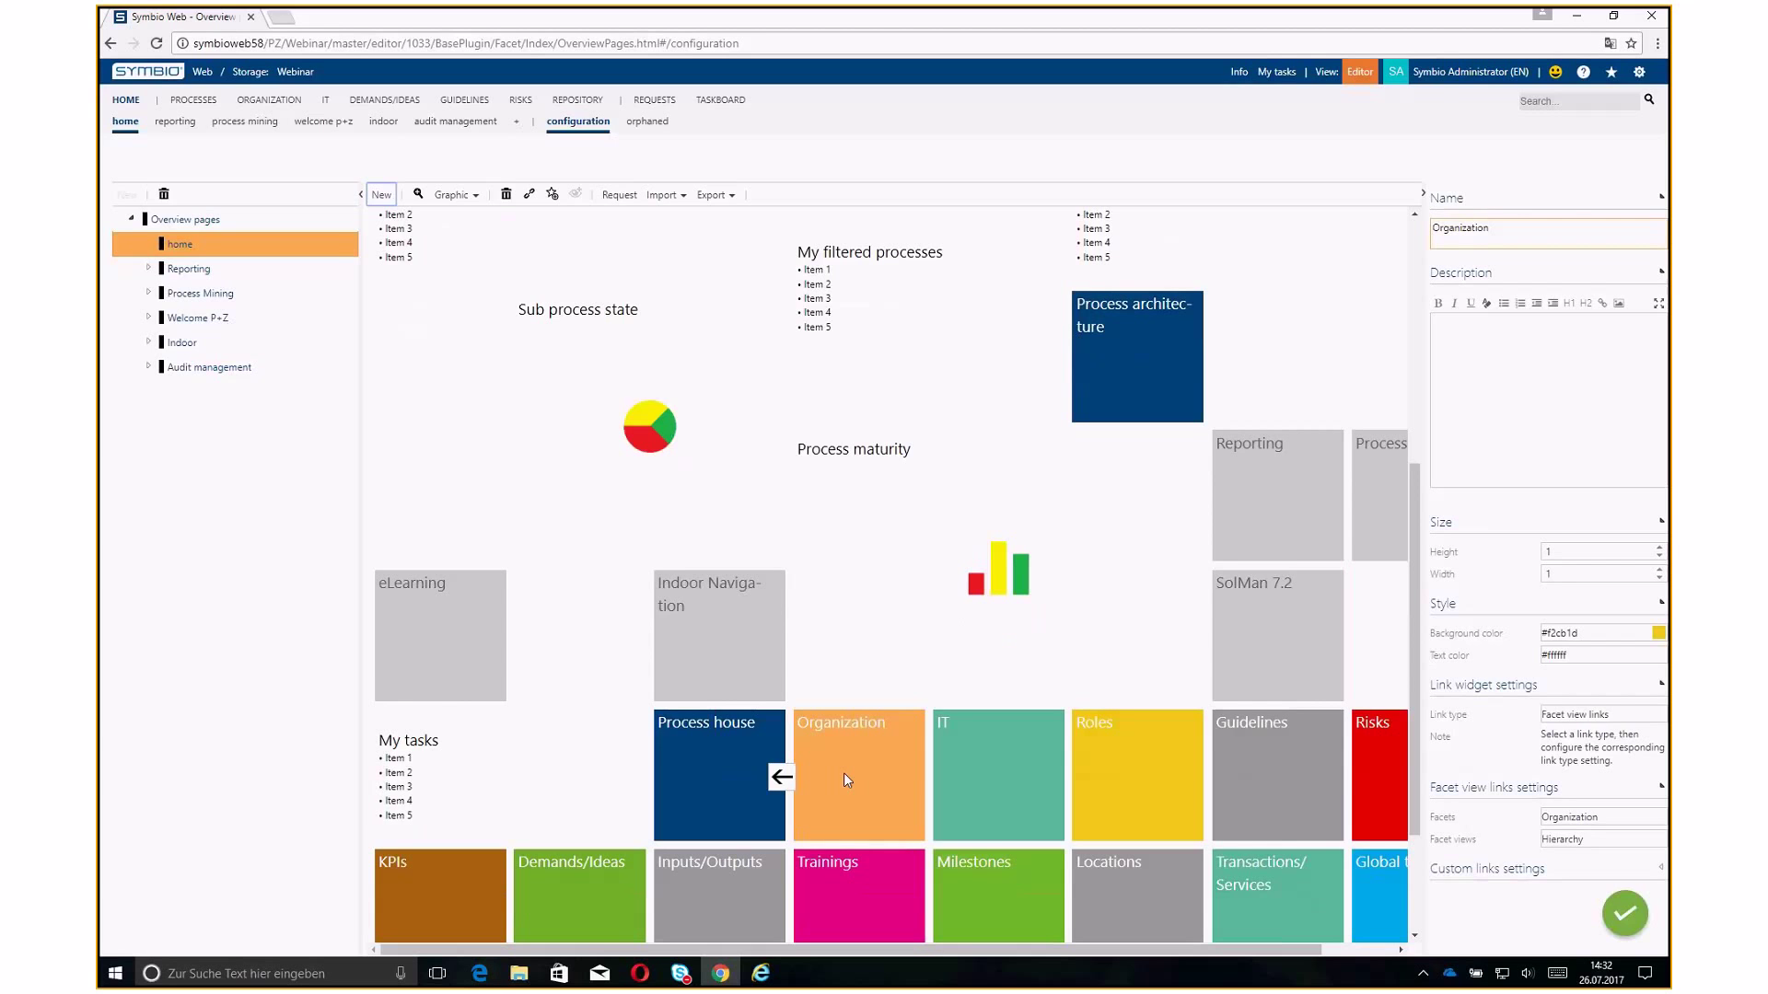
click(1559, 579)
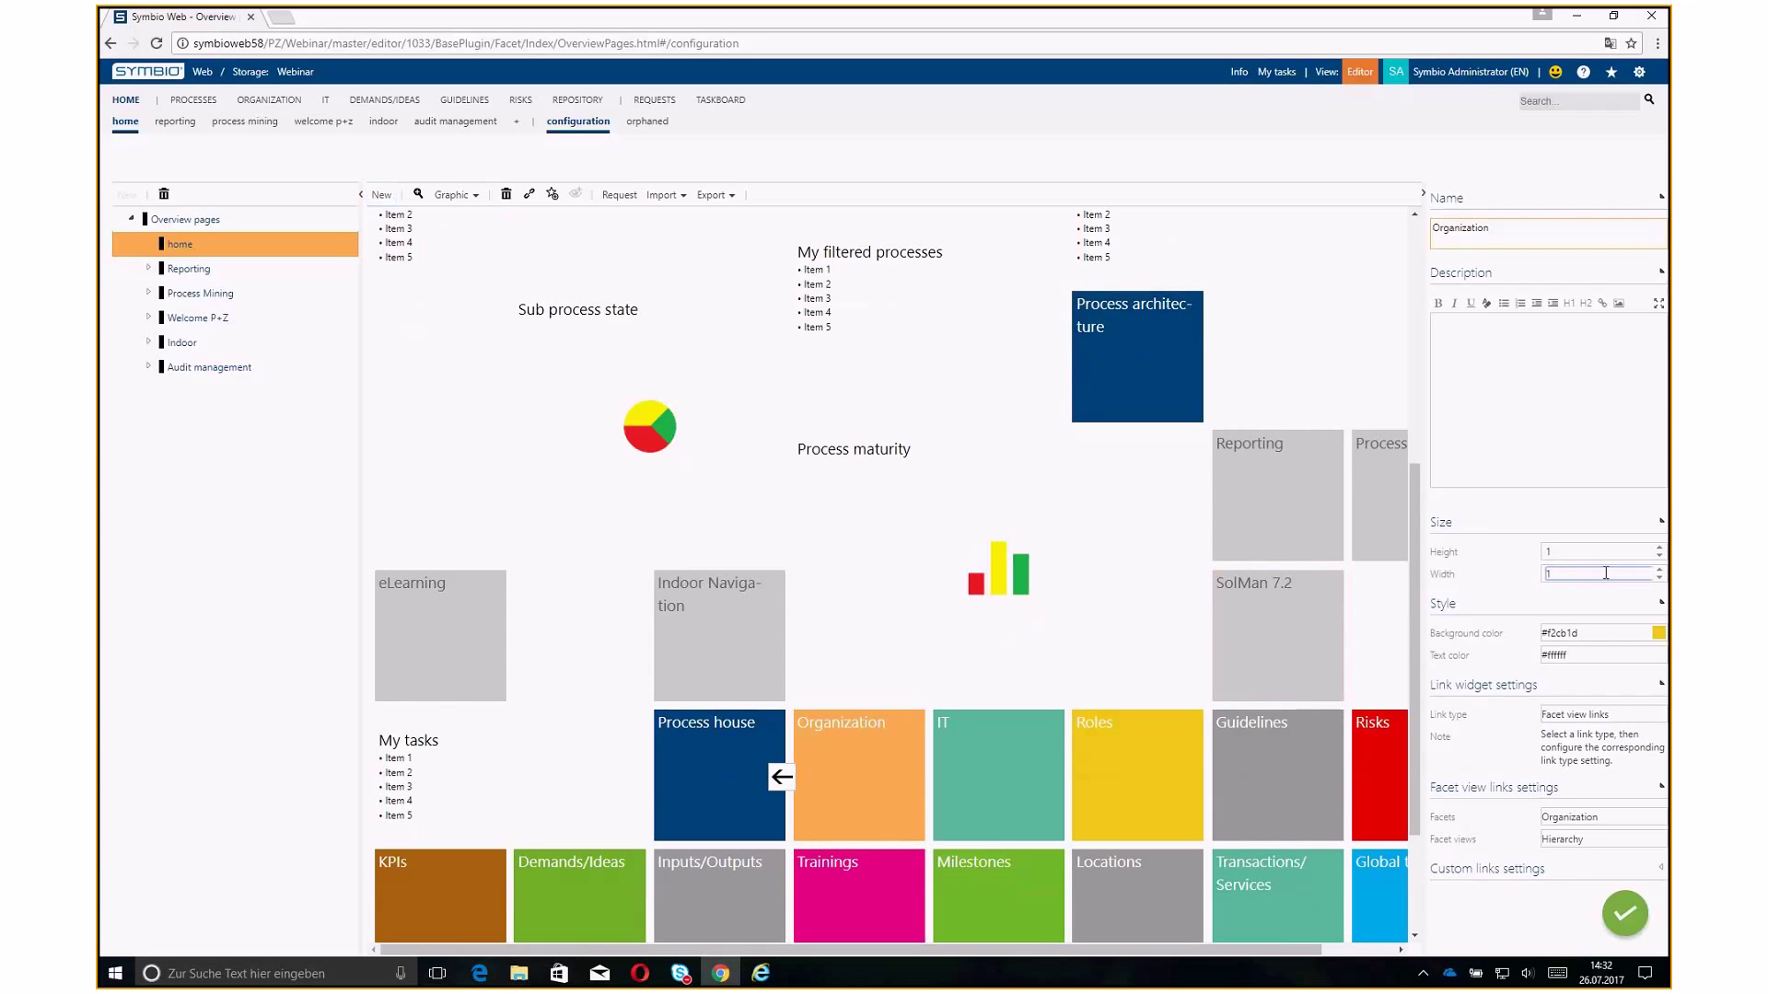
click(1659, 570)
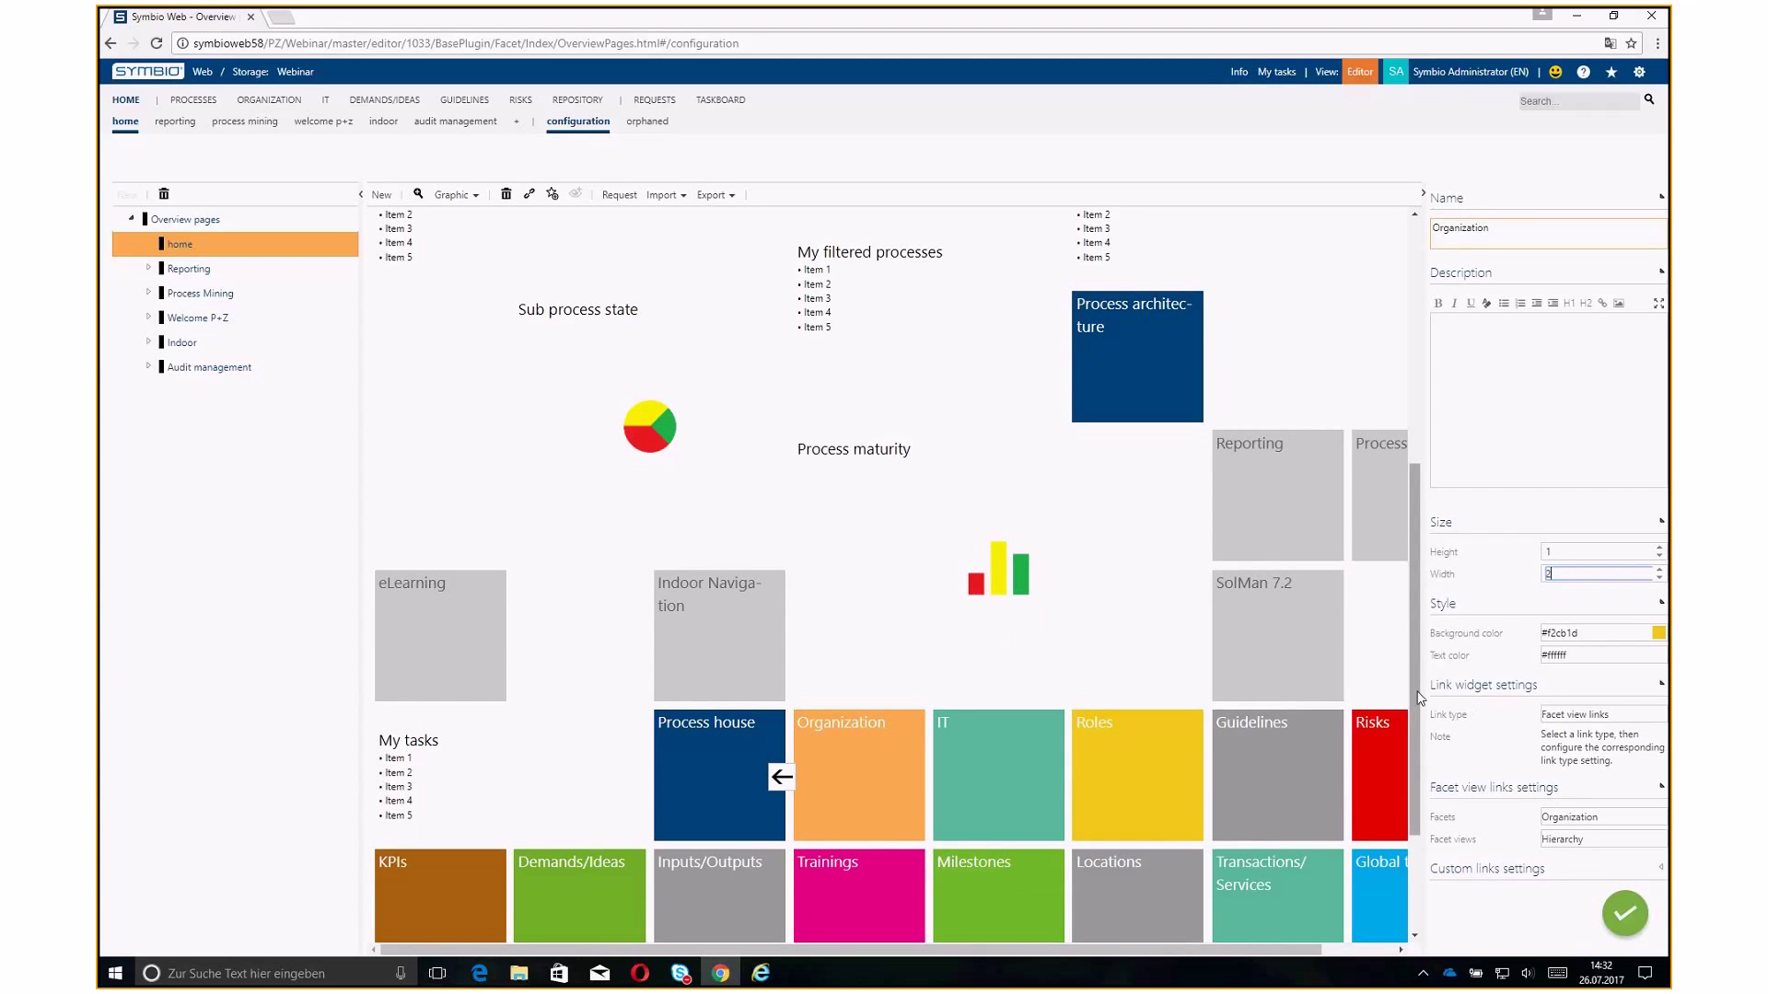
Set the width of the Organization link widget back to 1
click(1450, 671)
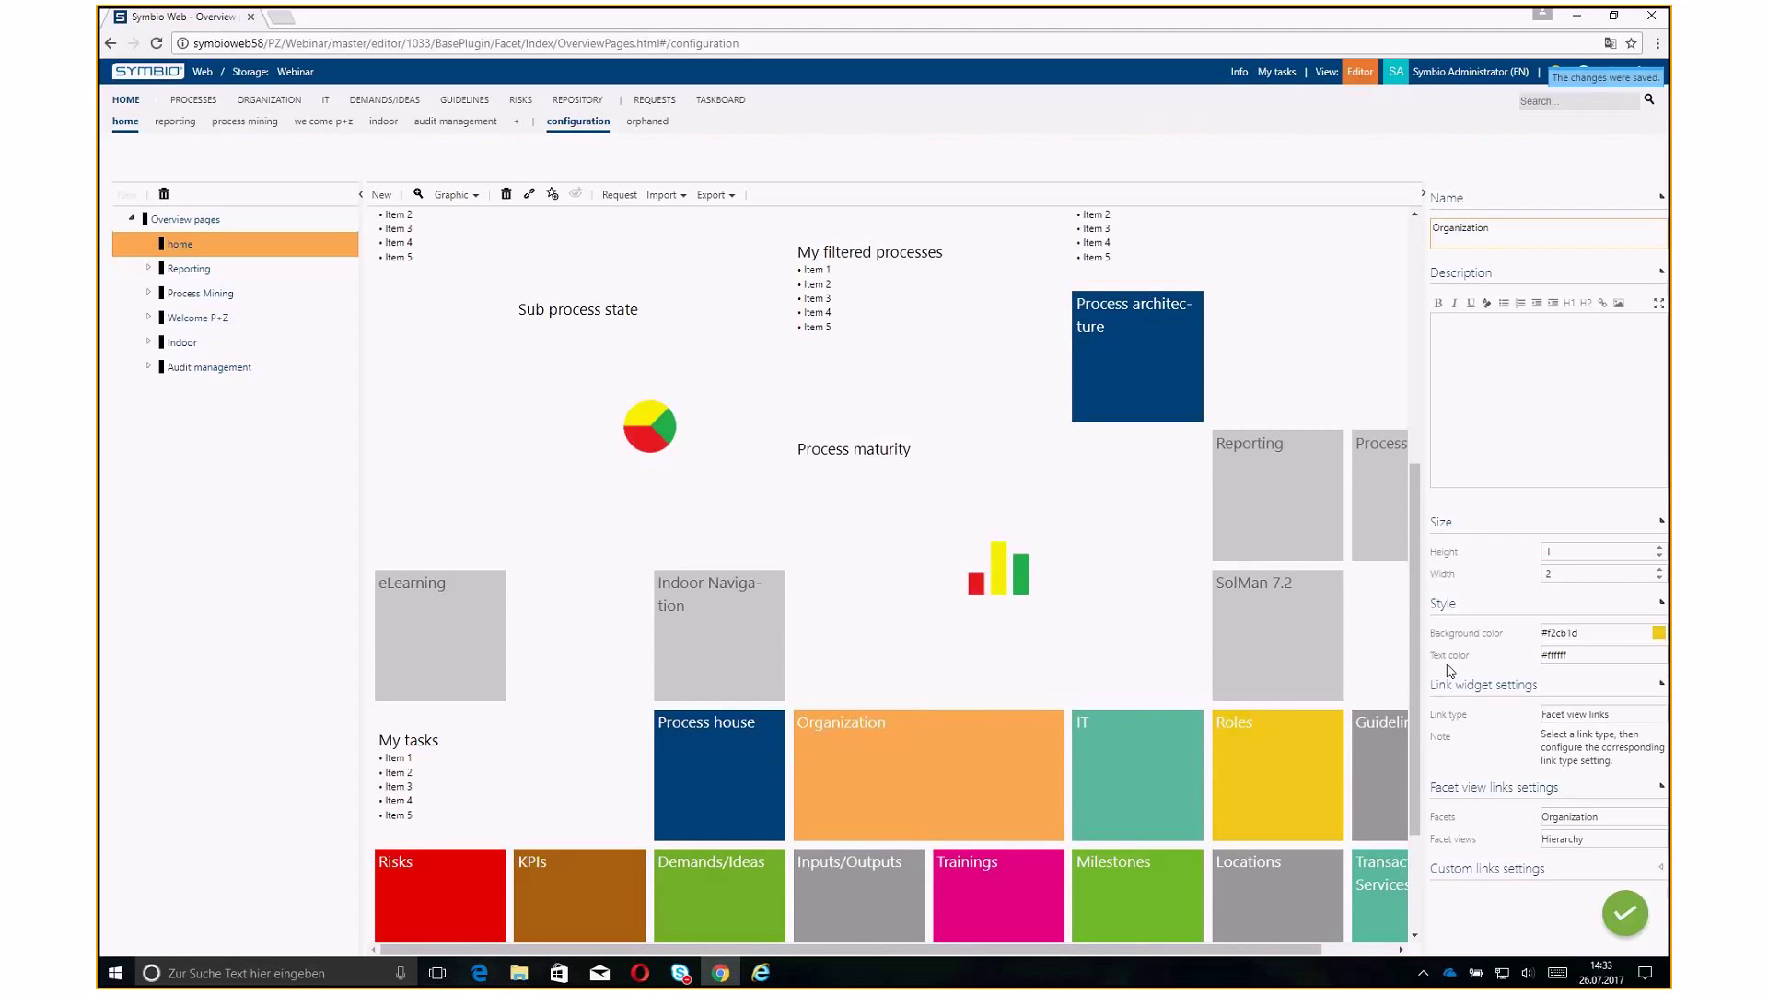
click(1659, 577)
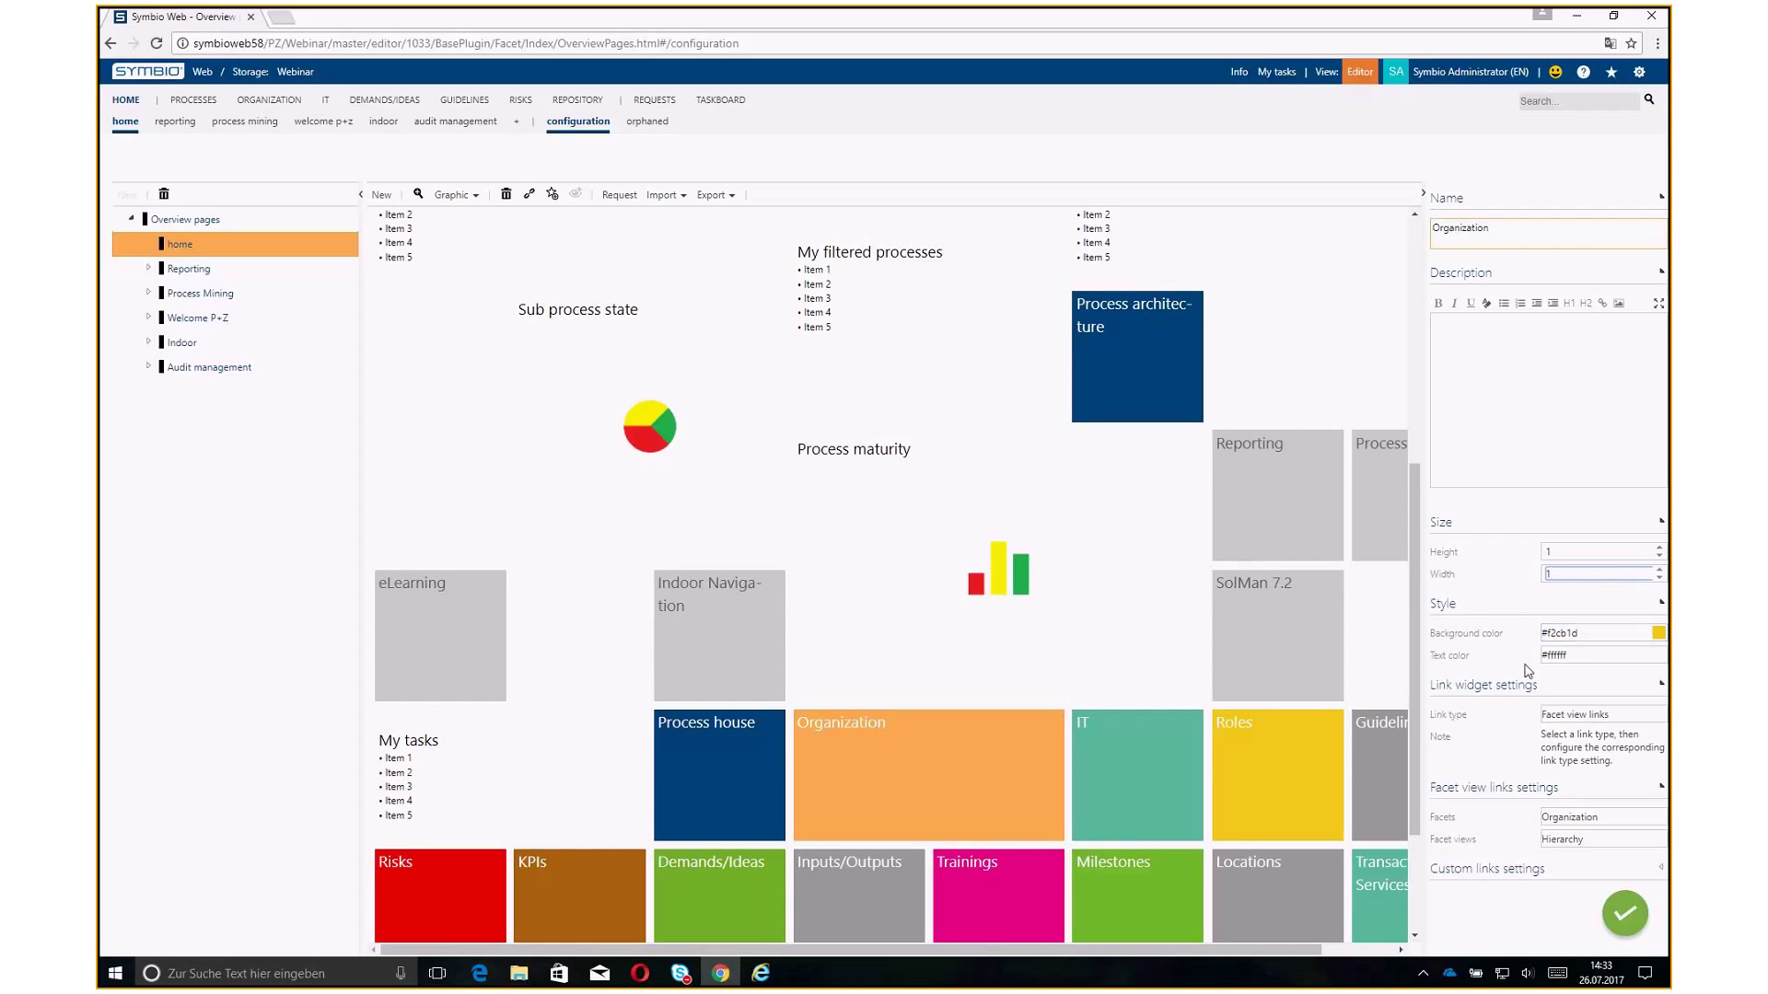
click(1449, 773)
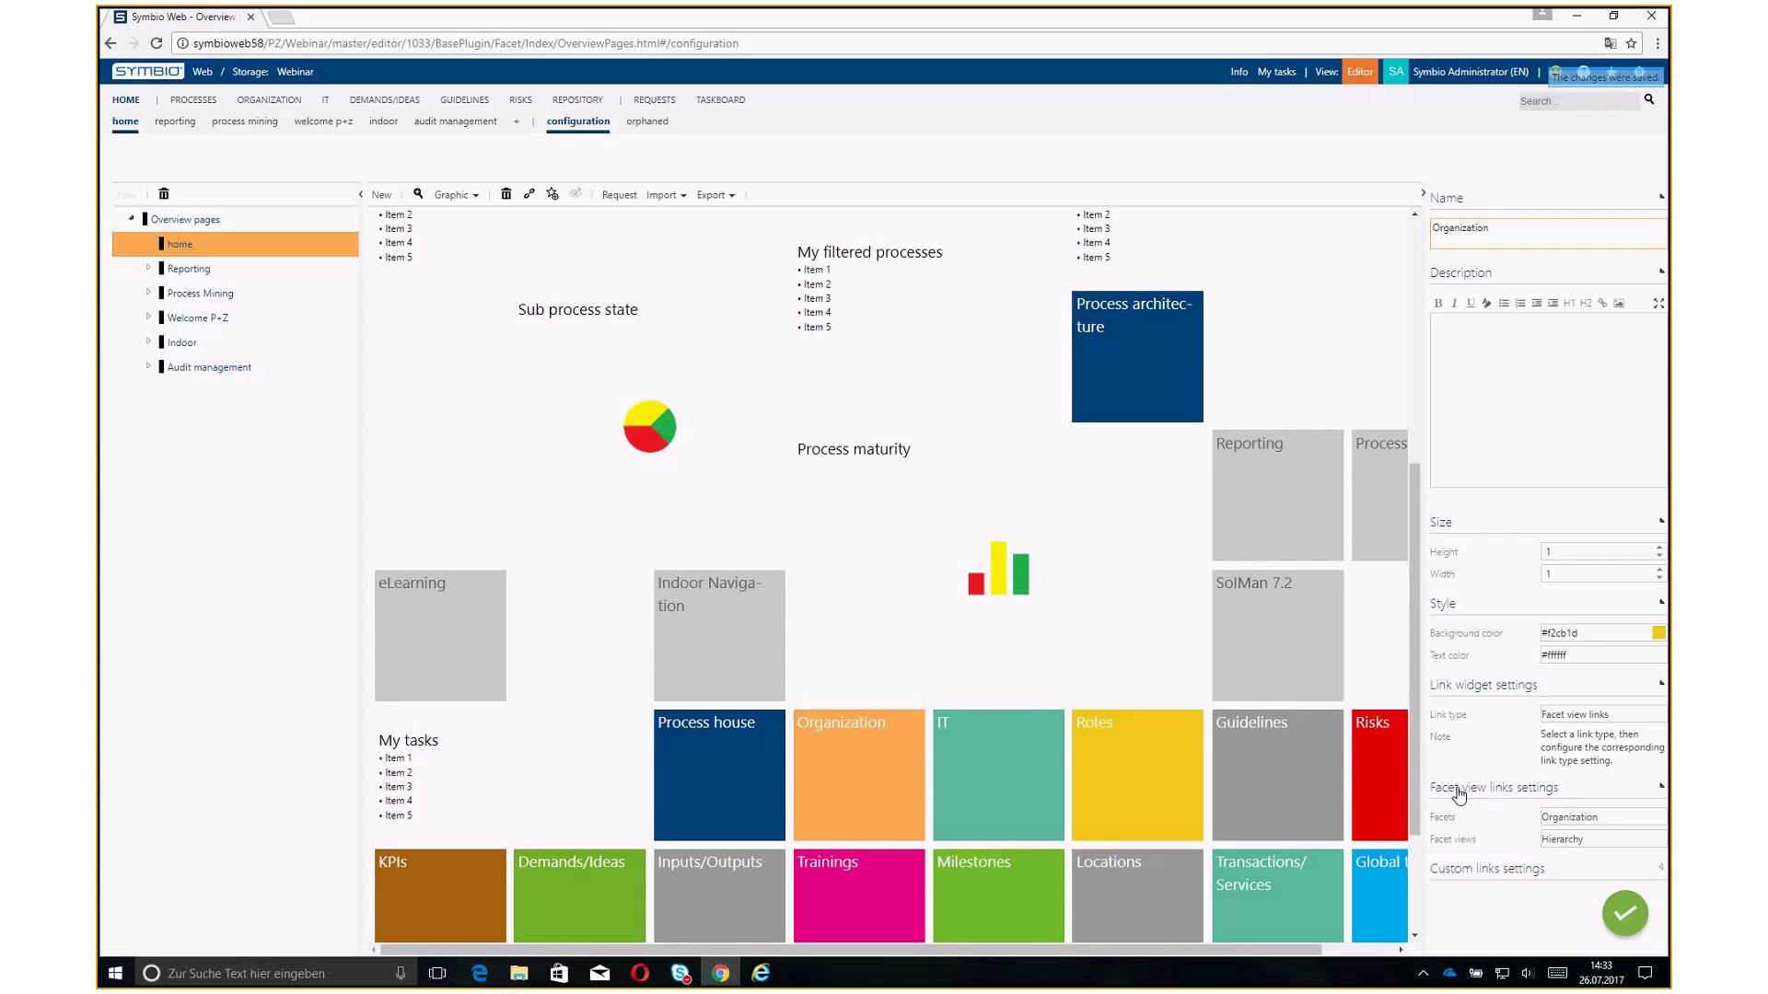
Review the available facets for the link widget, keep Organization selected, and finish configuring the home page
click(1606, 821)
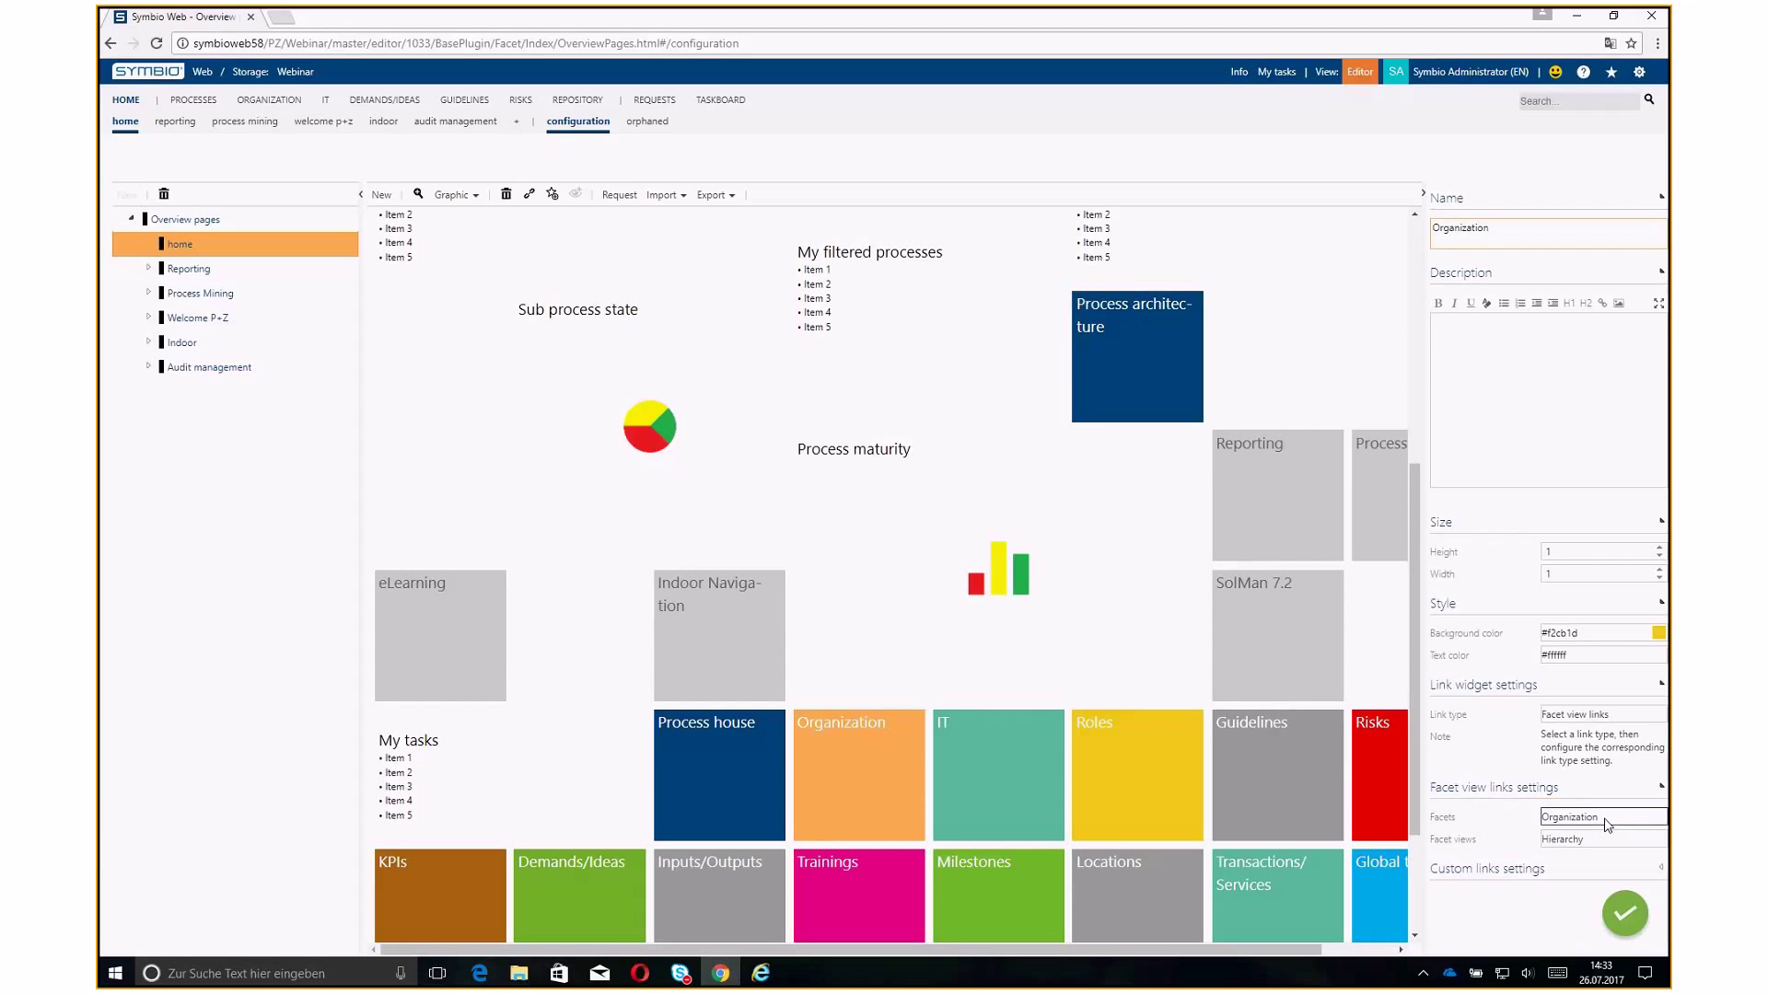
click(1606, 824)
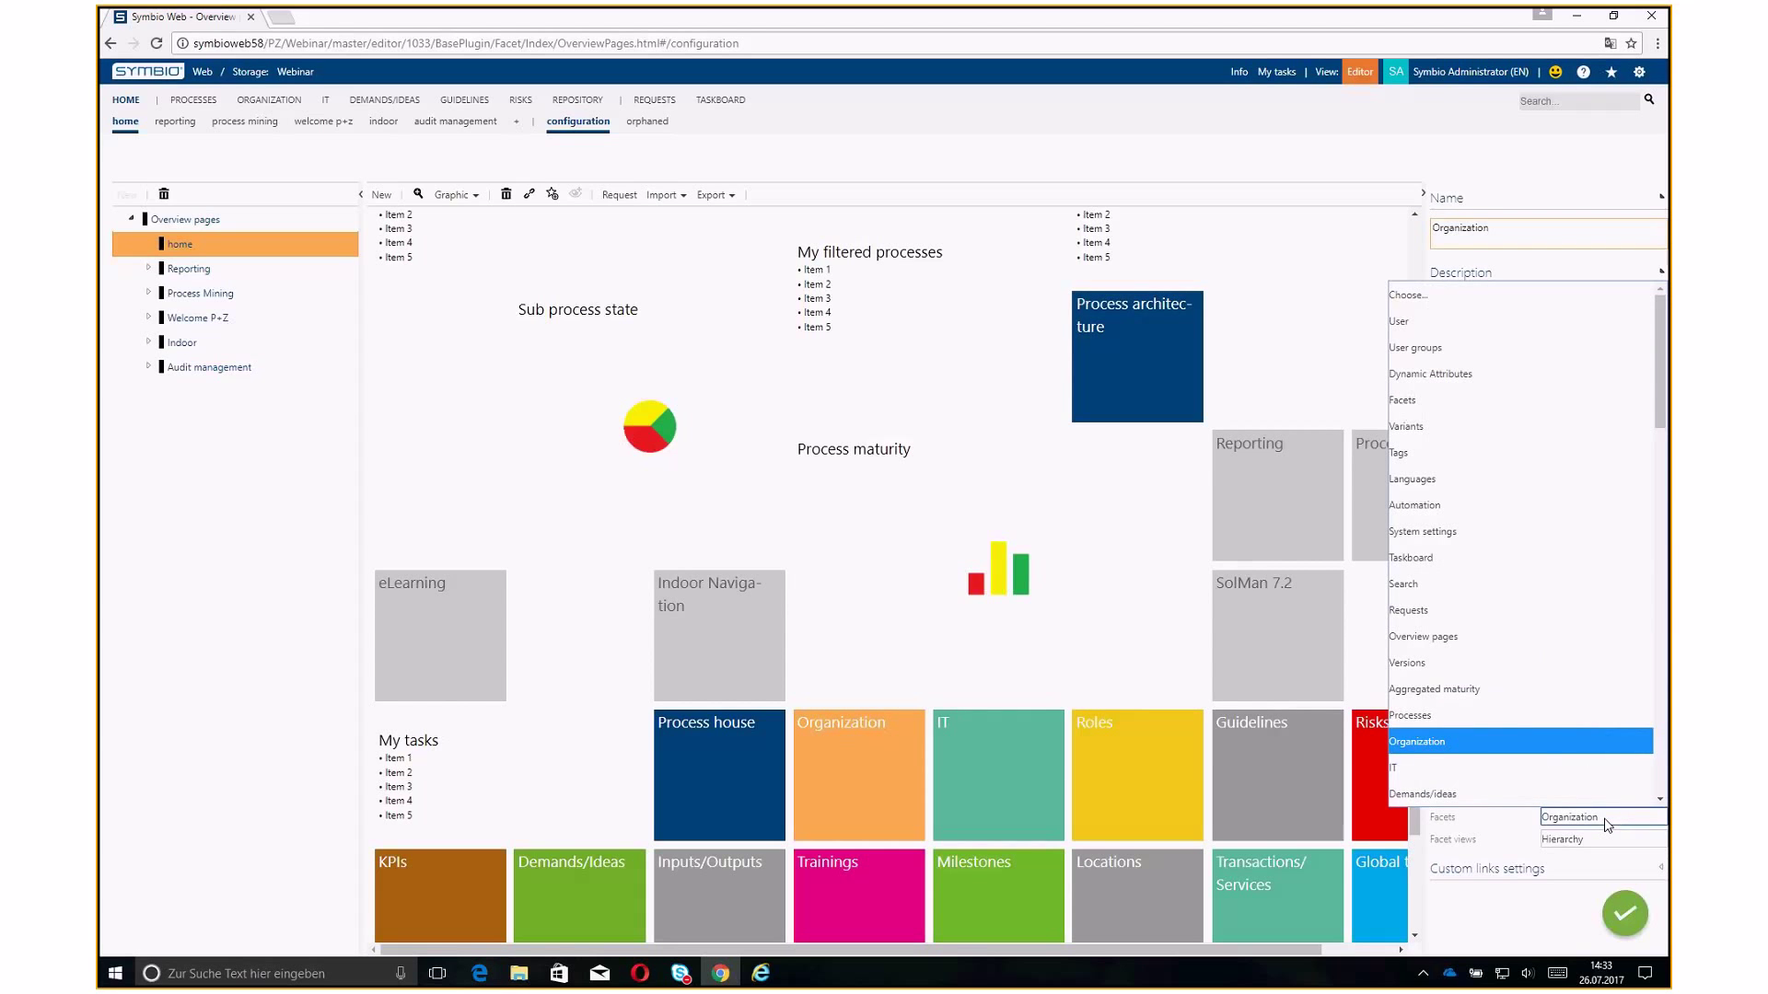
click(1549, 742)
click(1625, 913)
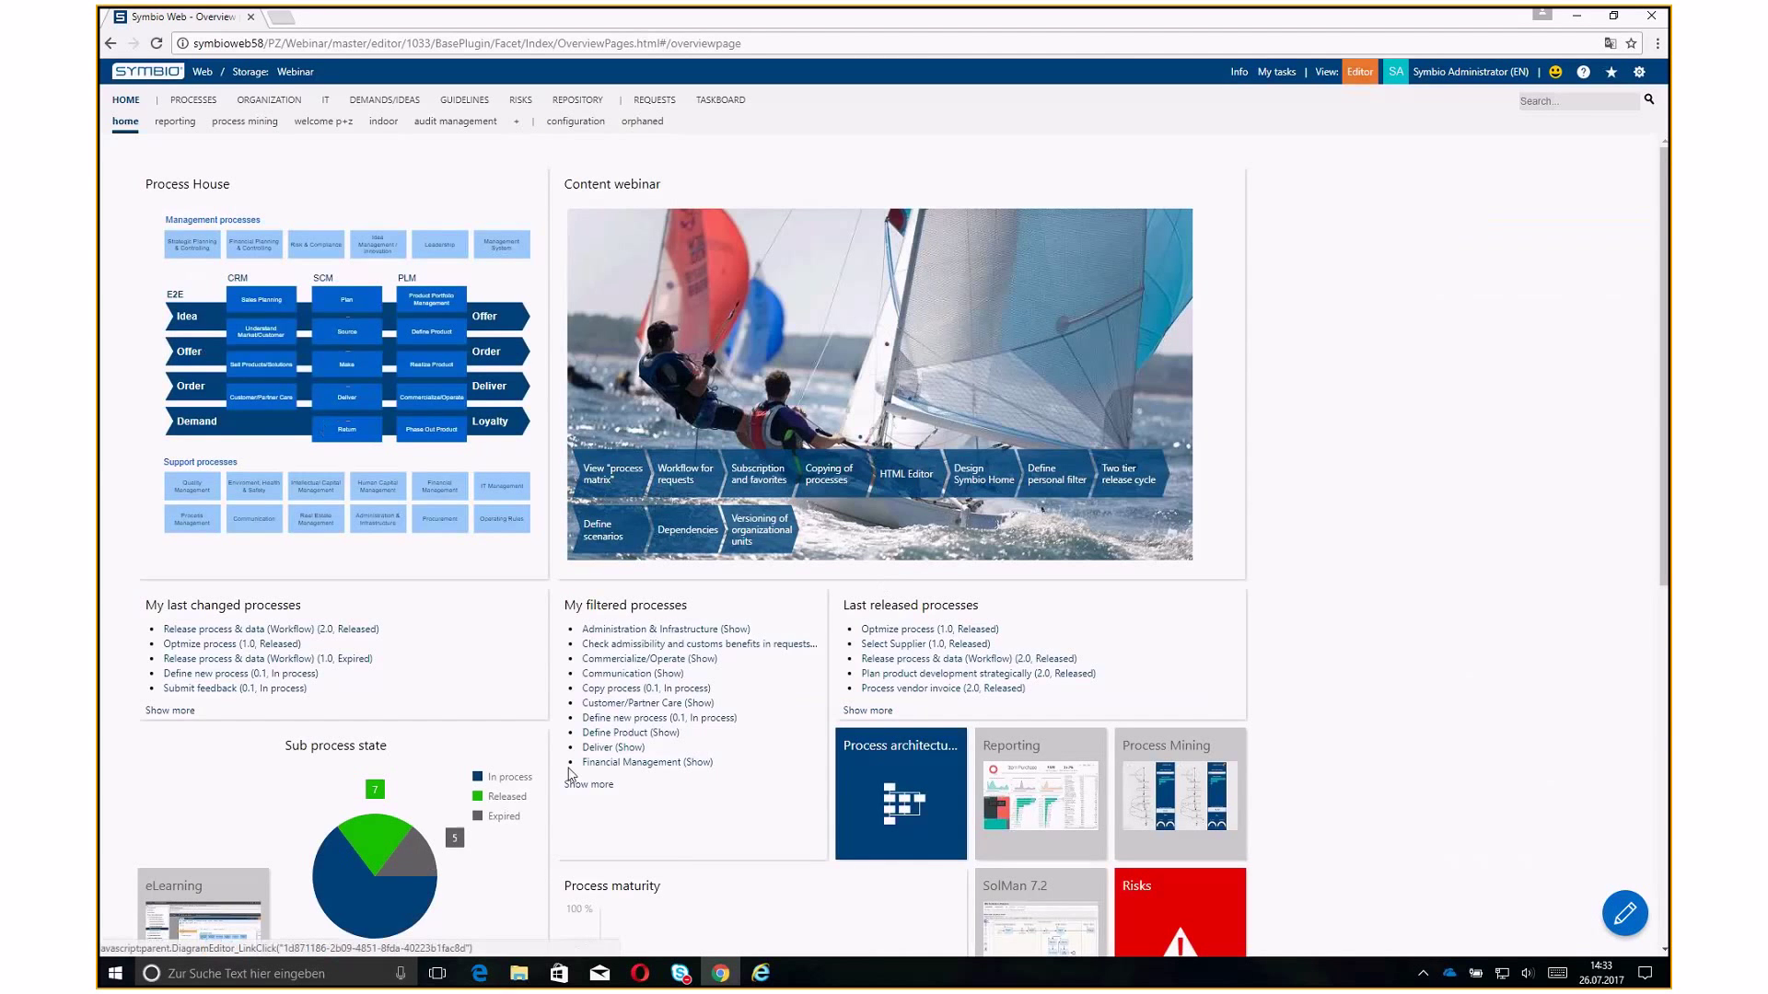
Open the organization hierarchy from its home page tile and expand the top-level Organization unit
scroll(569, 776, down, 5)
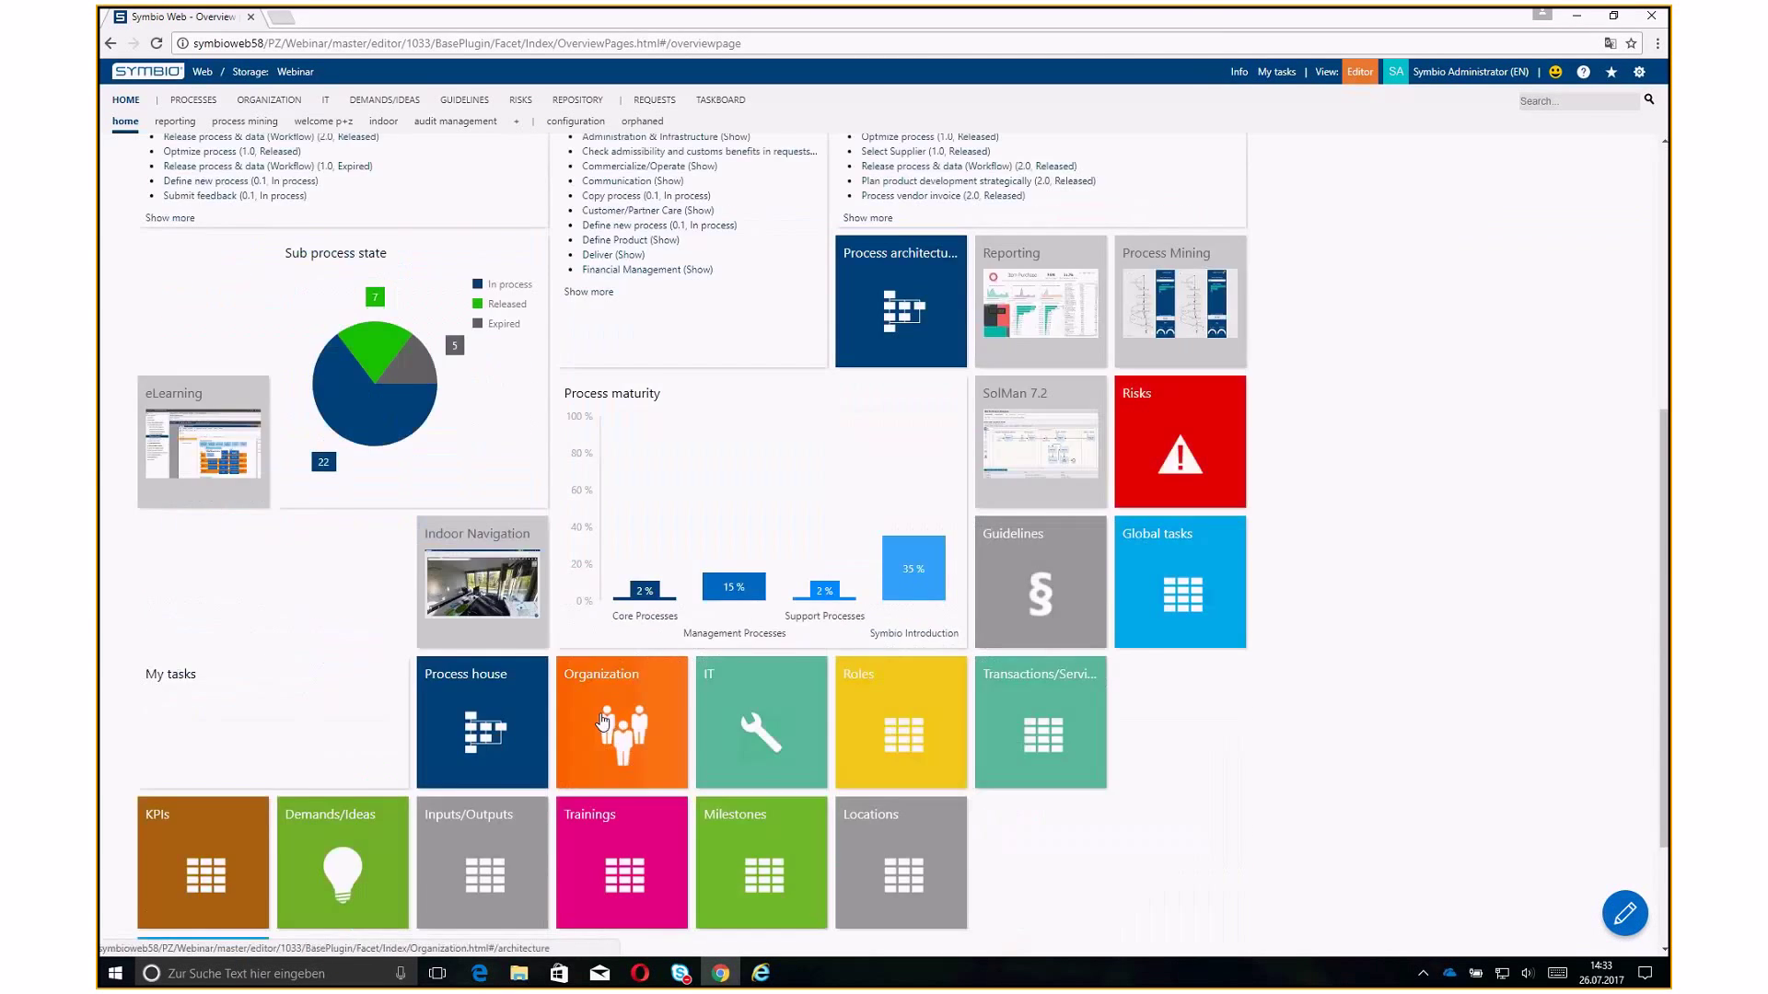
click(603, 721)
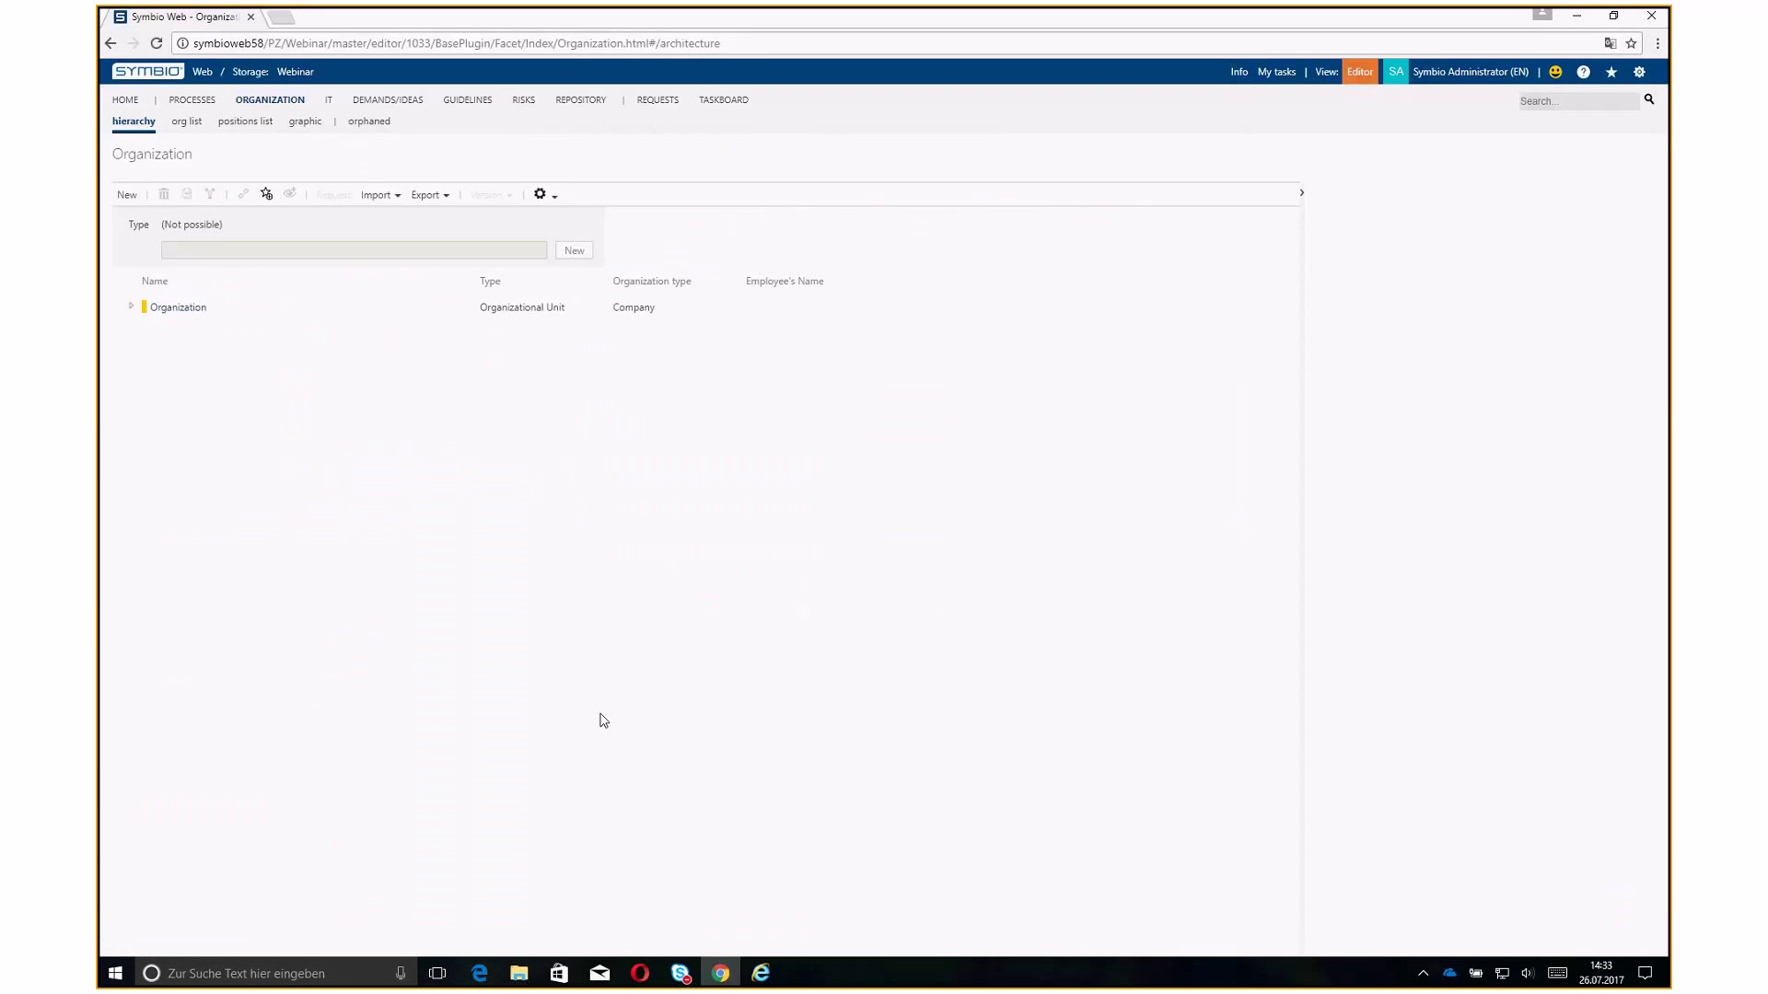
click(134, 311)
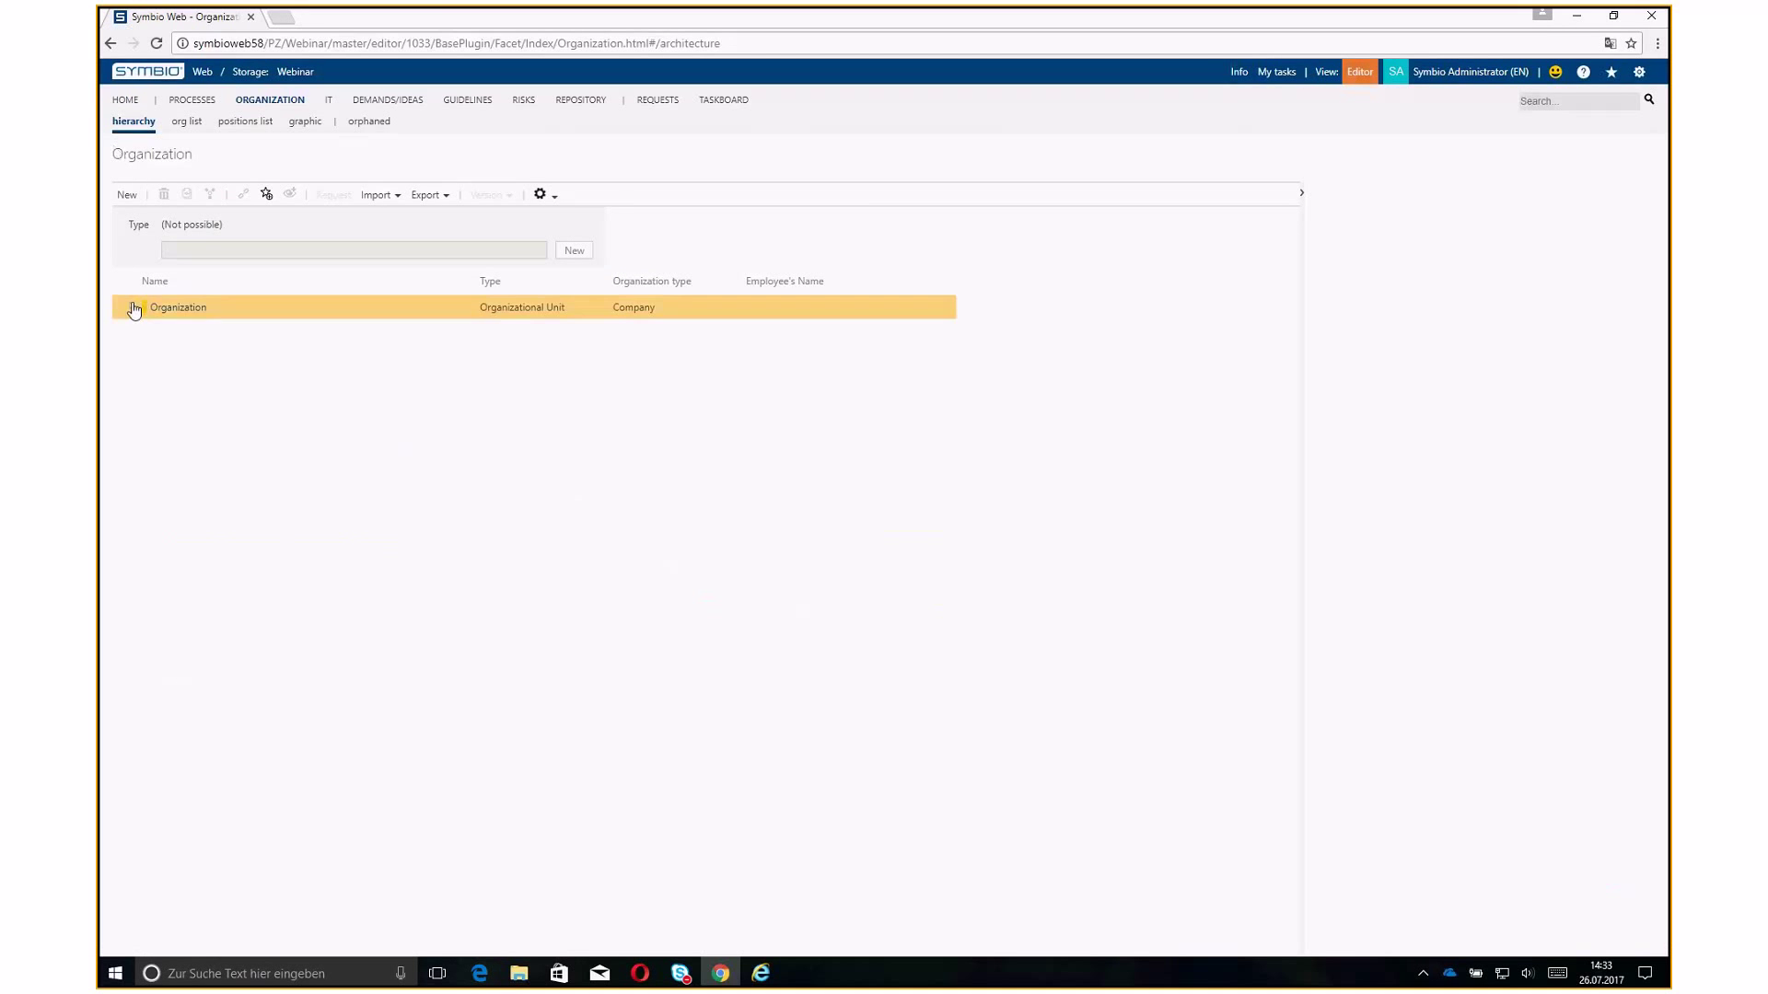
click(133, 310)
Expand the Management board unit and display the organization as a graphic
click(150, 337)
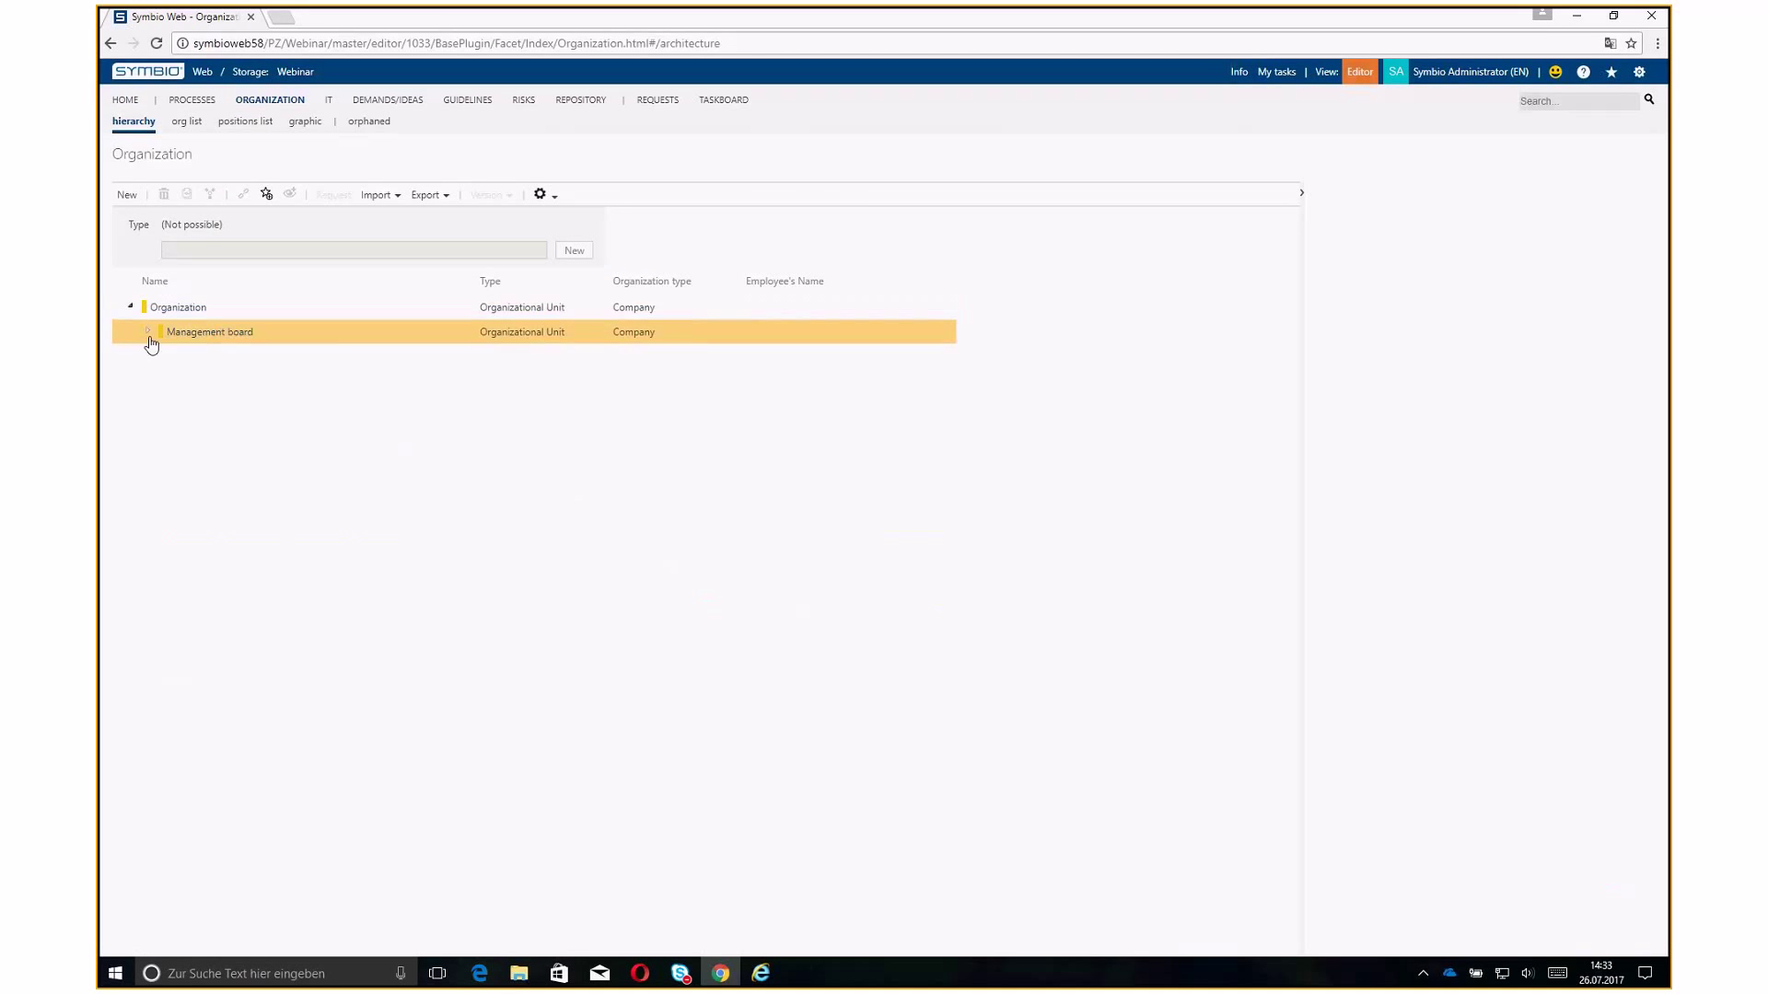
click(147, 332)
click(246, 315)
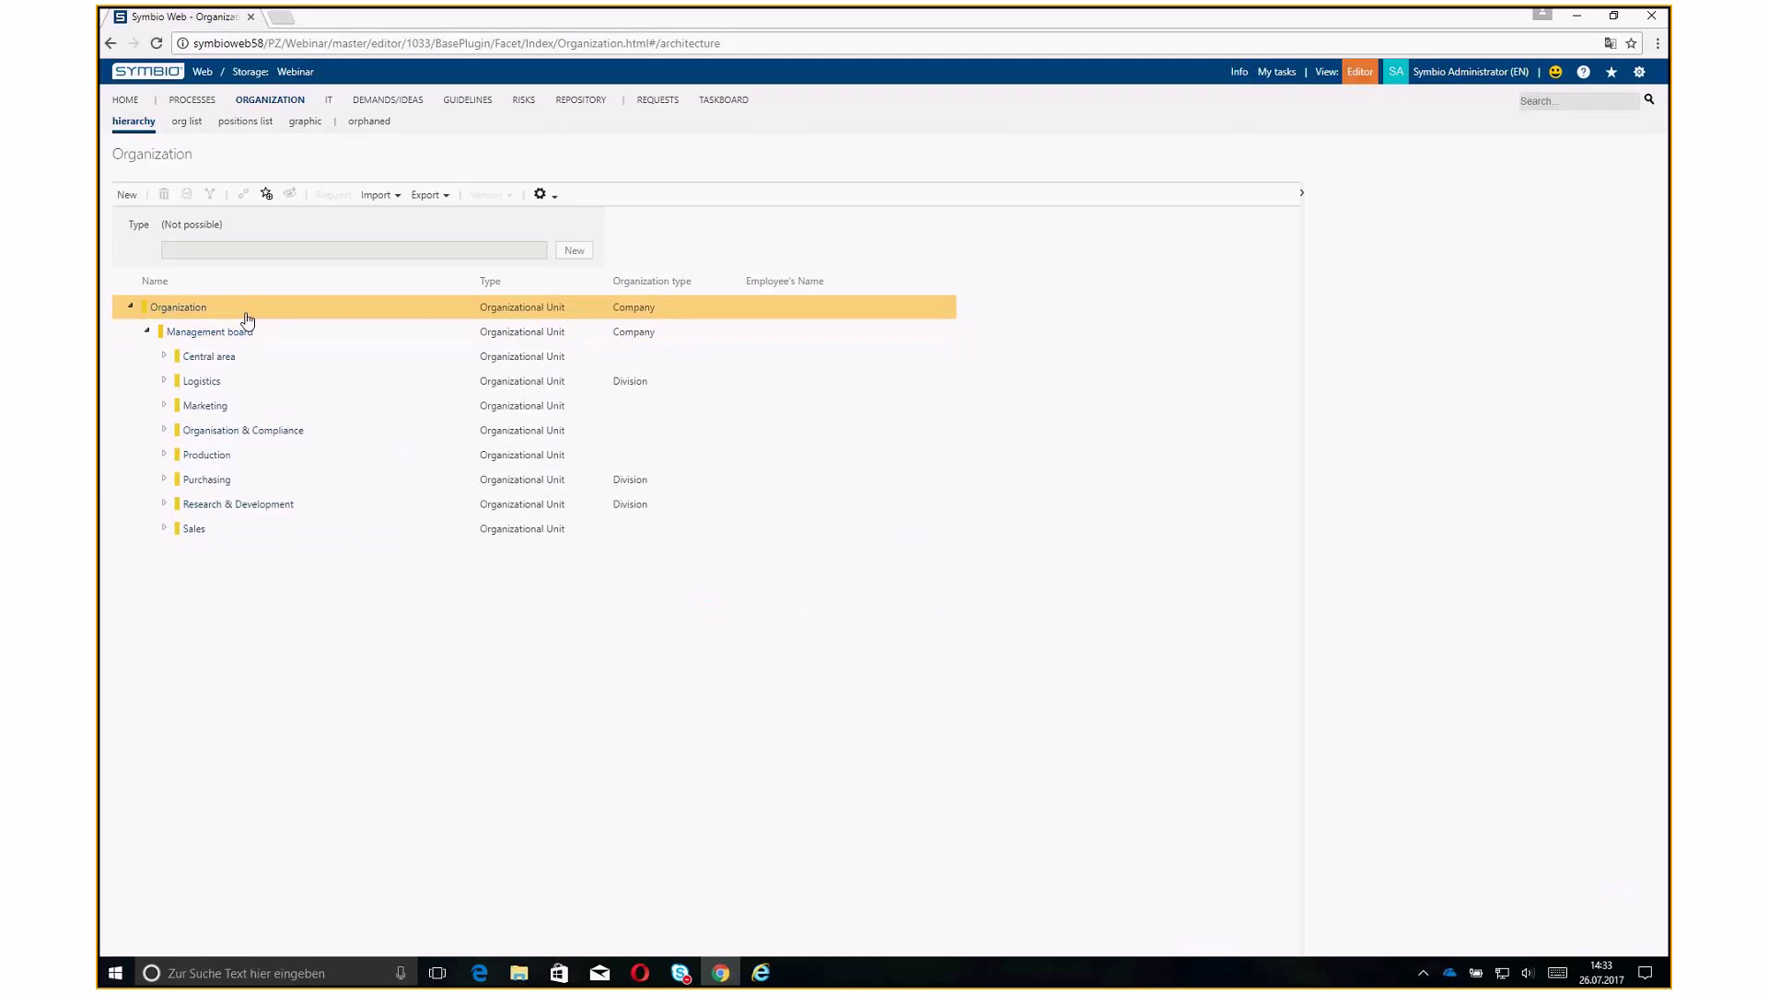
click(304, 121)
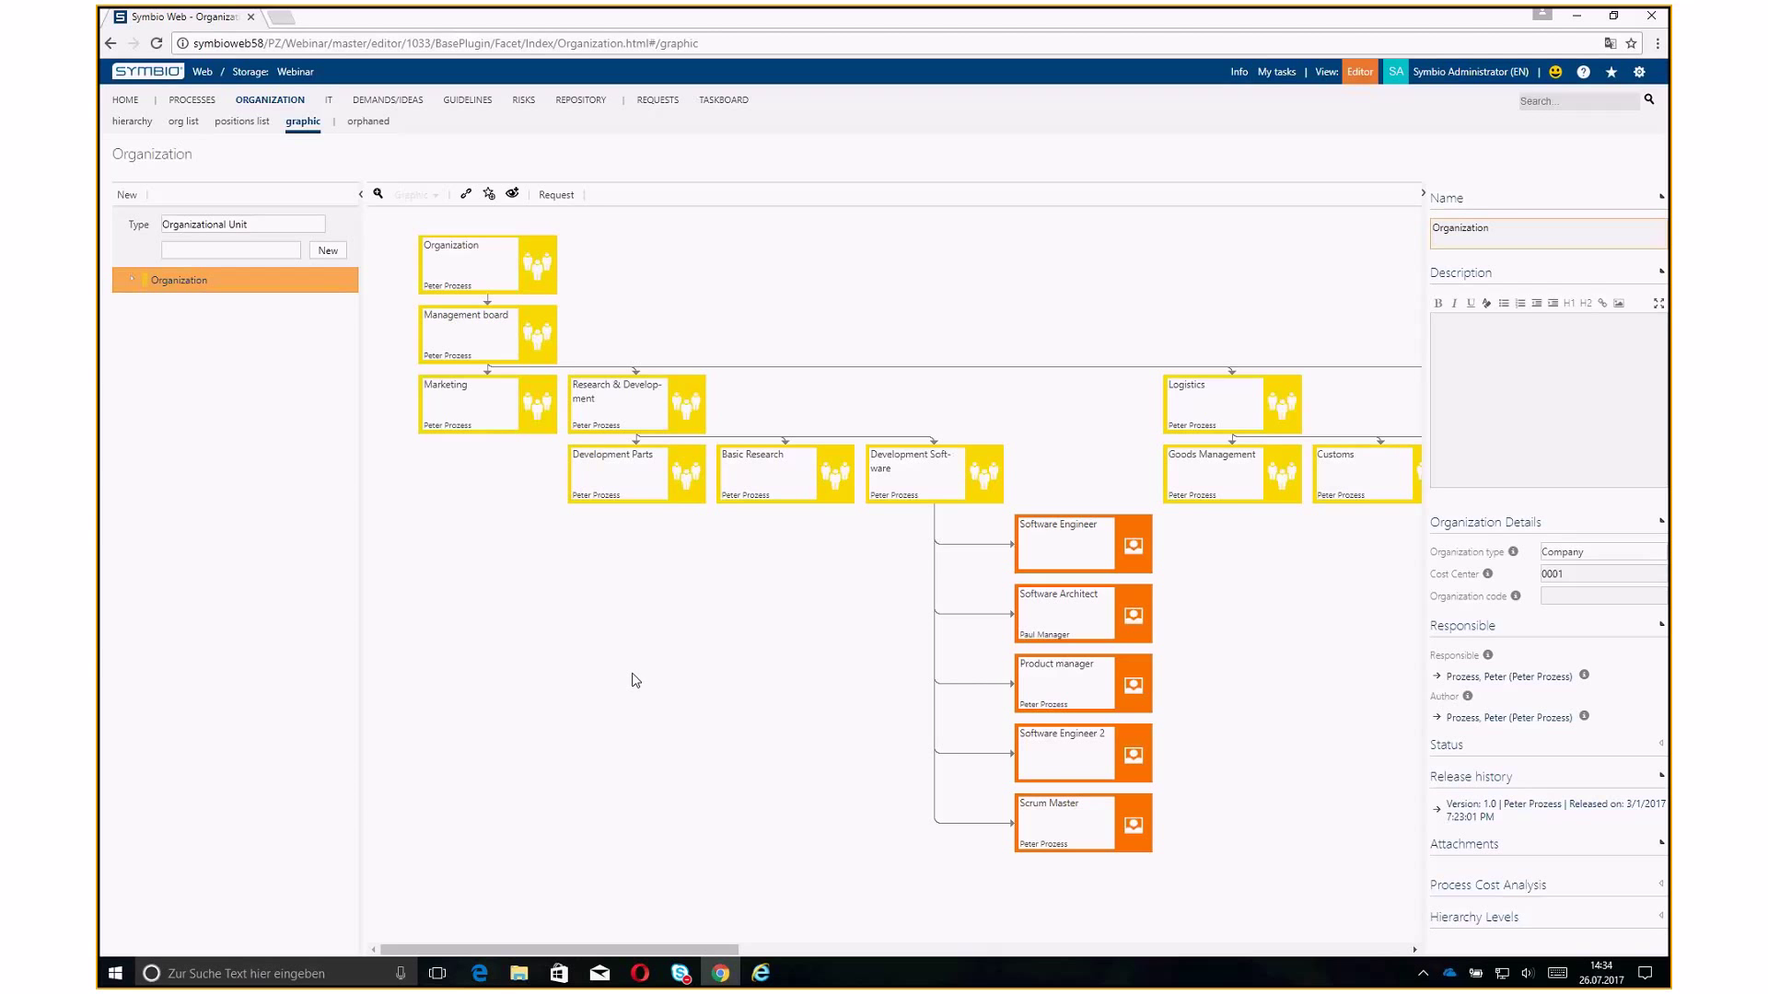
Log out of the administrator account and log in with the manager's stored user name
click(1470, 72)
click(1511, 517)
click(777, 307)
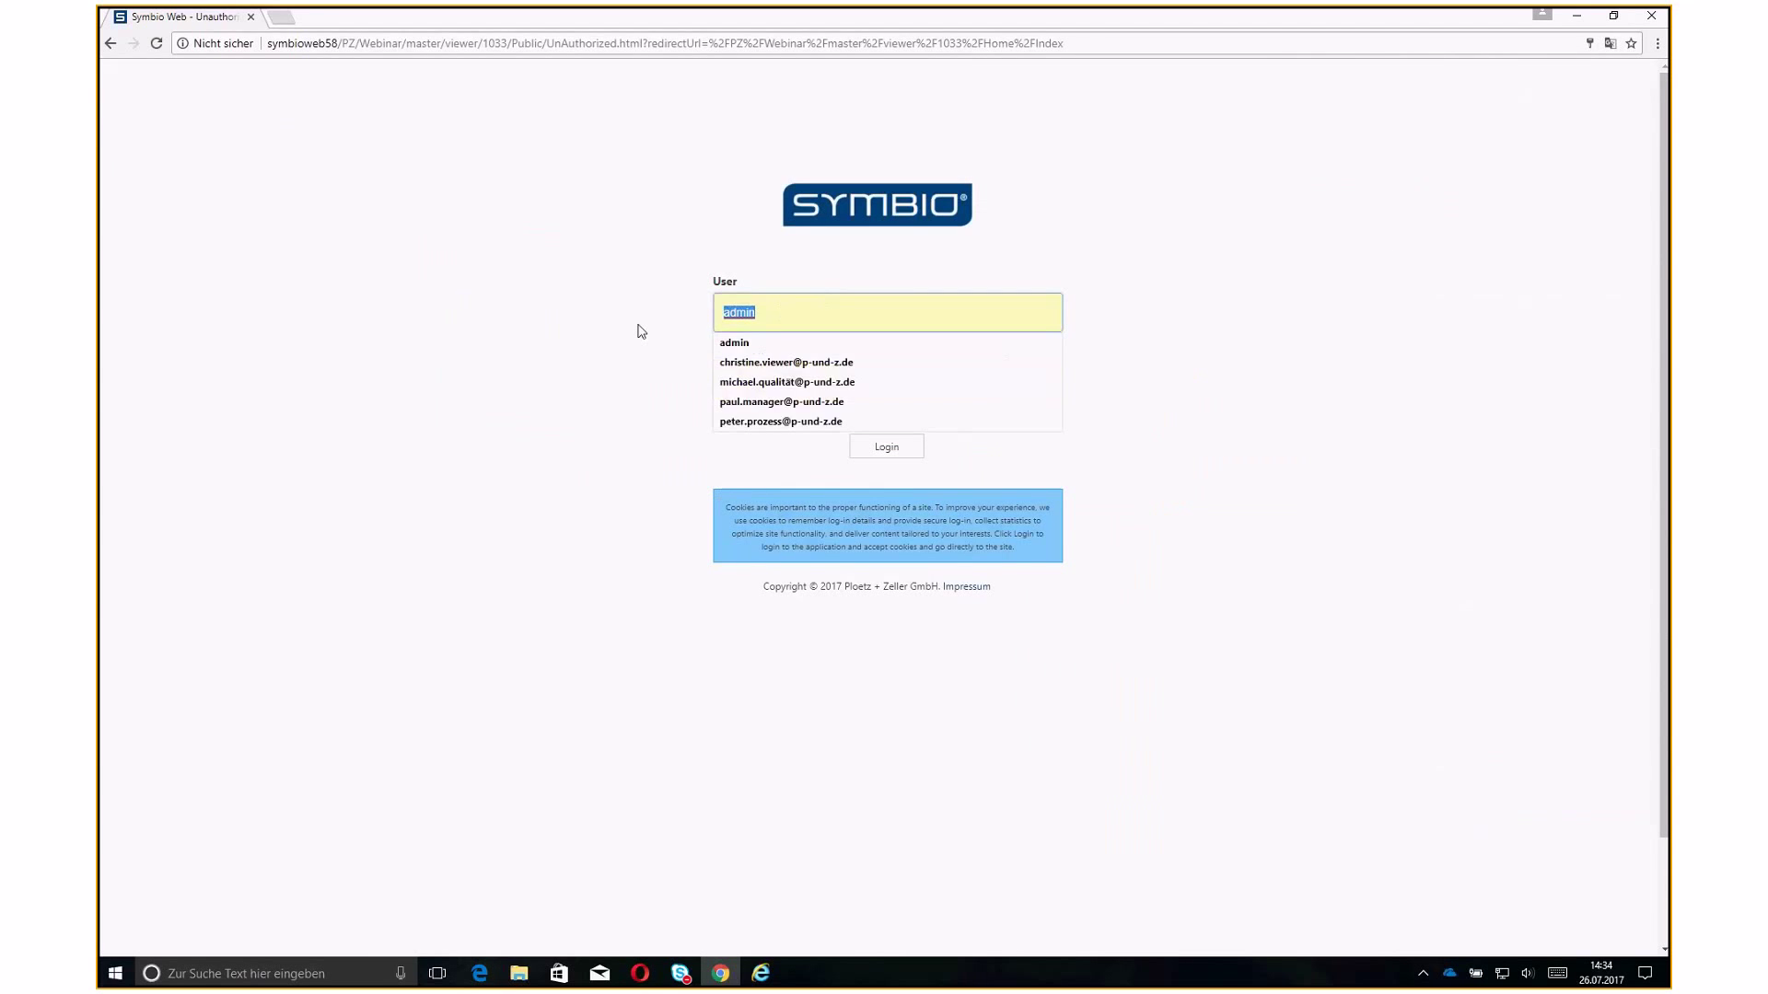
text(pa)
click(711, 343)
click(876, 447)
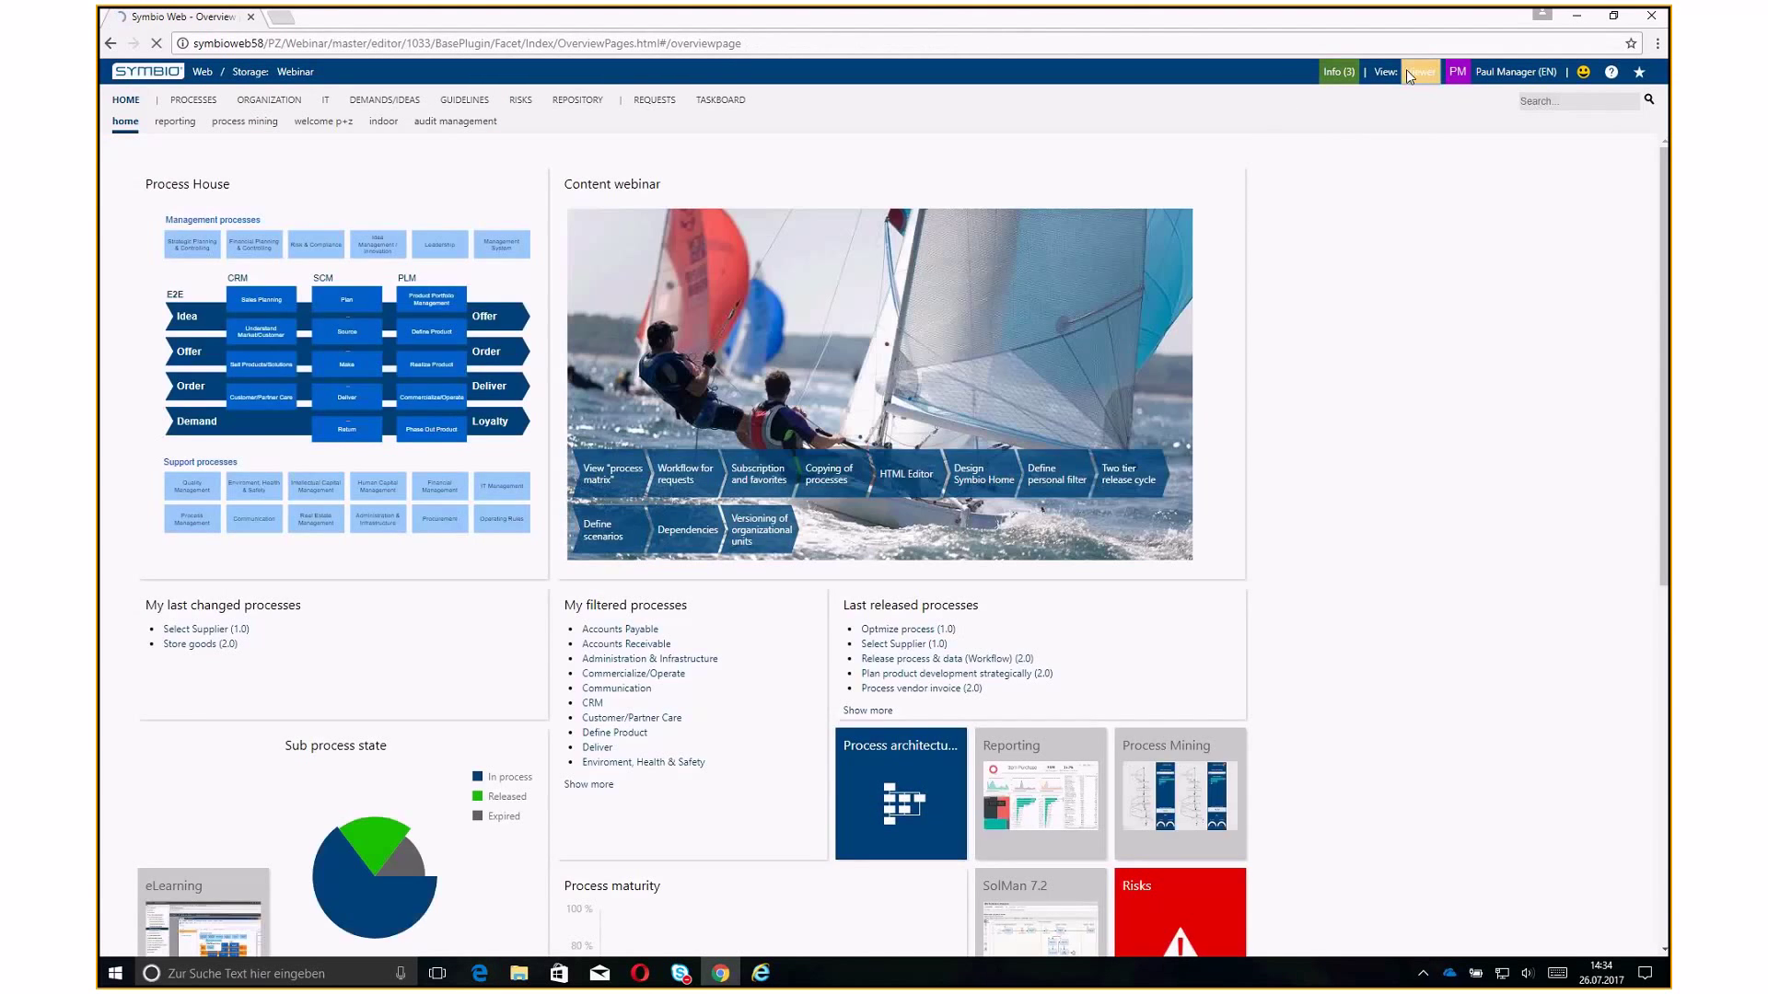
Switch to the Editor view and check the roles in the manager's user information
click(1408, 71)
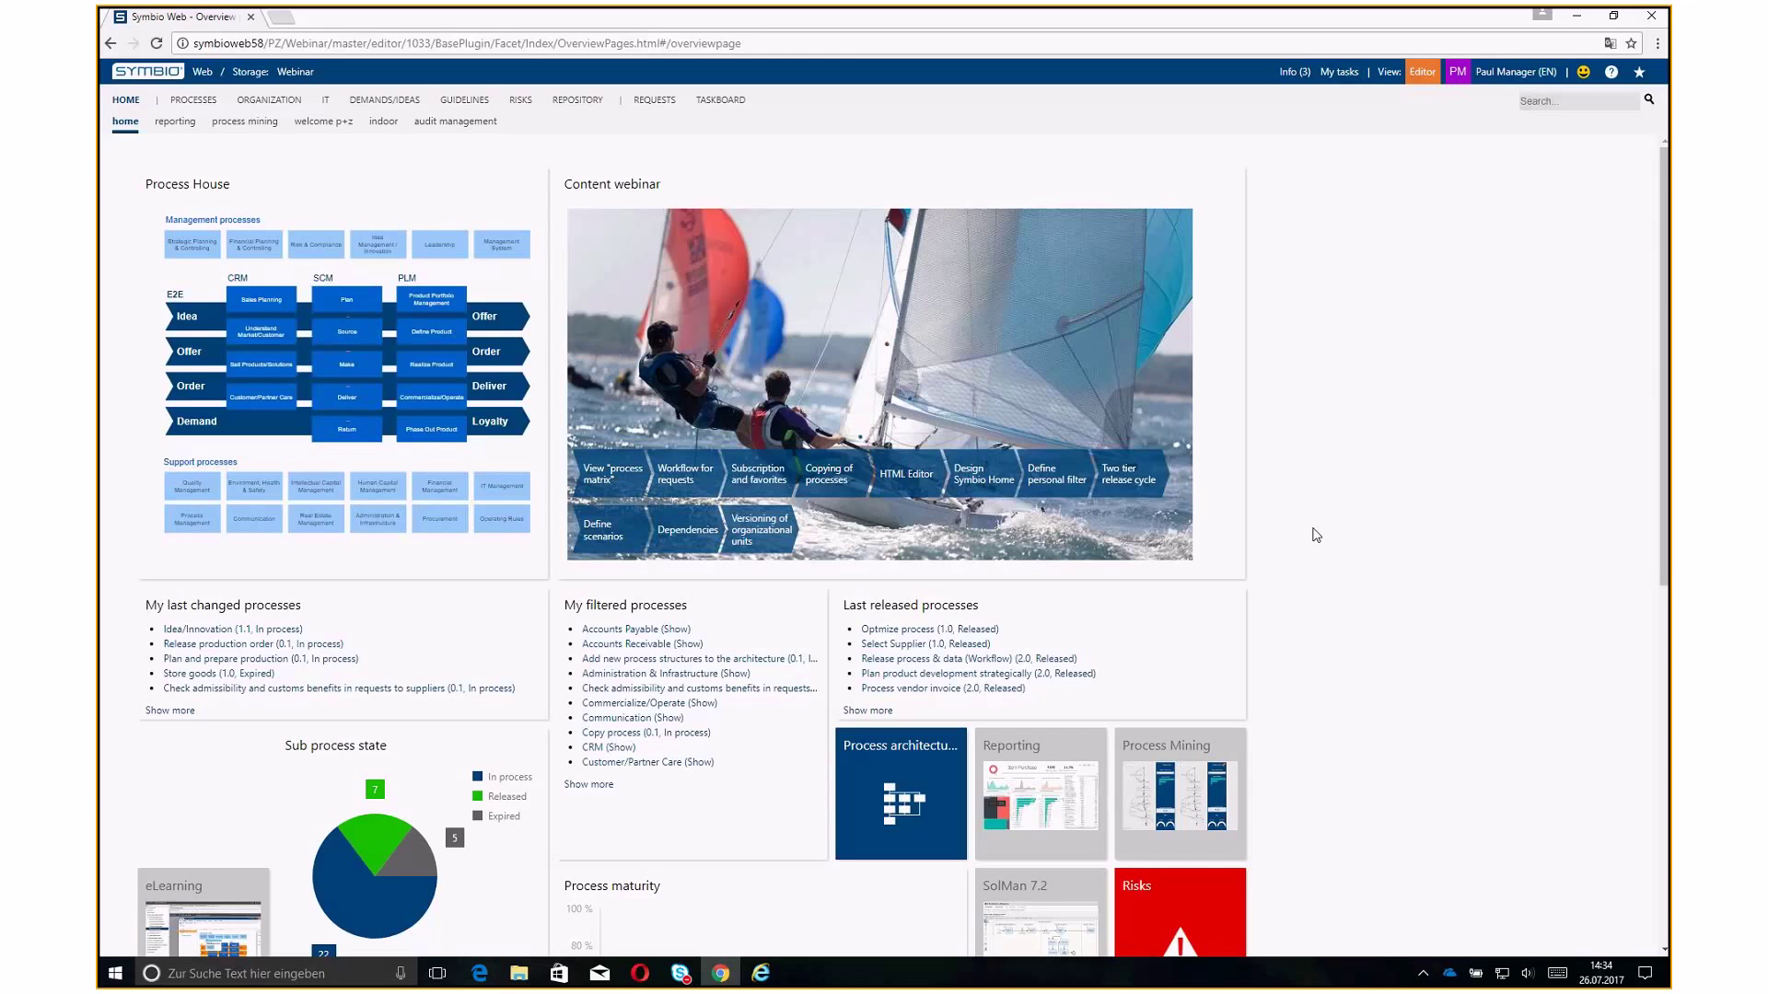
click(1486, 80)
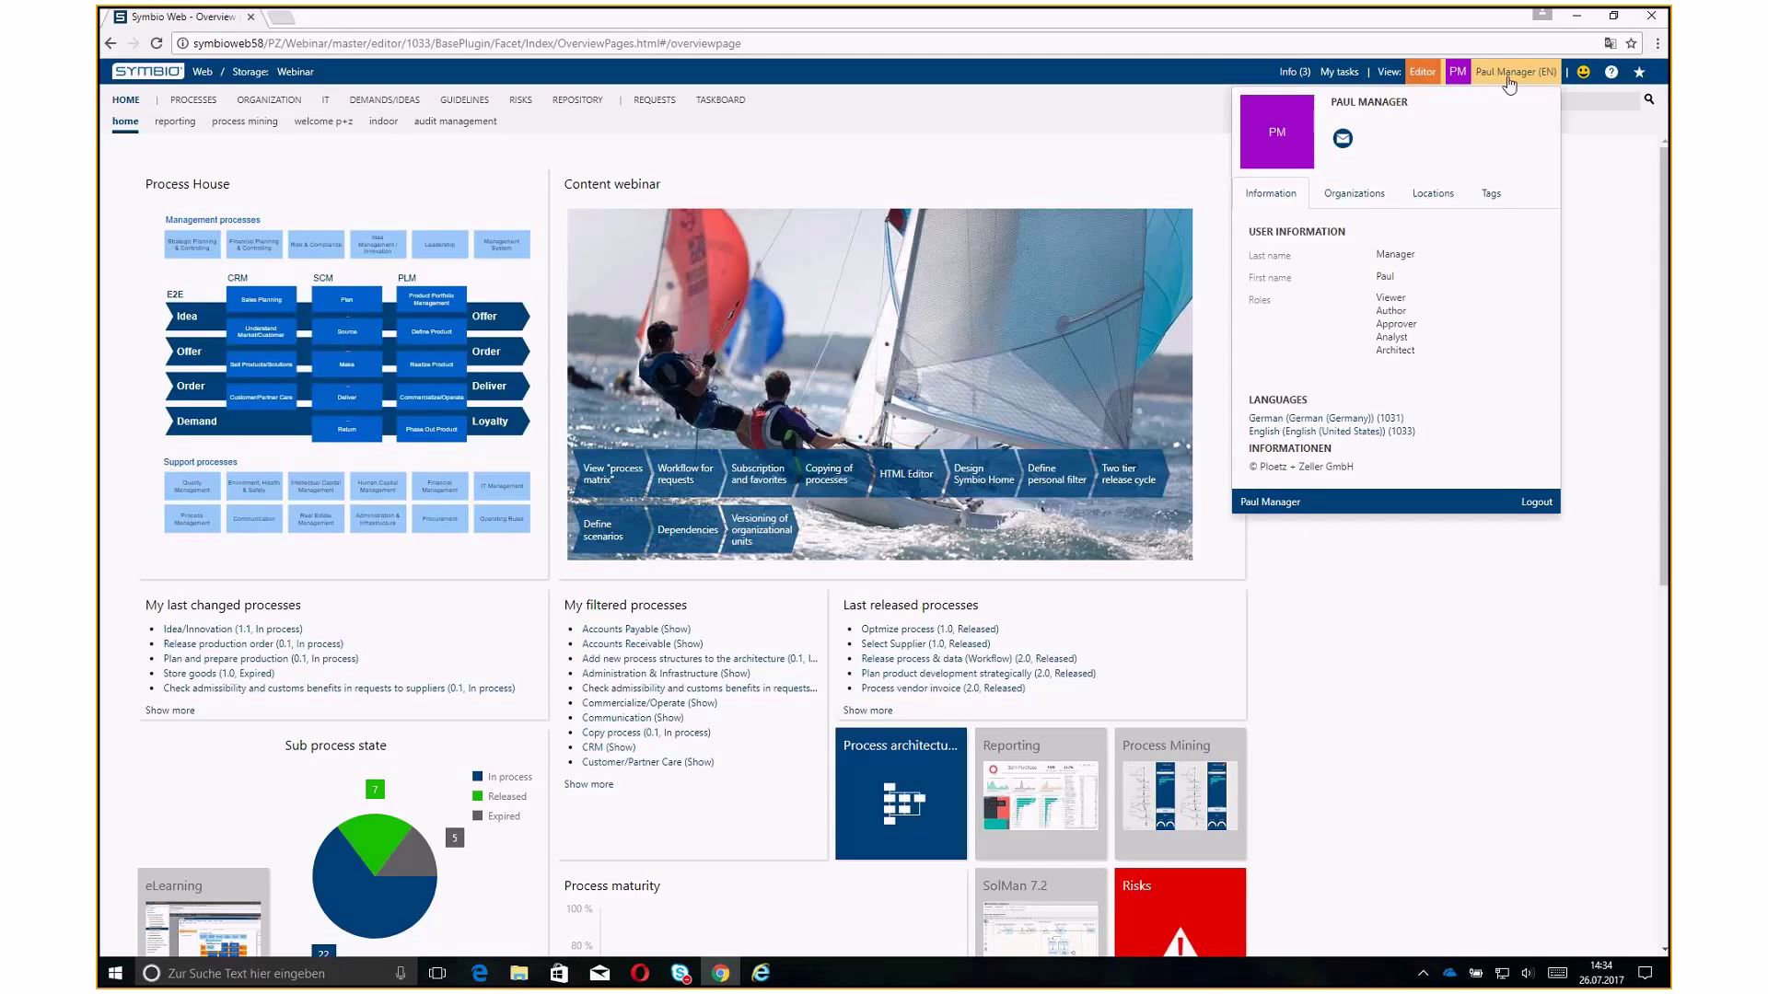
Create a building block named "BPM systems" under the IT architecture
click(325, 103)
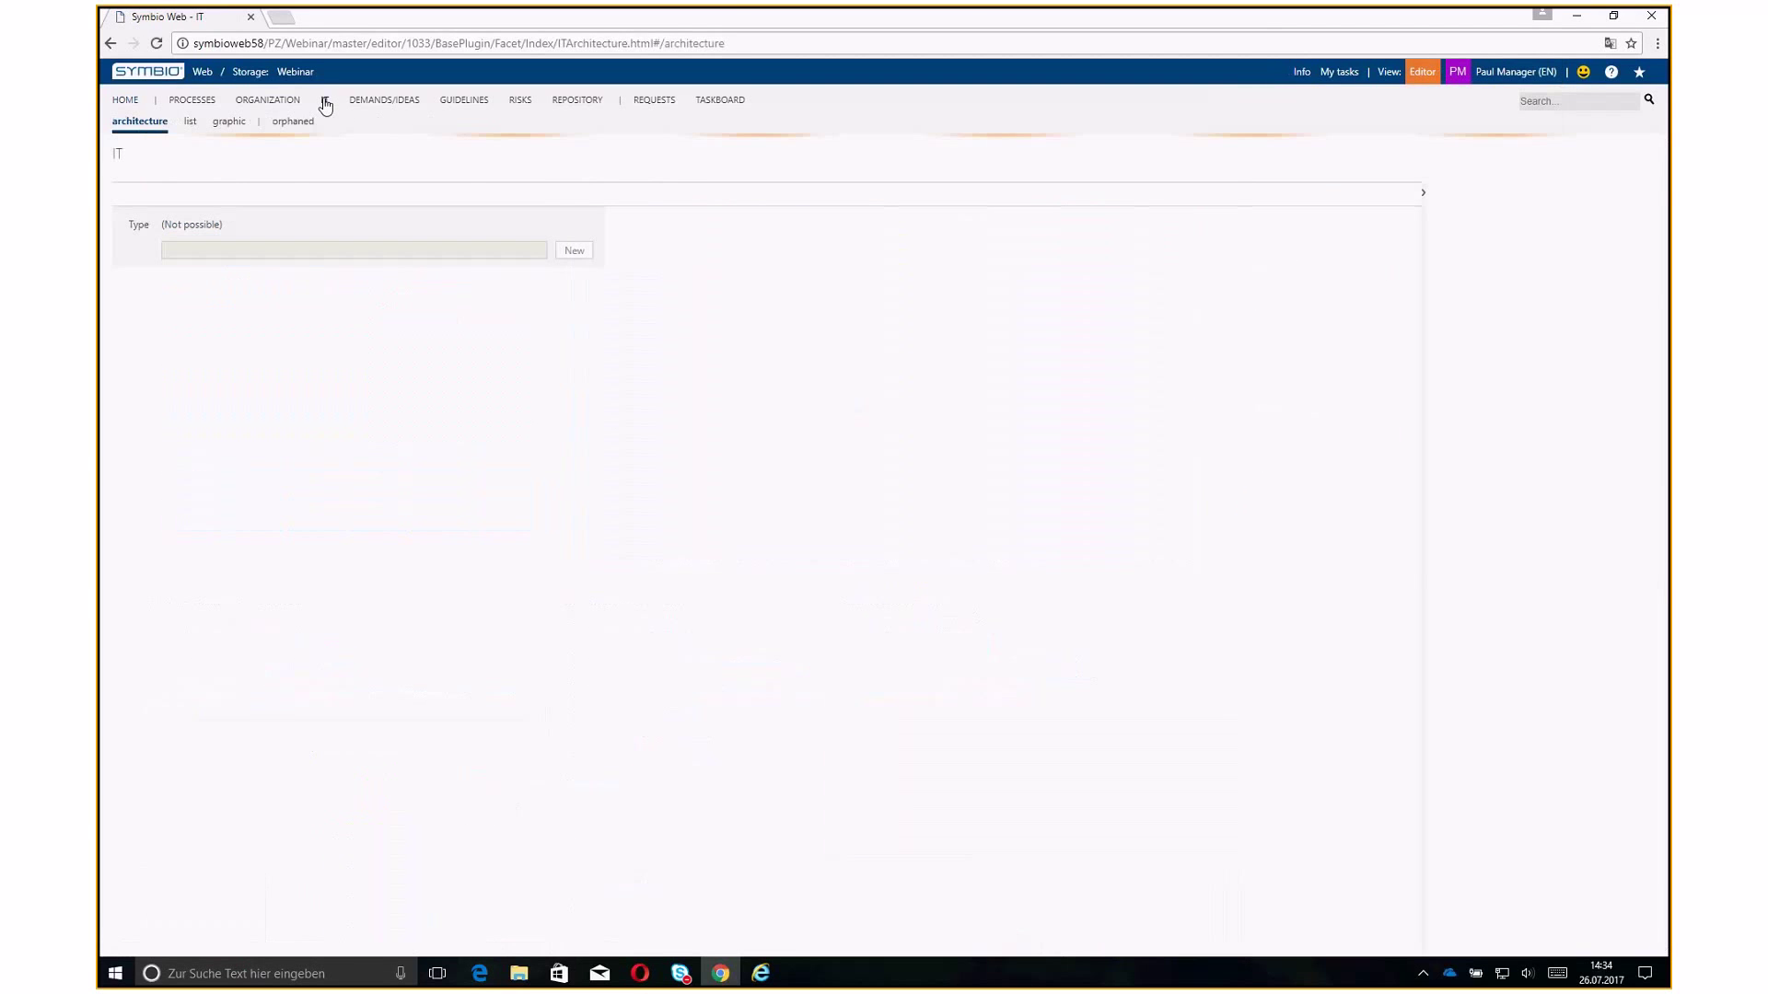
click(272, 321)
click(227, 257)
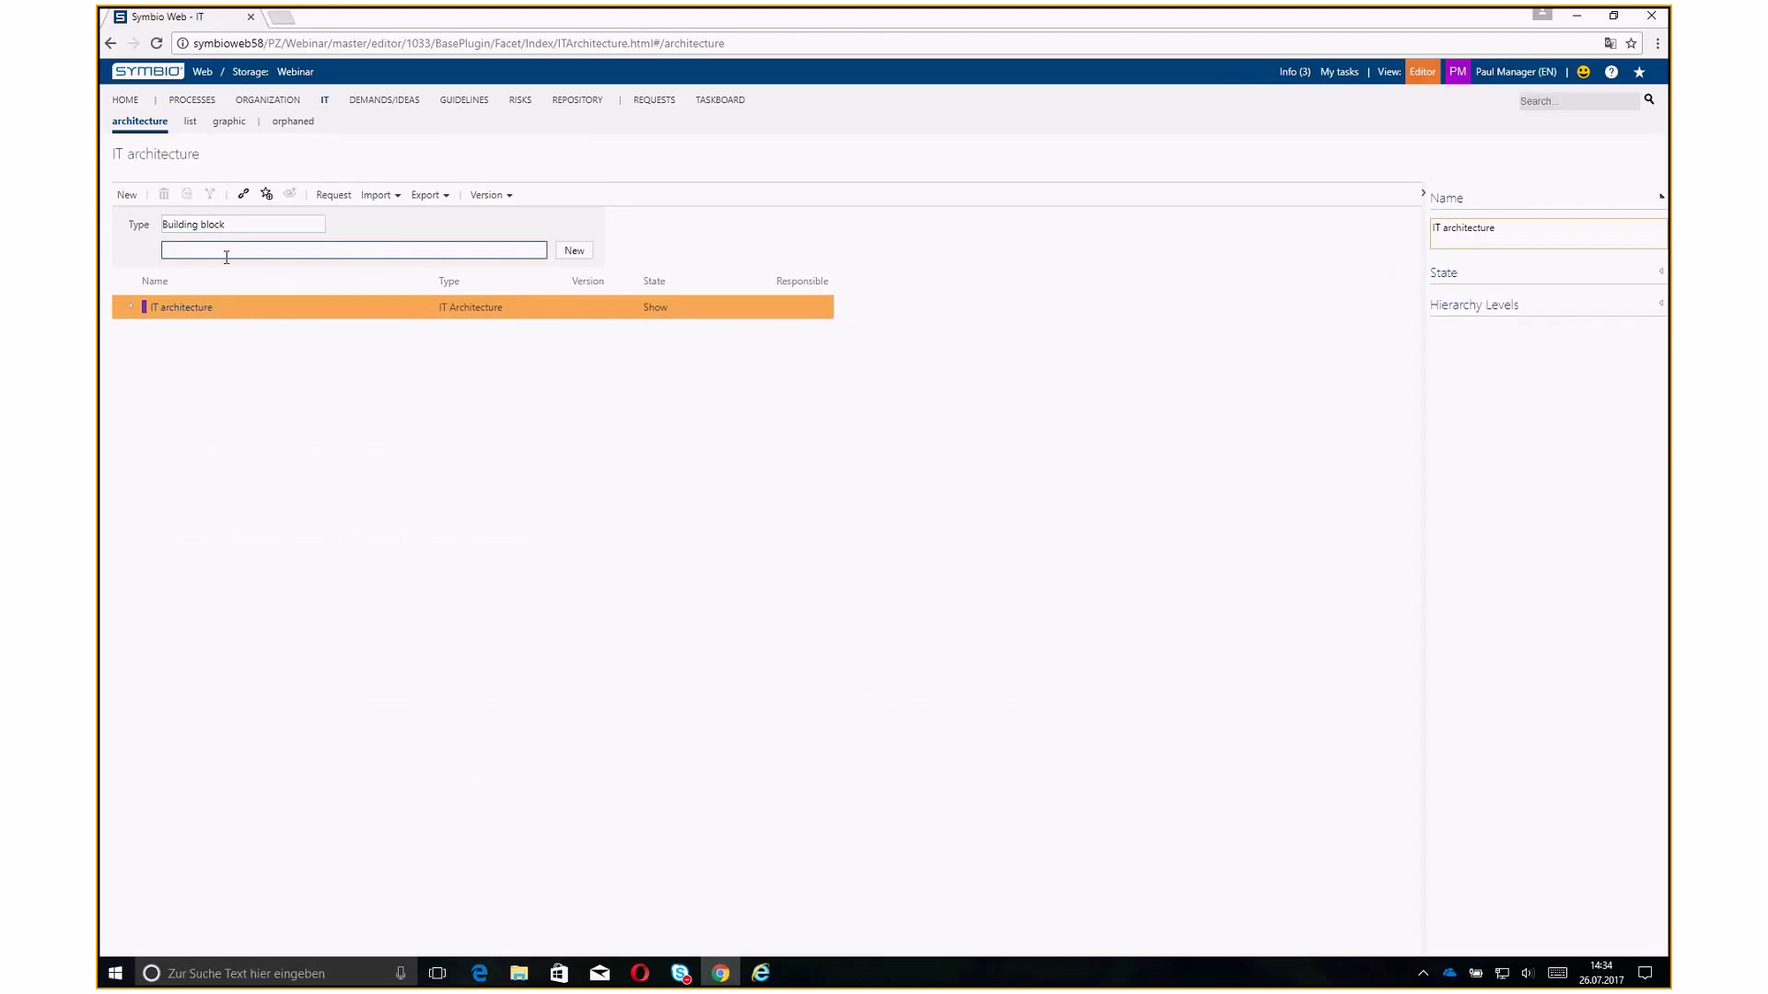
text(BPM systems)
key(Return)
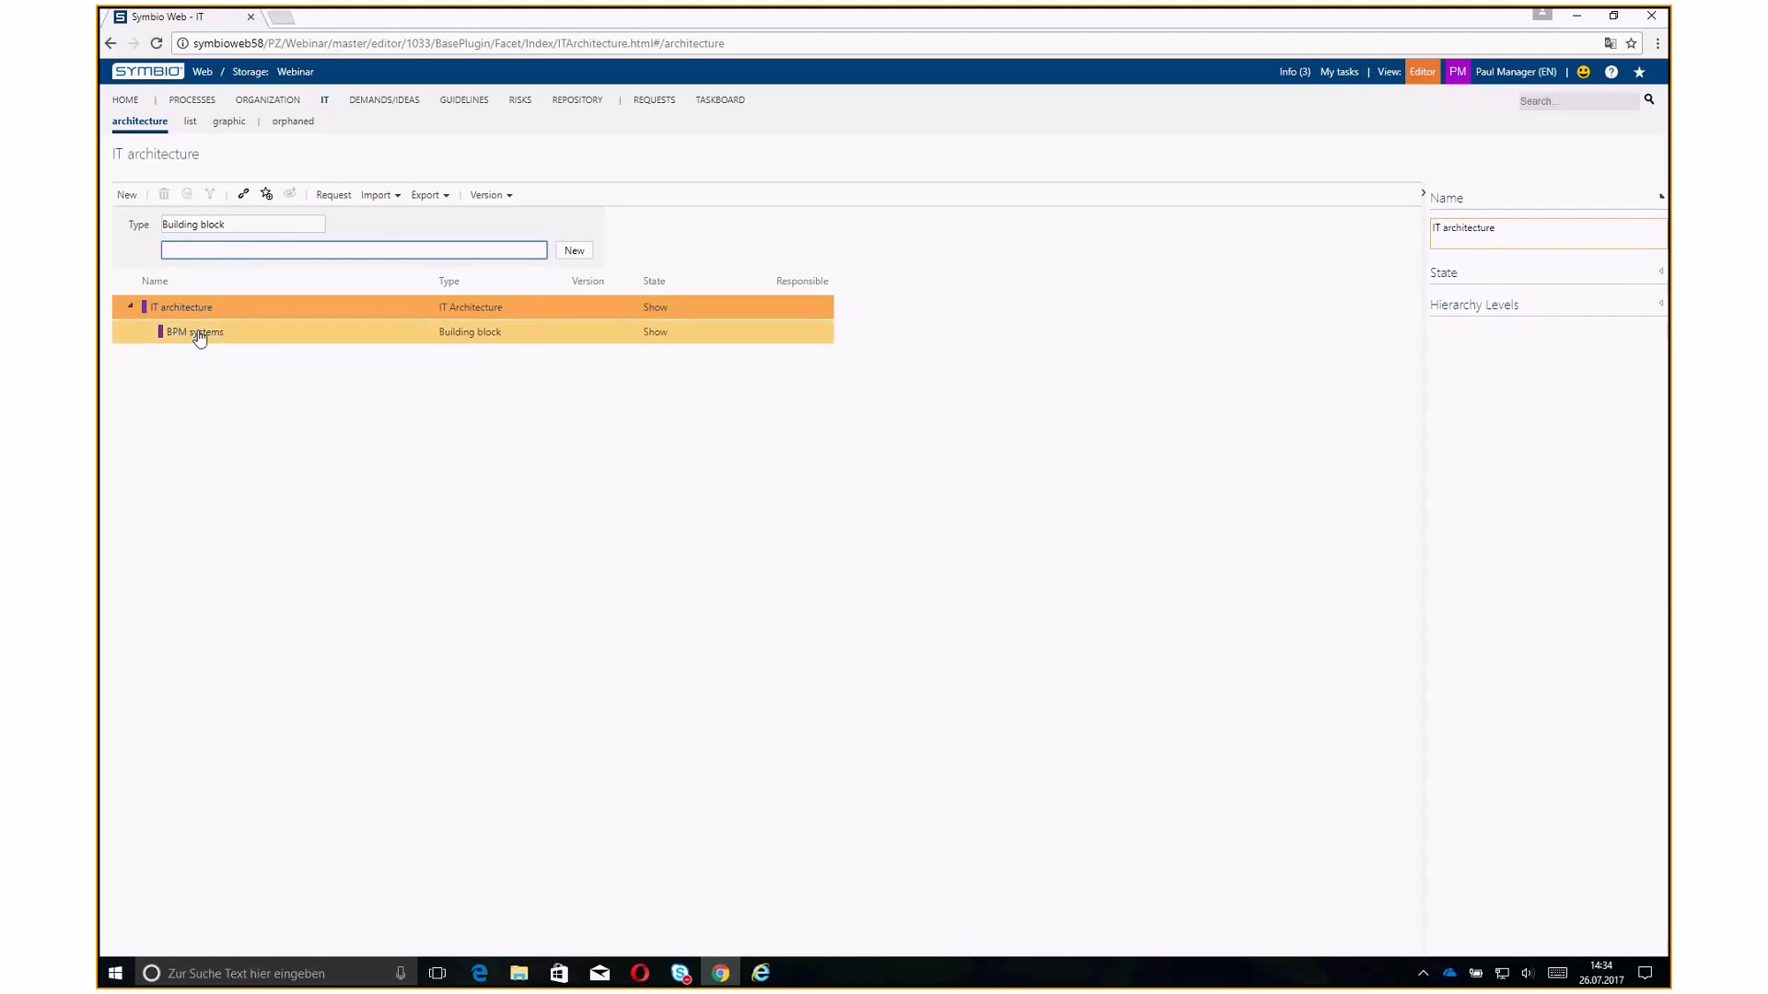
Add two elements of type System, "Symbio Web" and "Symbio e Learning", under the BPM systems building block
click(276, 336)
click(247, 225)
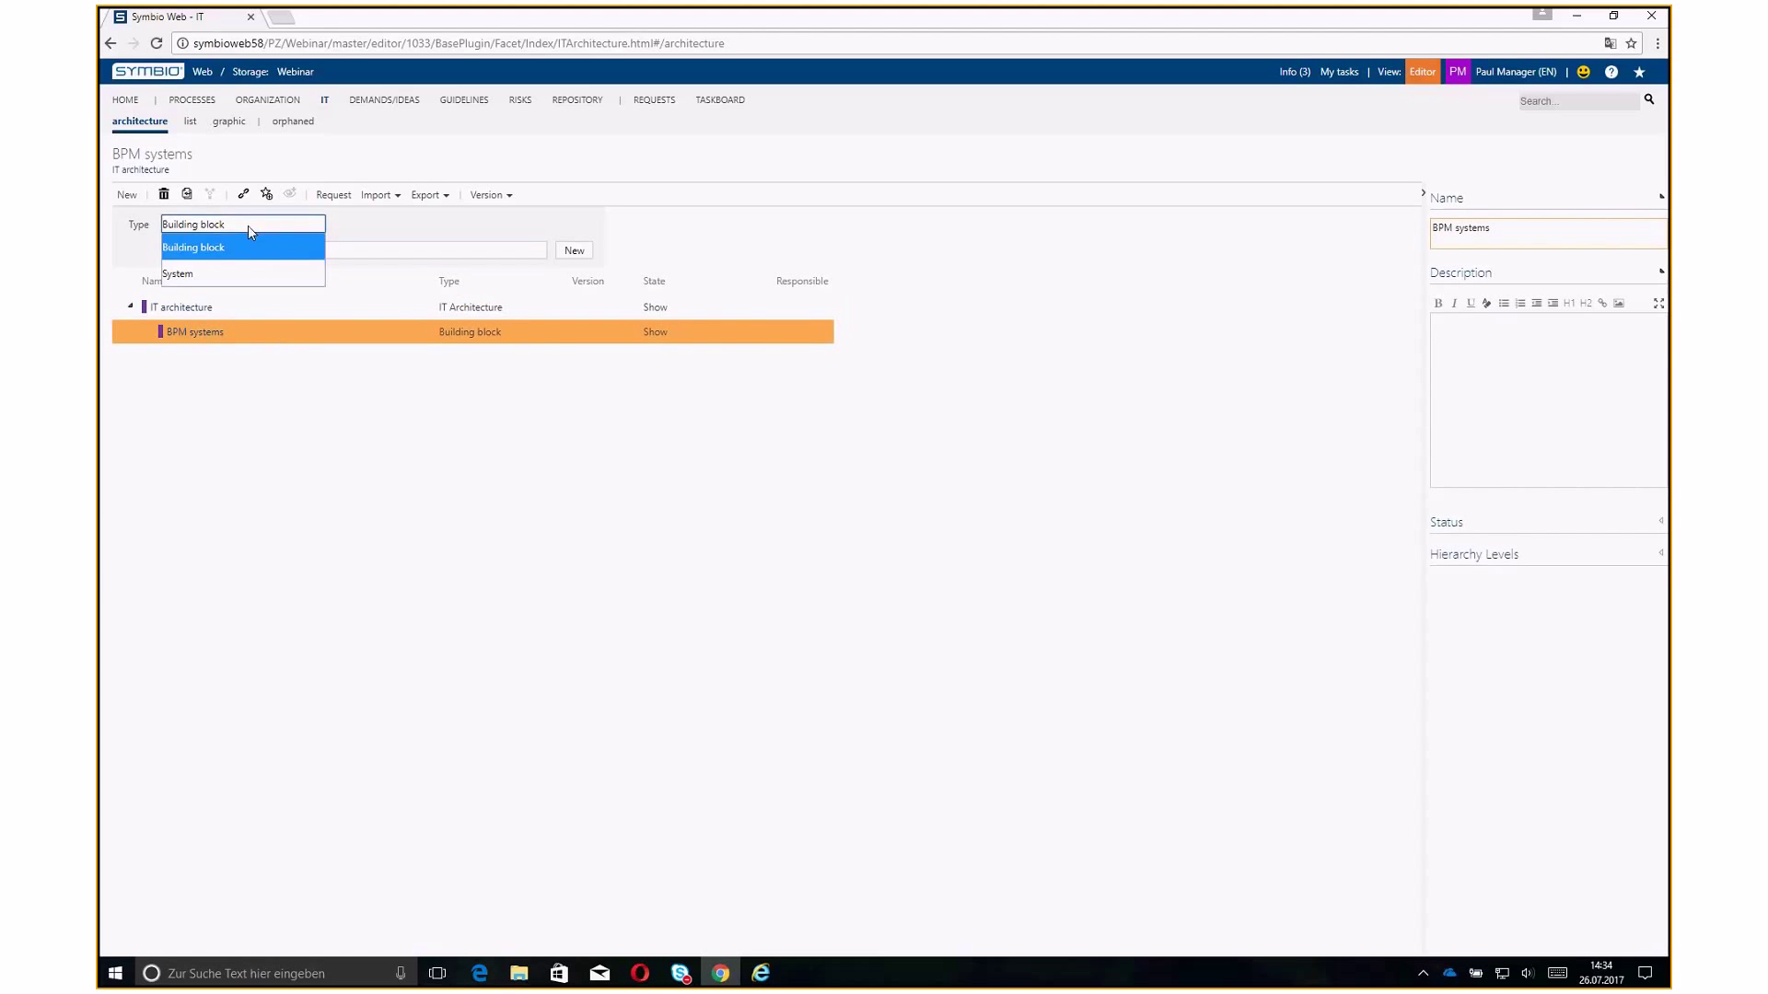
click(236, 273)
click(227, 251)
text(Symbio Web)
key(Return)
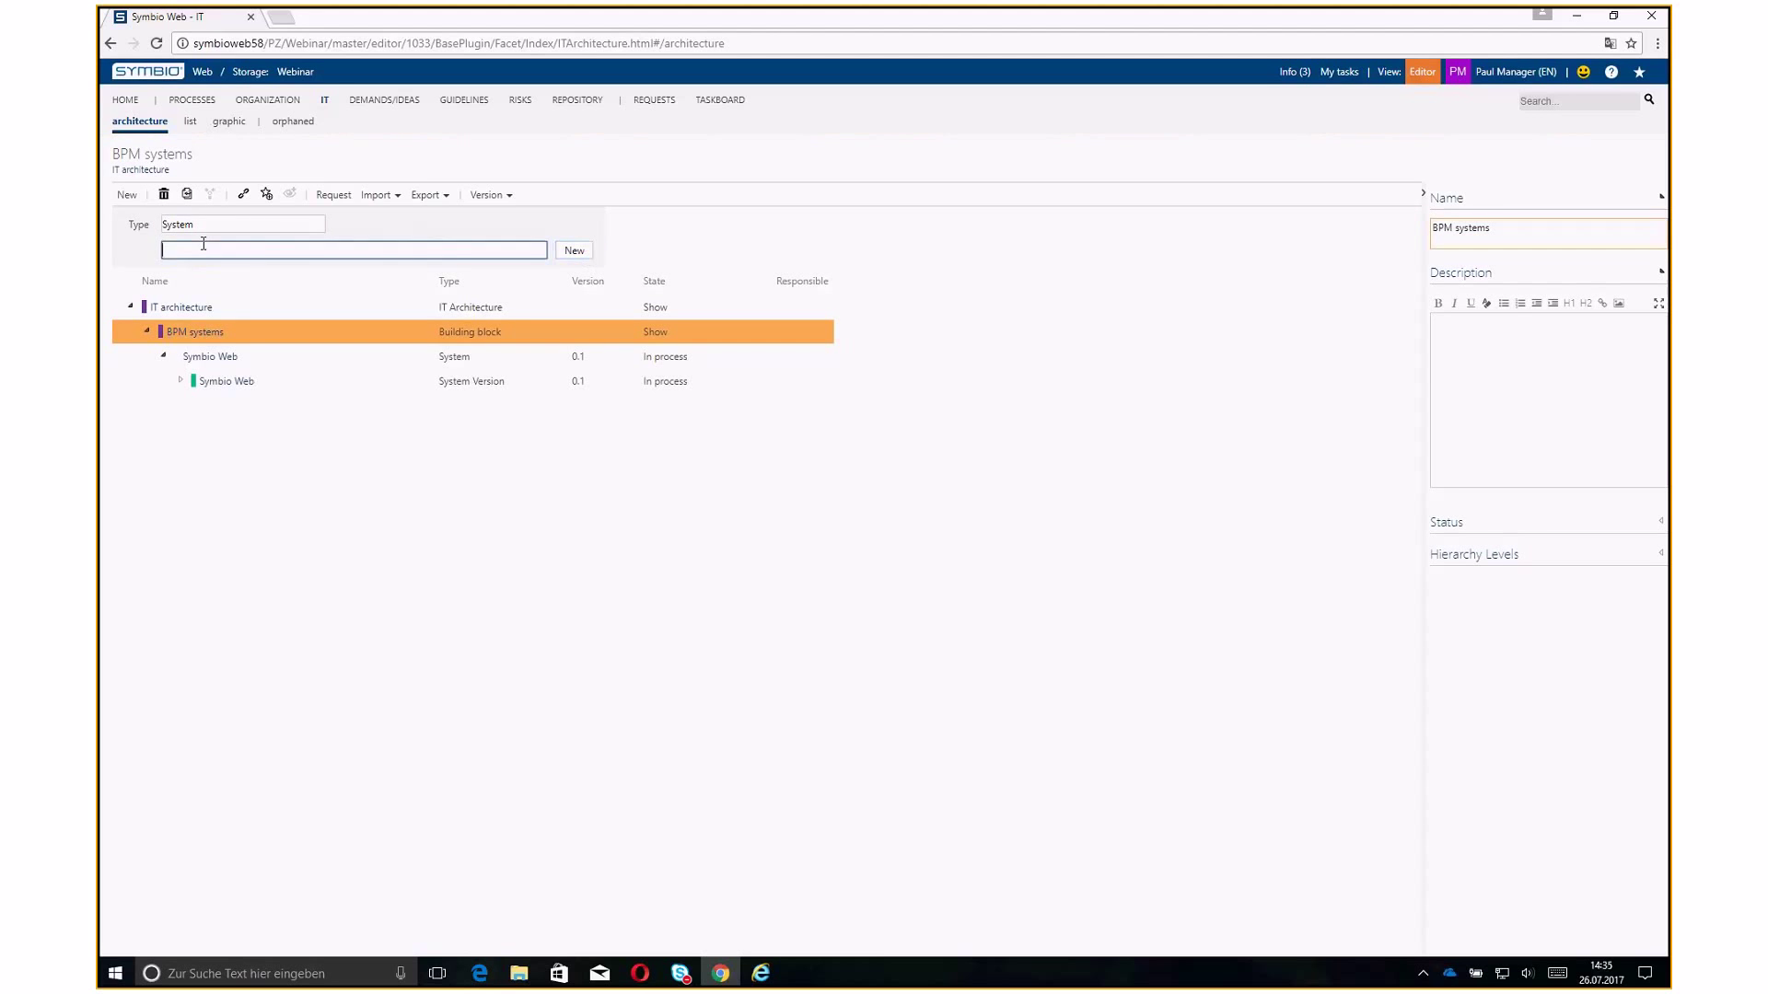
text(Symbio E Learning)
key(Return)
Connect the Symbio Web system version to the Logistics organization
click(400, 383)
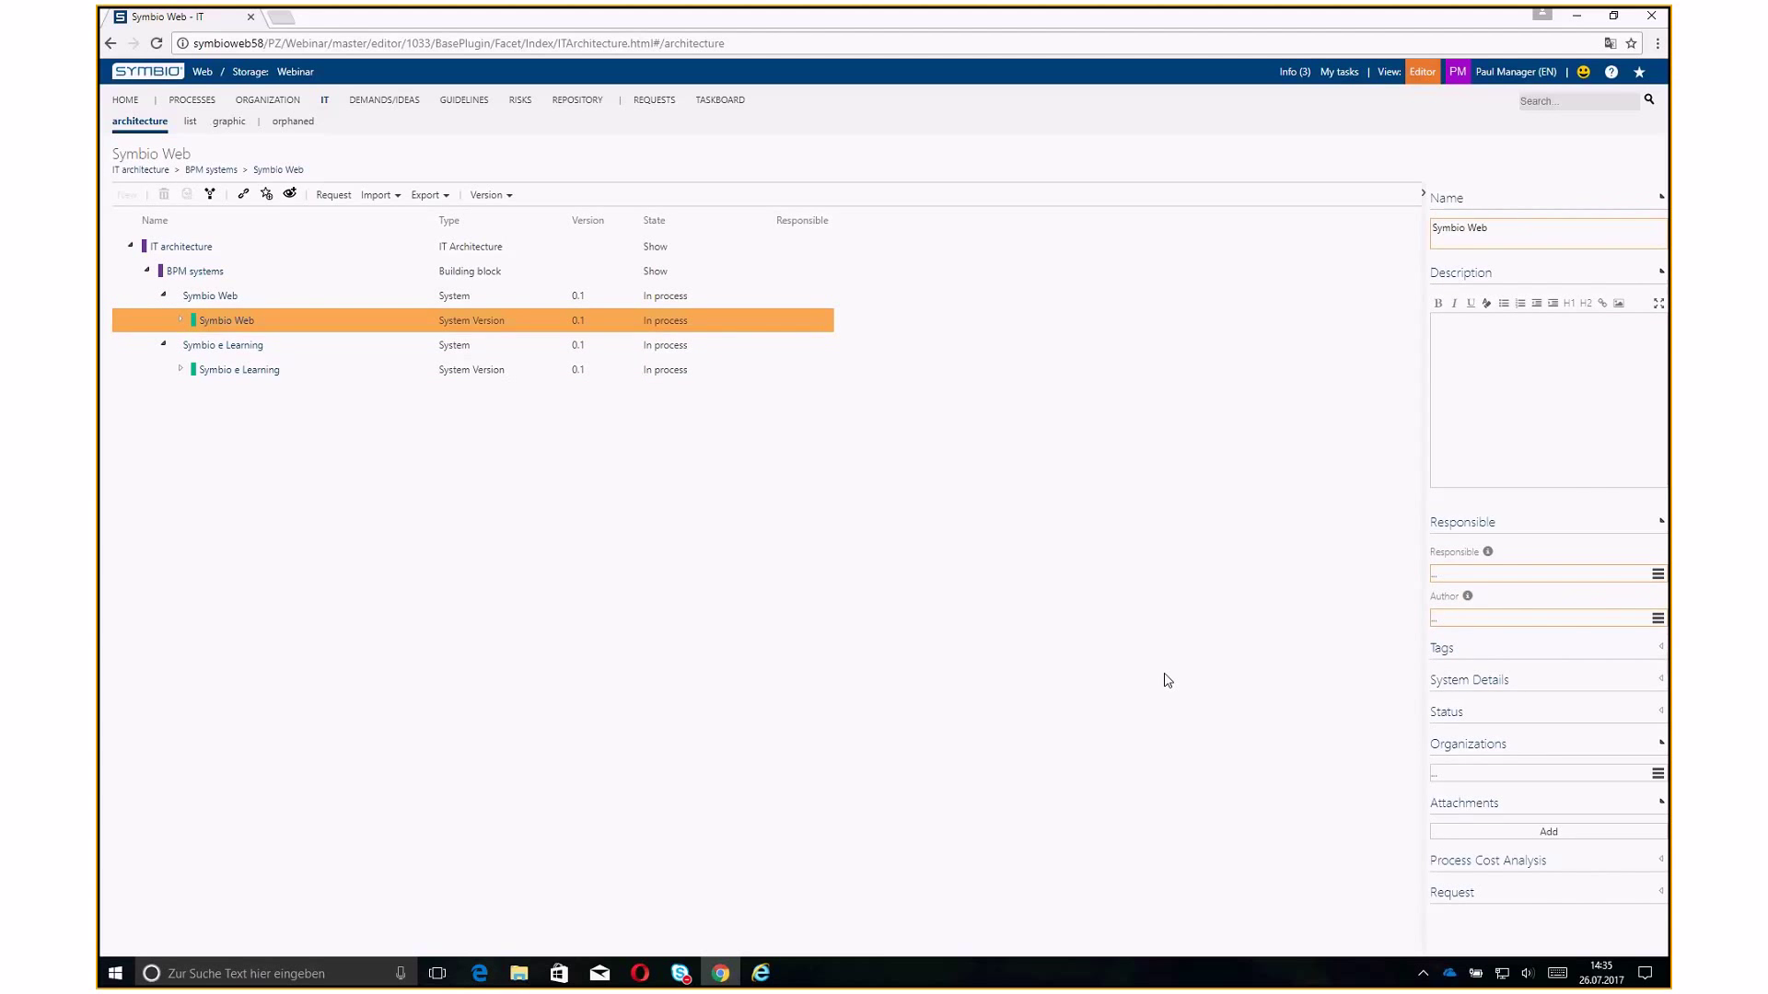
click(1482, 774)
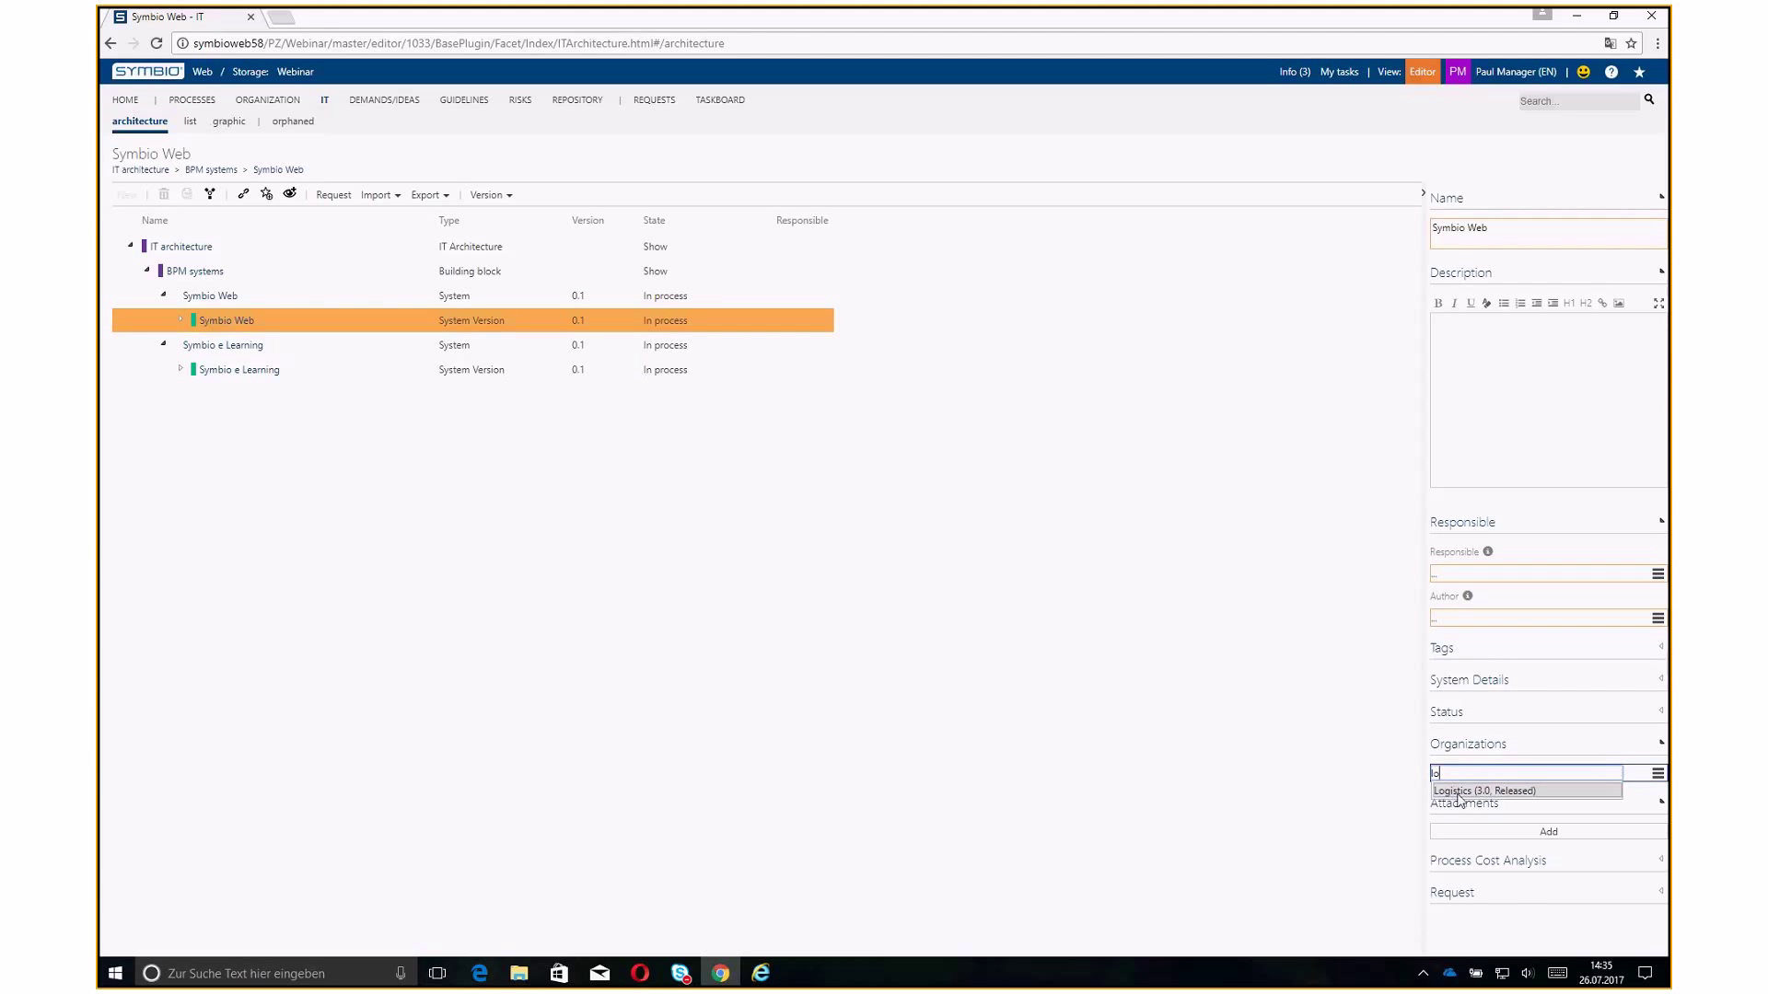
click(1460, 801)
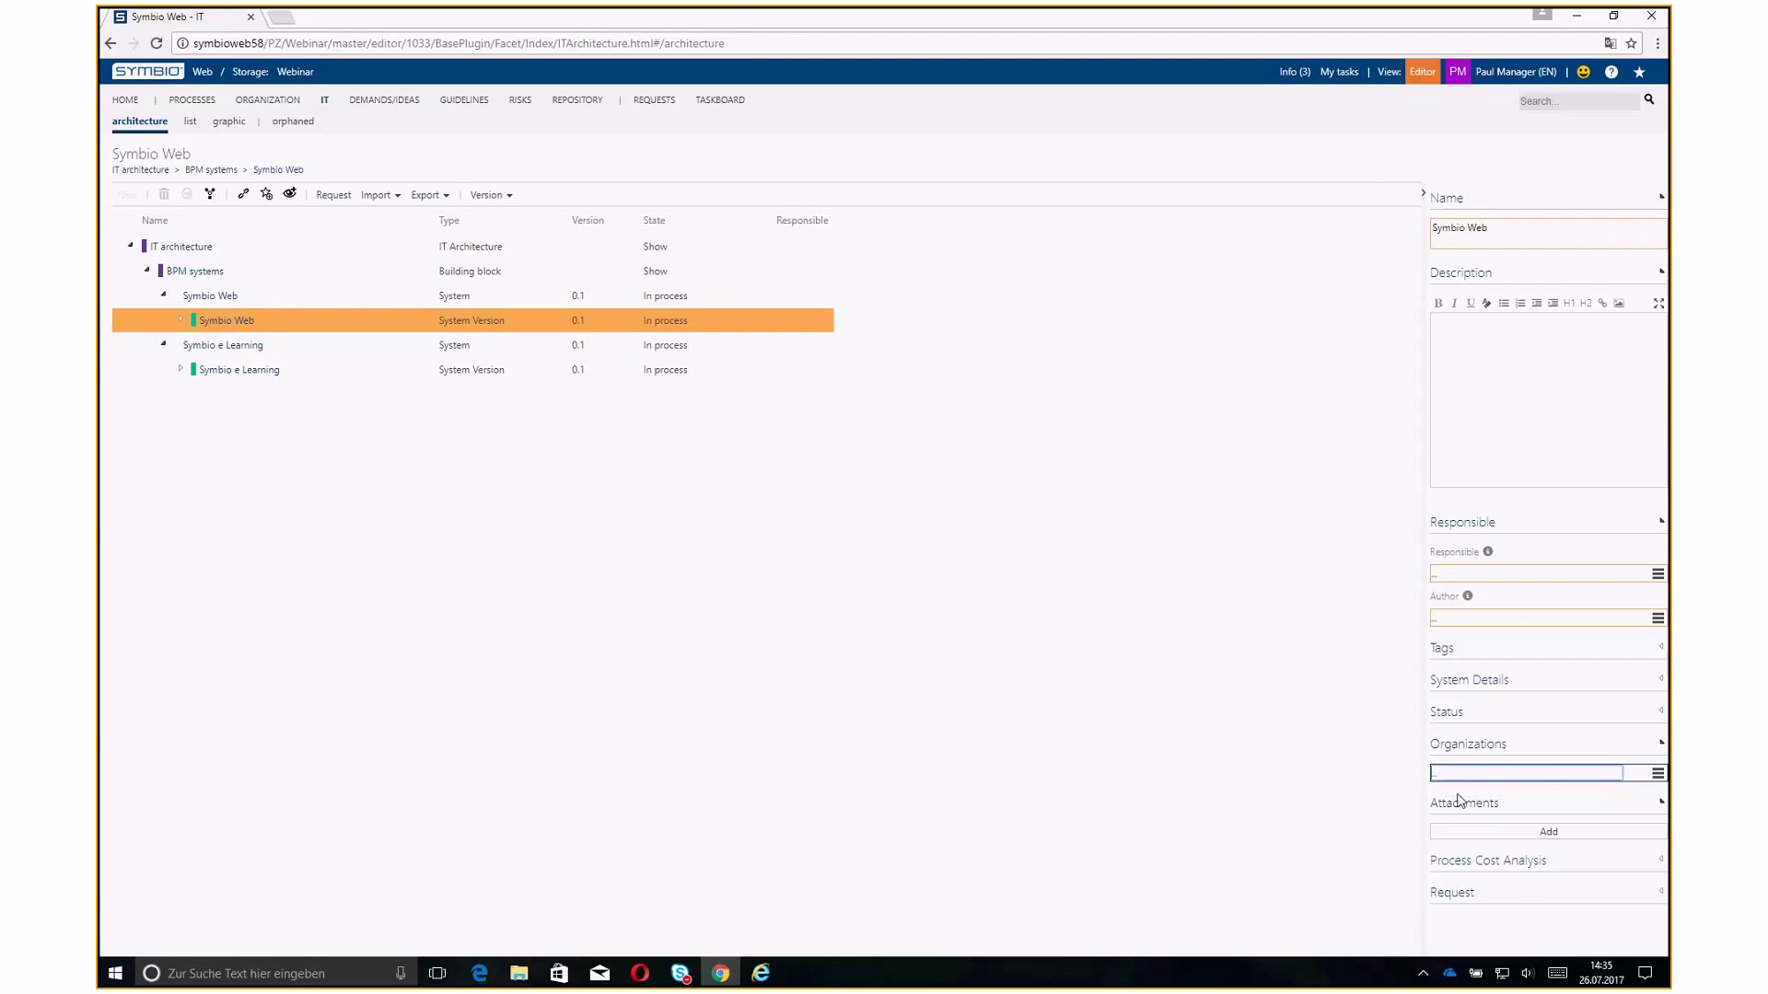
Connect the Symbio e Learning system version to the Operative purchasing organization
click(380, 371)
click(1445, 774)
text(pur)
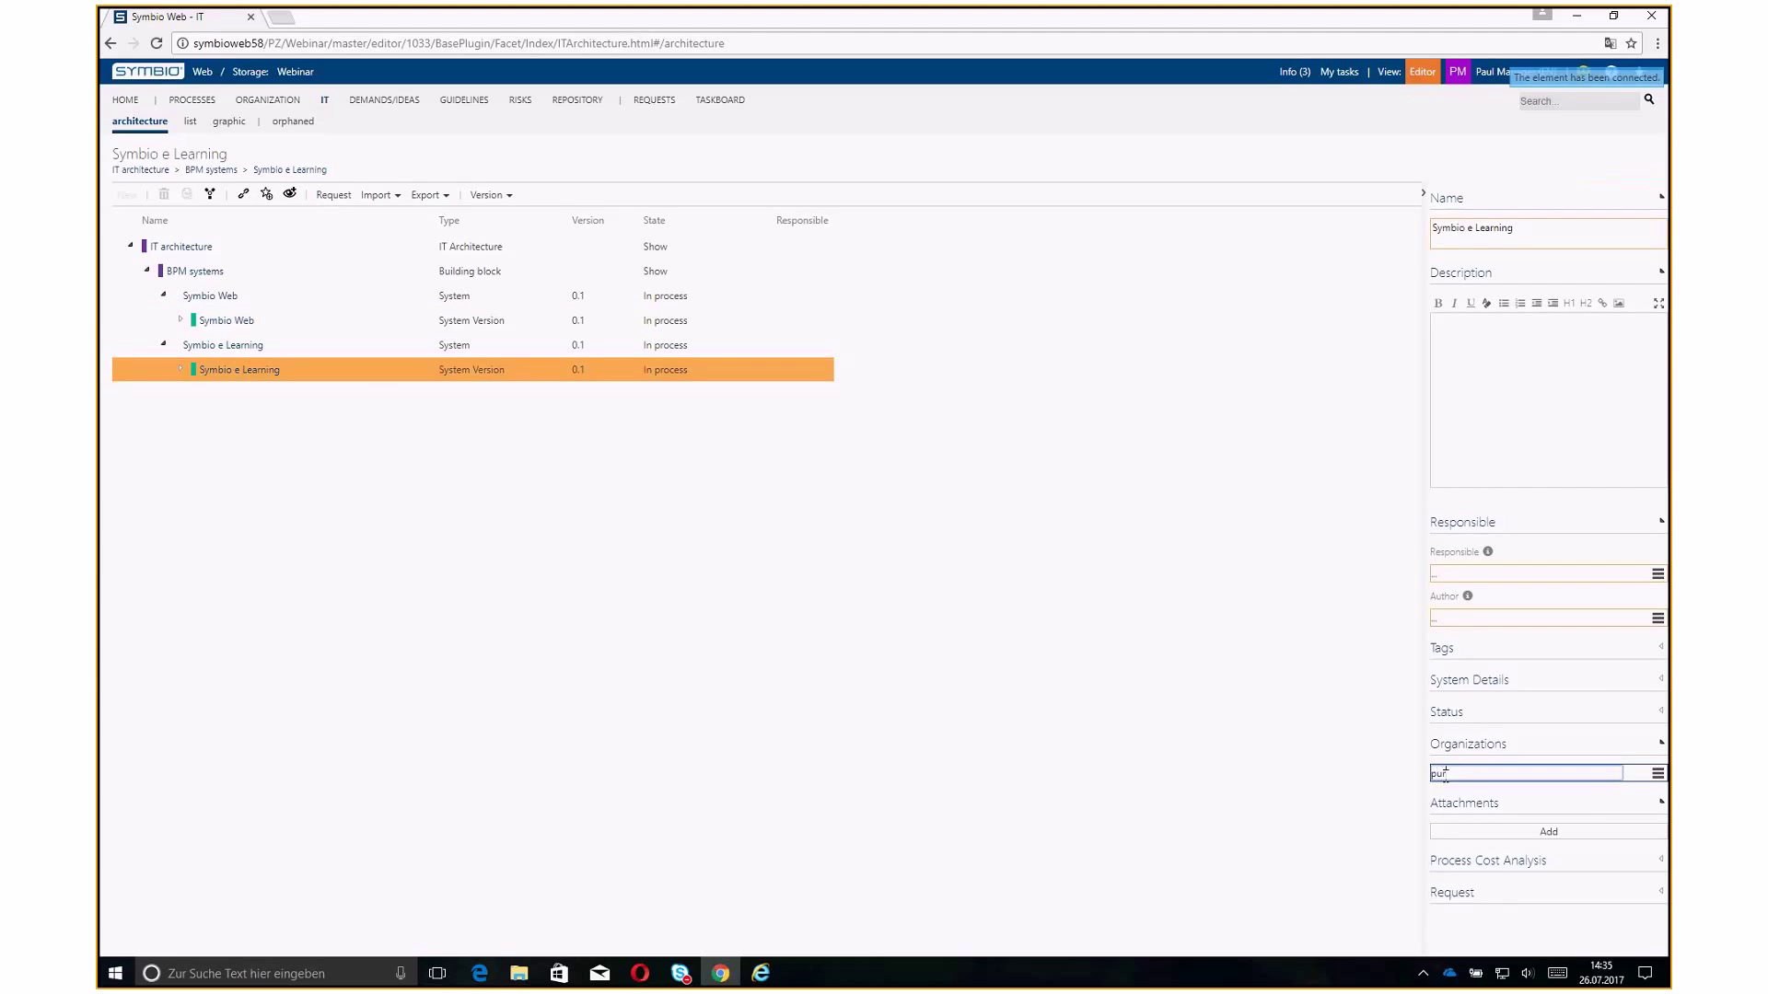
click(1447, 799)
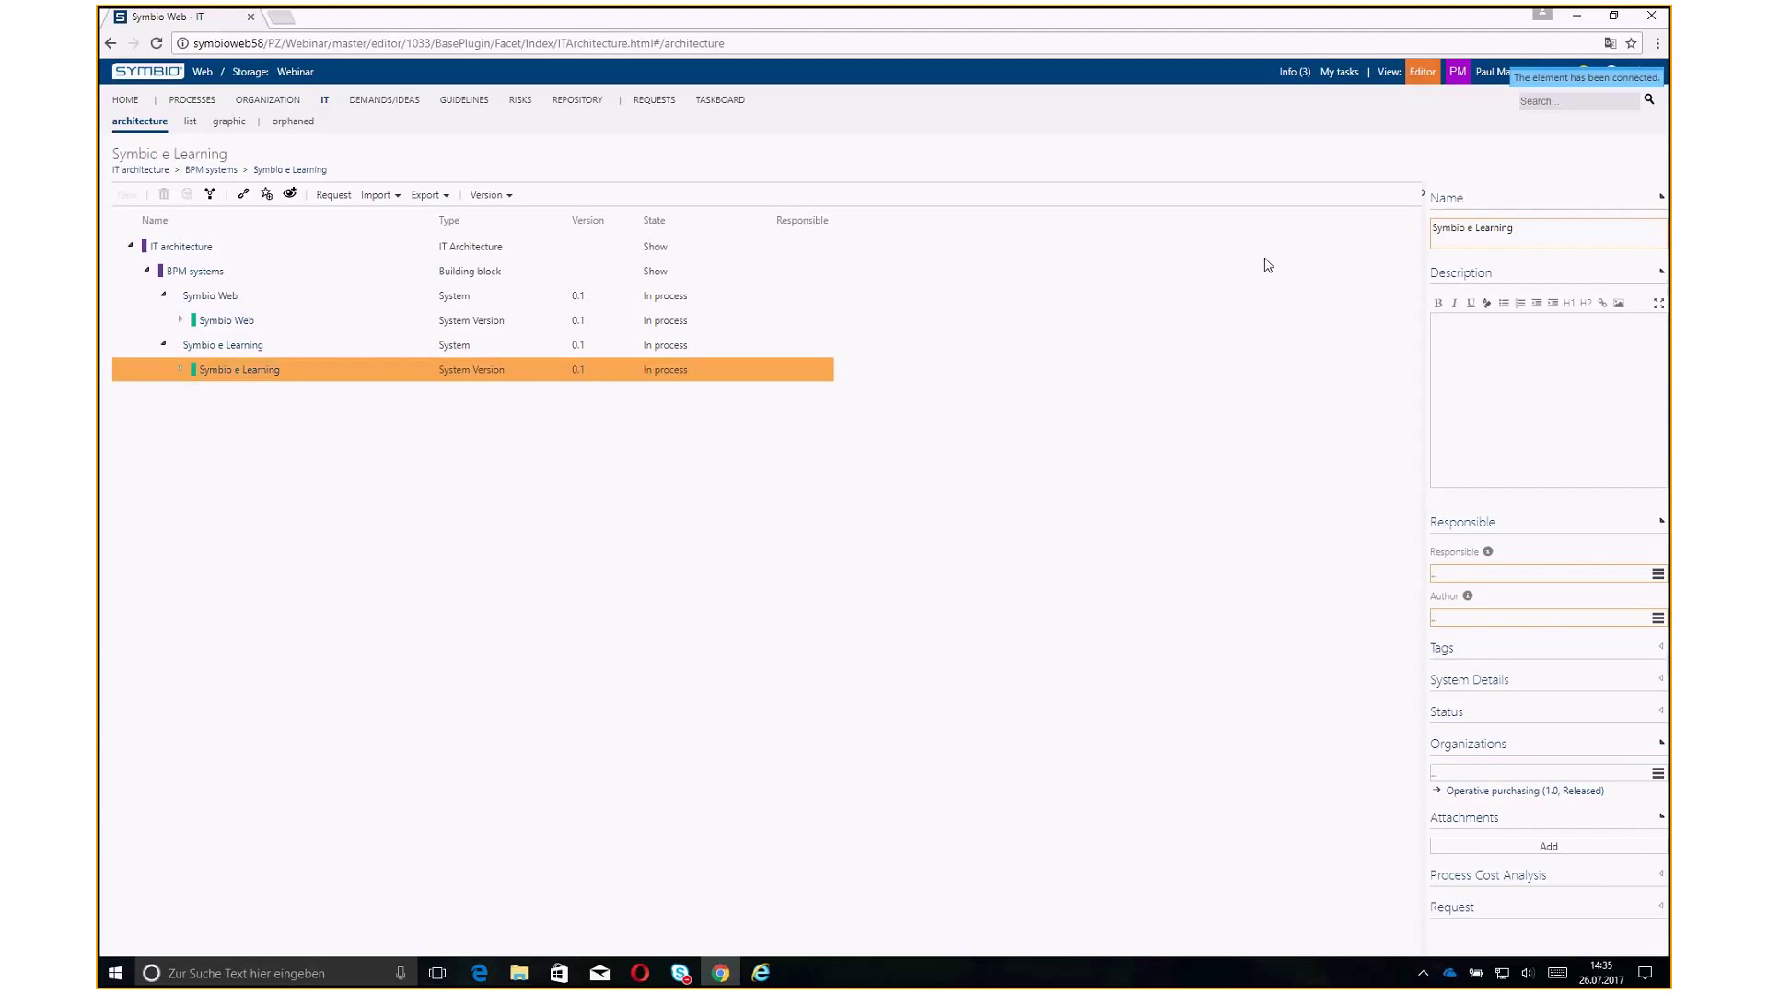
Assign the Logistics organization to the manager's own user profile
click(1499, 81)
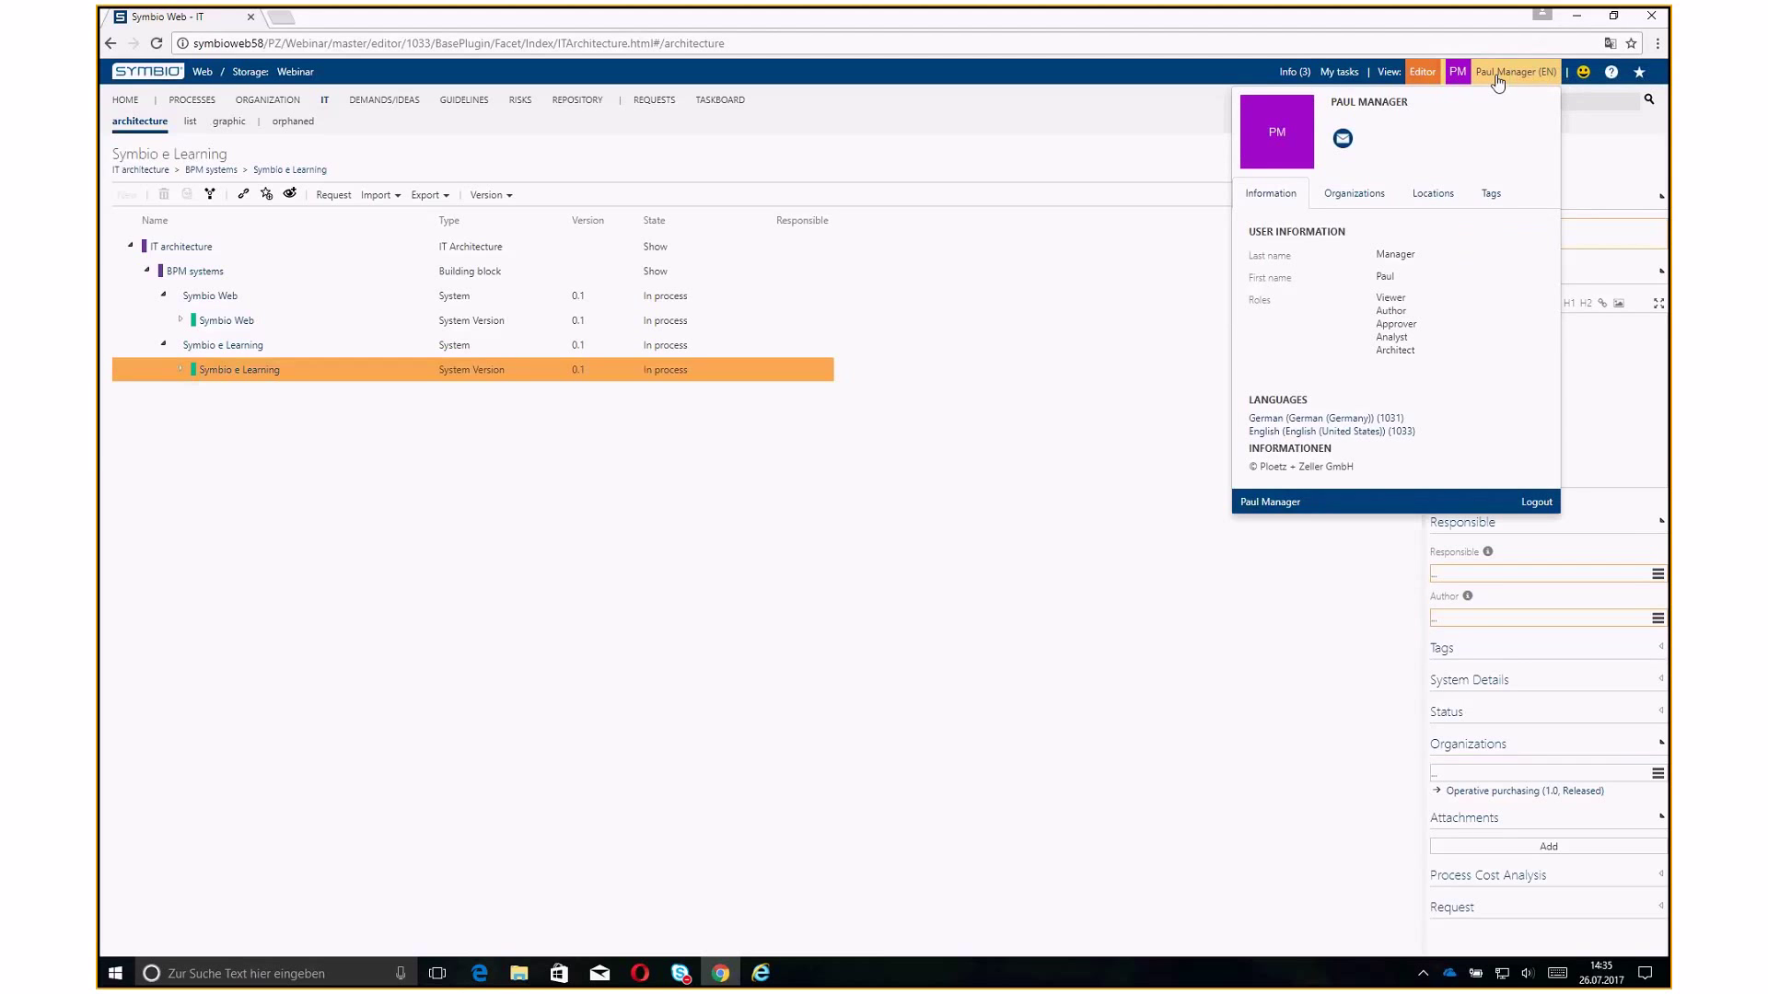
click(1355, 195)
click(1270, 252)
text(log)
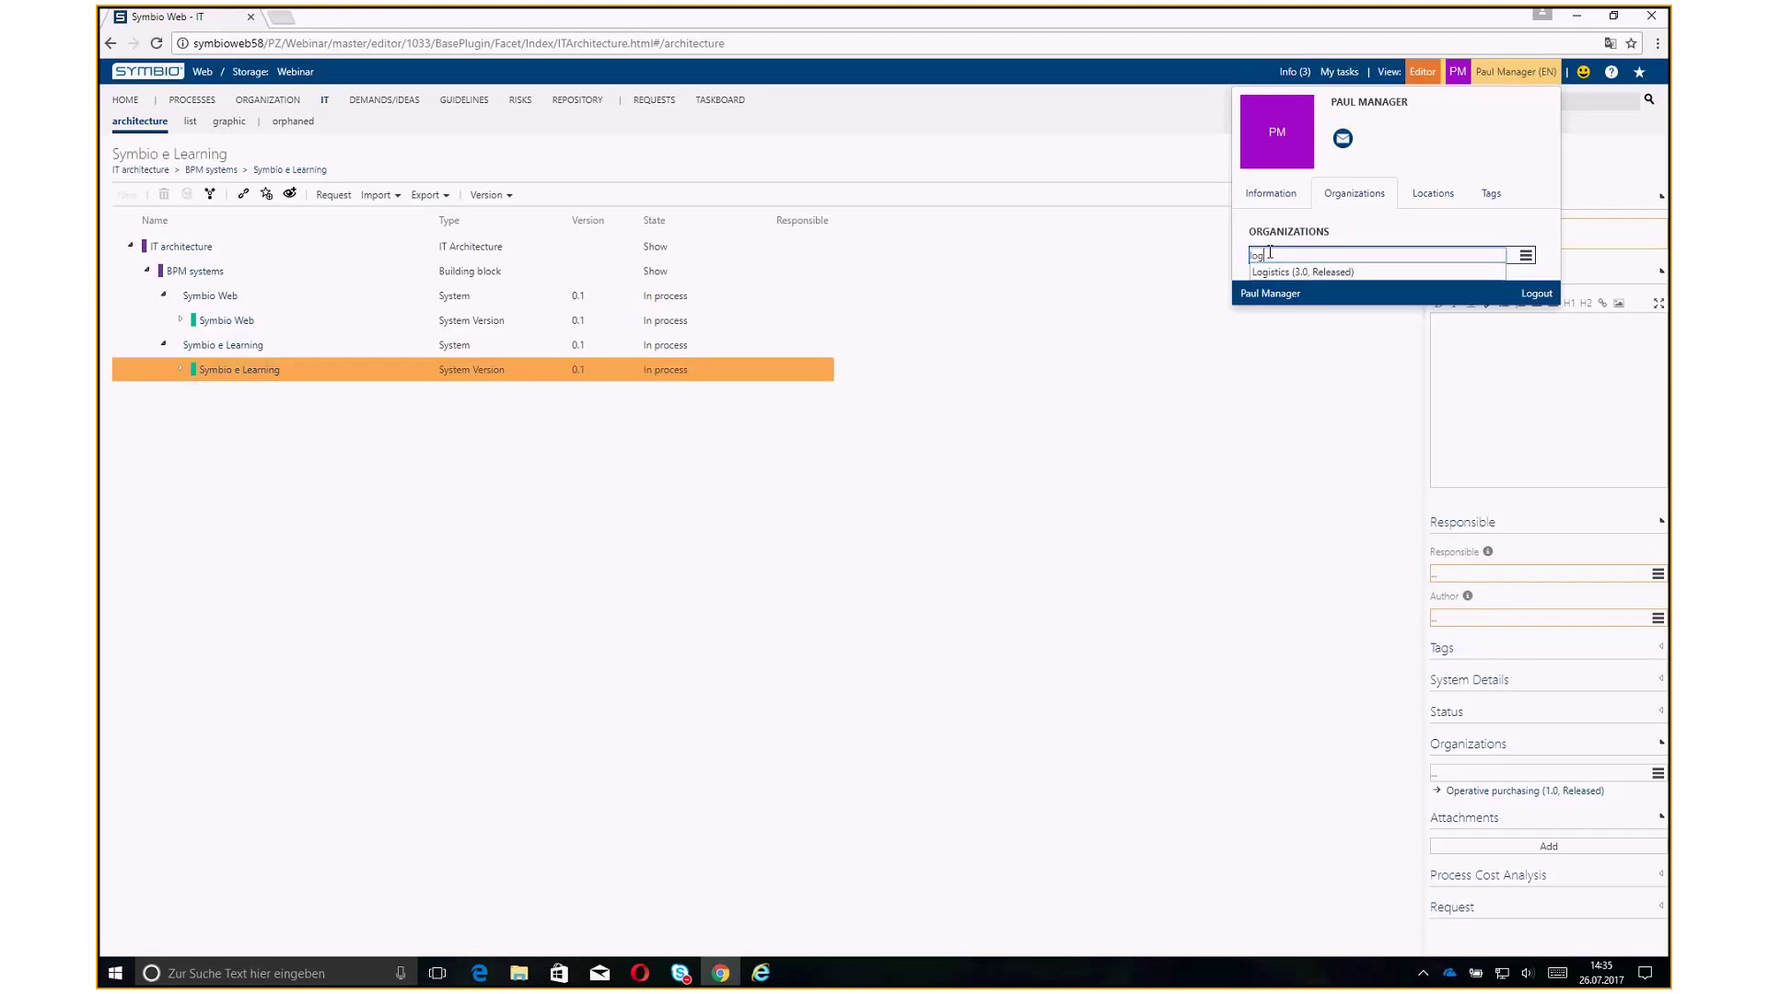
click(1279, 274)
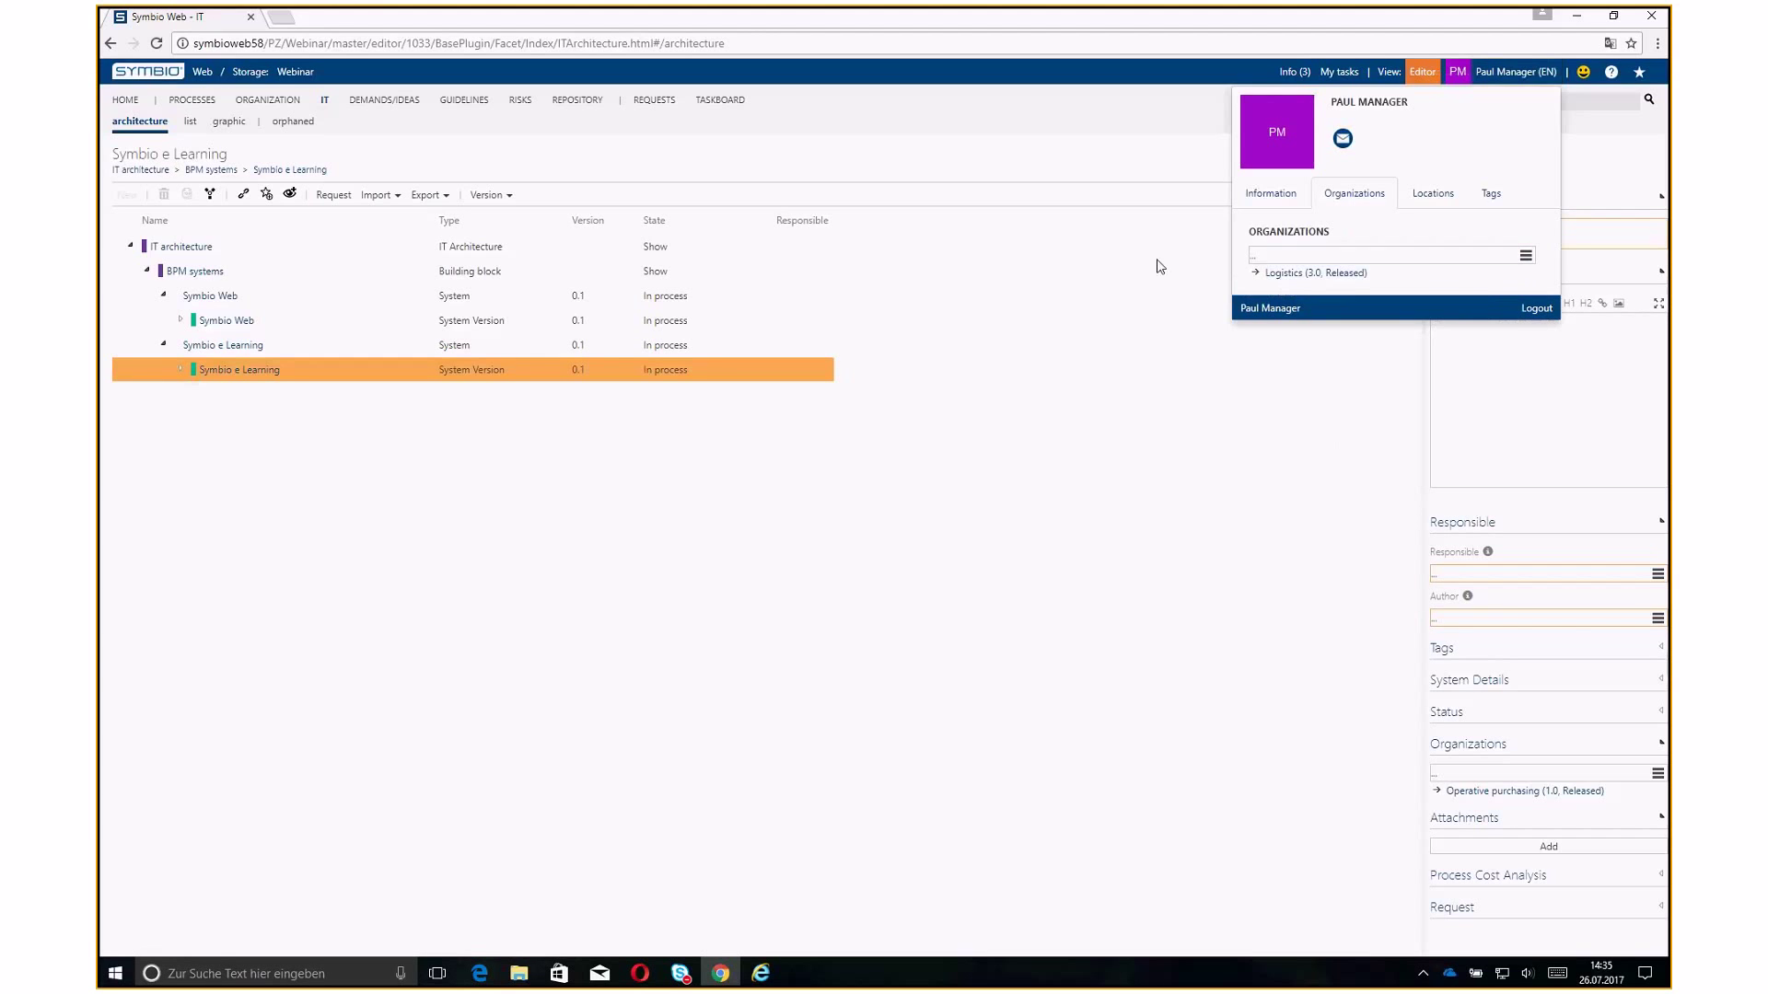
Open the primary system selection for the task "Pick up internal ideas and requirements" in the Copy process diagram
click(181, 103)
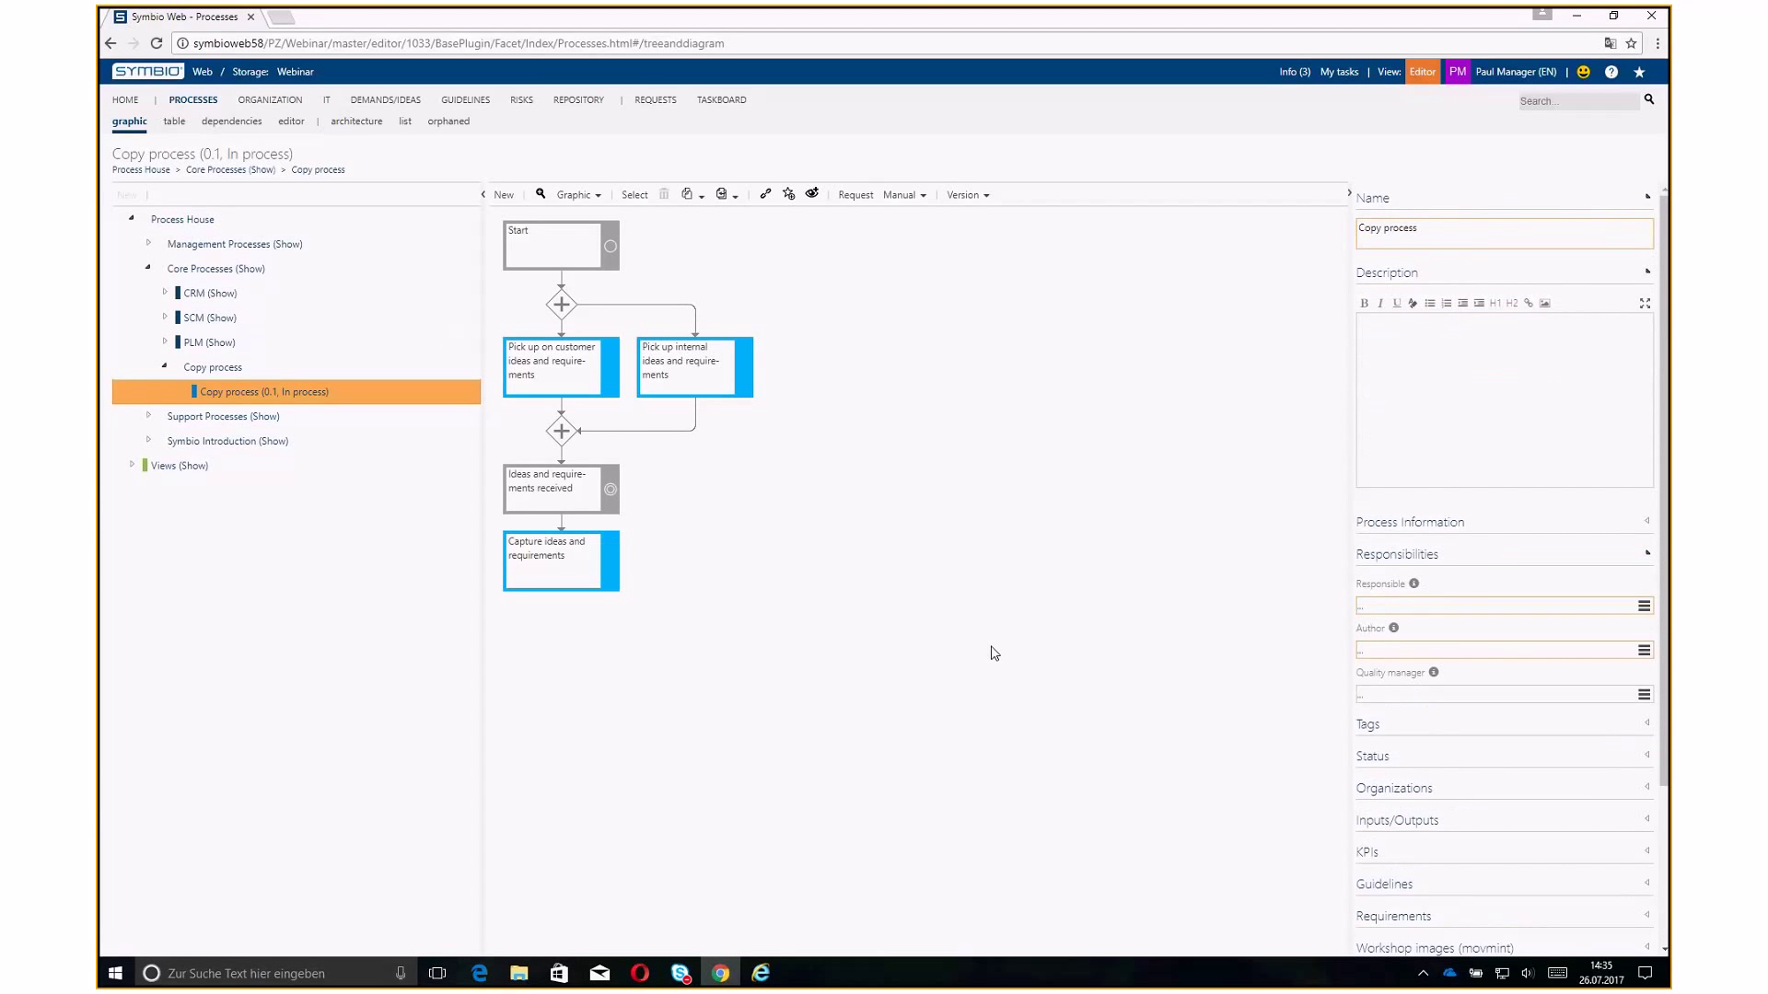
click(697, 368)
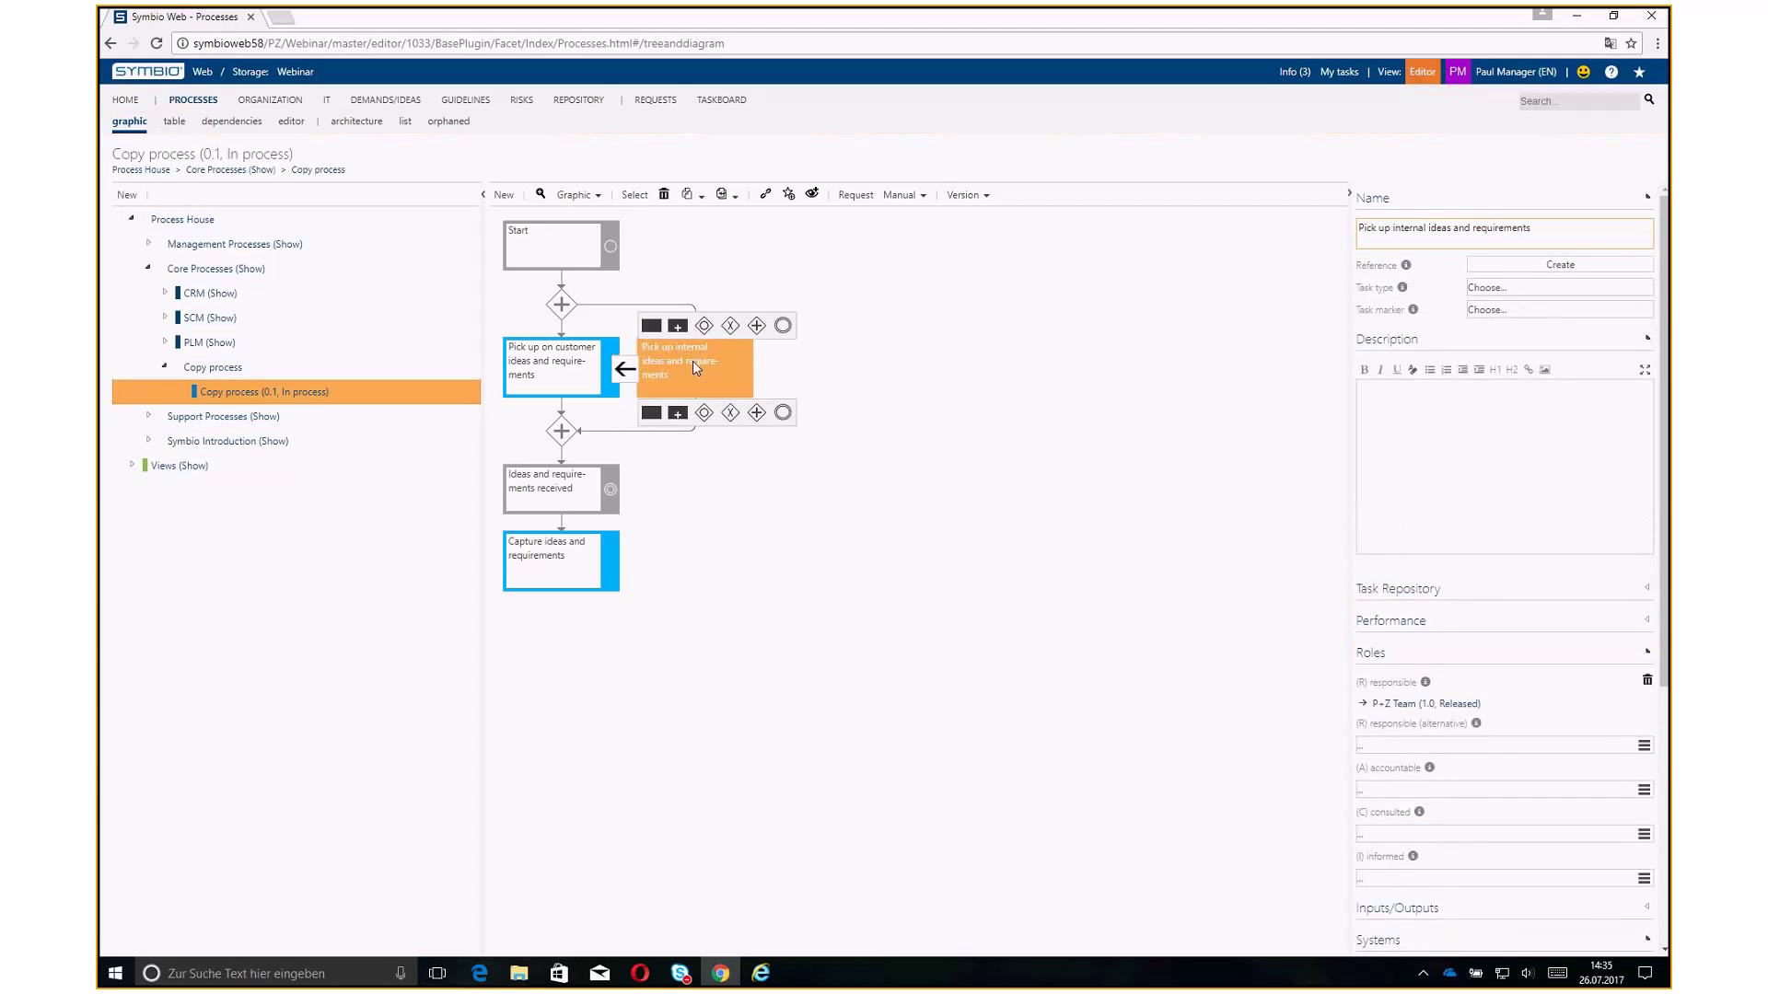
click(1370, 656)
click(1380, 771)
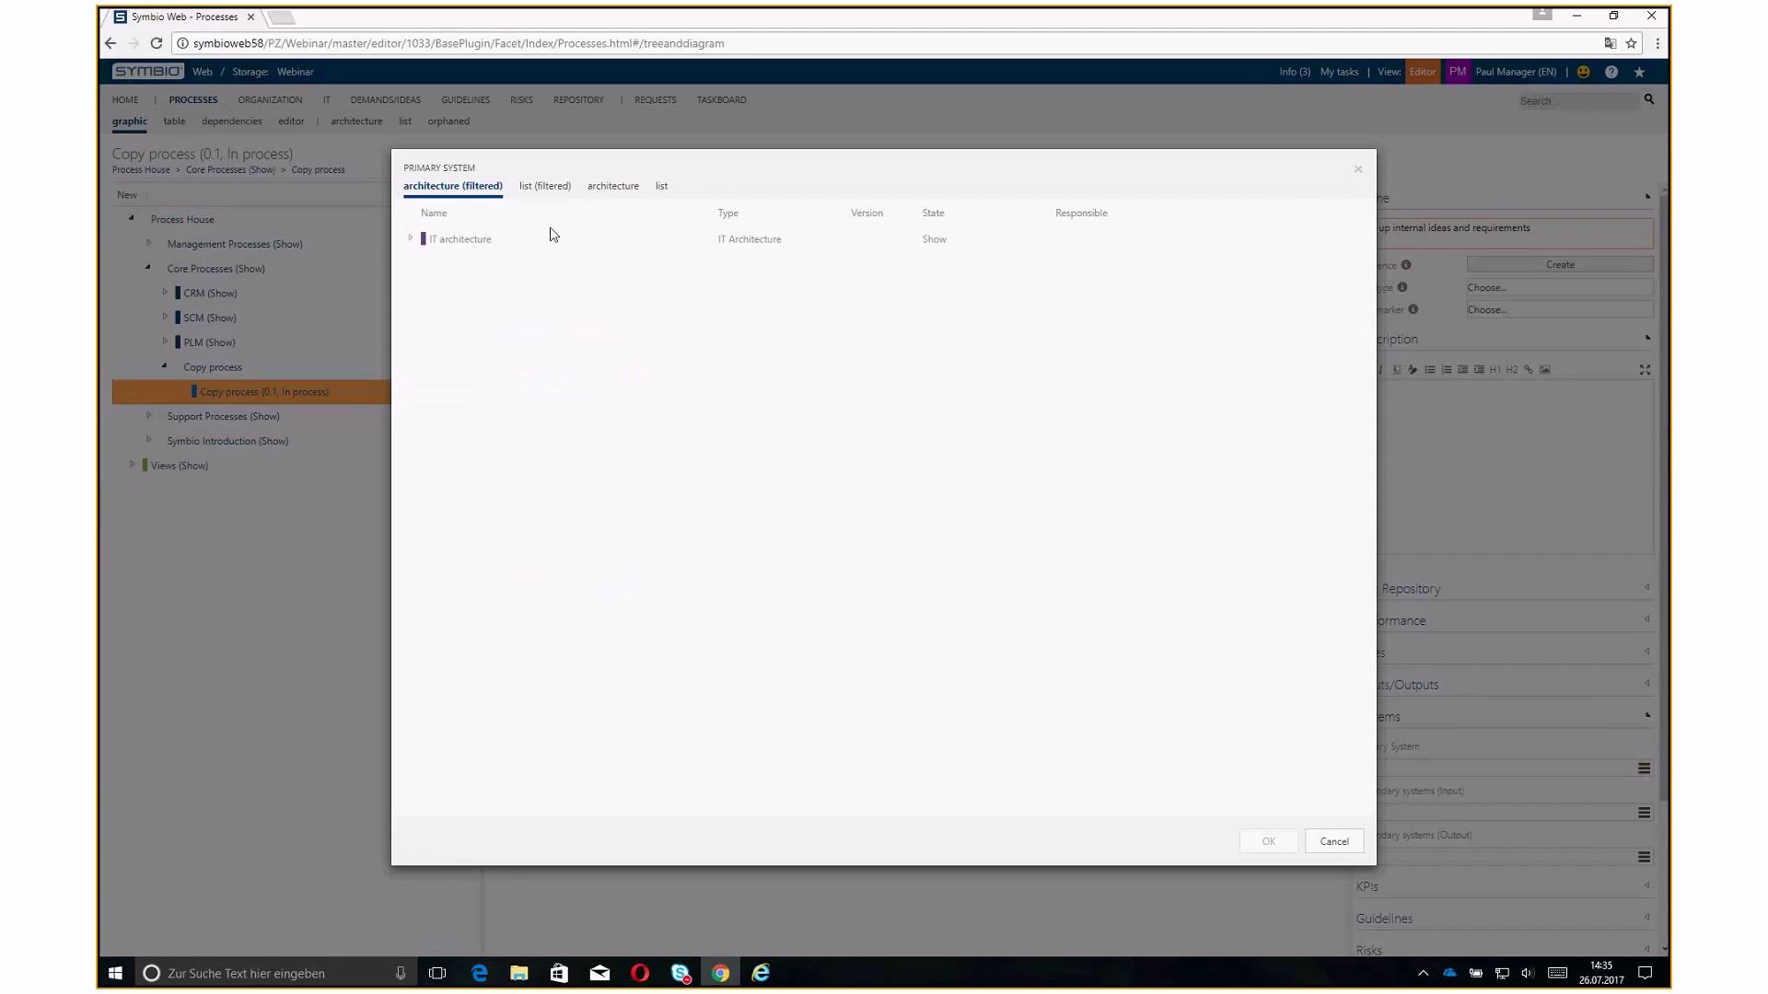
Examine the filtered list of systems, close it without choosing one, and check the organizations in the user profile
click(545, 189)
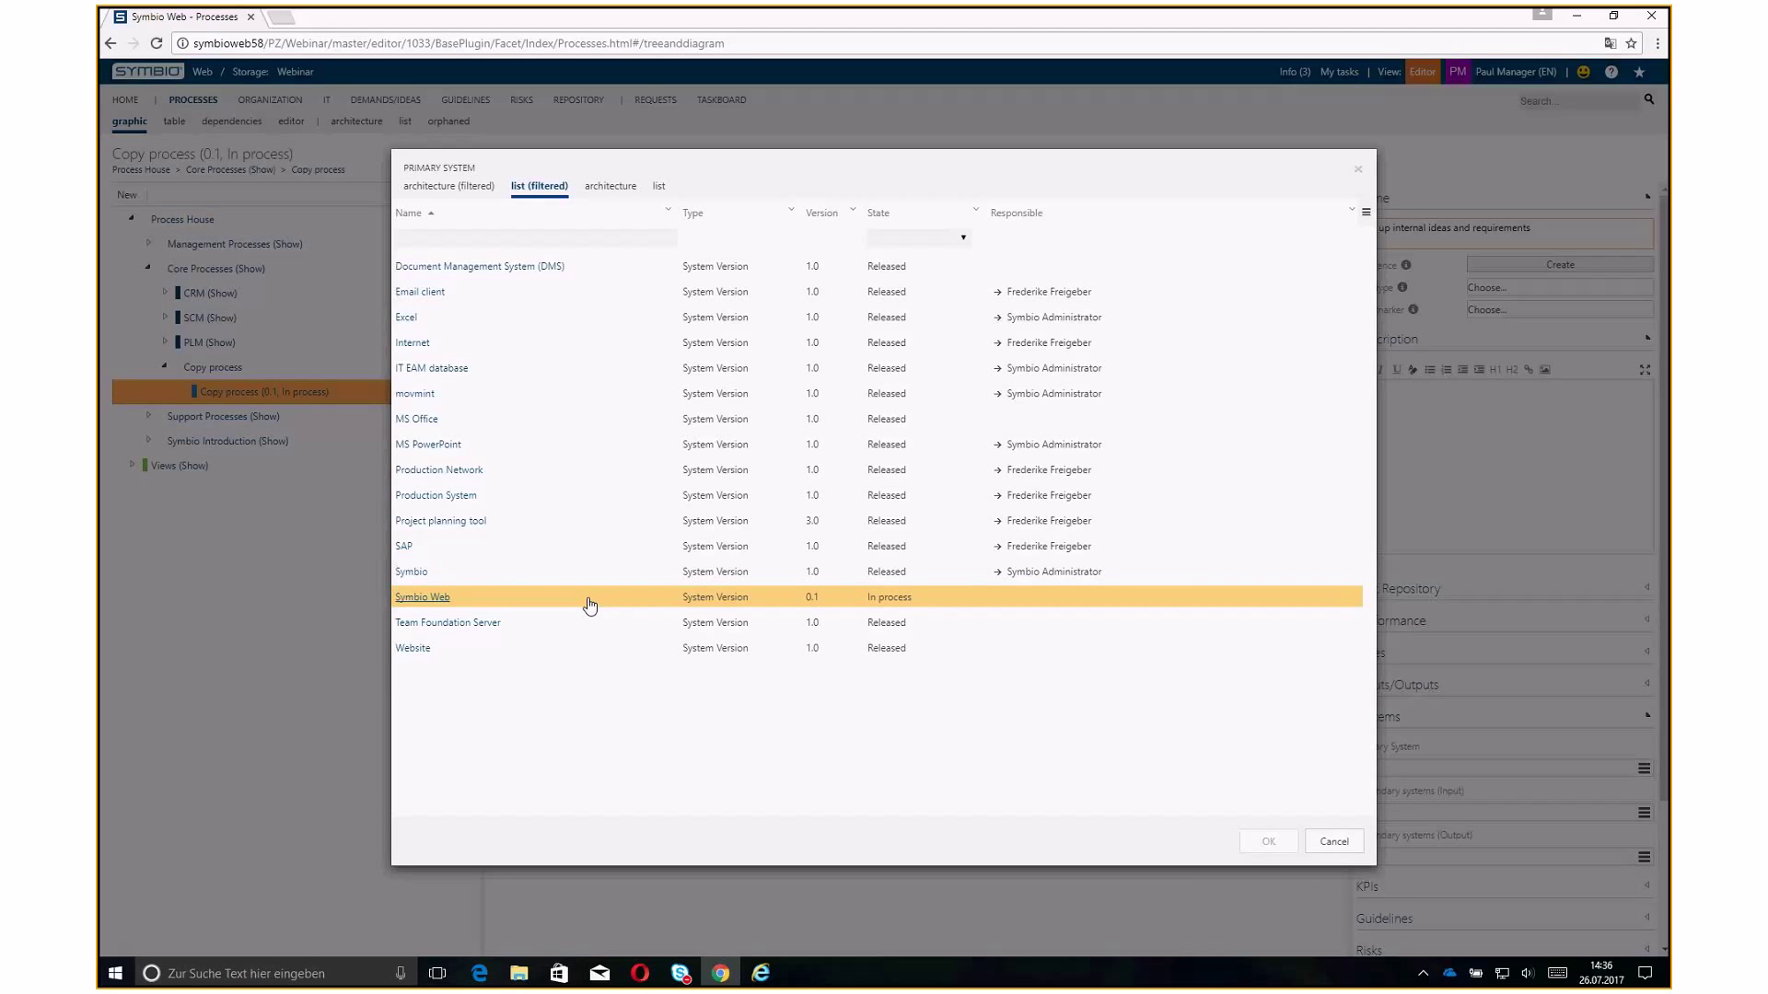
click(1359, 171)
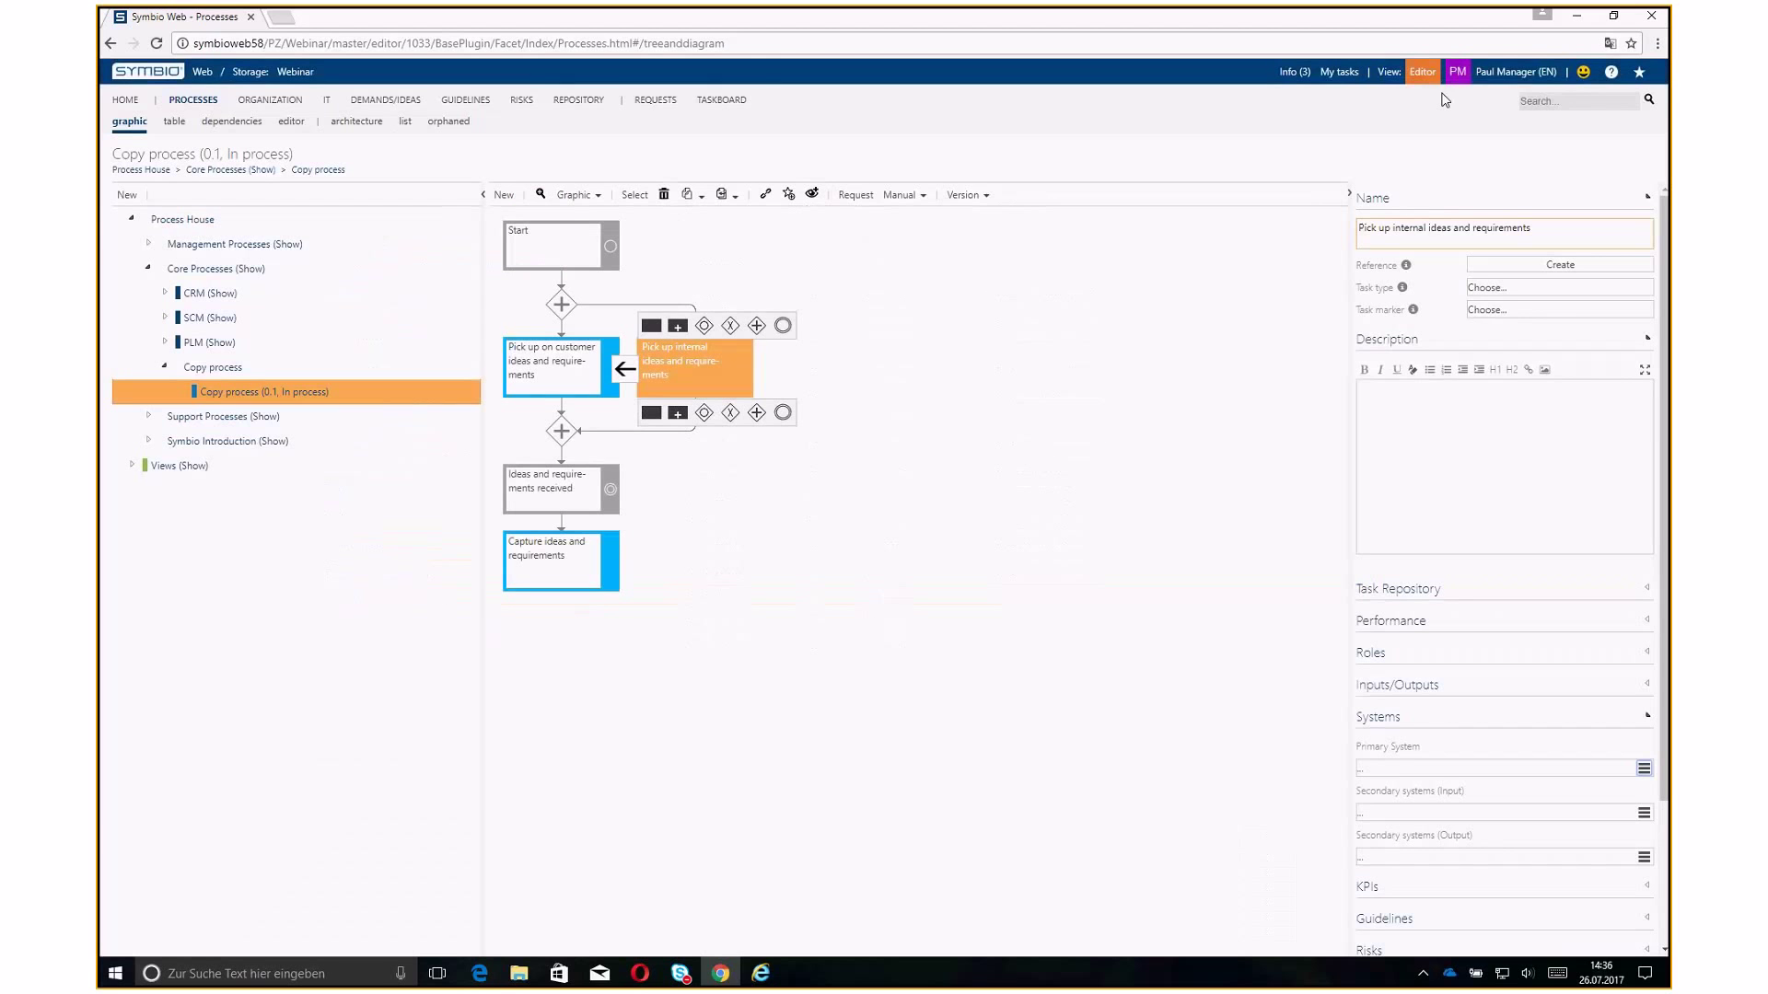
click(1518, 81)
click(1356, 197)
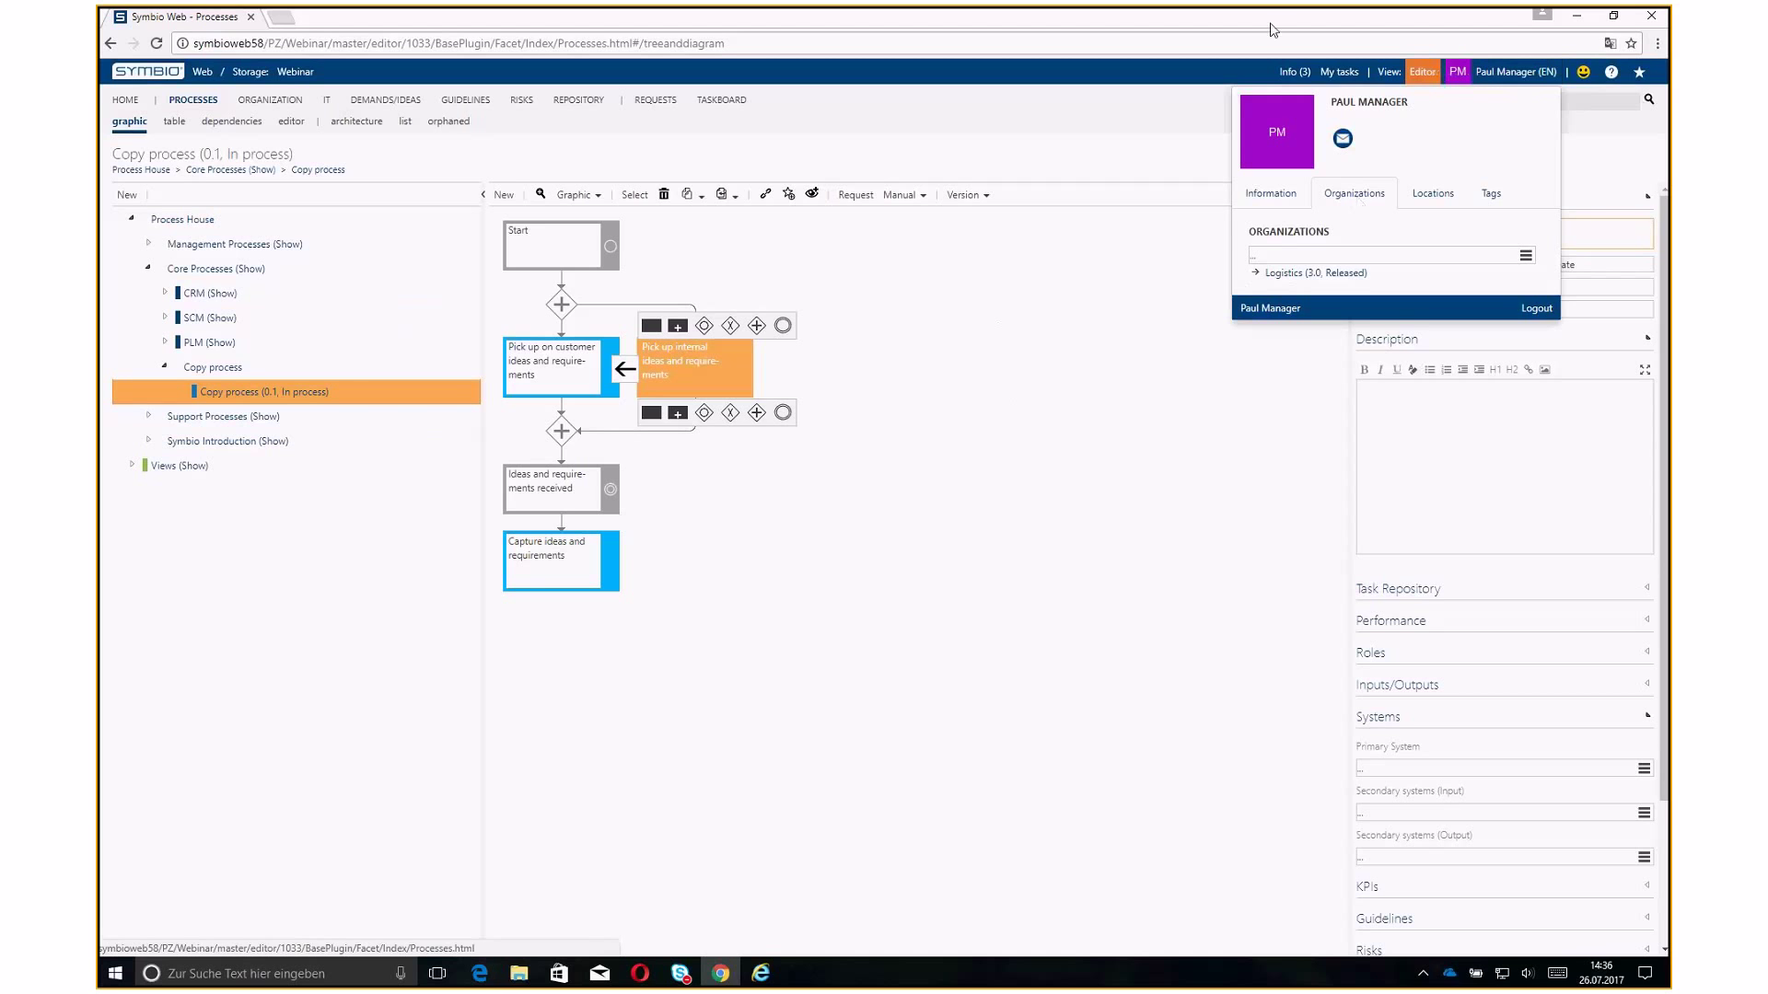
Return to the Copy process diagram and add an End event after the task "Capture ideas and requirements"
click(125, 100)
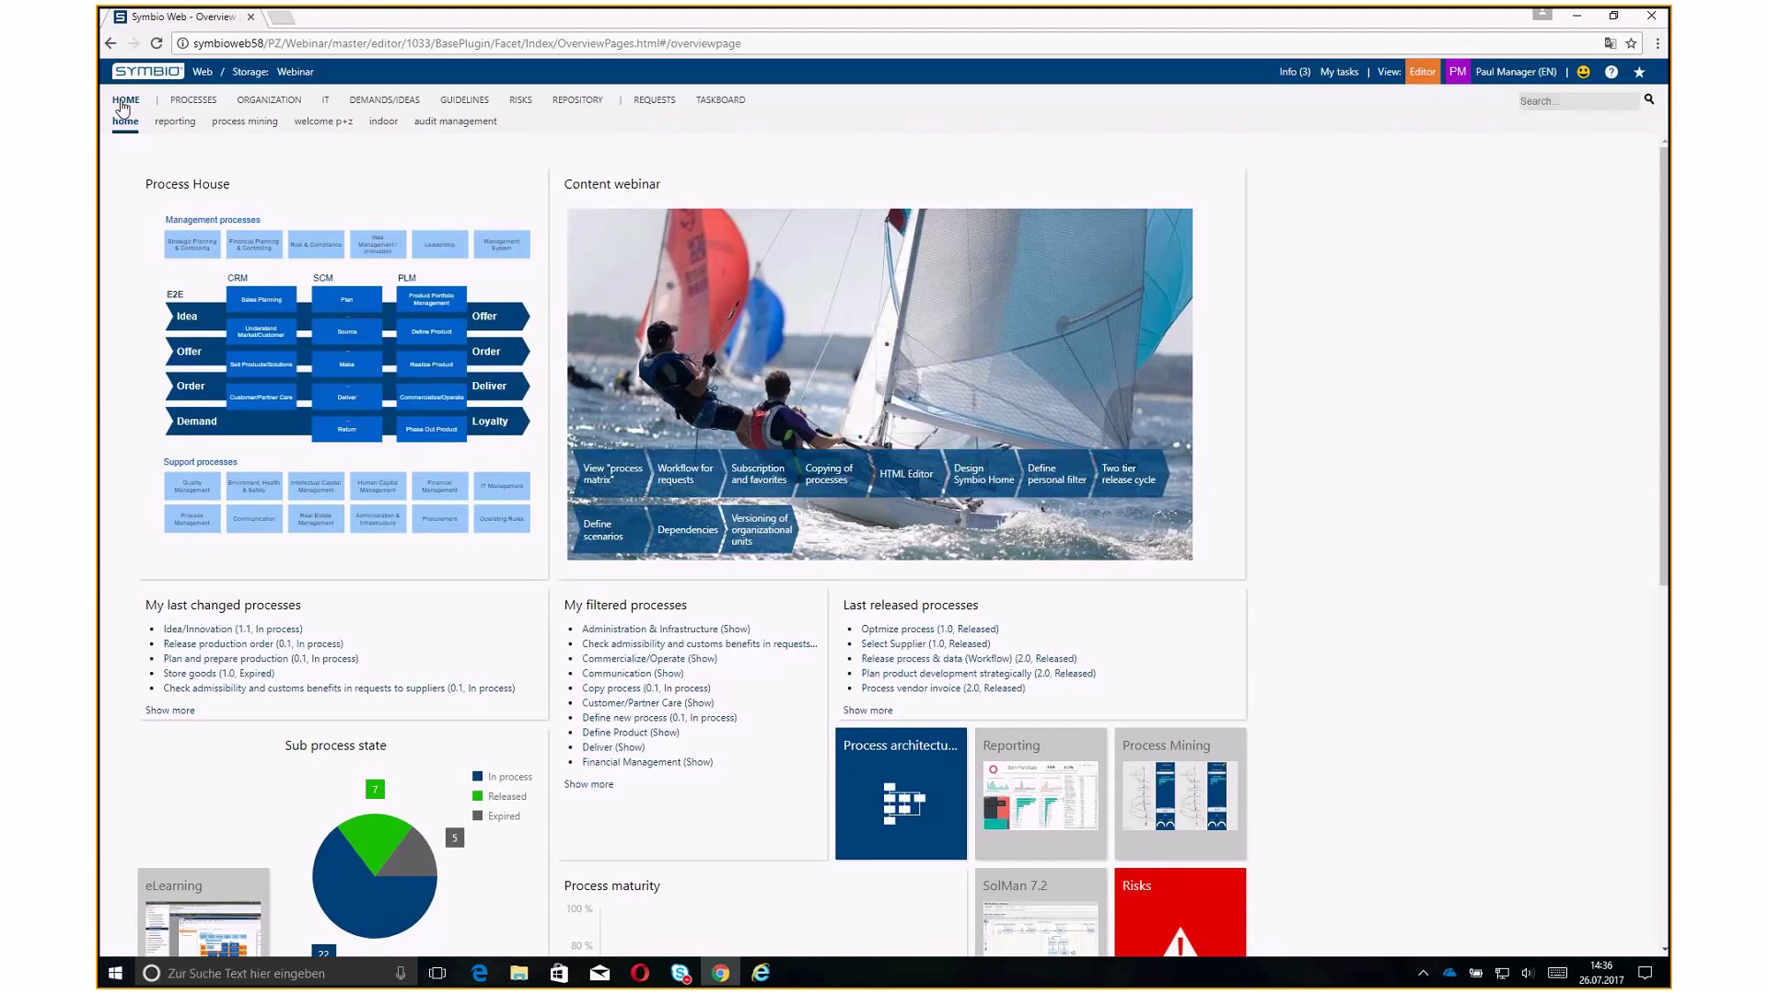
click(186, 105)
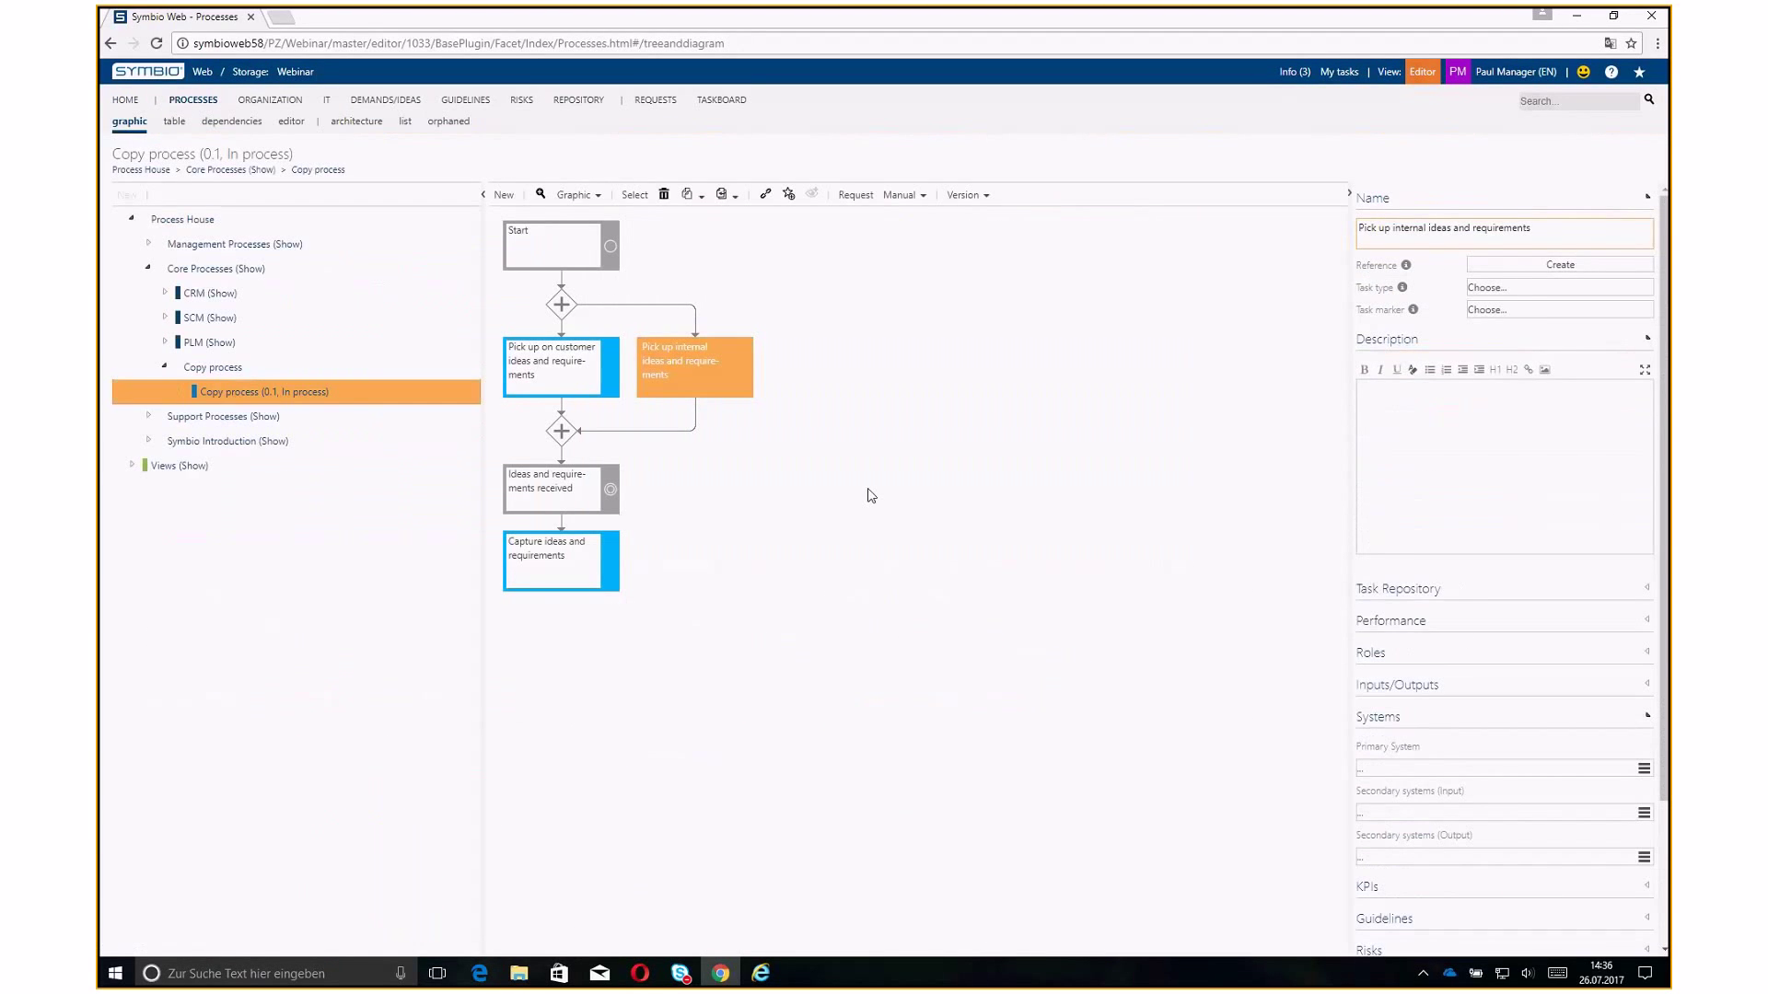
click(574, 566)
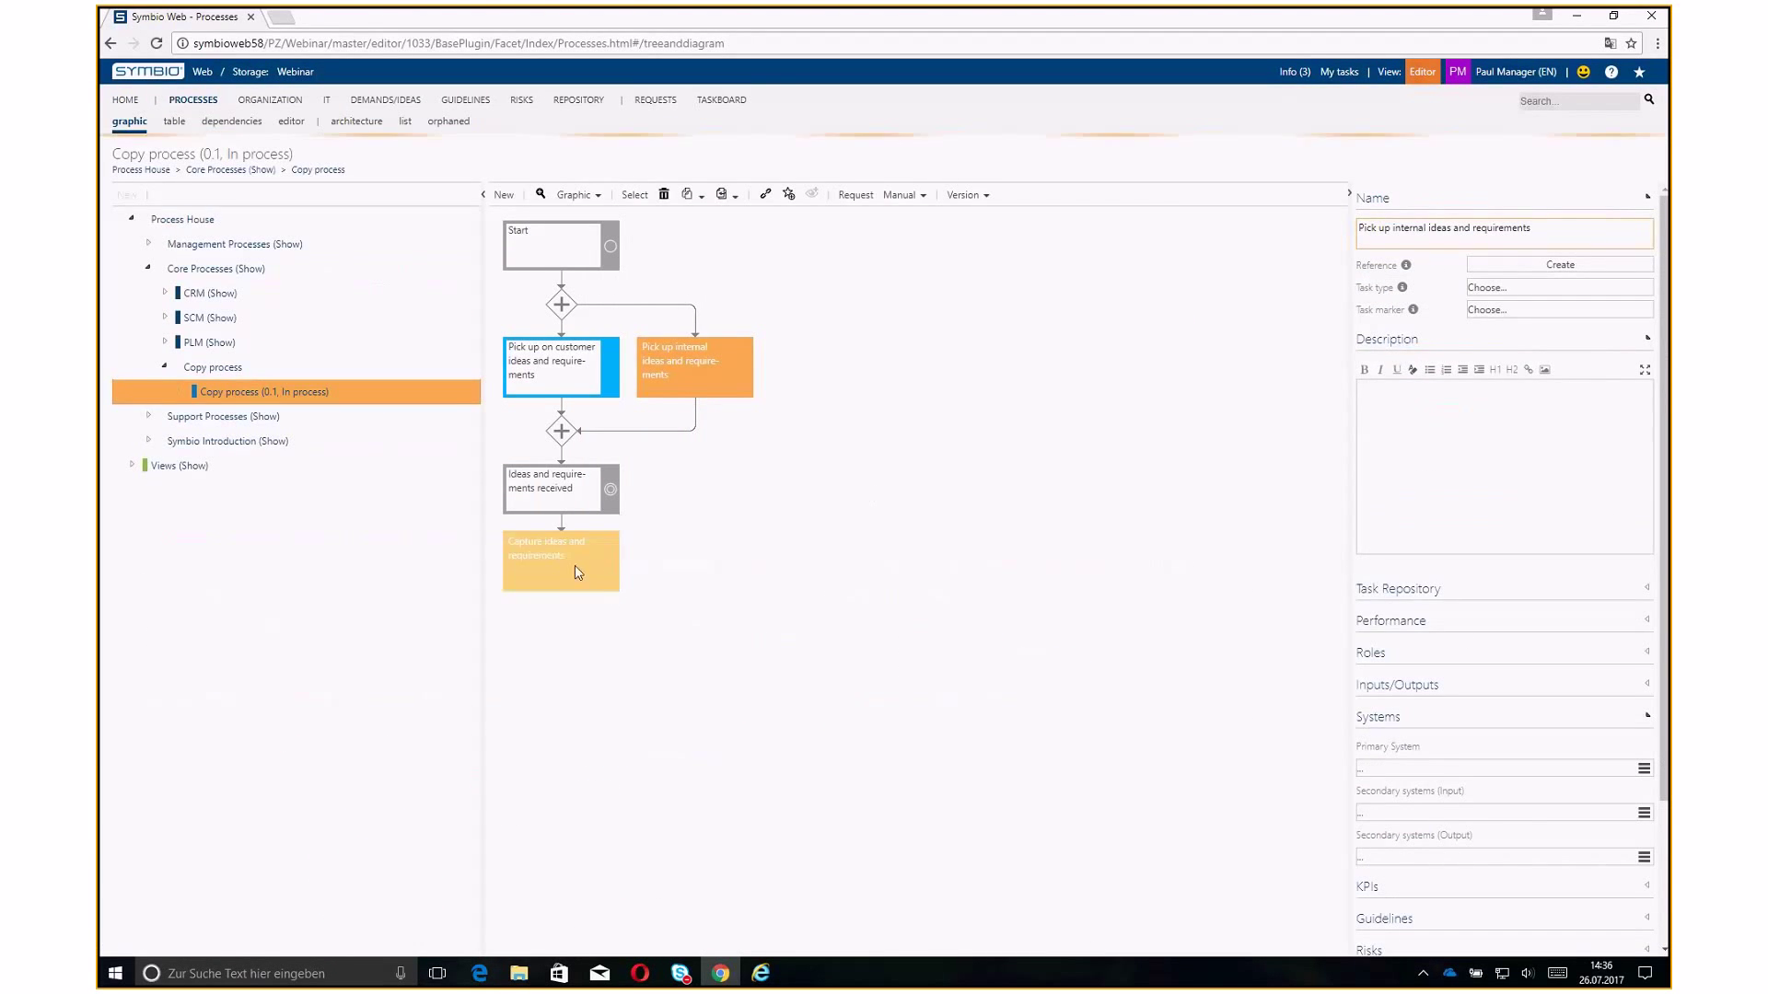
click(676, 609)
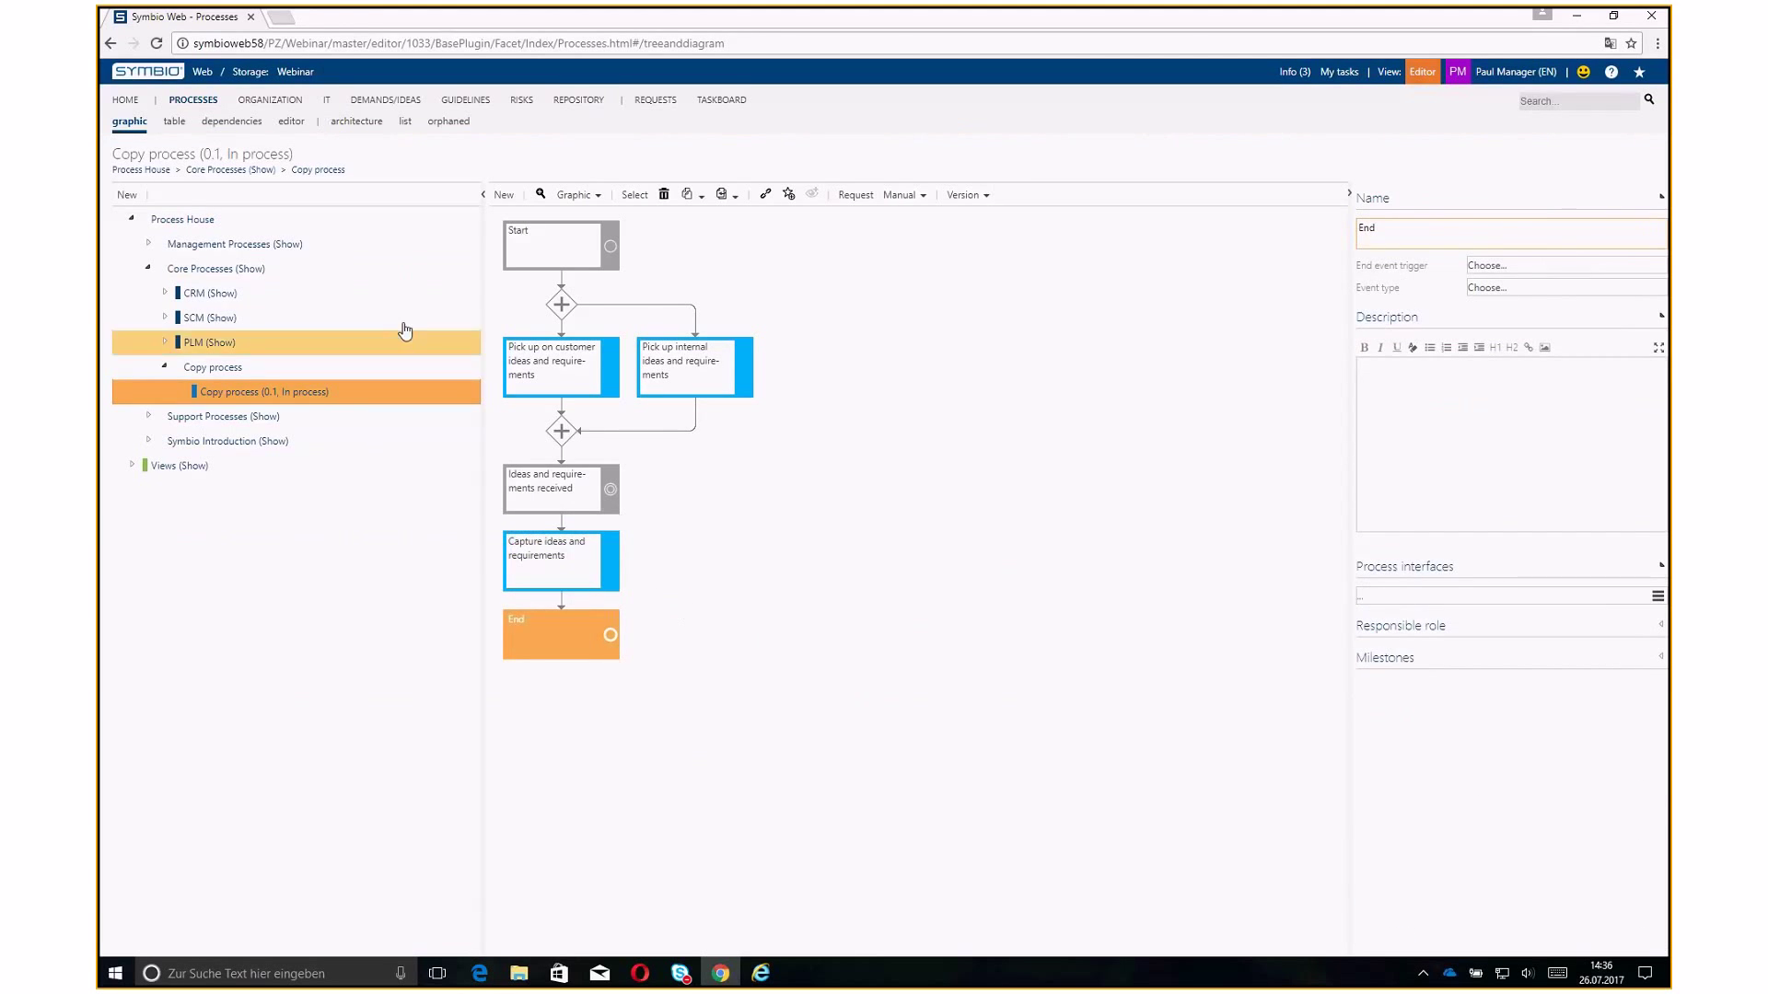
Assign the author, quality manager and responsible person in the responsibilities of the Copy process
click(258, 156)
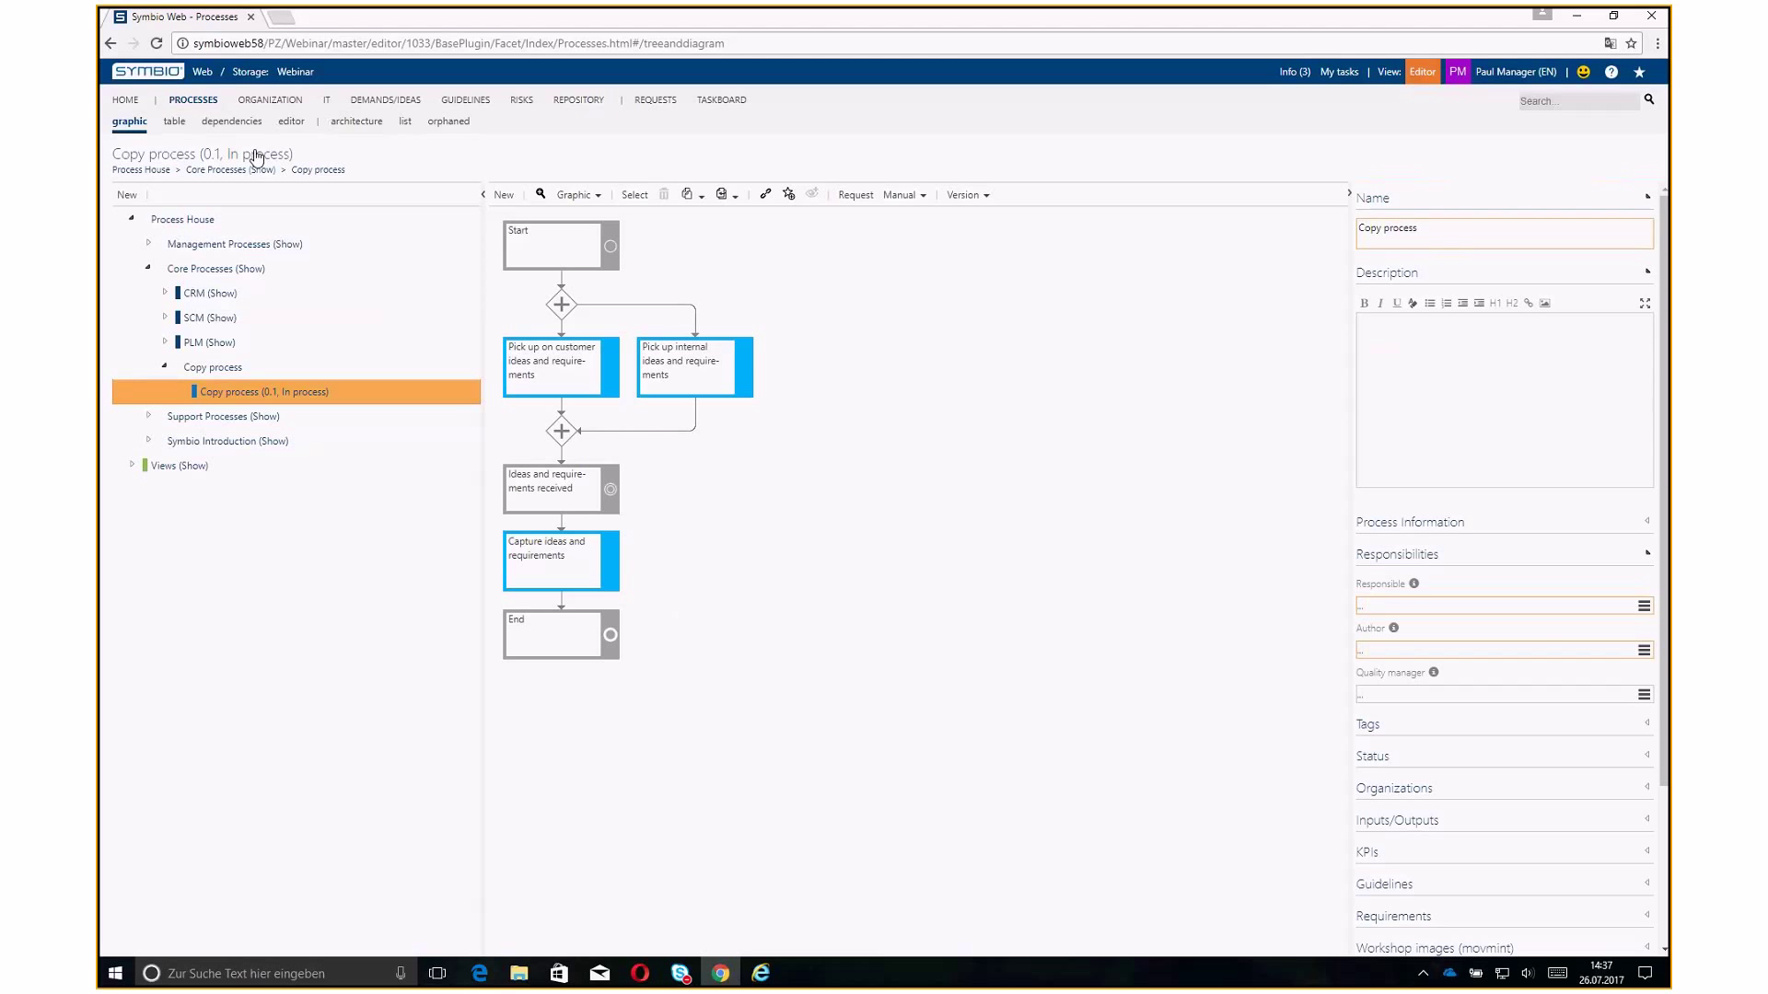
click(1388, 651)
text(pa)
click(1386, 667)
click(1379, 691)
text(mi)
click(1381, 723)
click(1383, 606)
text(pe)
key(BackSpace)
key(BackSpace)
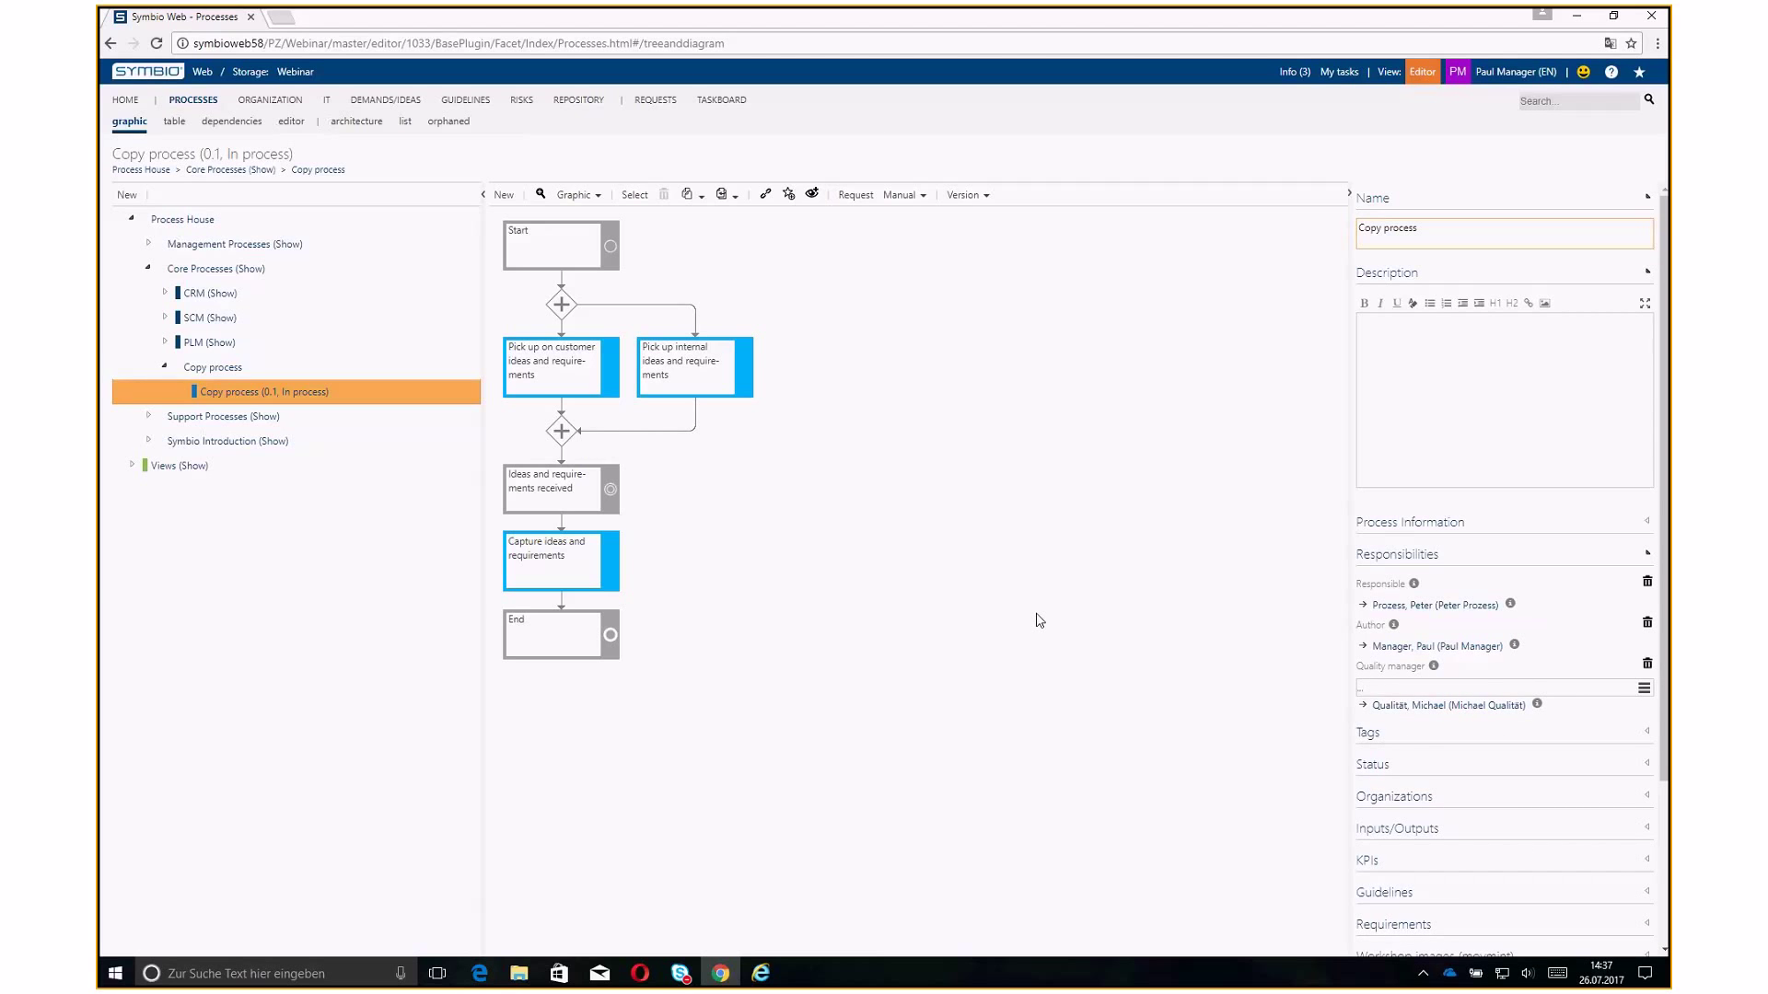
In the Copy process's change state dialog, set the start of validity to 7/26/2017 and the reason for revision to "initial version"
click(967, 195)
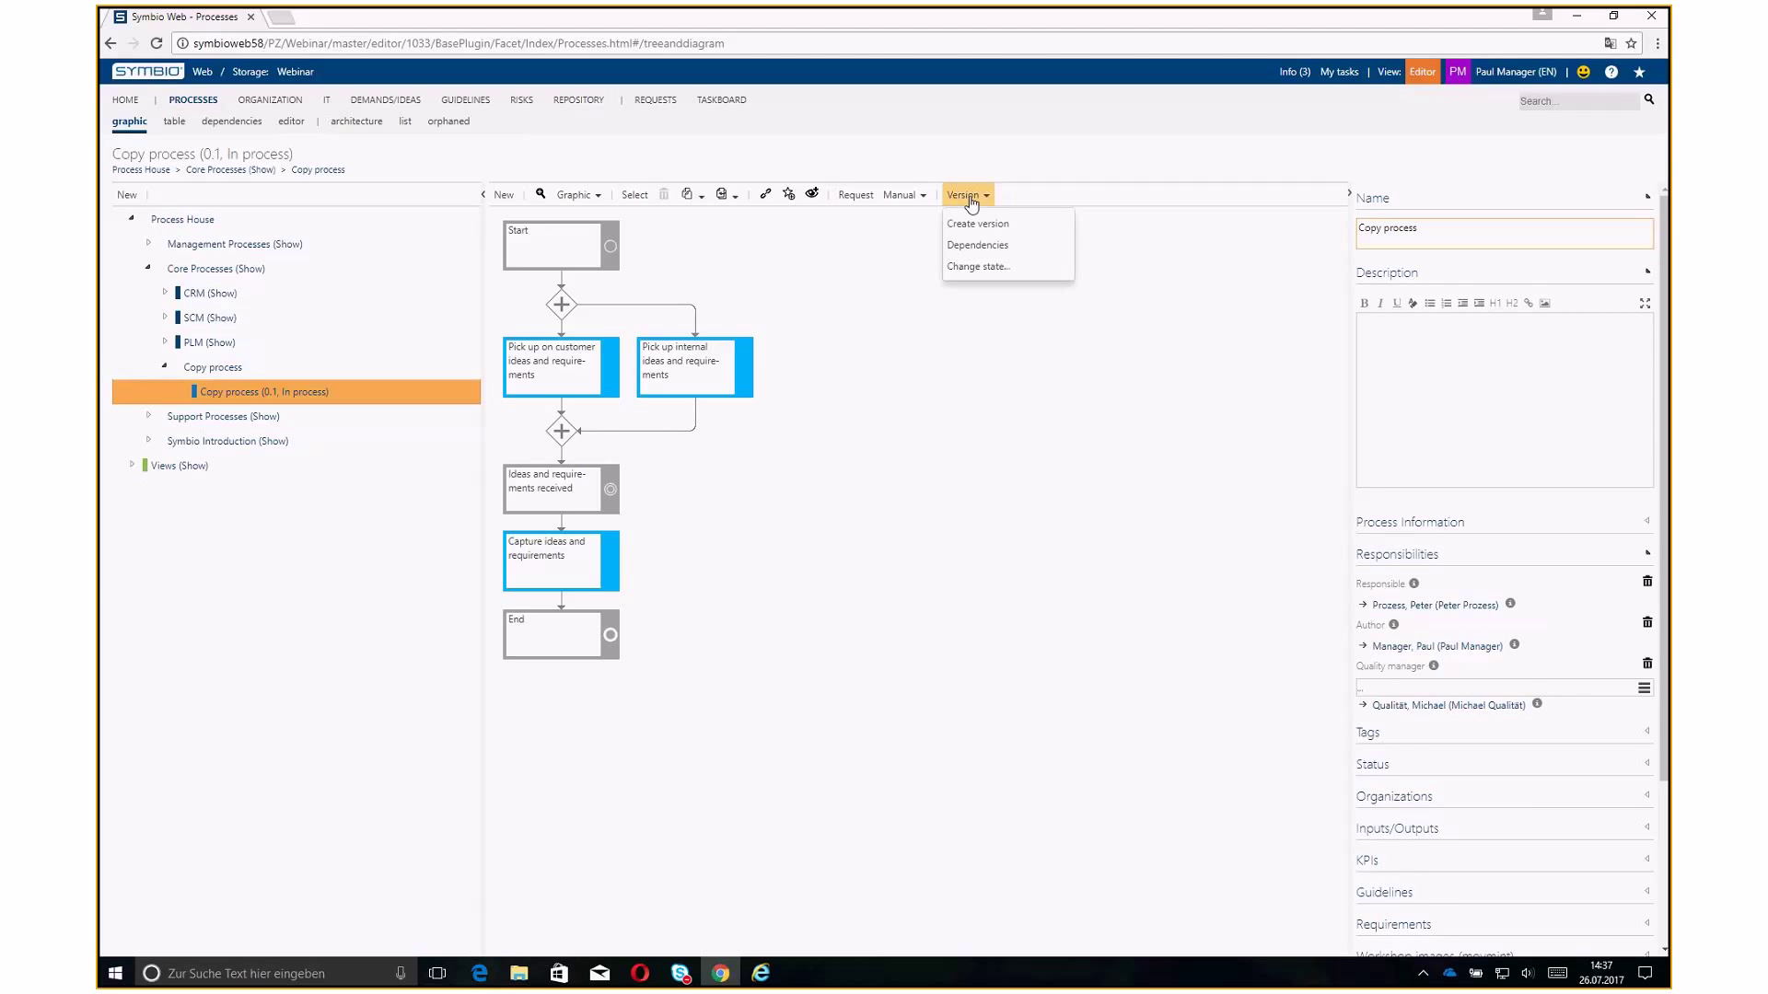
click(991, 267)
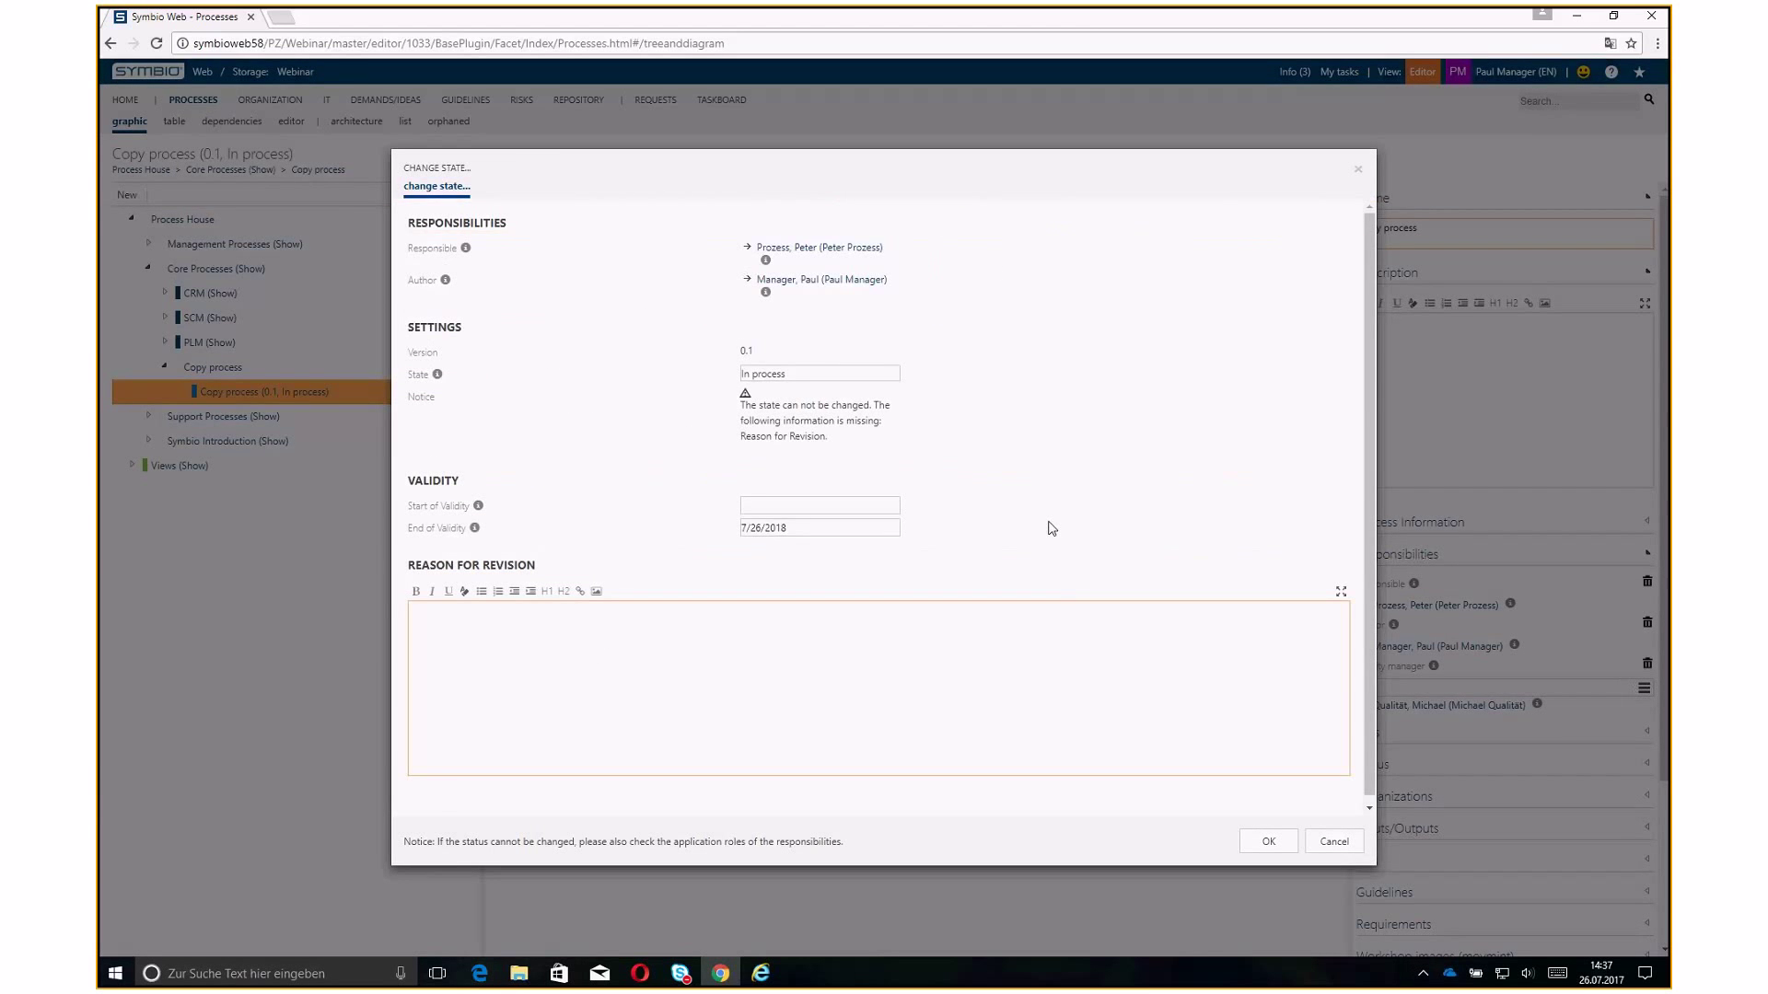
click(766, 506)
click(803, 637)
click(540, 664)
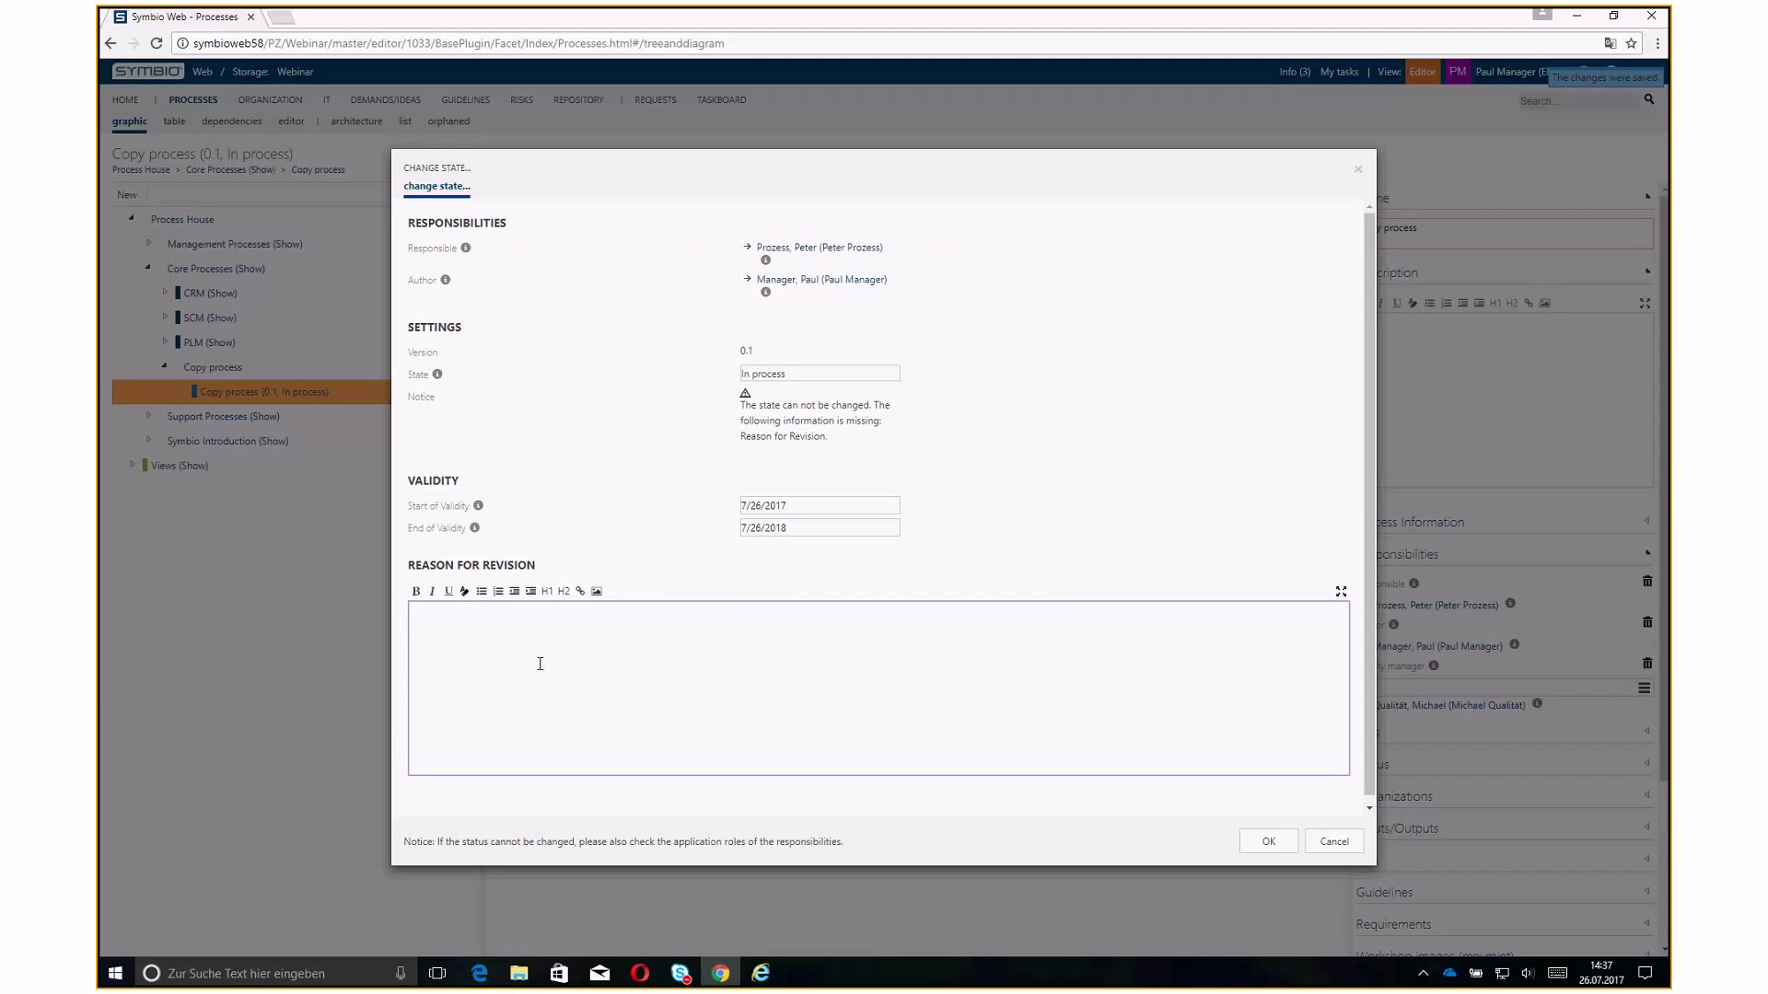
text(initial )
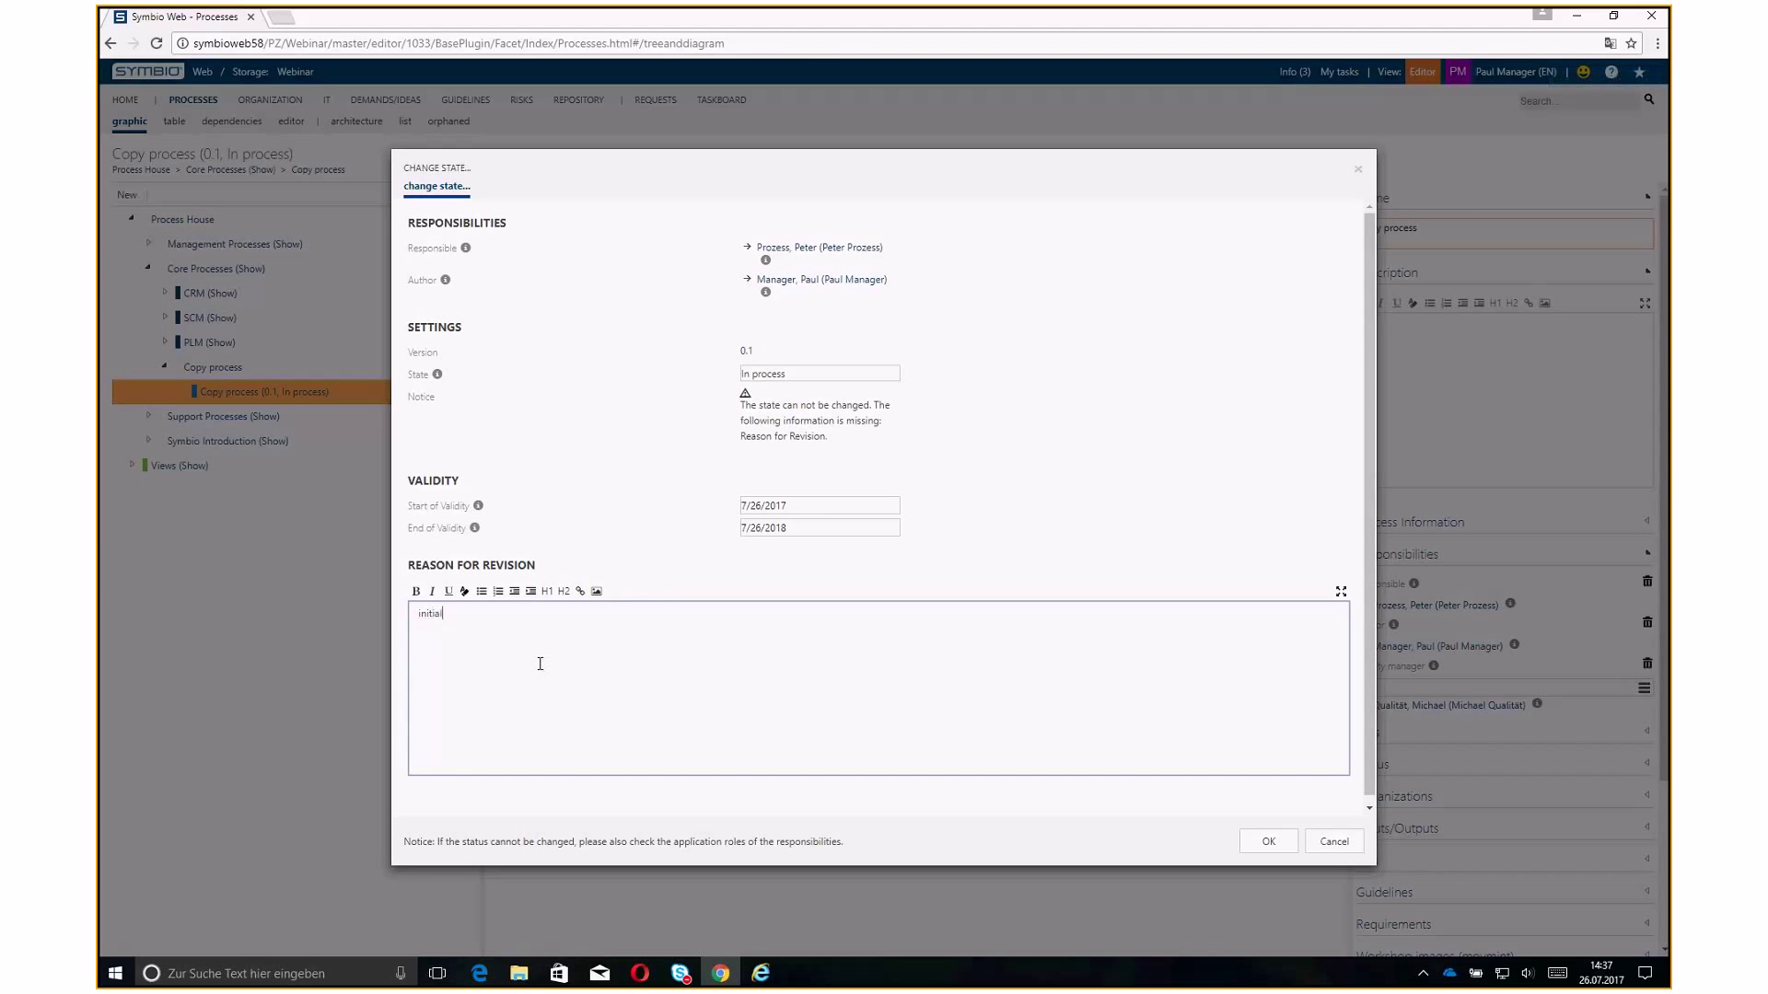
text(version)
click(1268, 843)
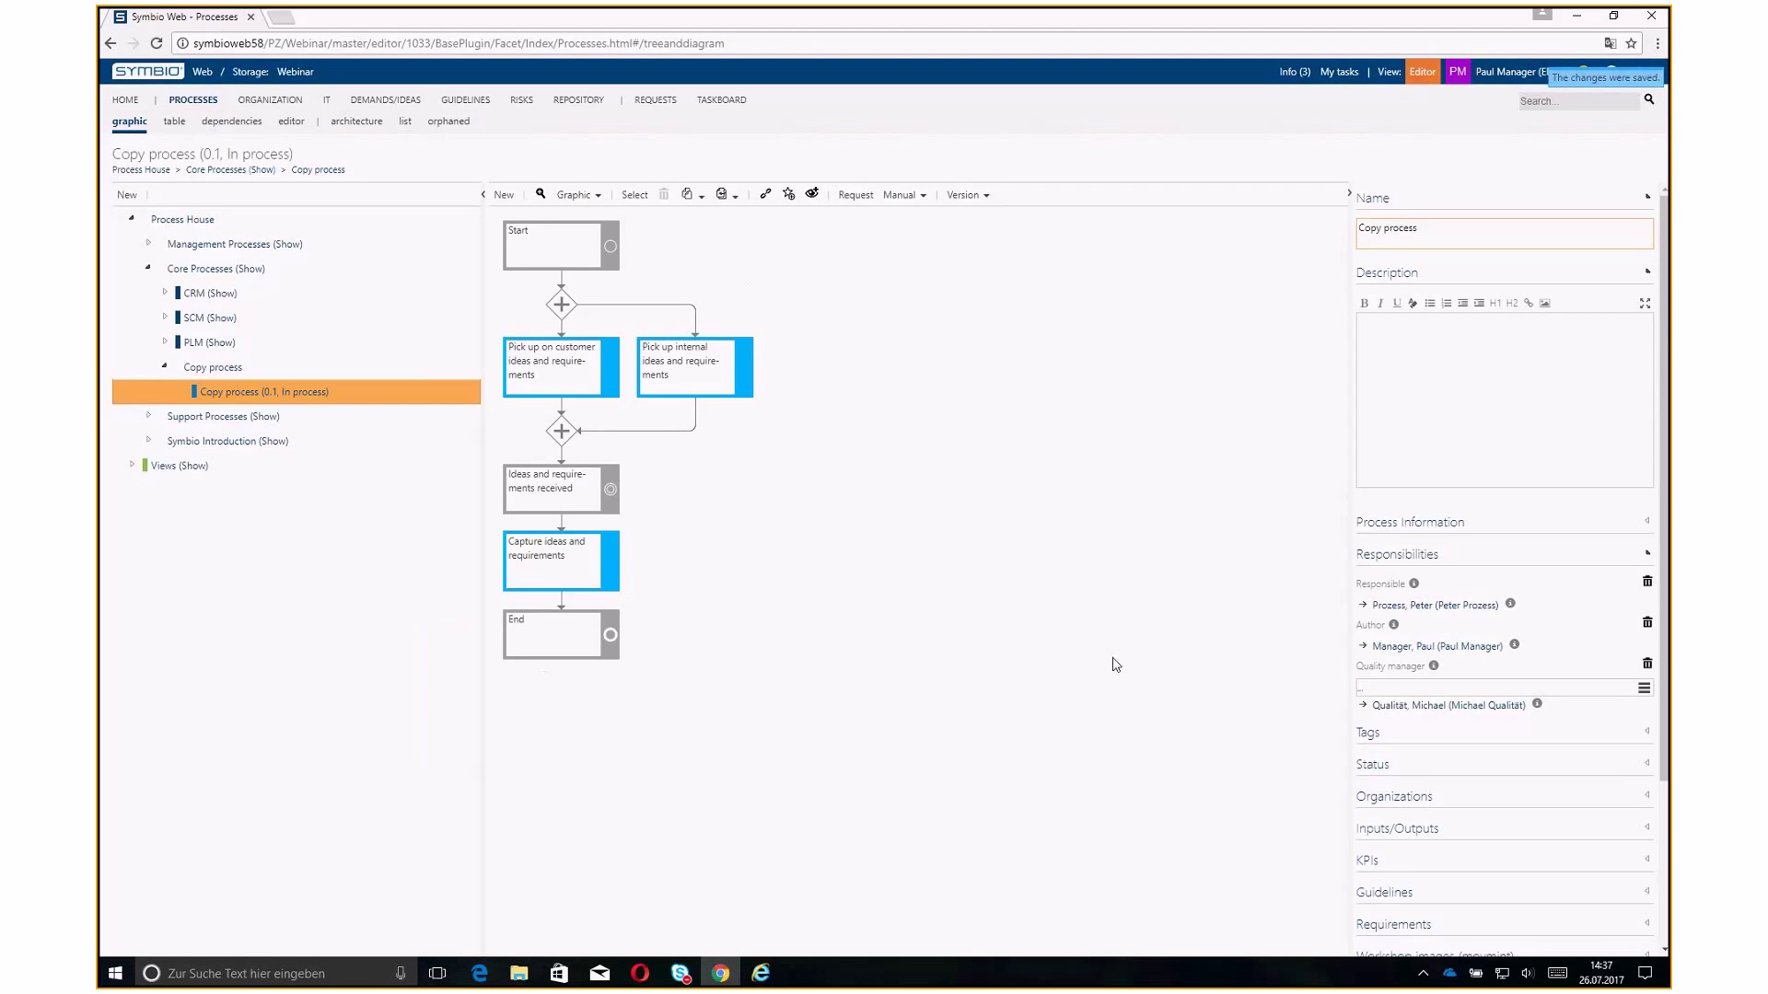
Change the state of the Copy process to Ready for QA
click(963, 194)
click(981, 269)
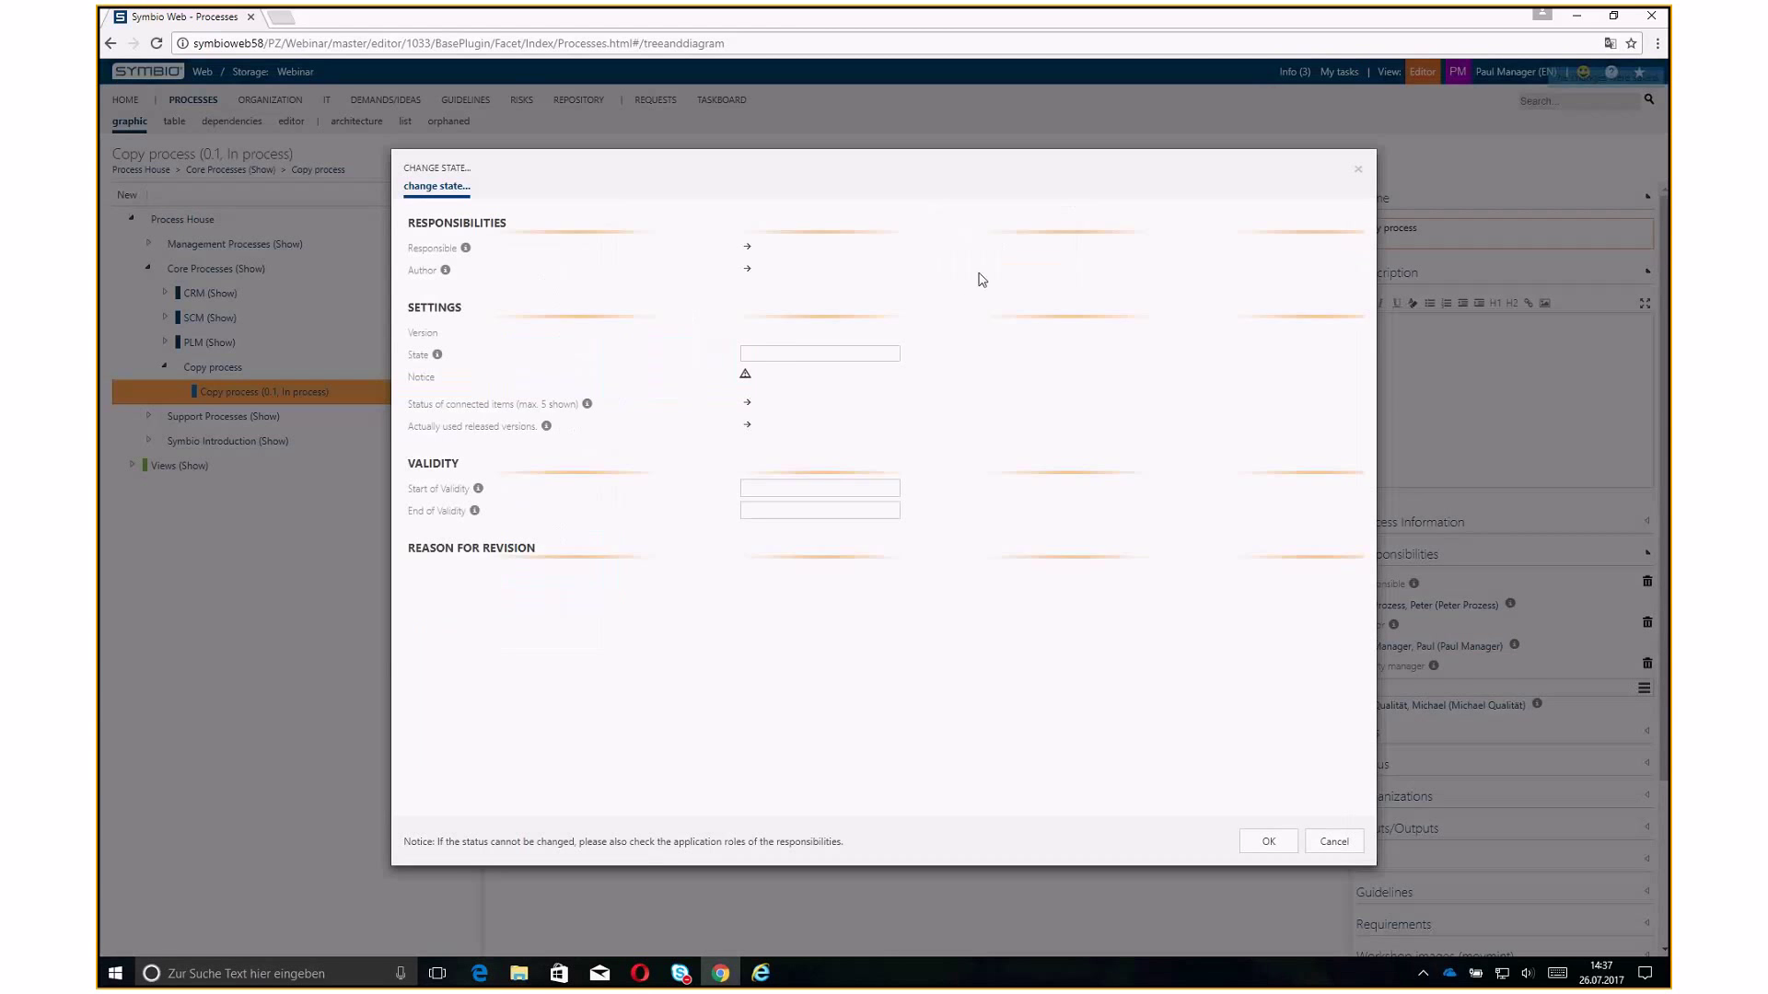
click(870, 374)
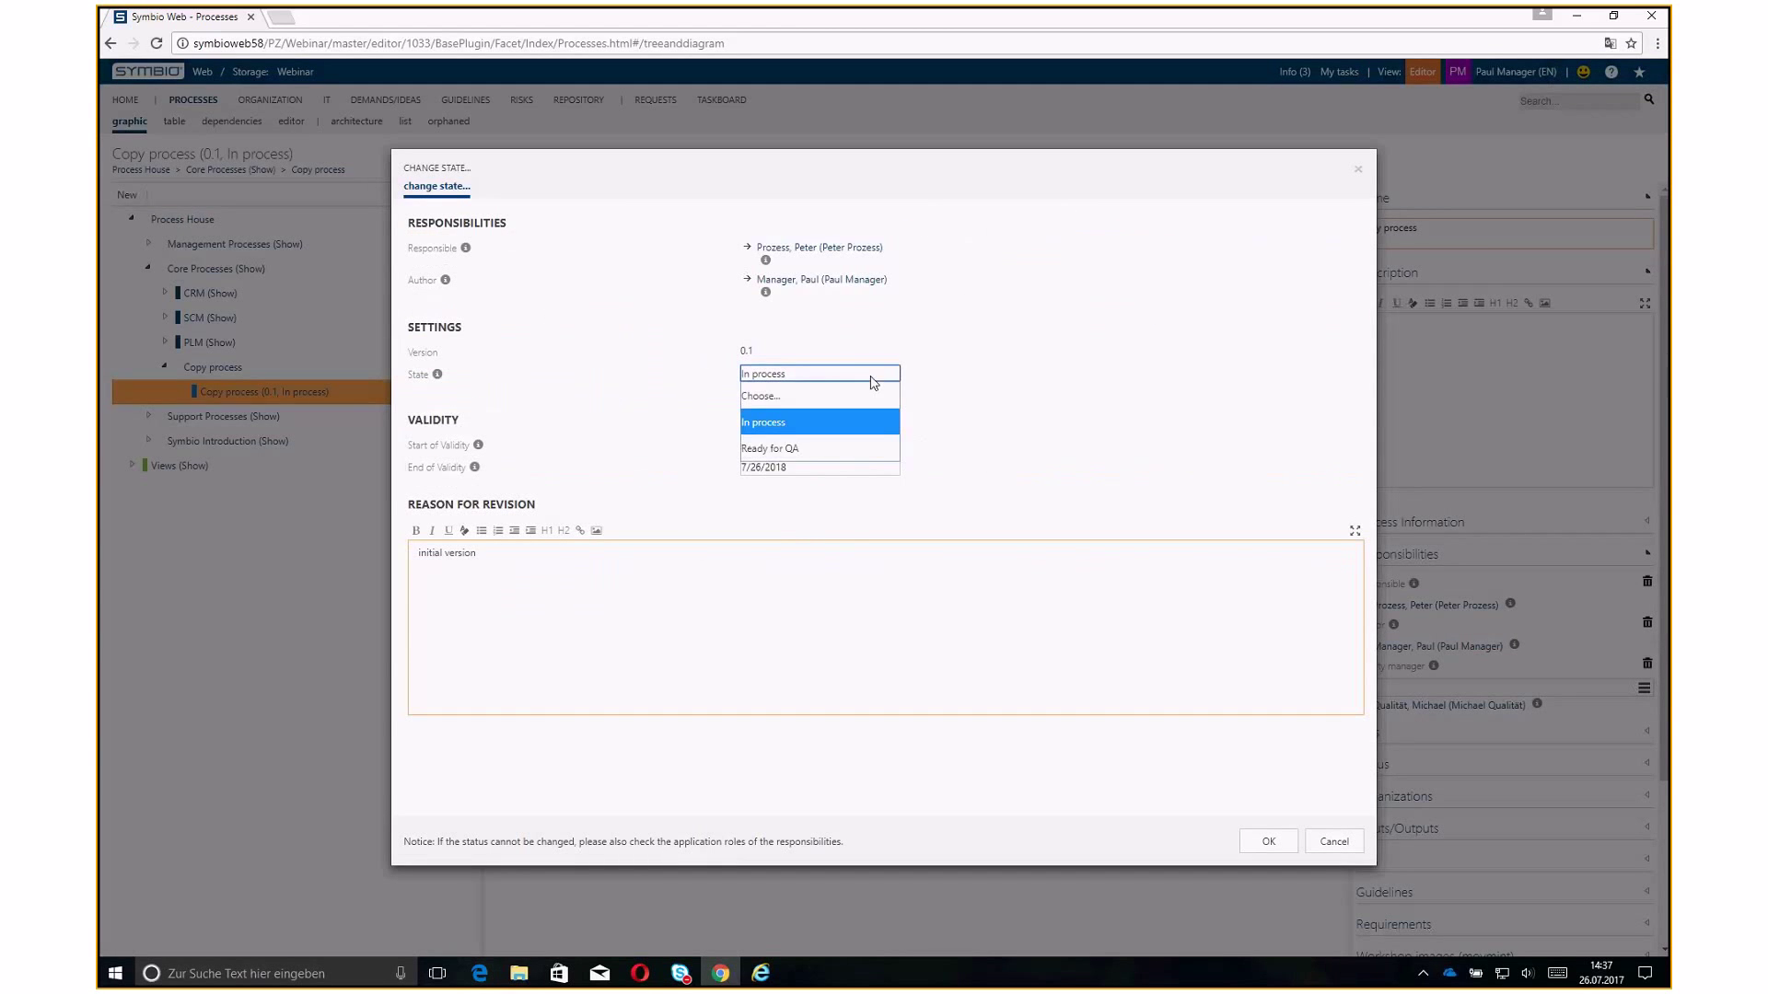
click(851, 449)
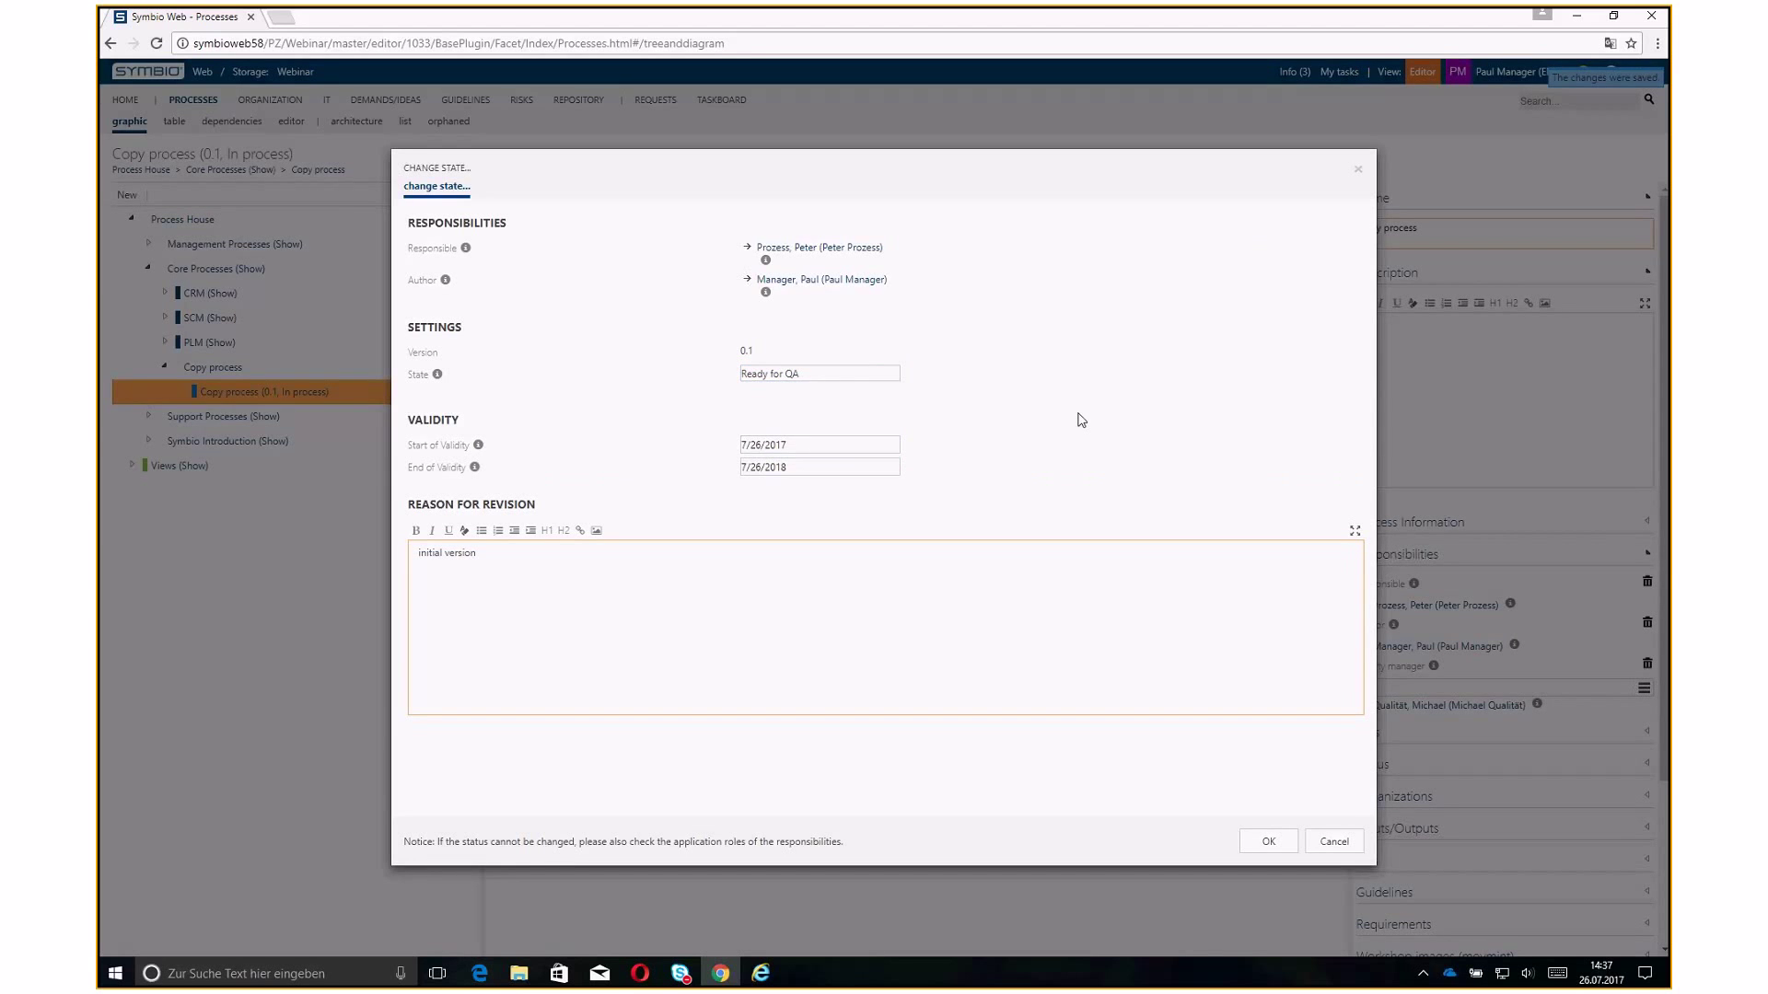
click(1267, 843)
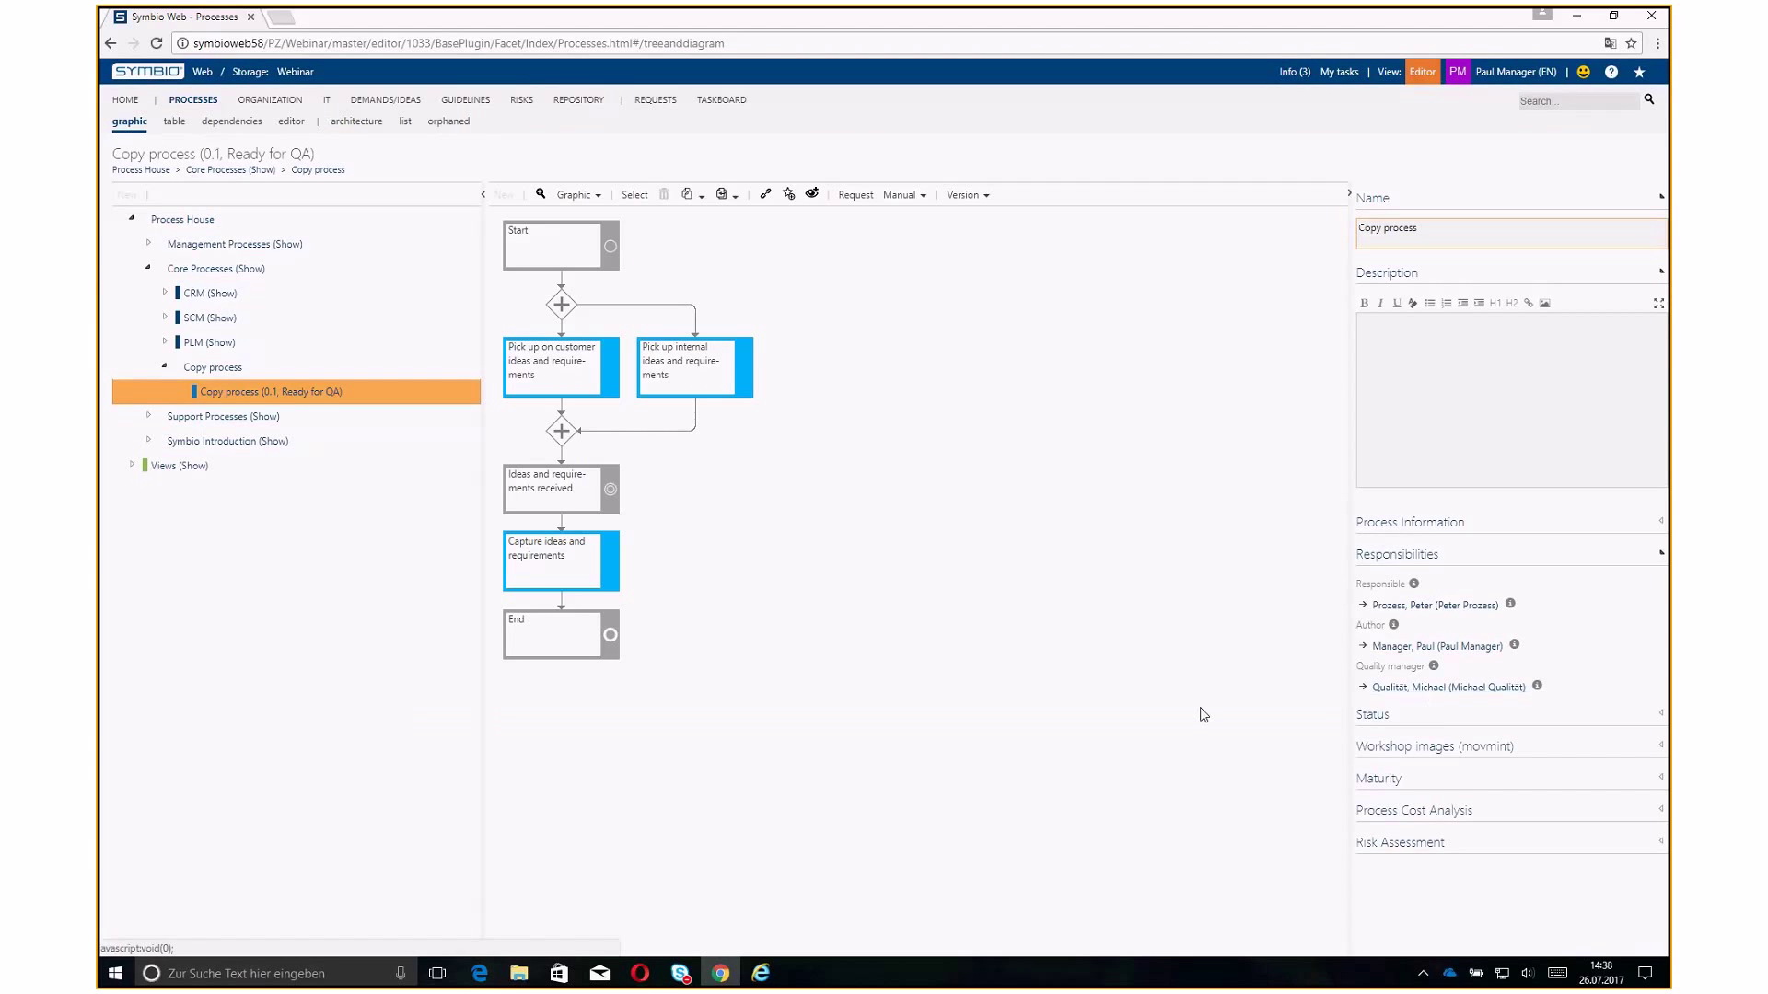
Log out and log in with the quality manager's saved account
click(1508, 74)
click(1533, 506)
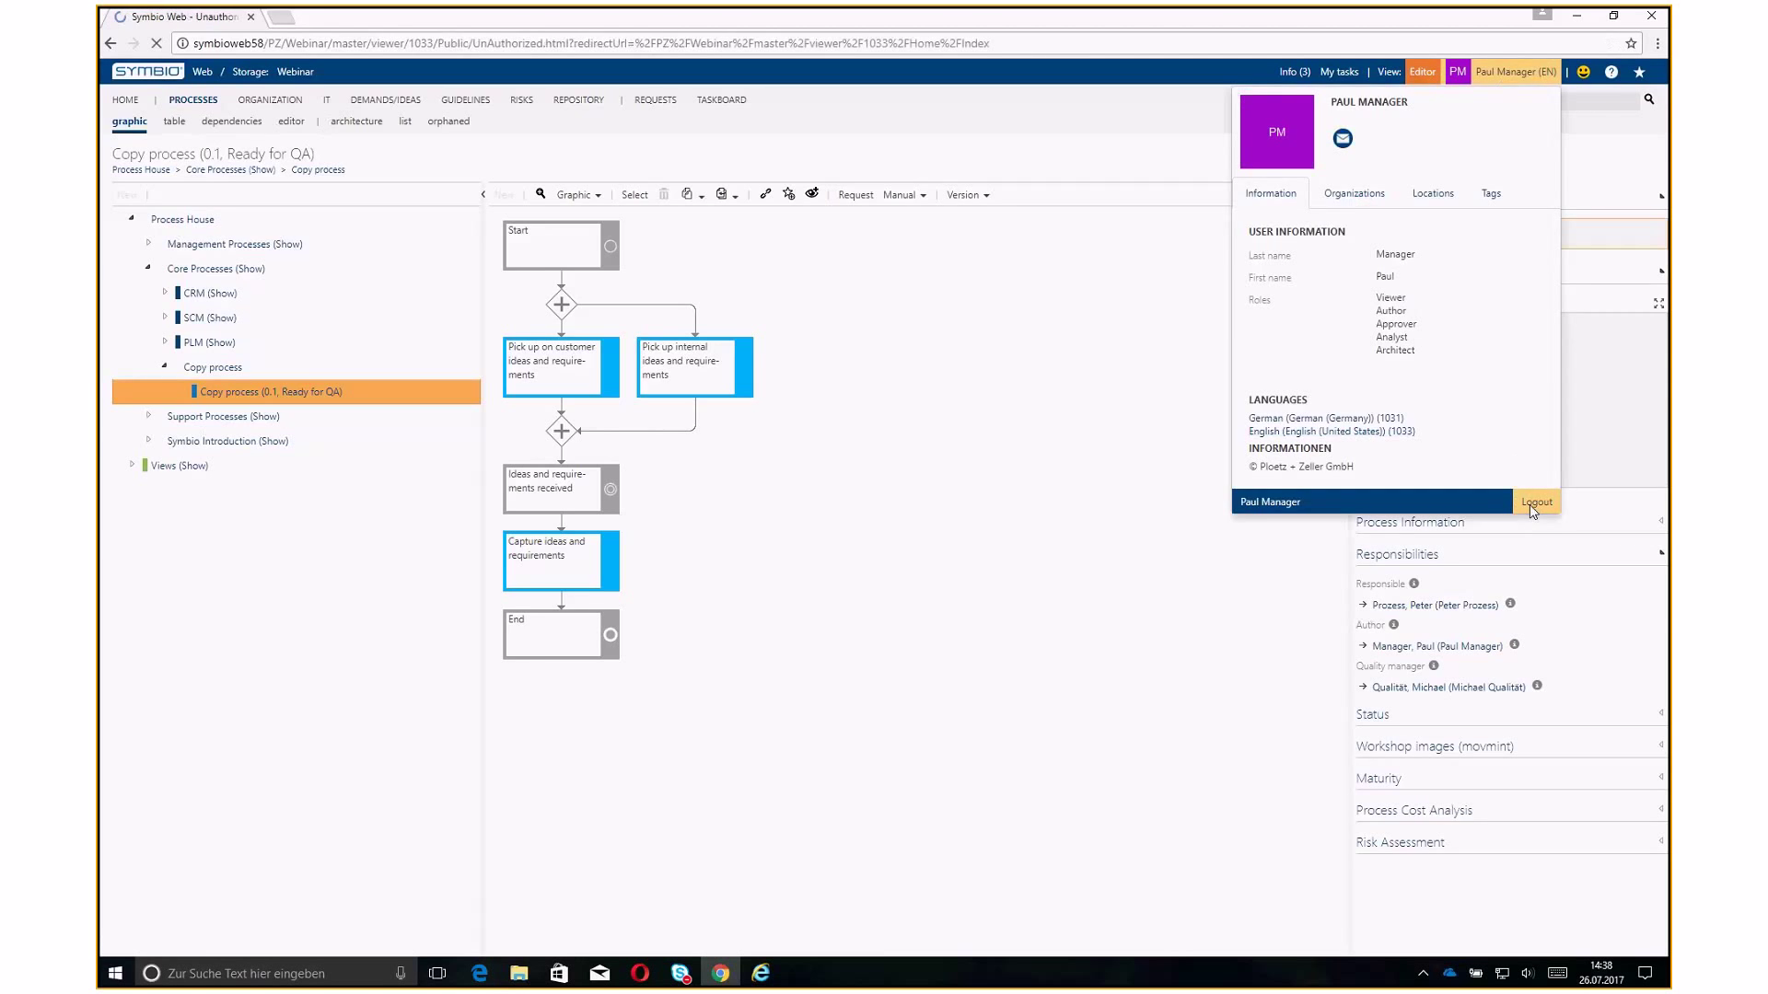
triple_click(887, 316)
text(mi)
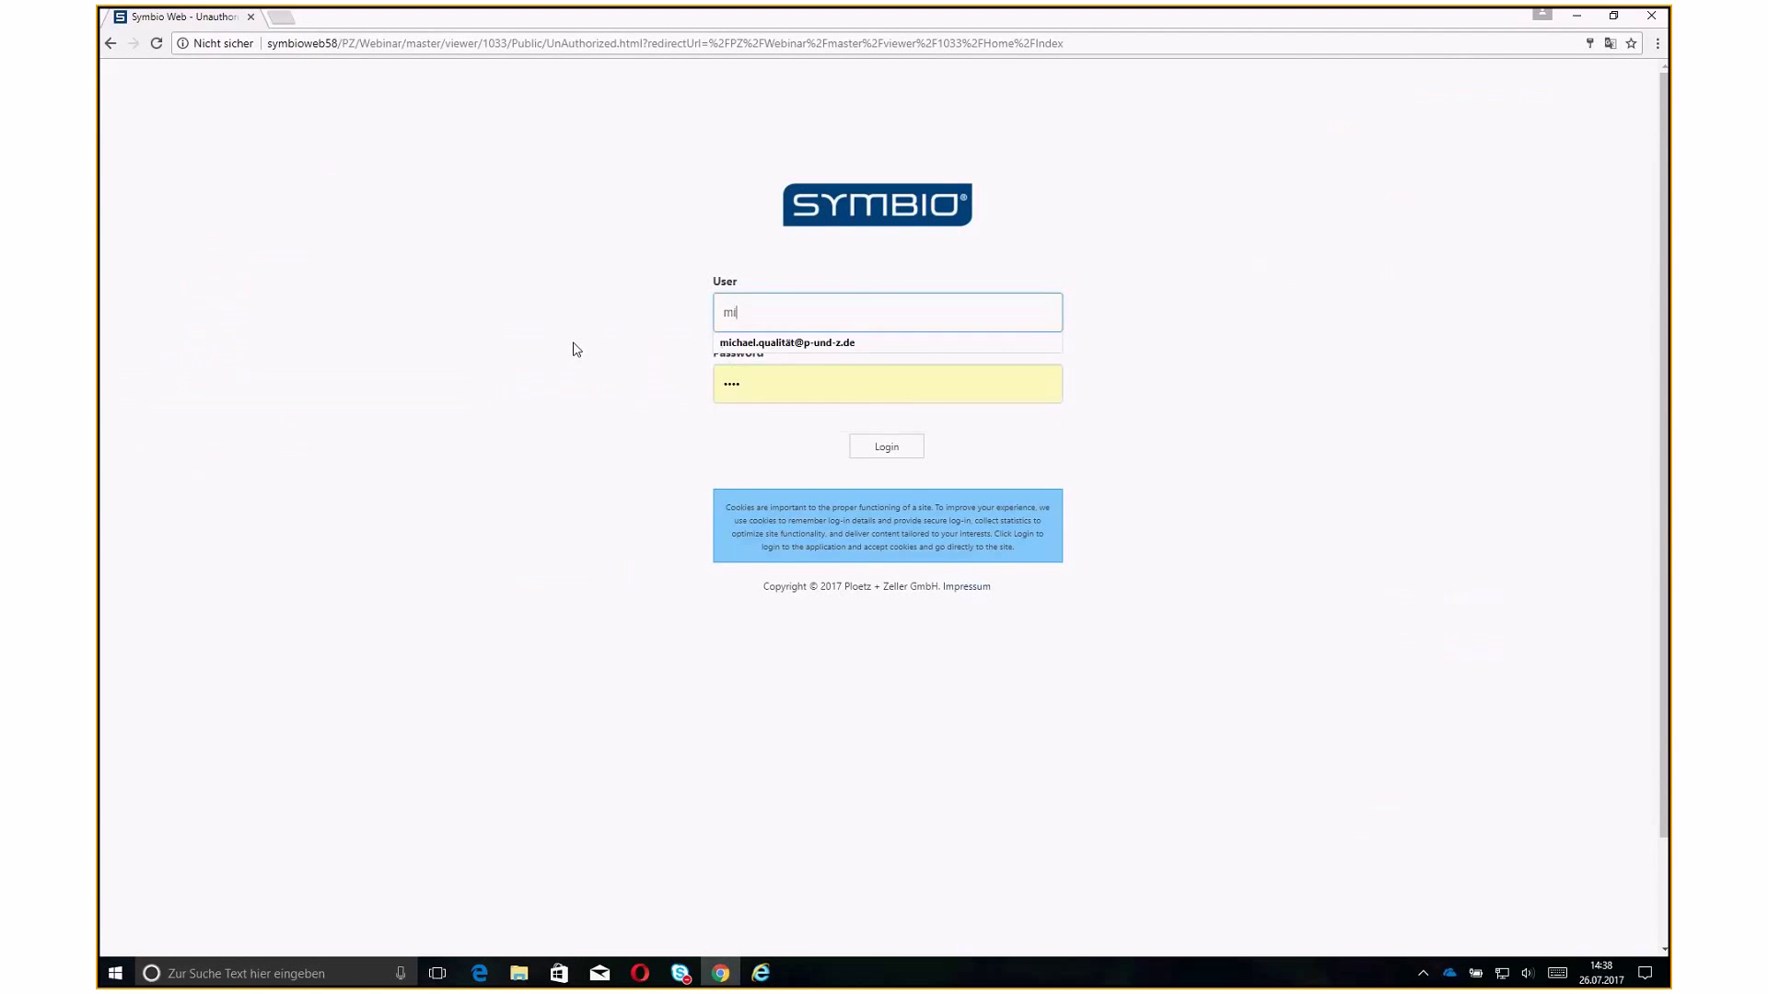
click(740, 343)
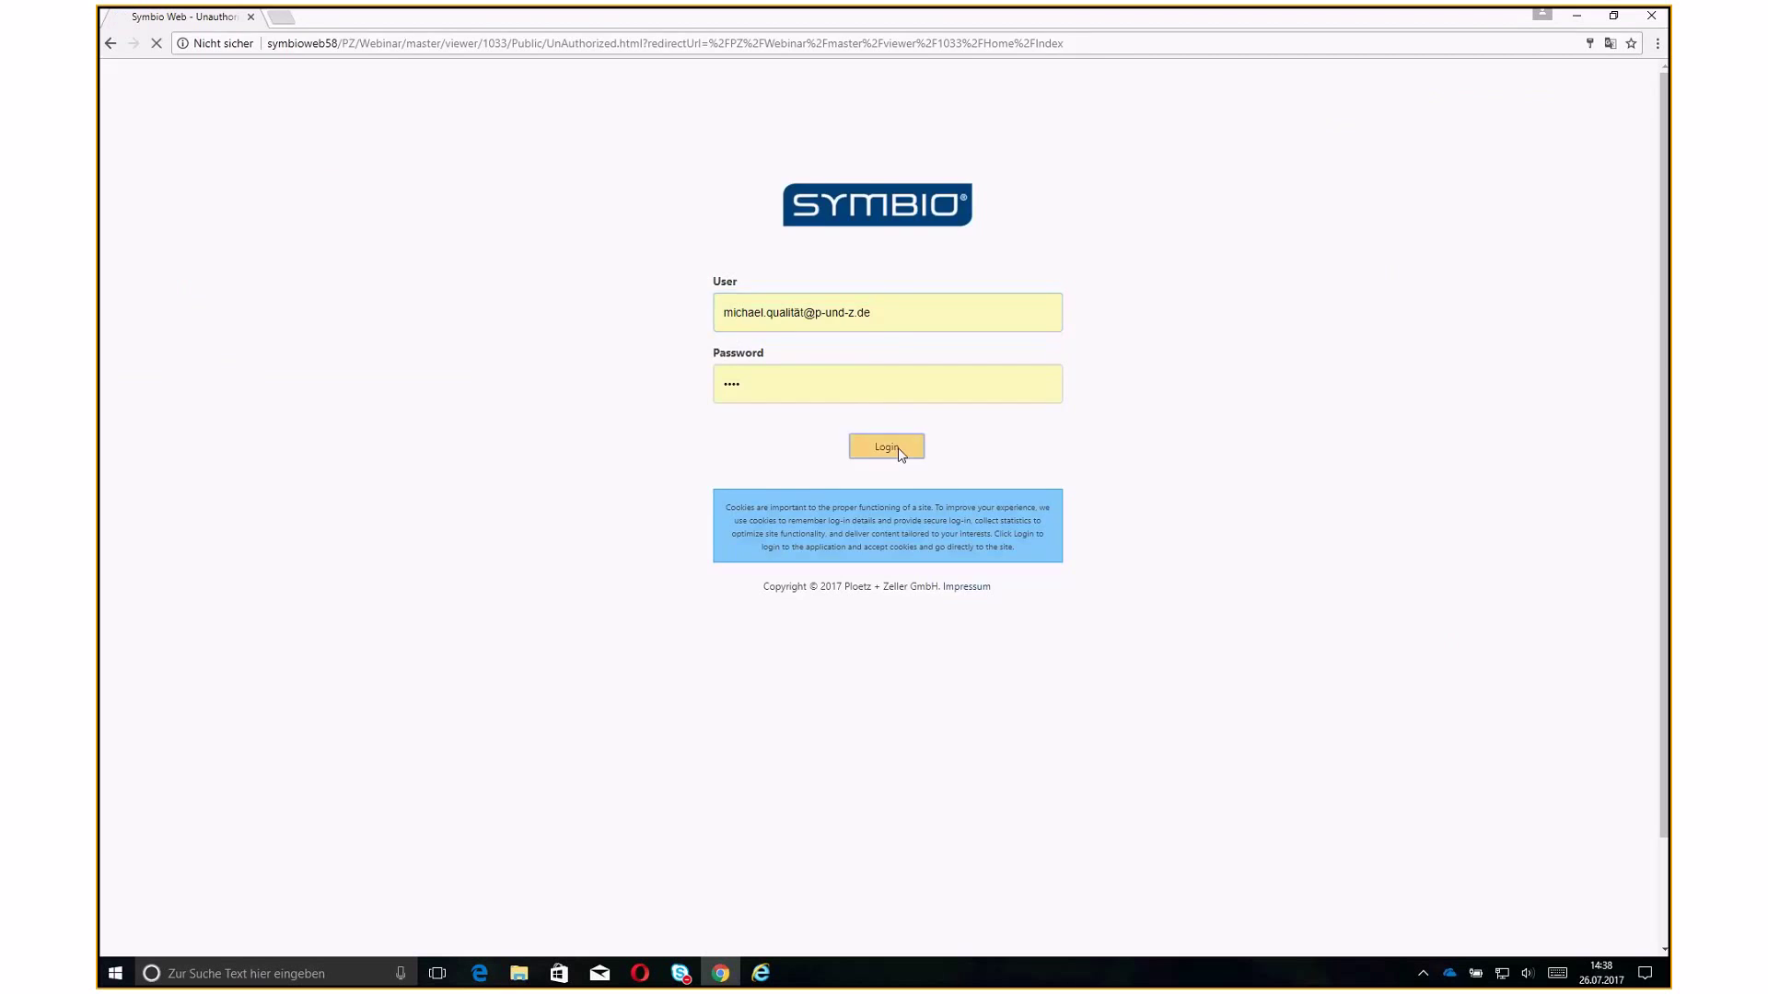
click(898, 448)
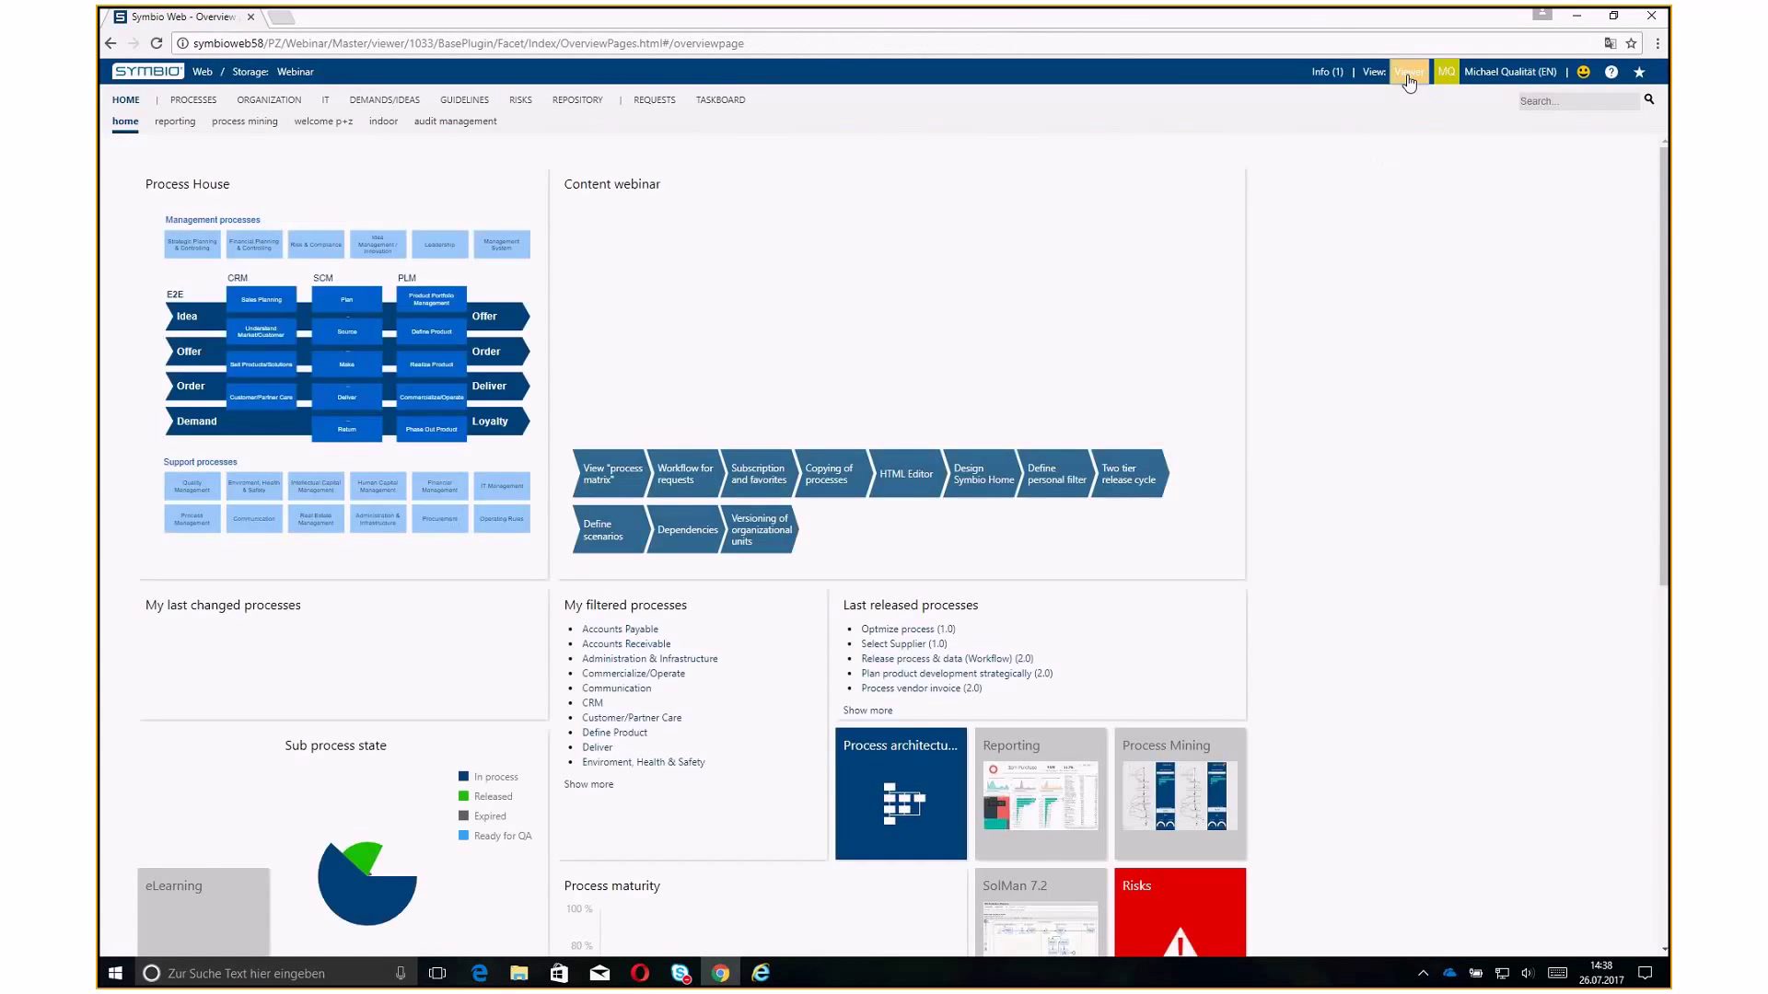
Switch to the Editor view and accept the quality manager's task to approve the release of the Copy process
click(1409, 72)
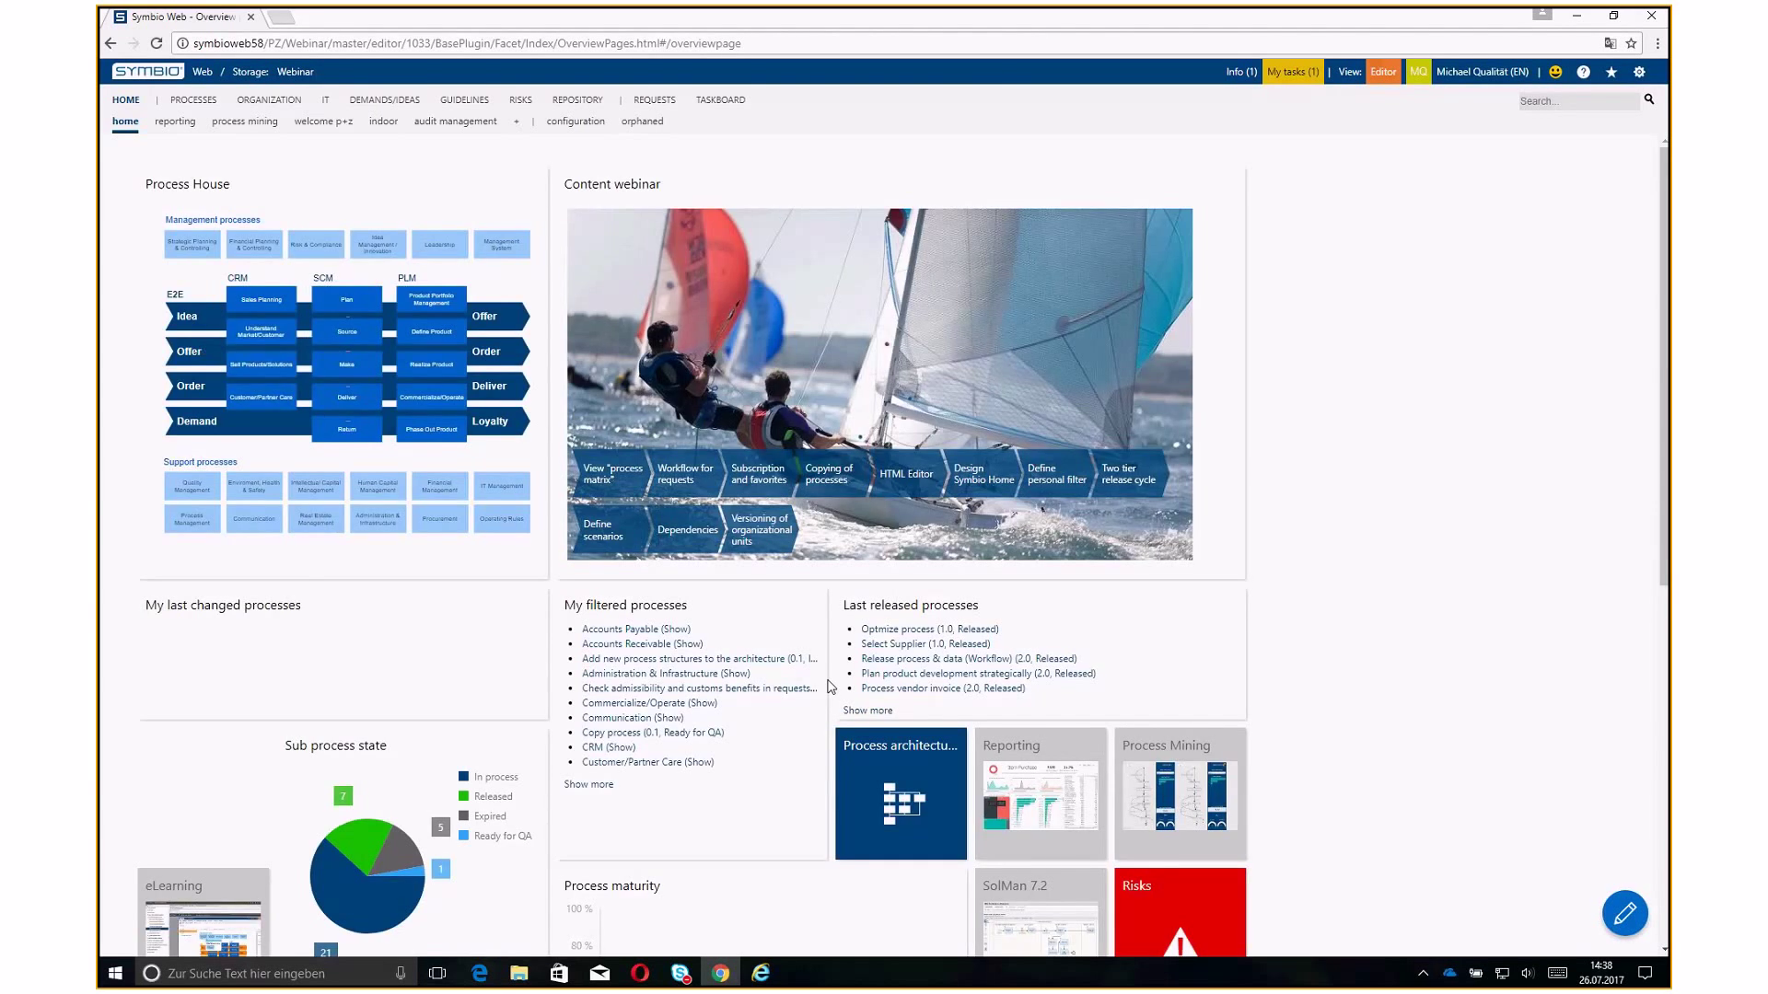
scroll(530, 764, down, 4)
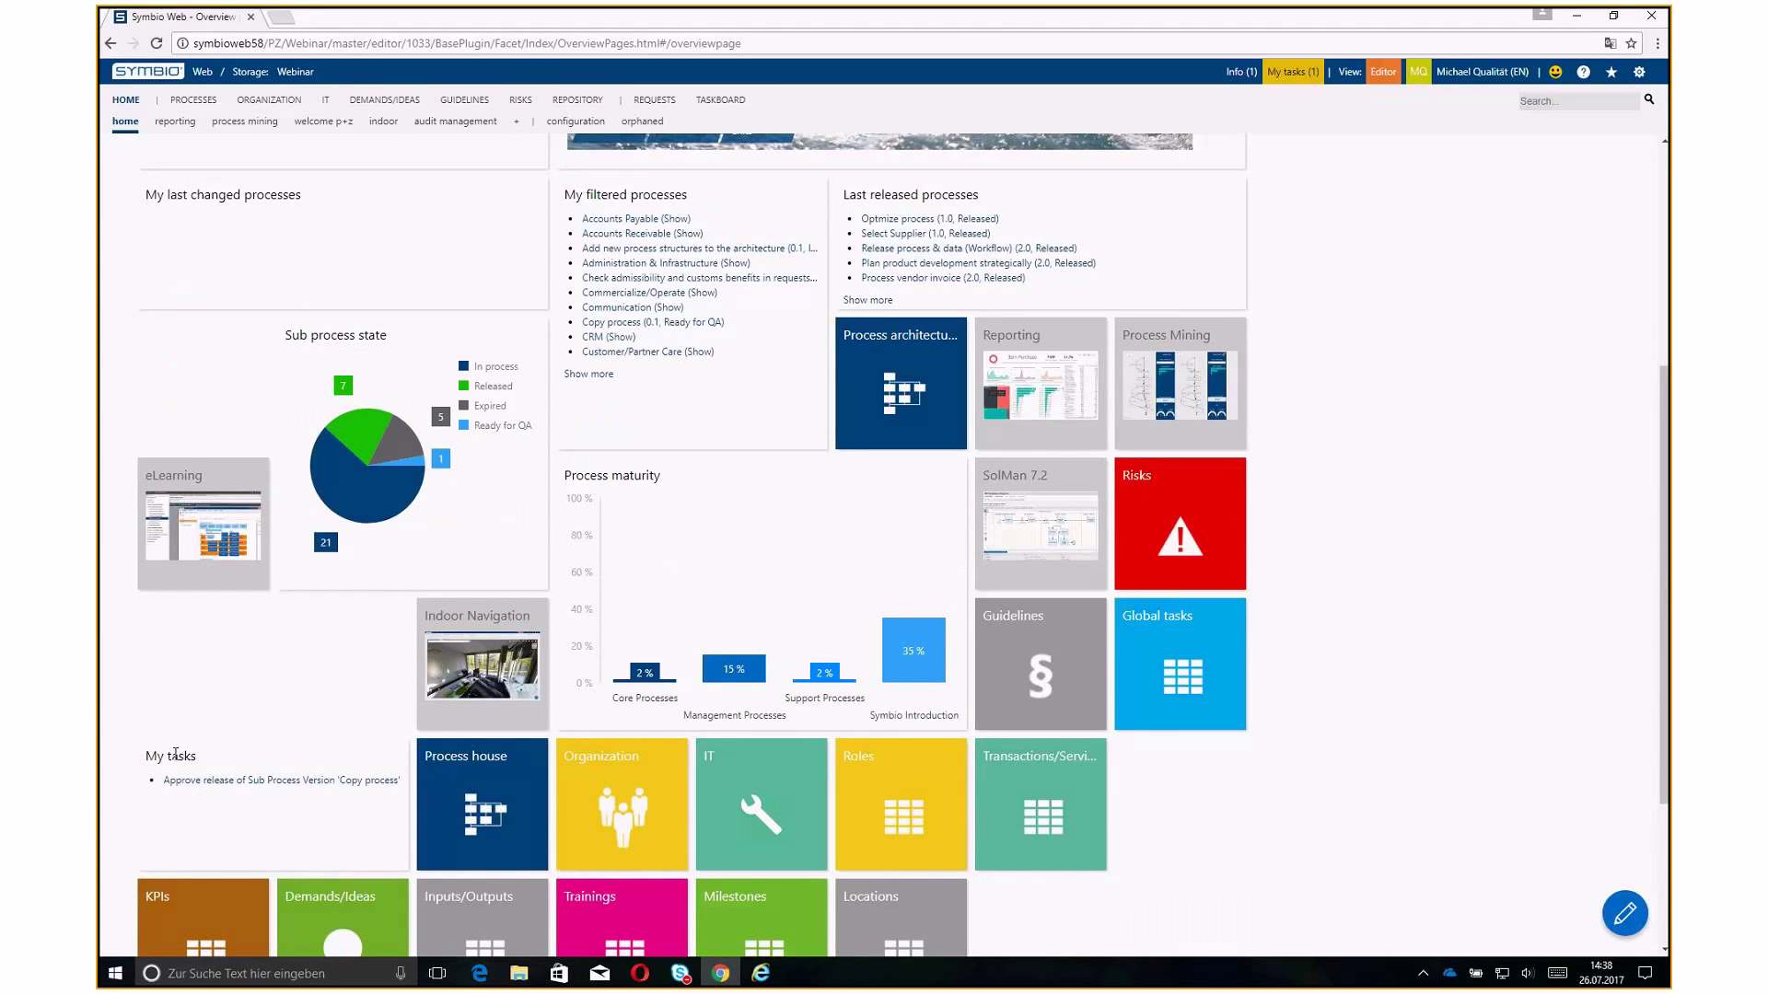
click(226, 782)
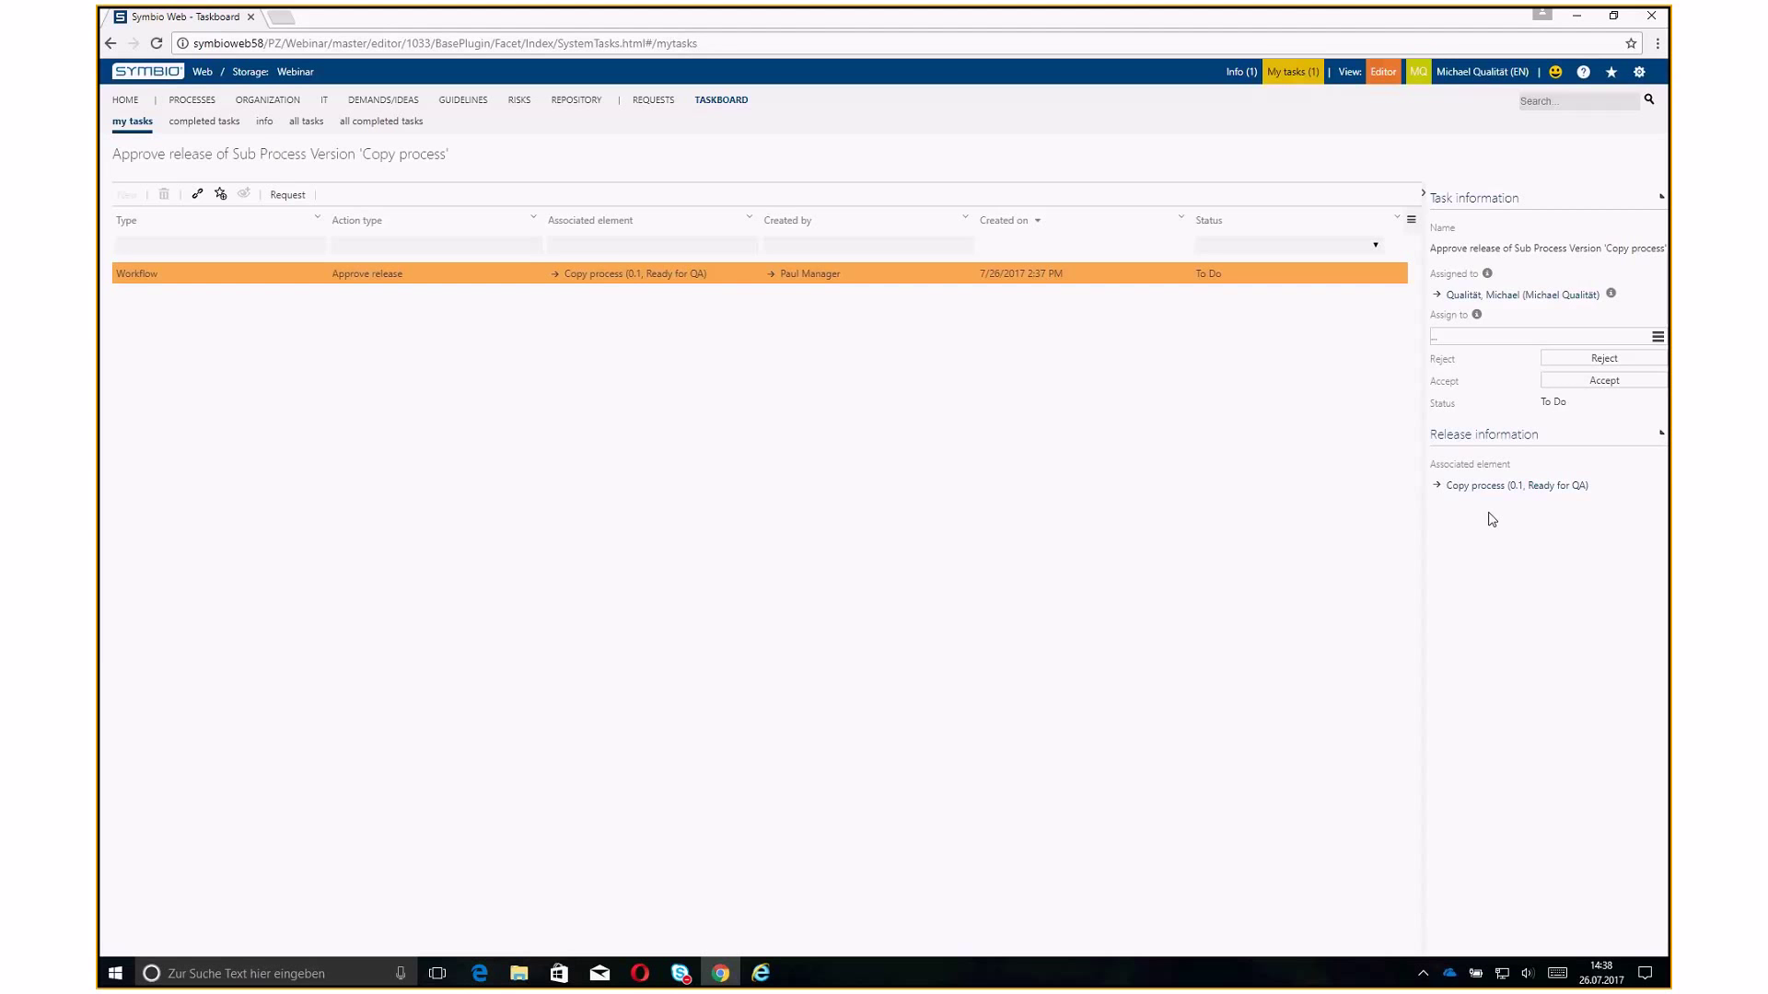
click(1555, 383)
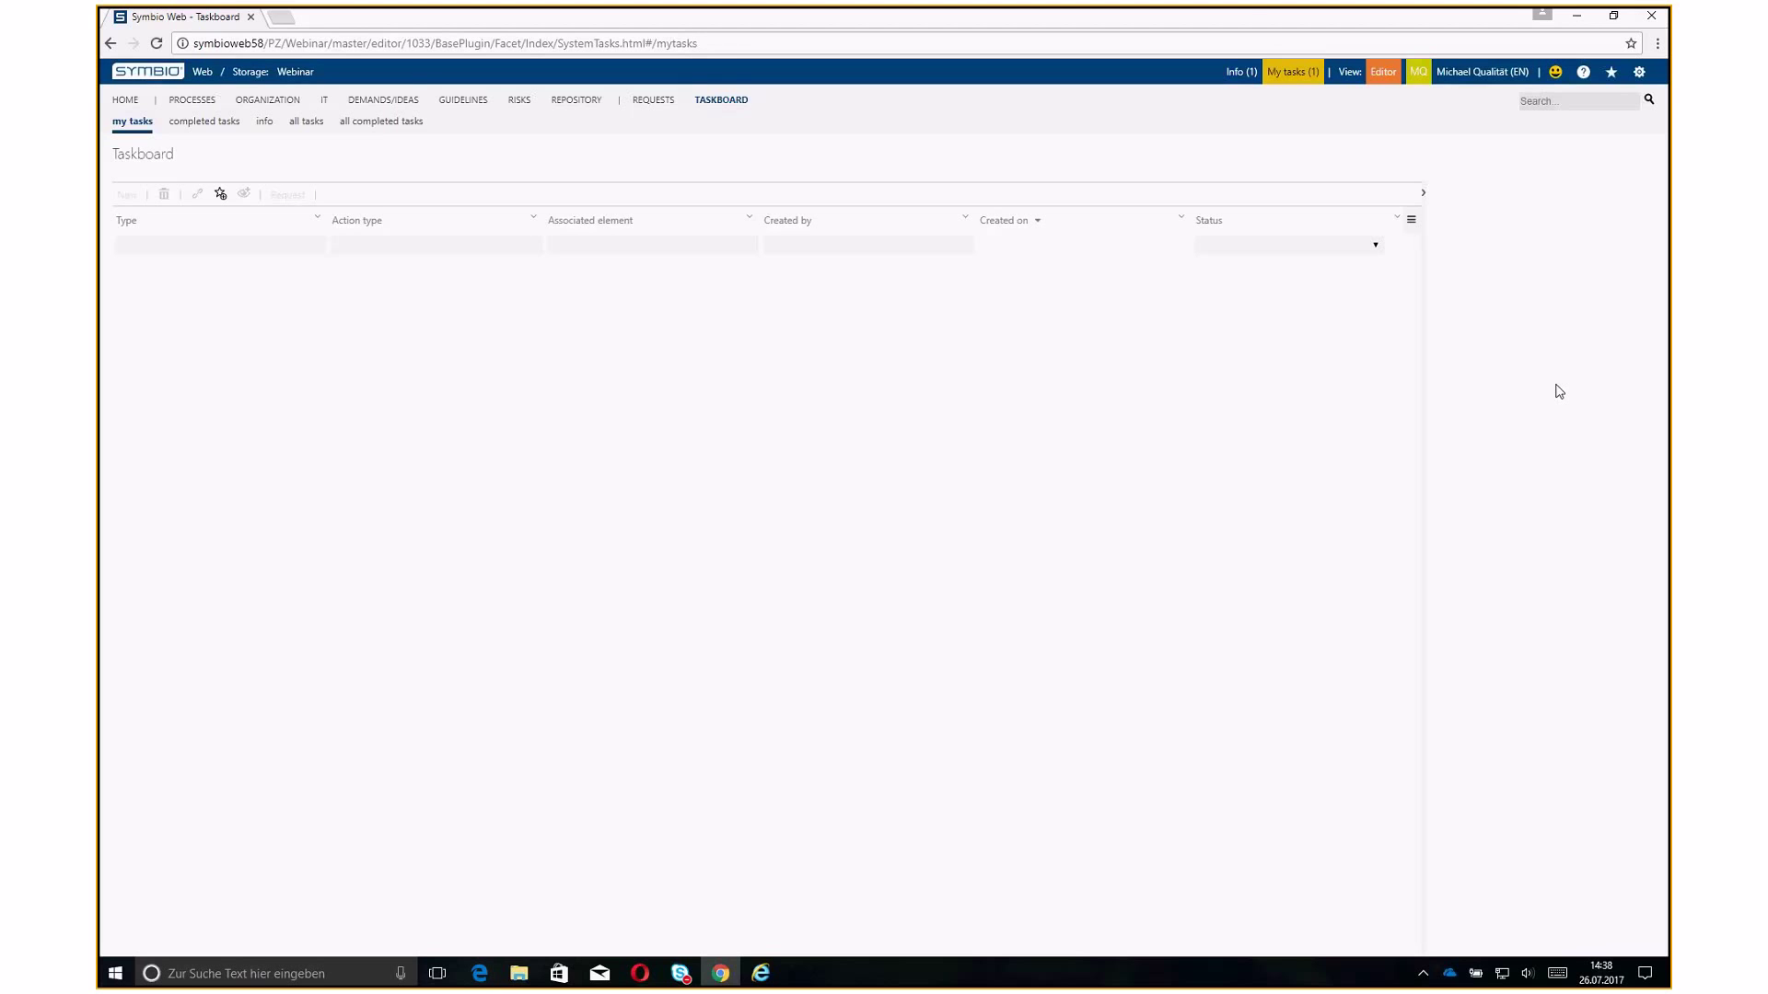
Log out of the quality manager's account and log in with the responsible person's saved account
click(1465, 73)
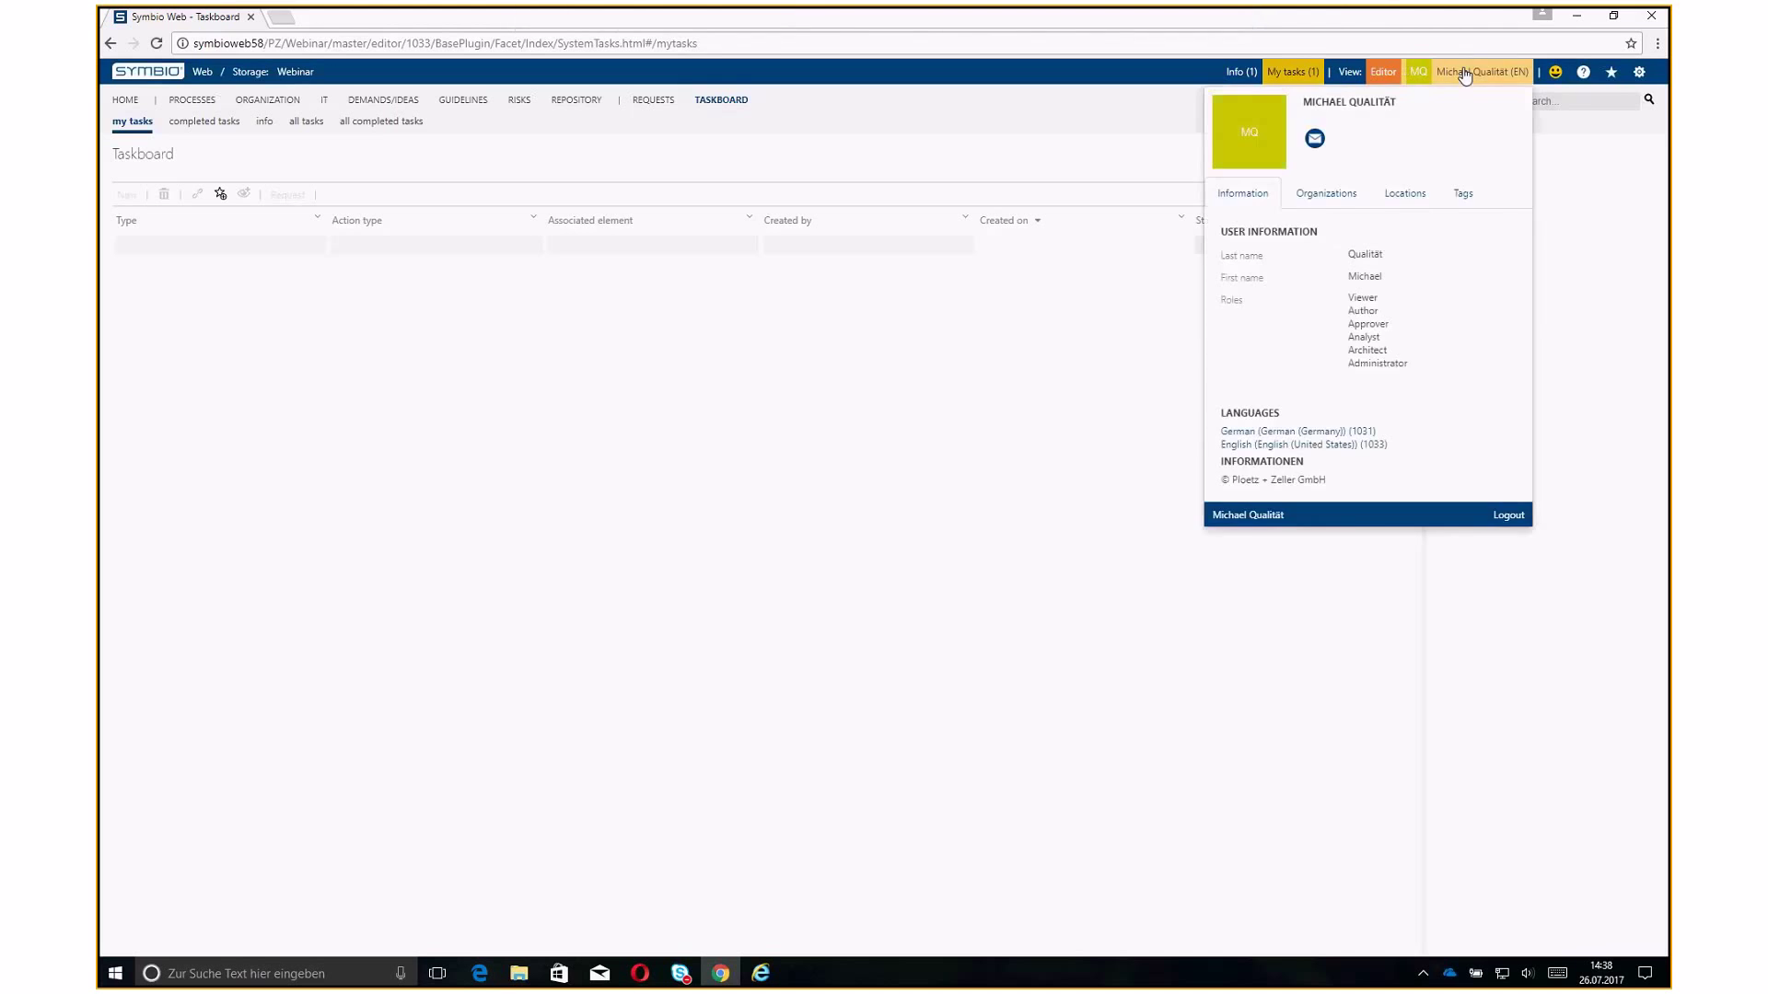
click(1502, 515)
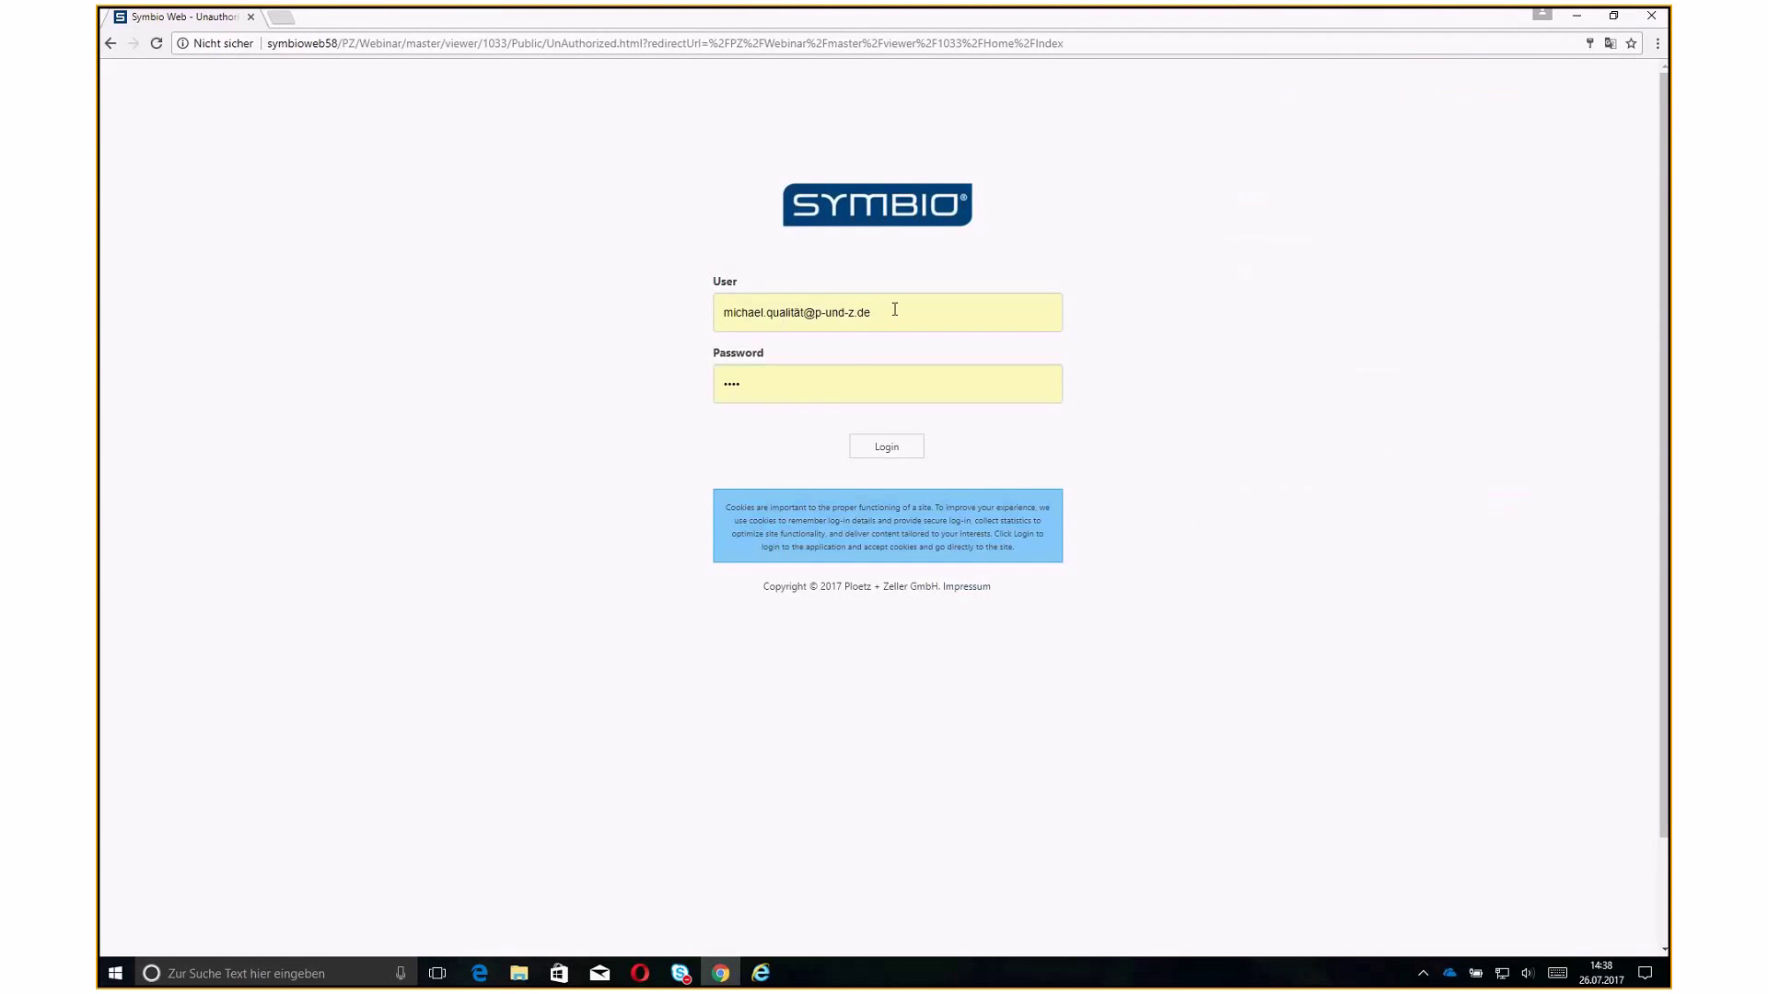
click(791, 312)
text(pet)
click(702, 361)
click(868, 446)
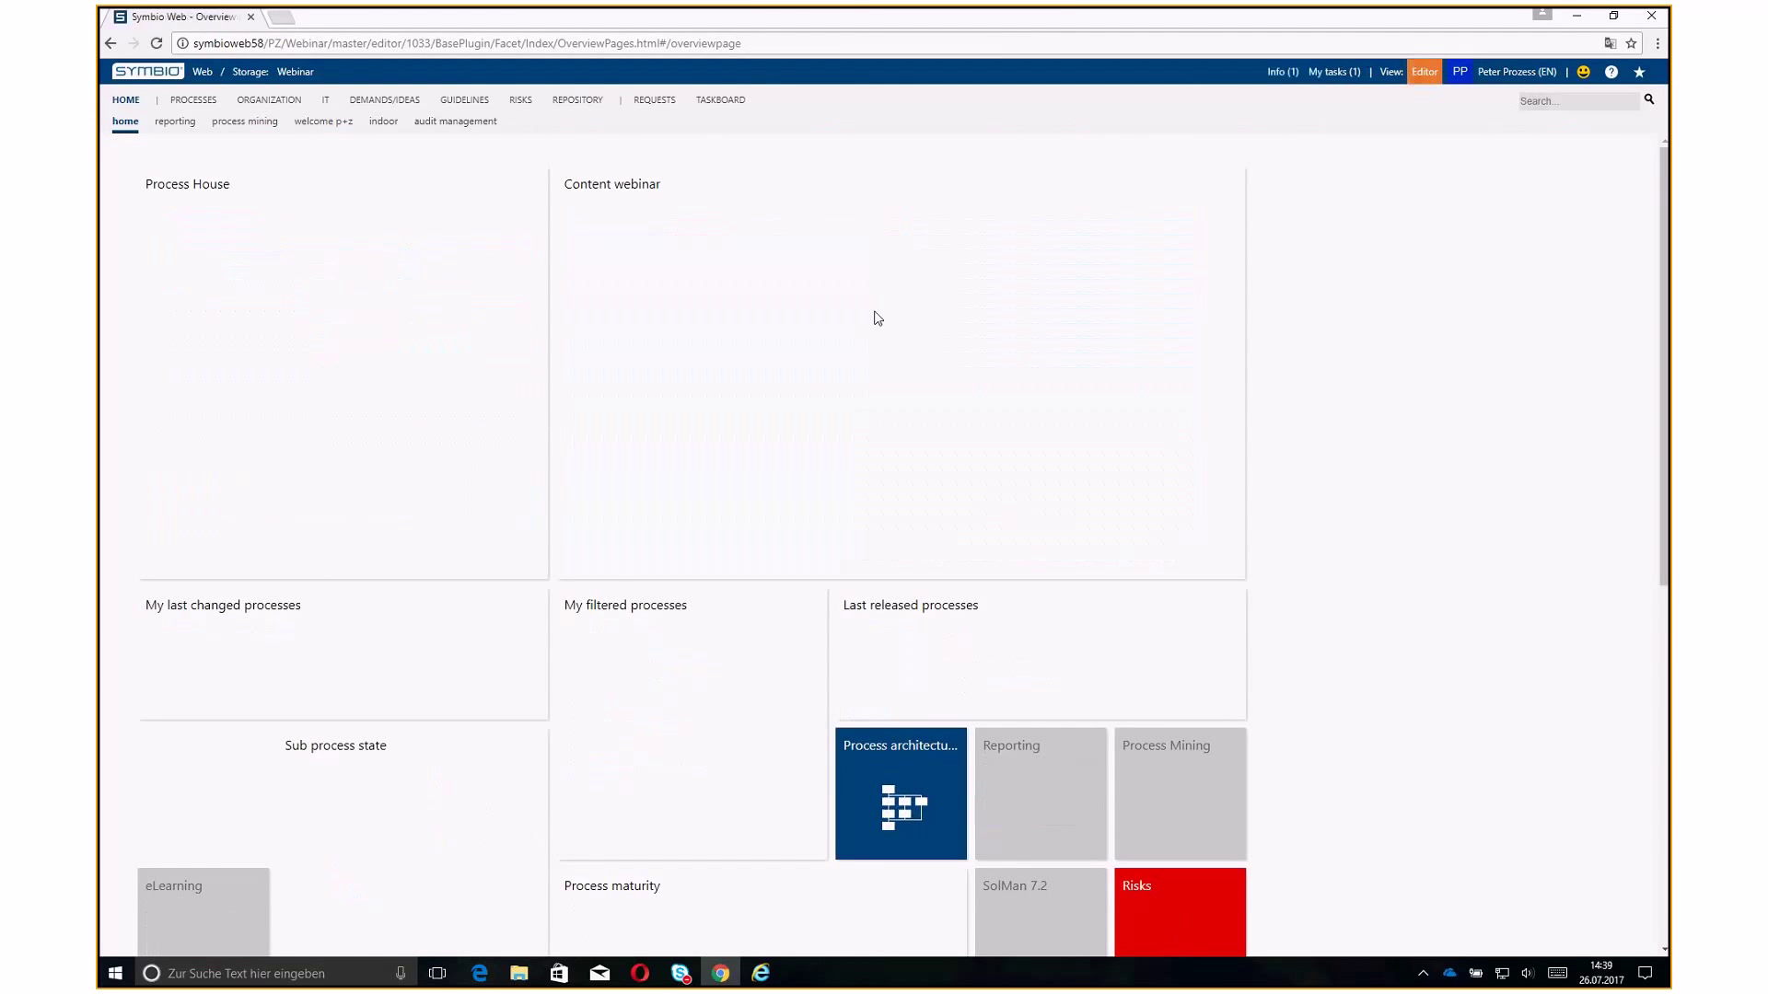
Accept the responsible person's release approval task for the Copy process and check the process's version and state in its diagram
click(1334, 72)
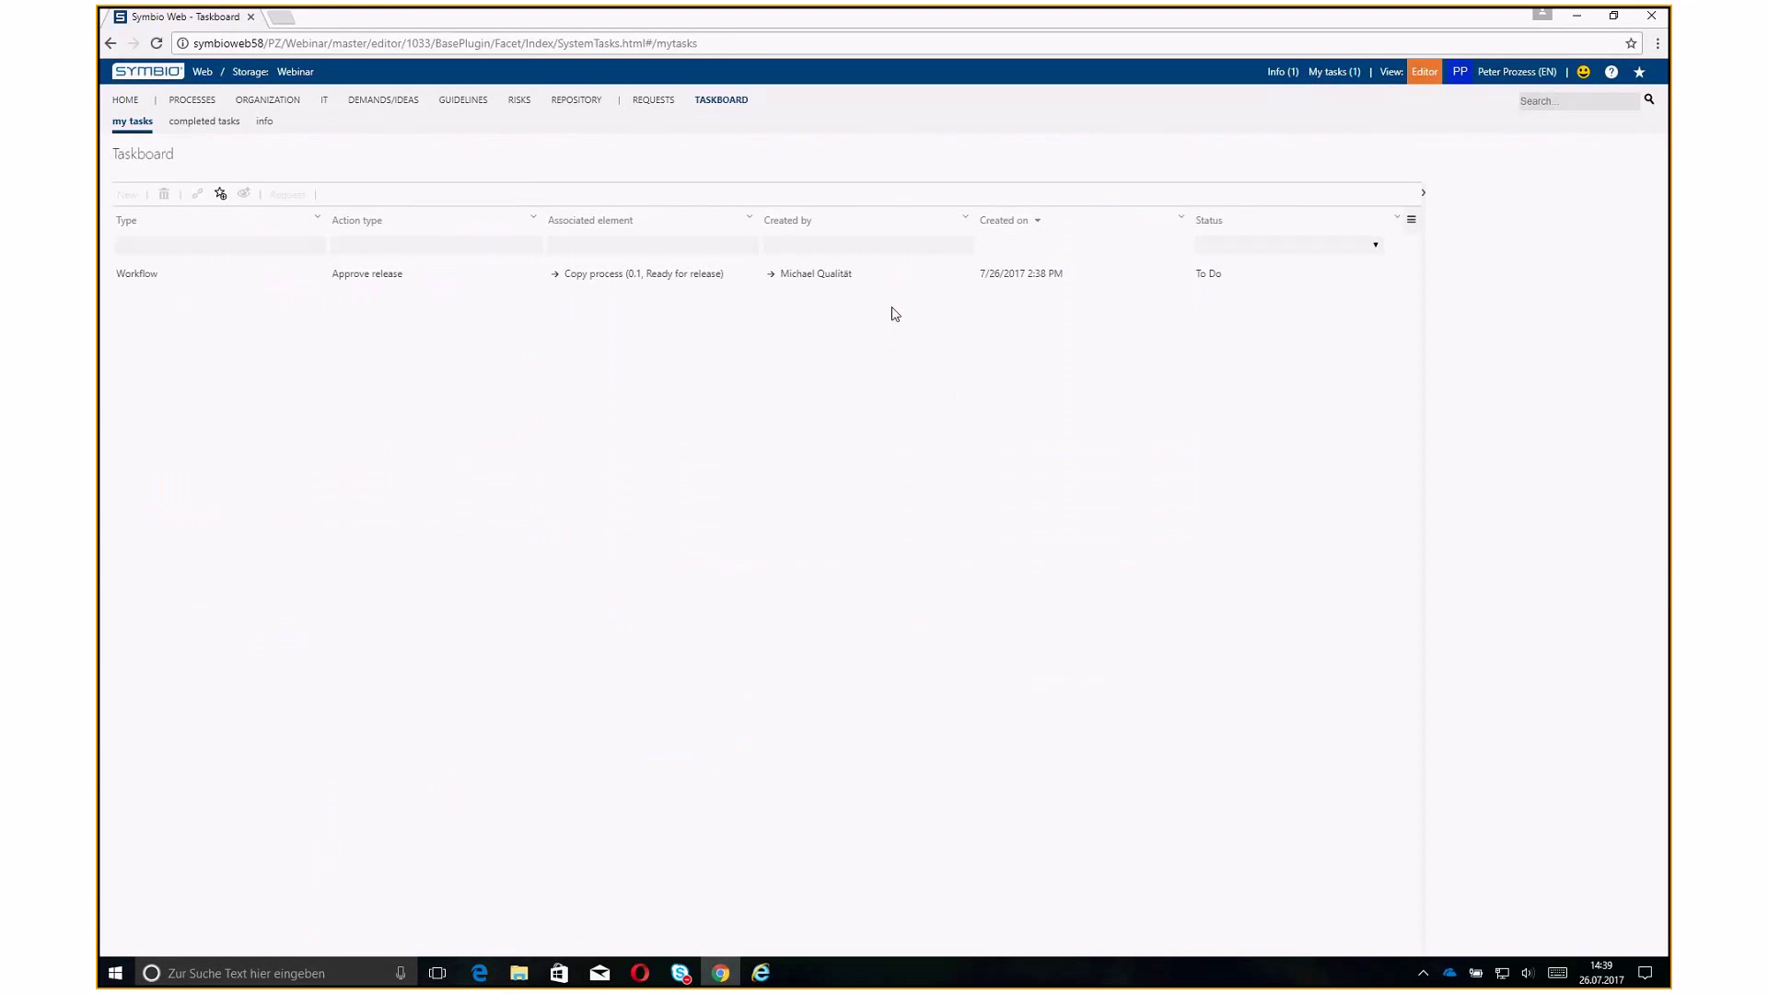
click(868, 274)
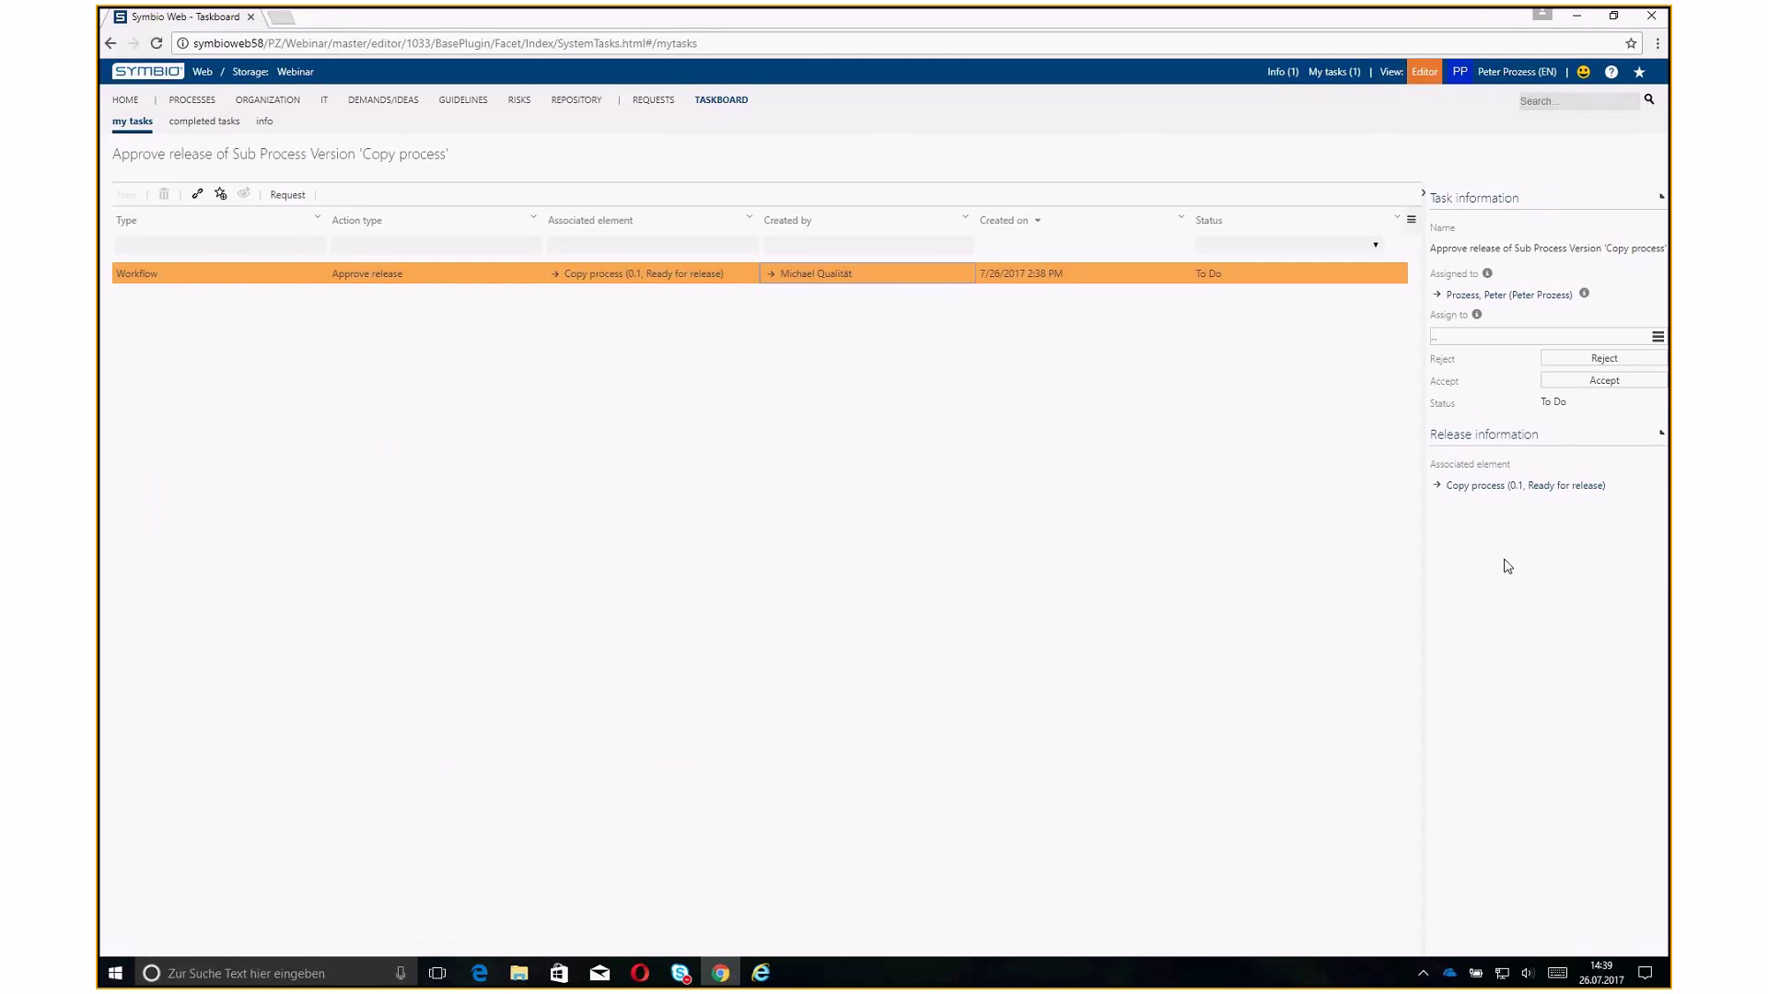
click(1570, 390)
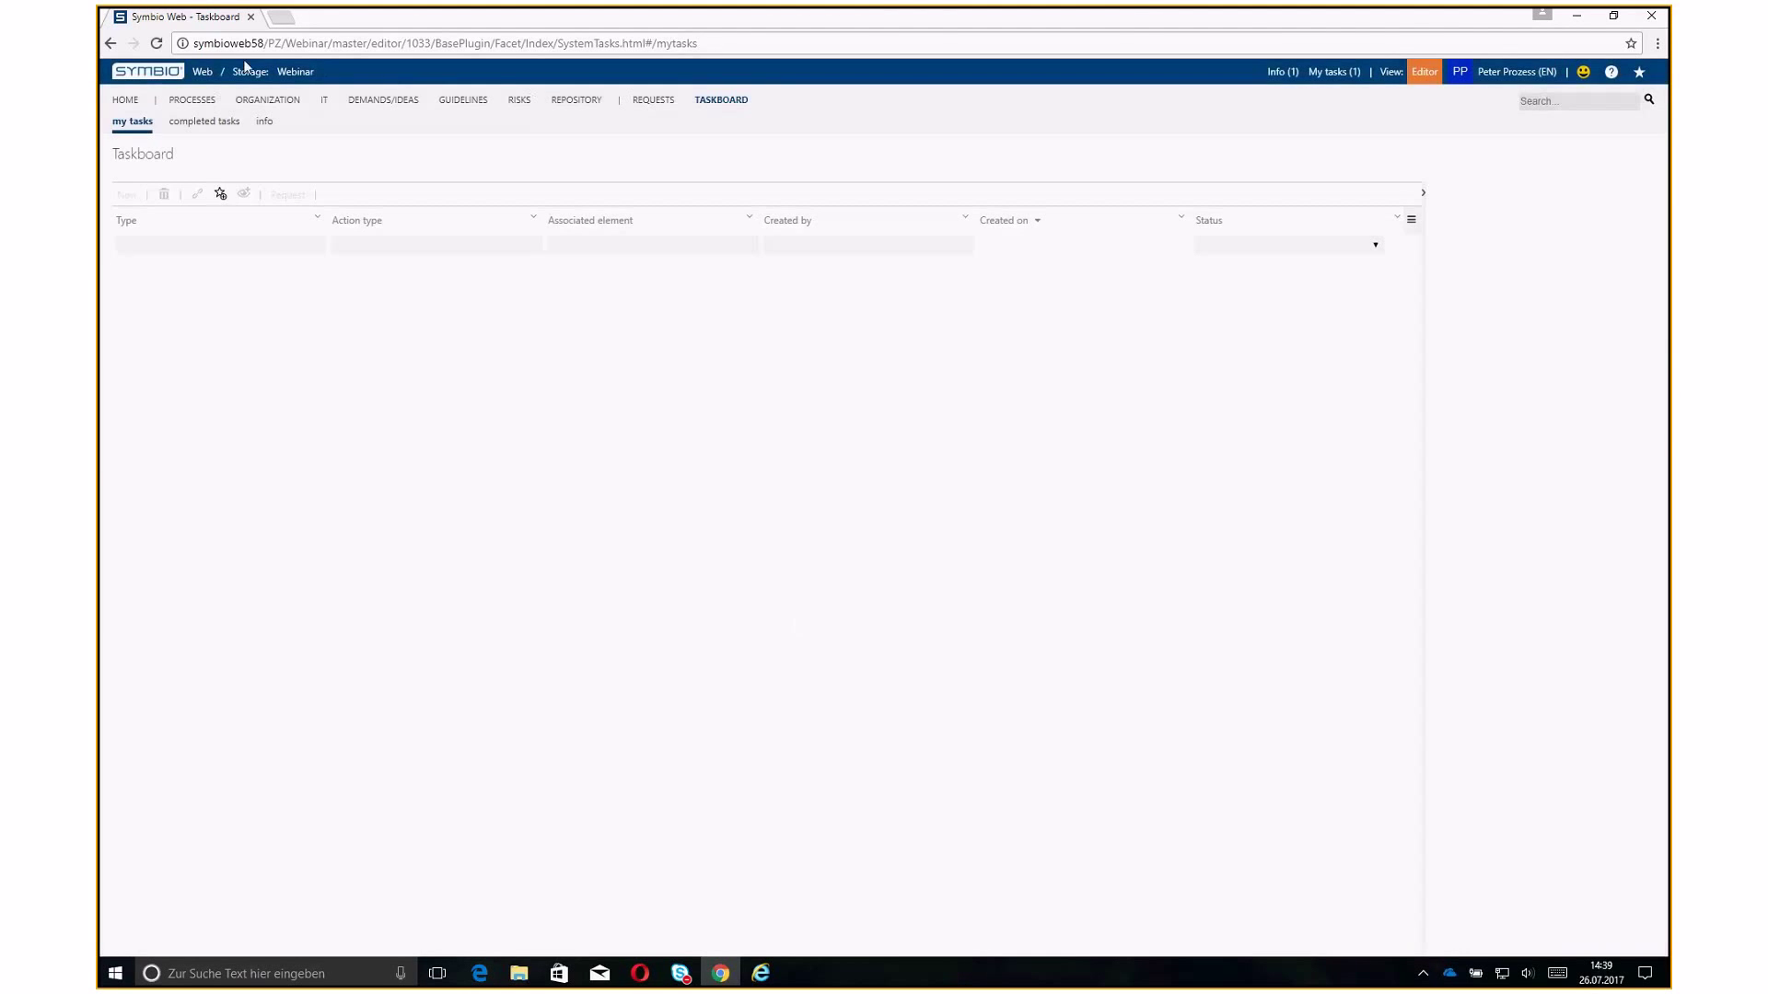
click(180, 107)
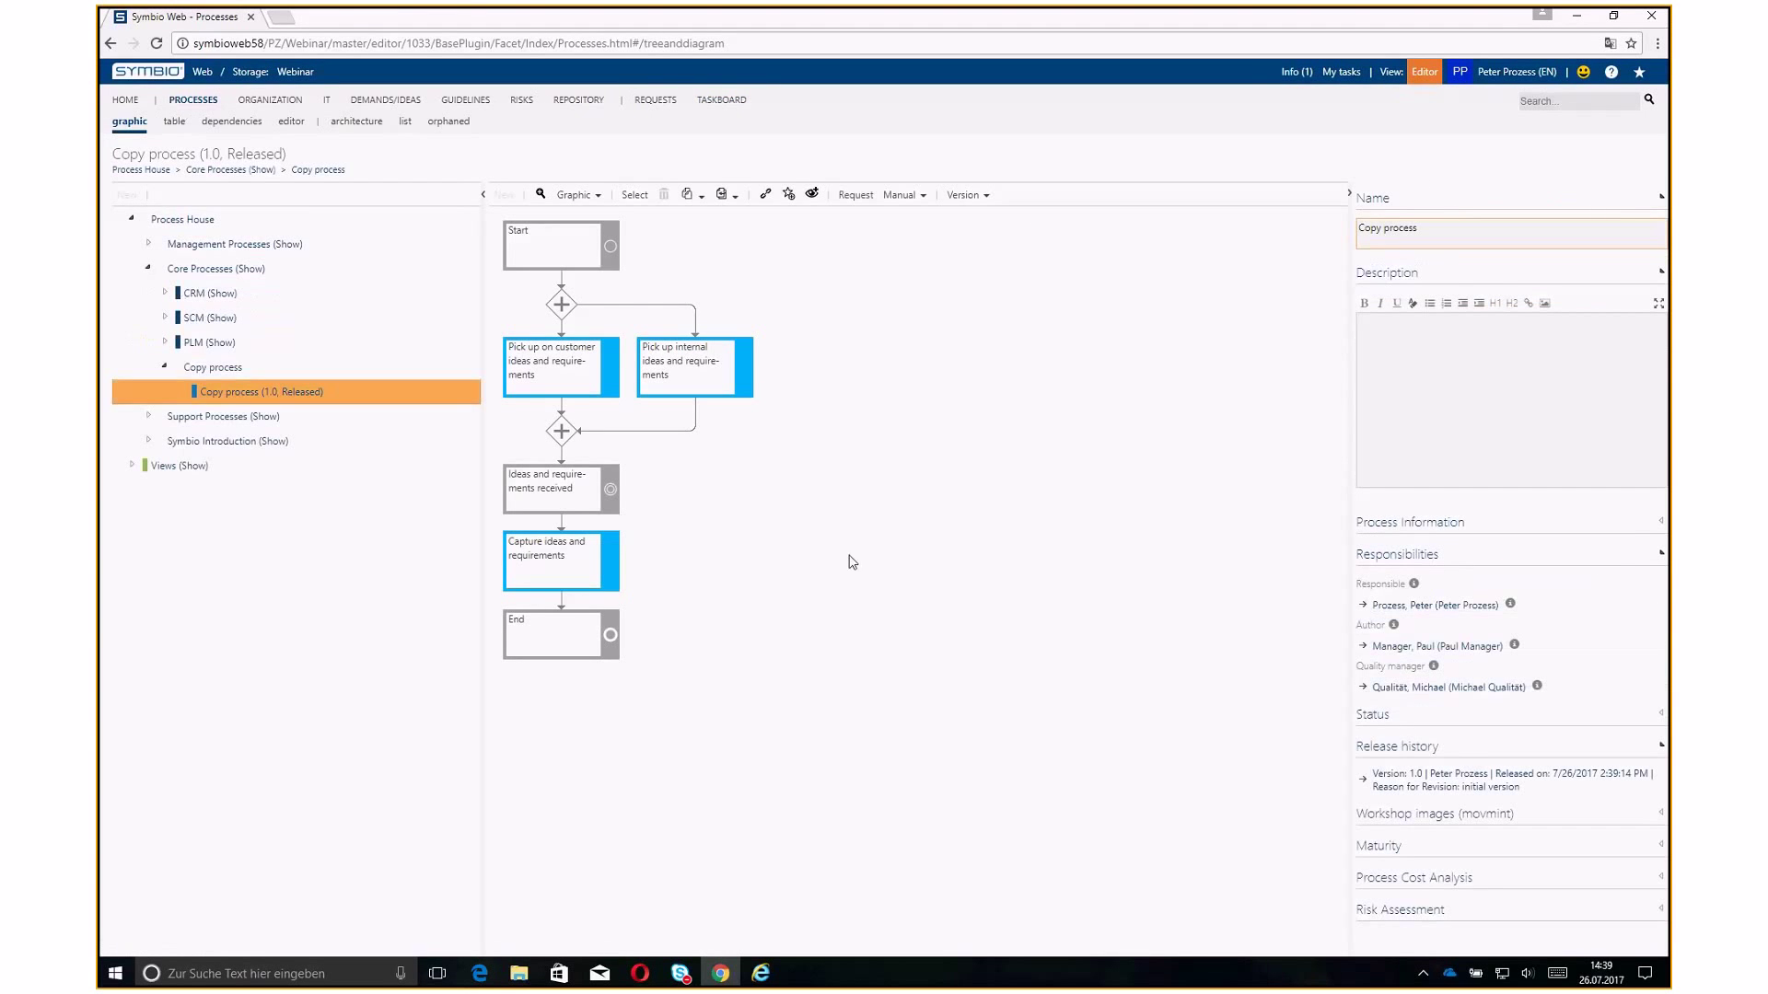
drag(304, 158, 110, 164)
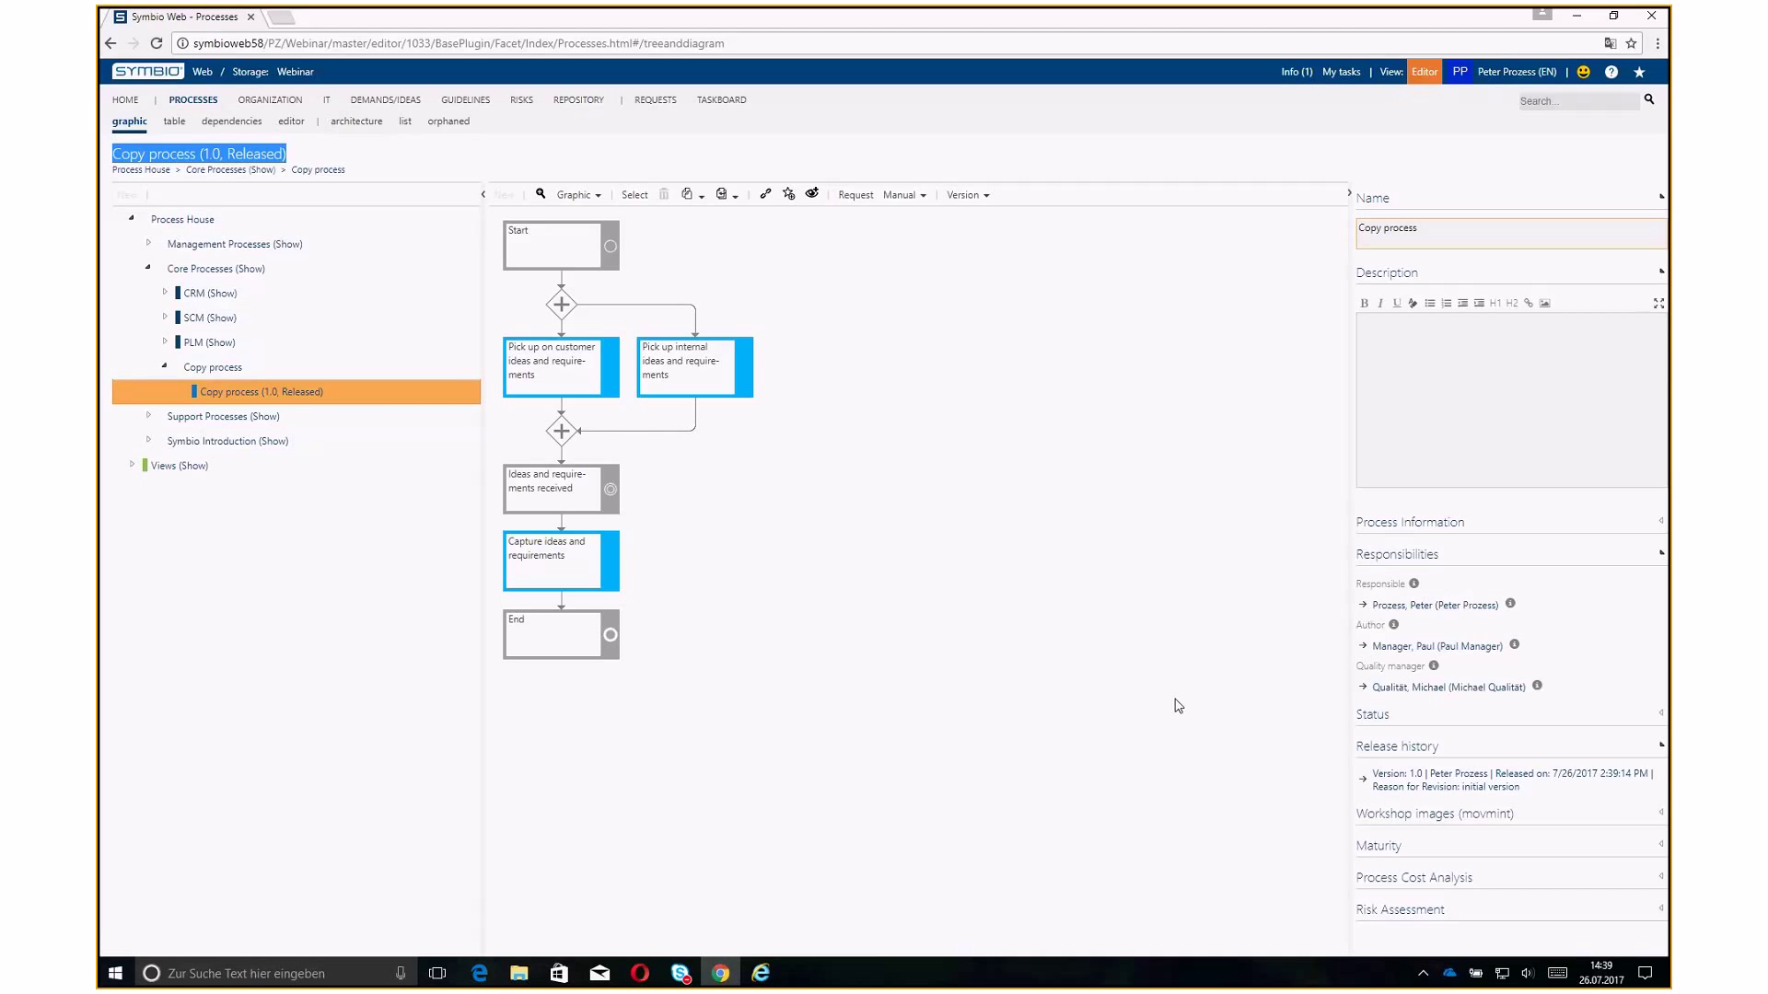
Create a scenario named "Product creation" under Management Processes in the process architecture
click(128, 102)
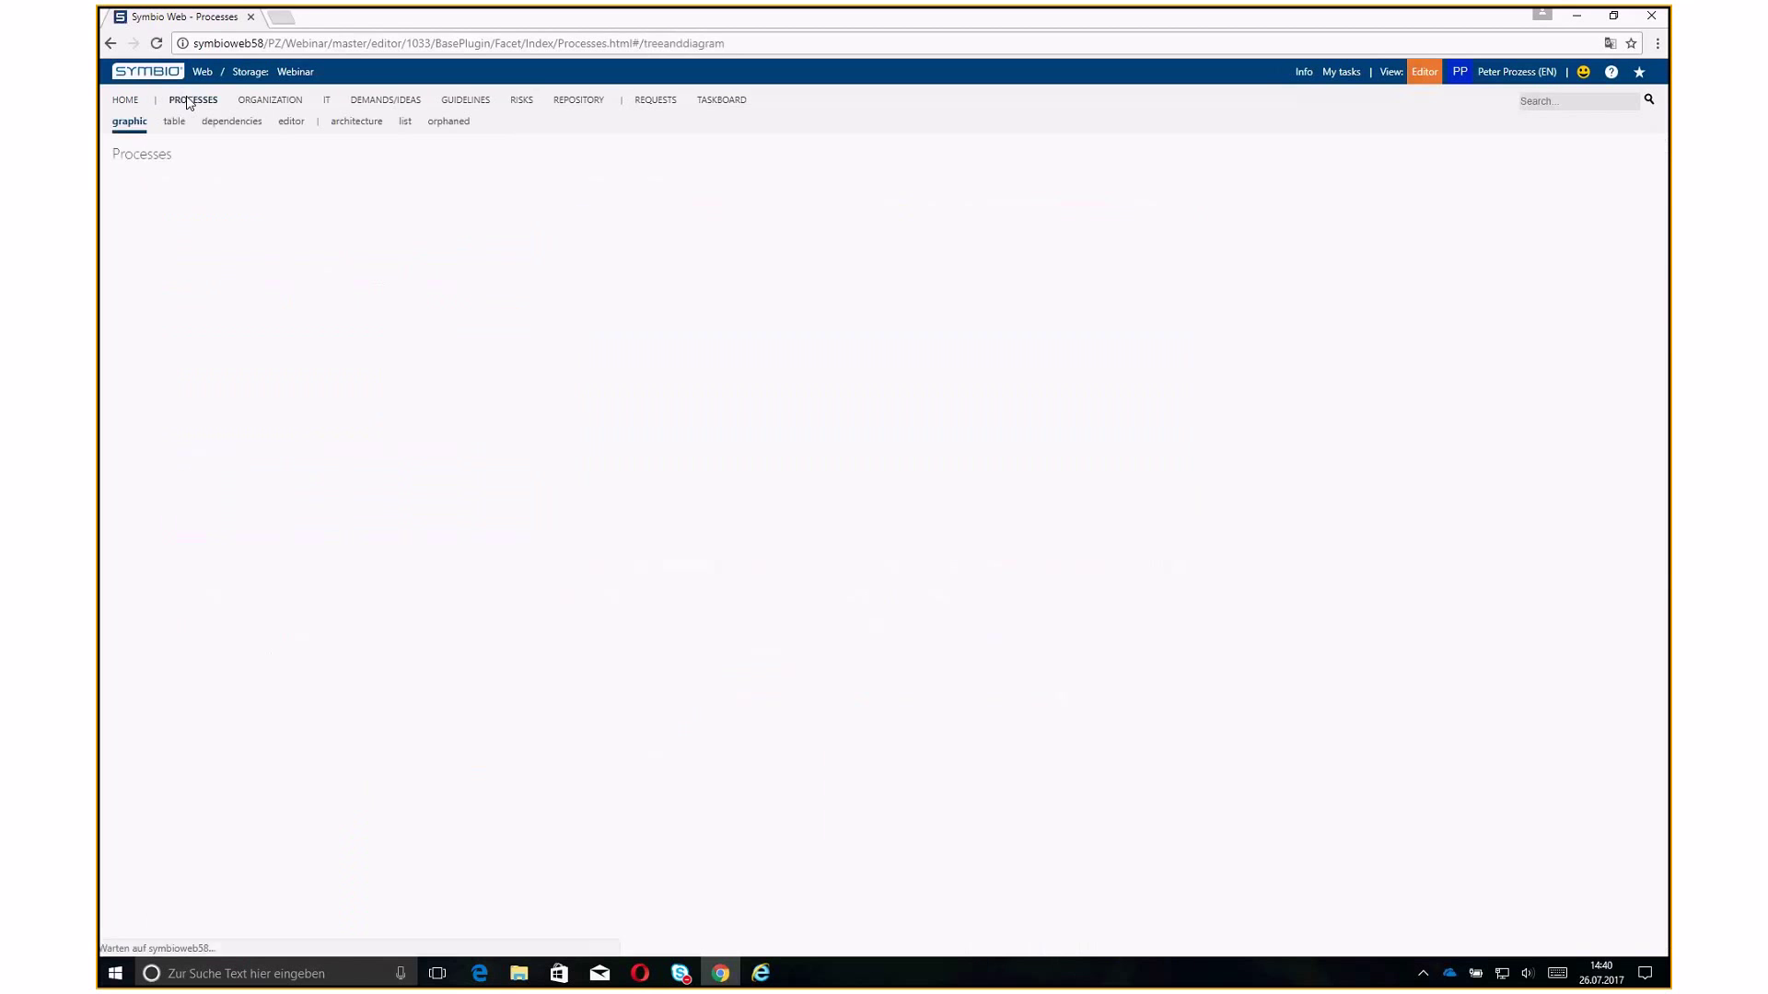
click(347, 123)
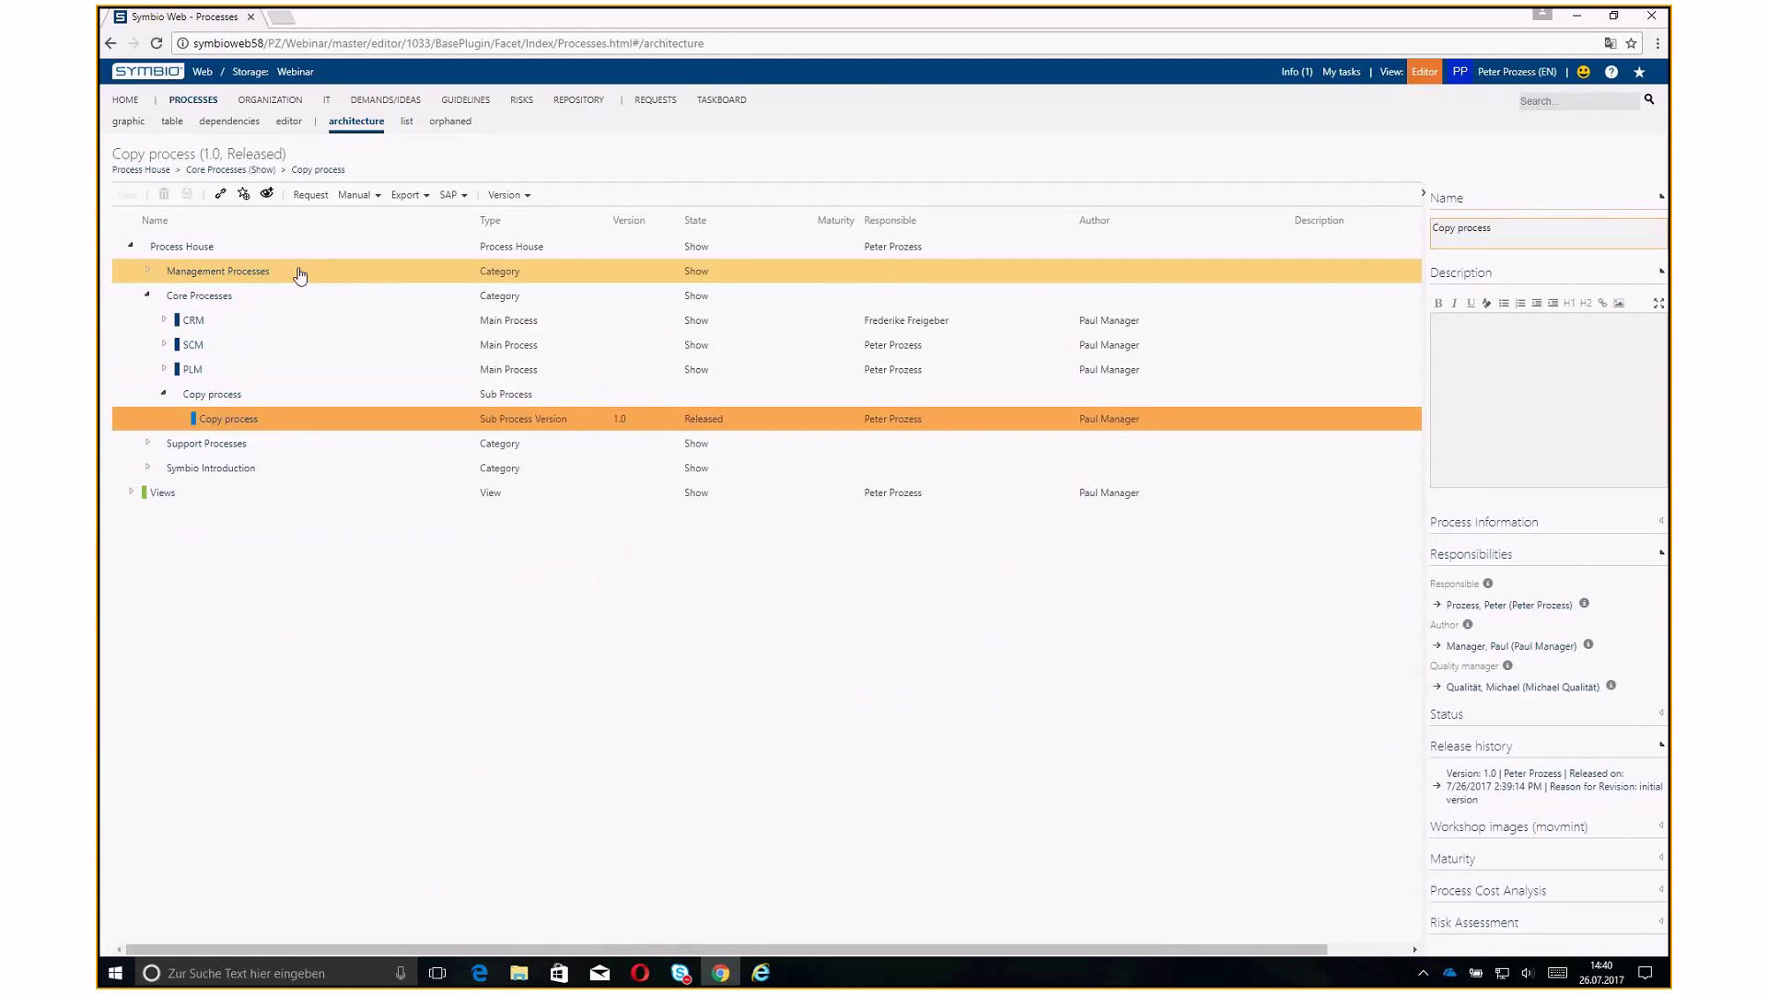
click(299, 275)
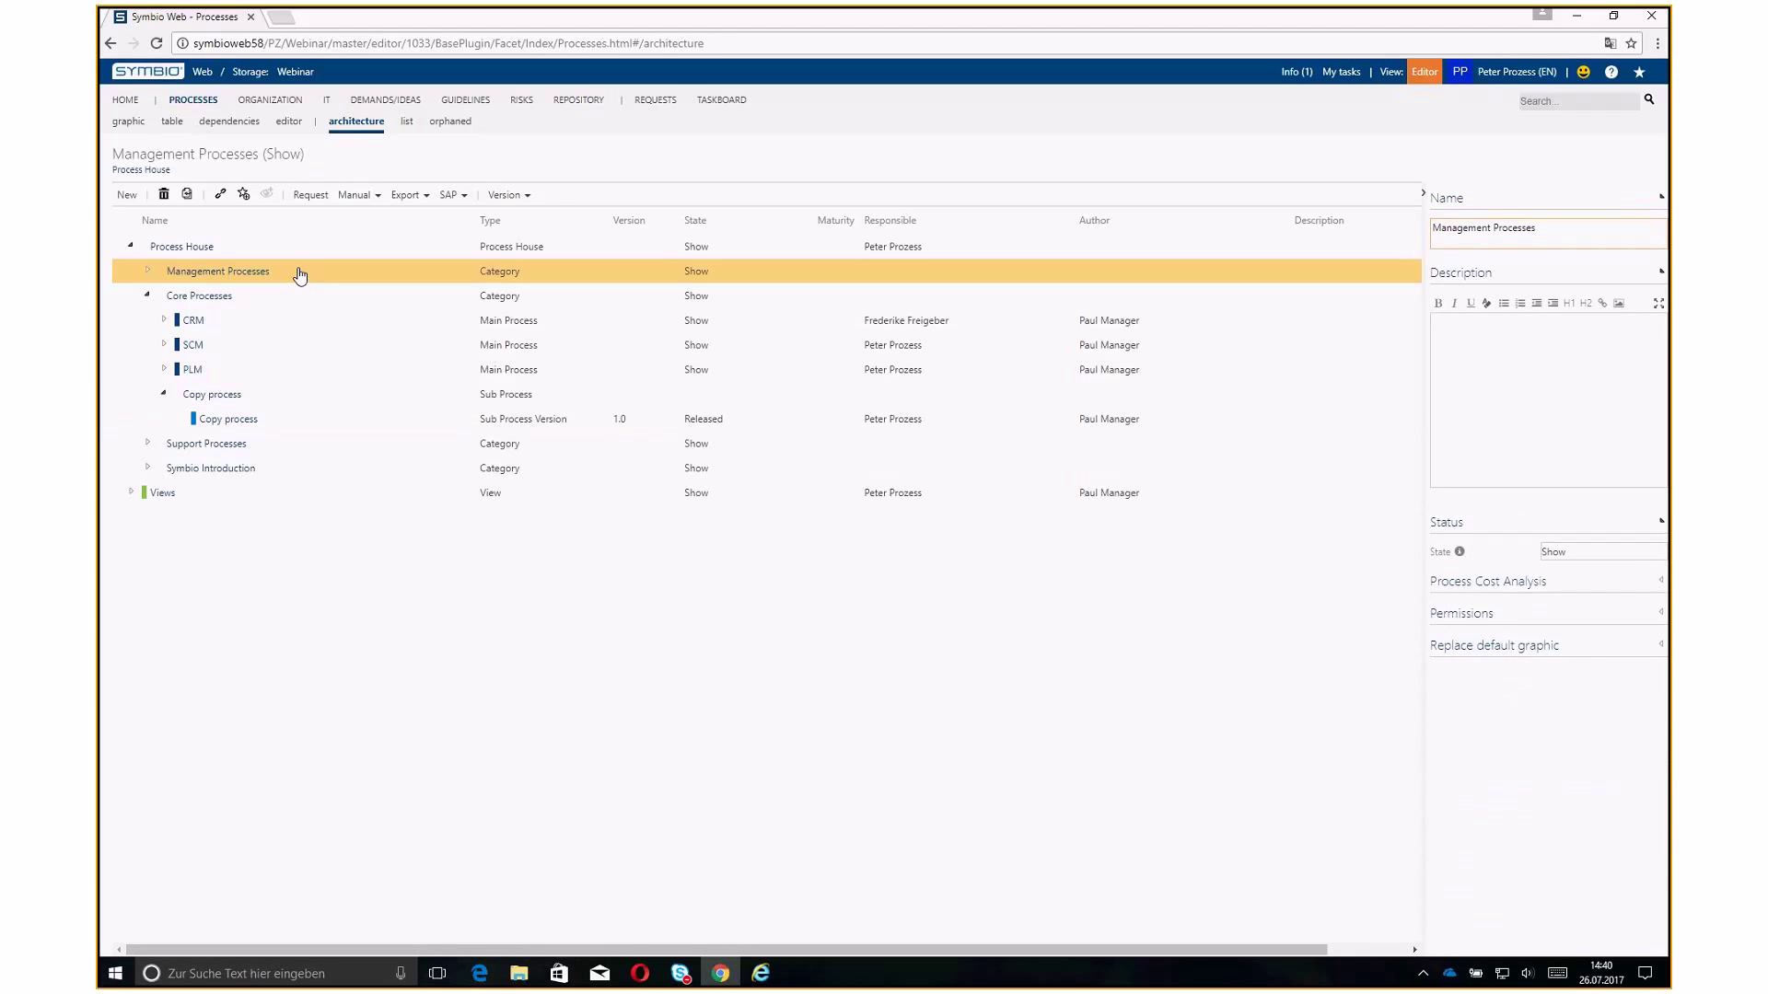
click(127, 195)
click(221, 233)
click(193, 301)
click(197, 247)
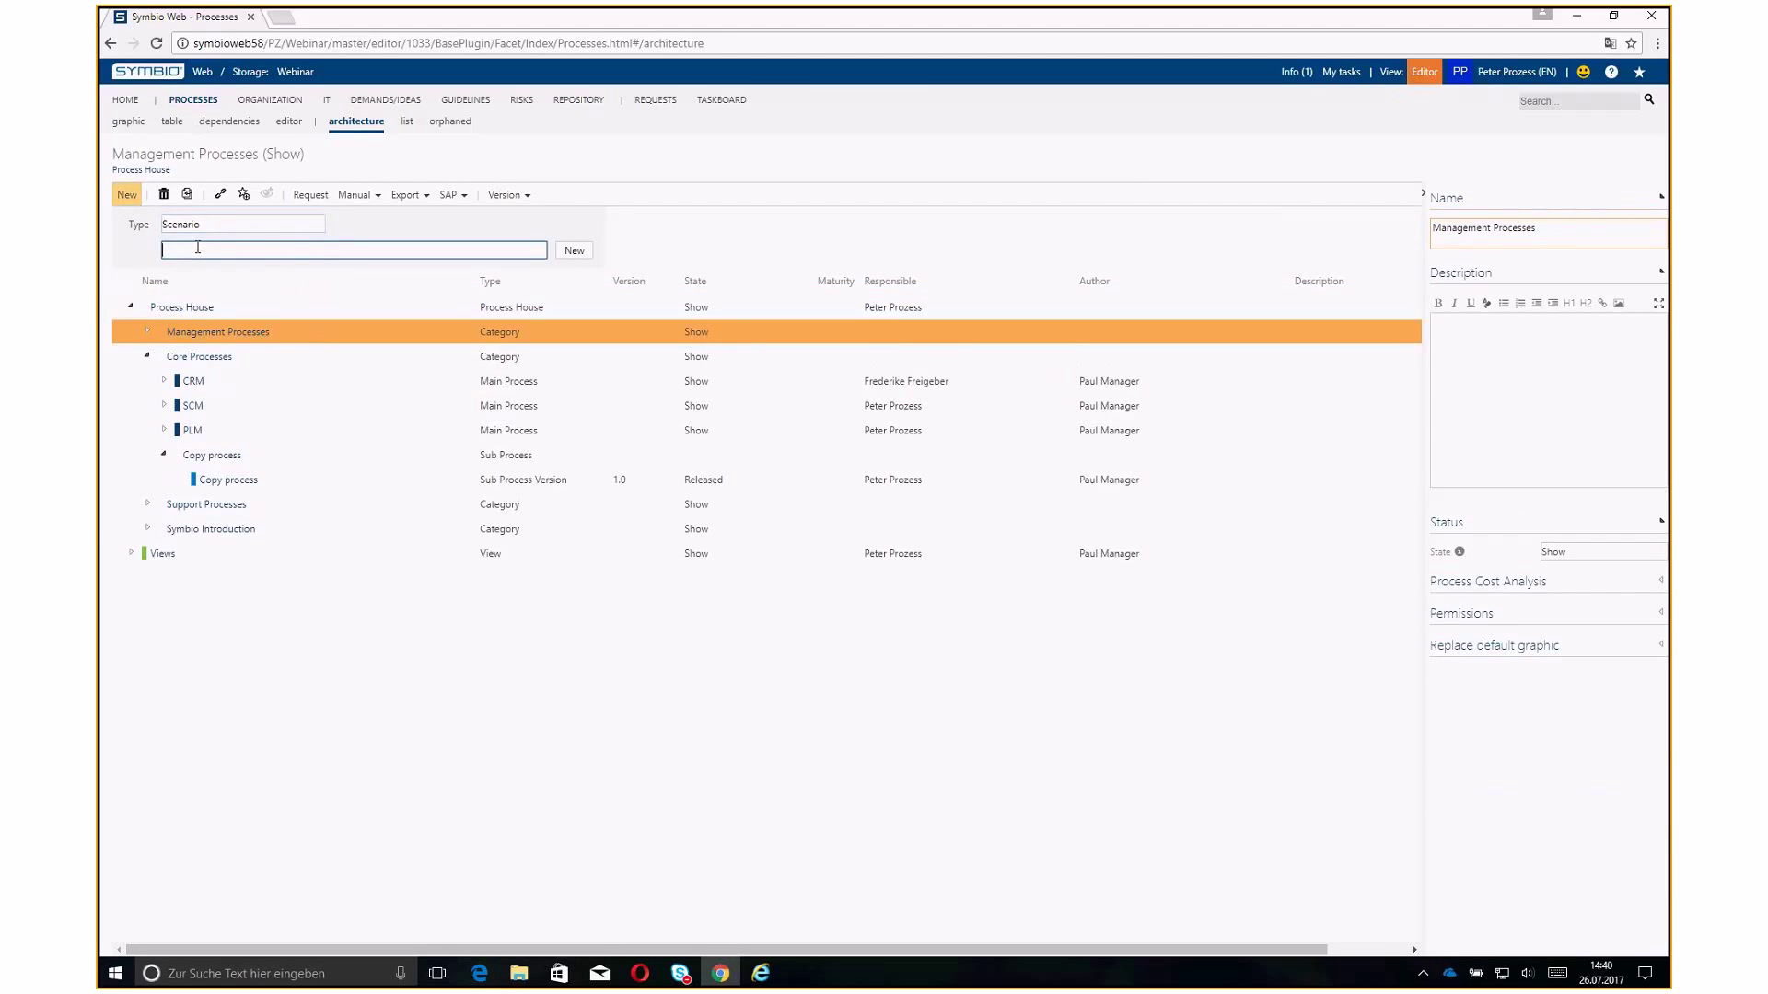
text(Product creation)
click(576, 256)
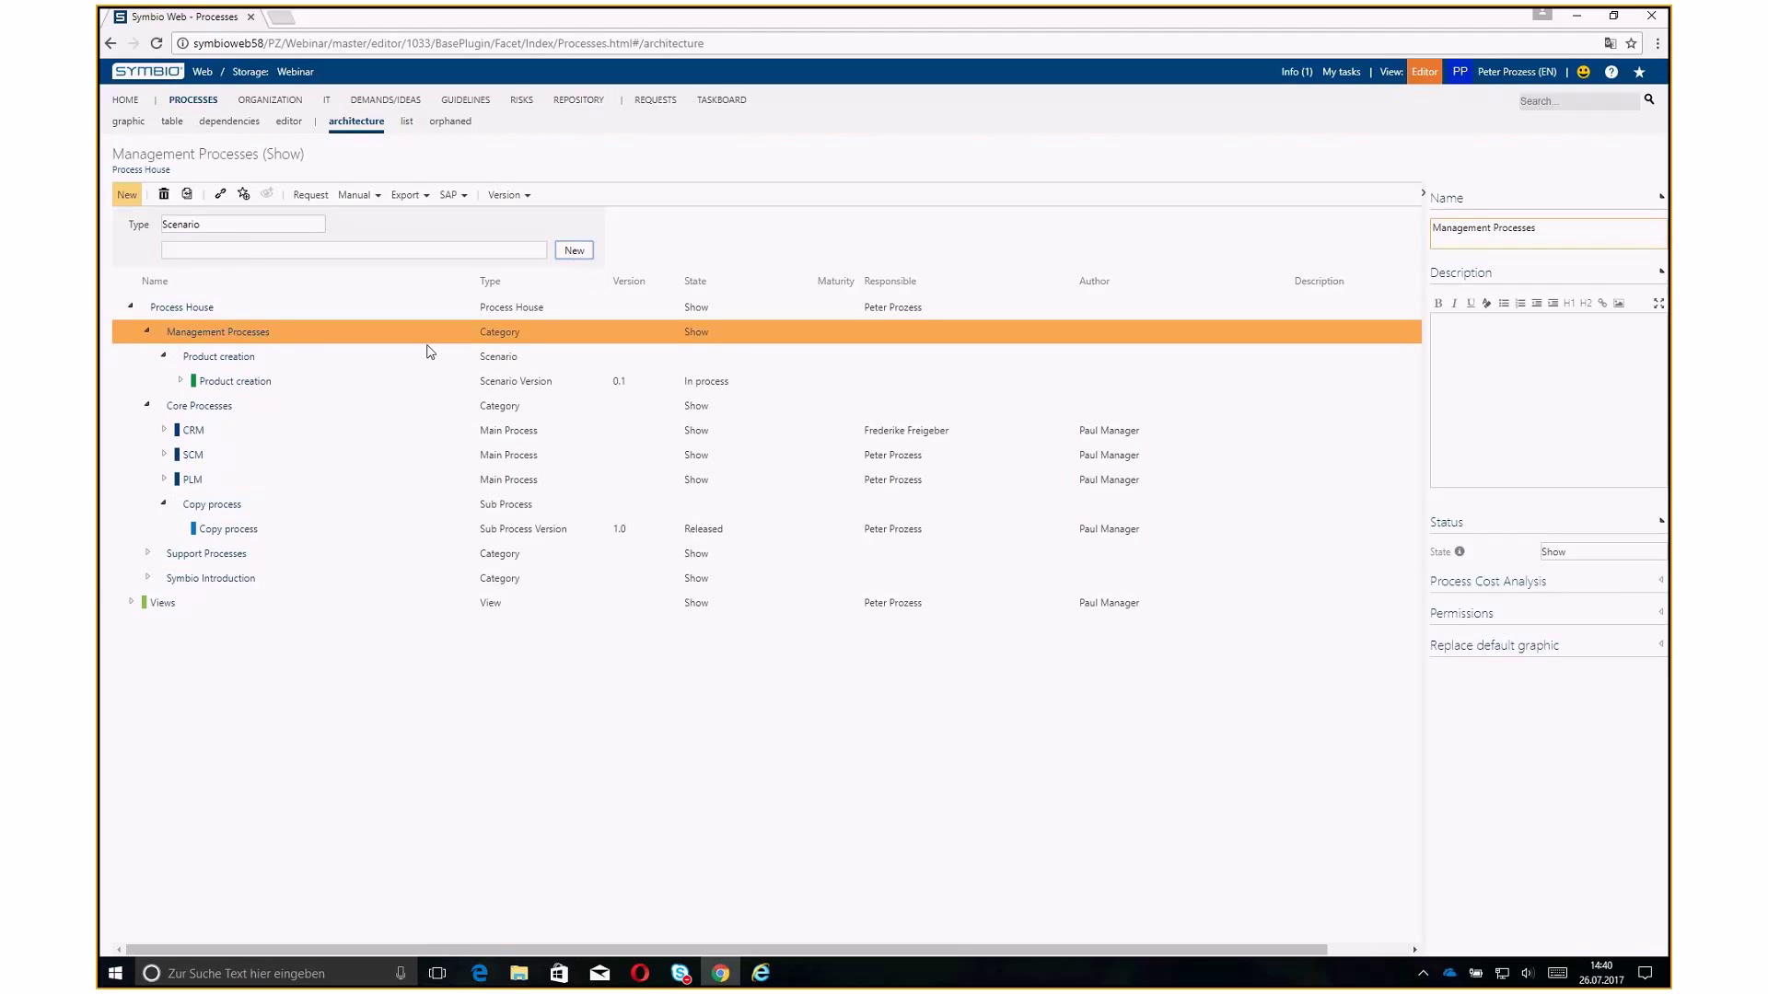
Open the Product creation scenario's diagram, add a first interface and set the graphic layout to Horizontal
click(235, 386)
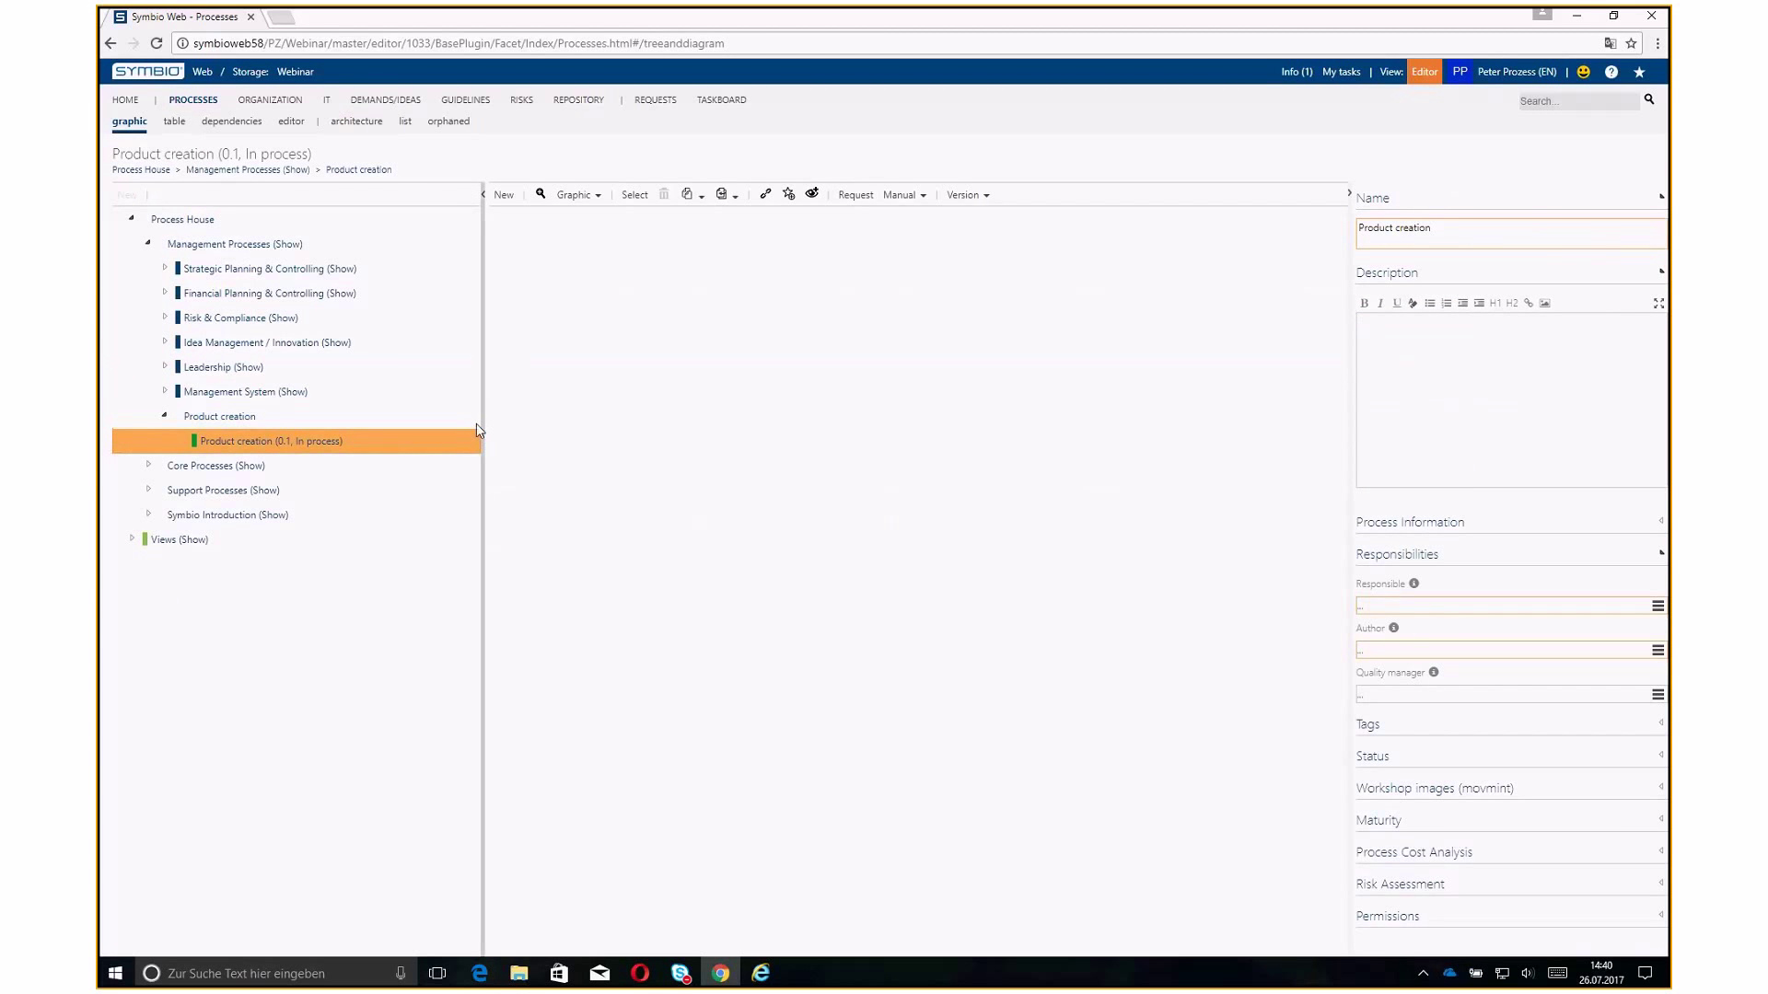
drag(477, 430, 414, 428)
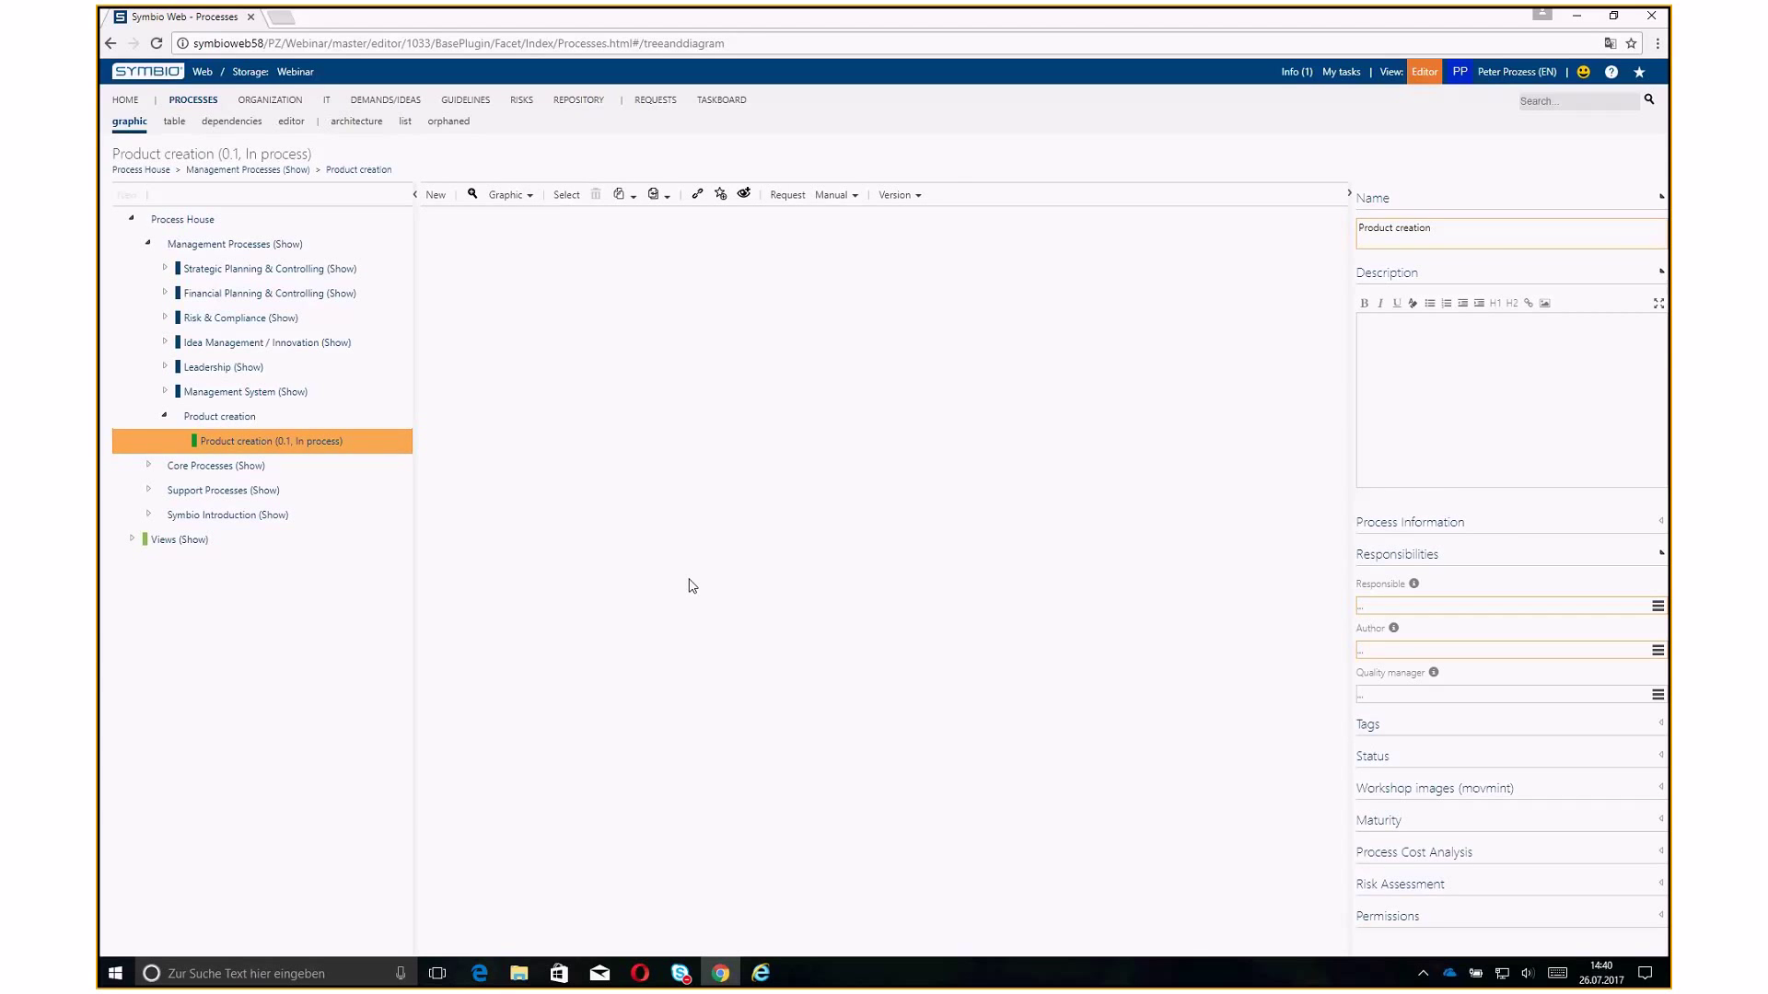
click(435, 194)
click(466, 222)
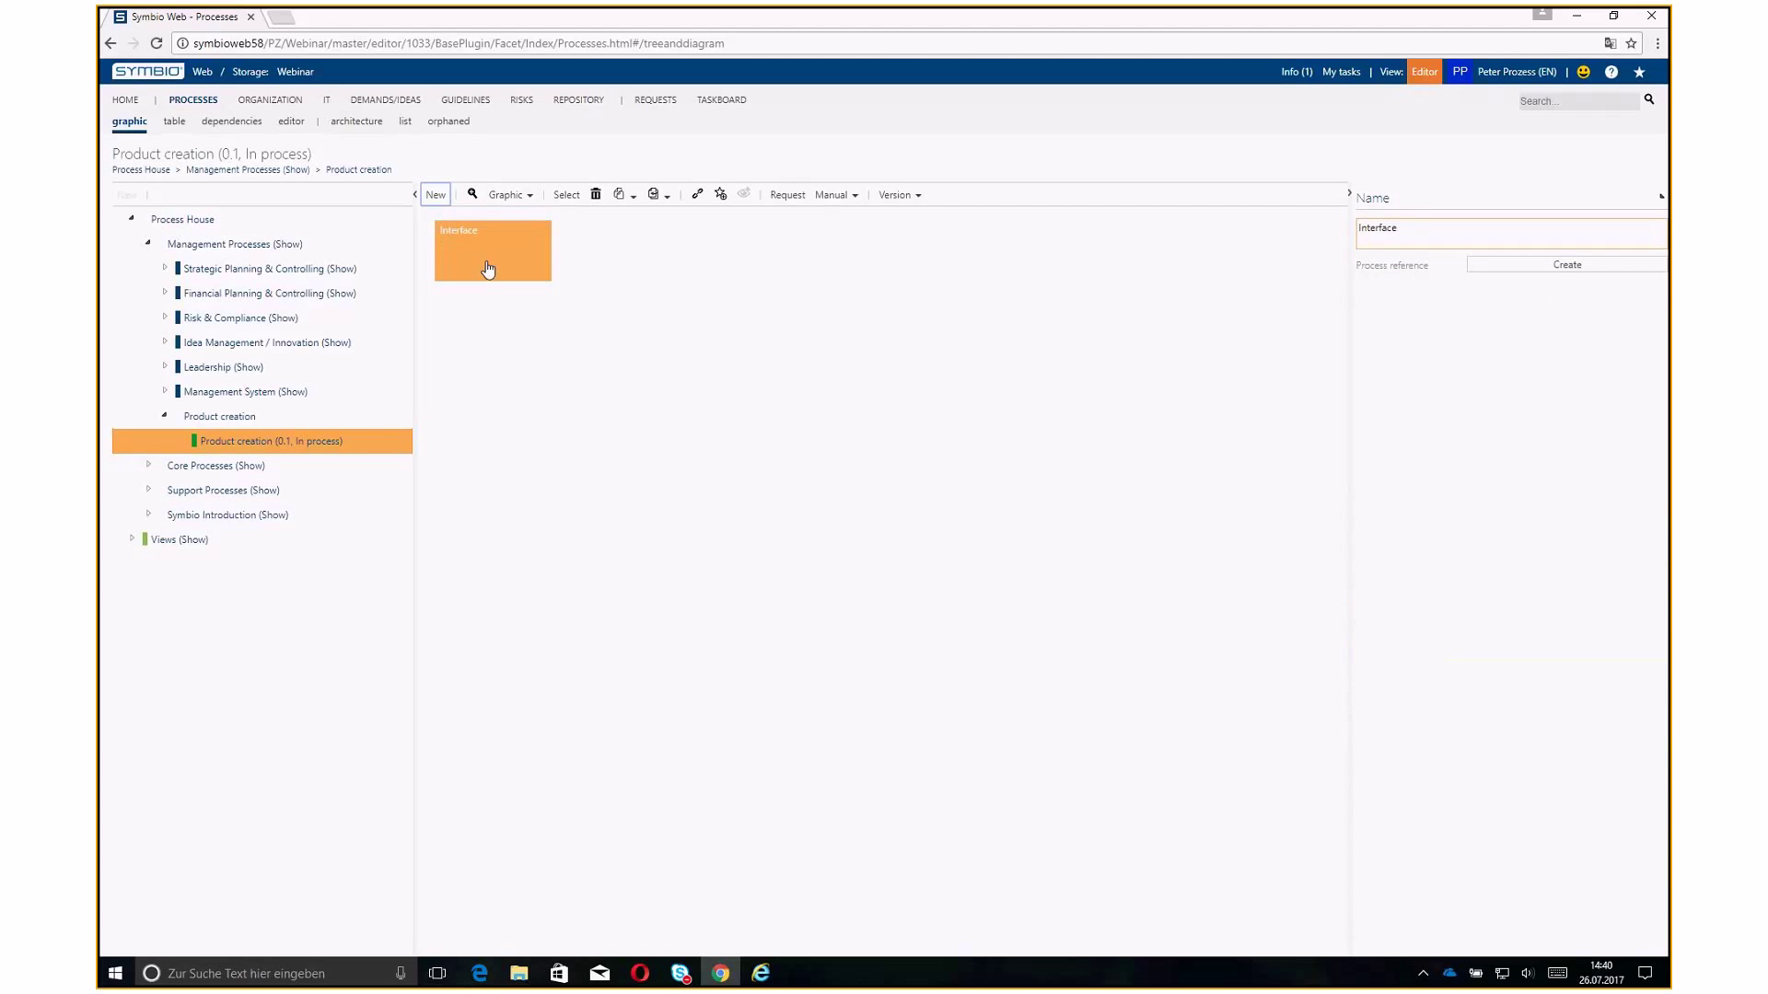
click(509, 195)
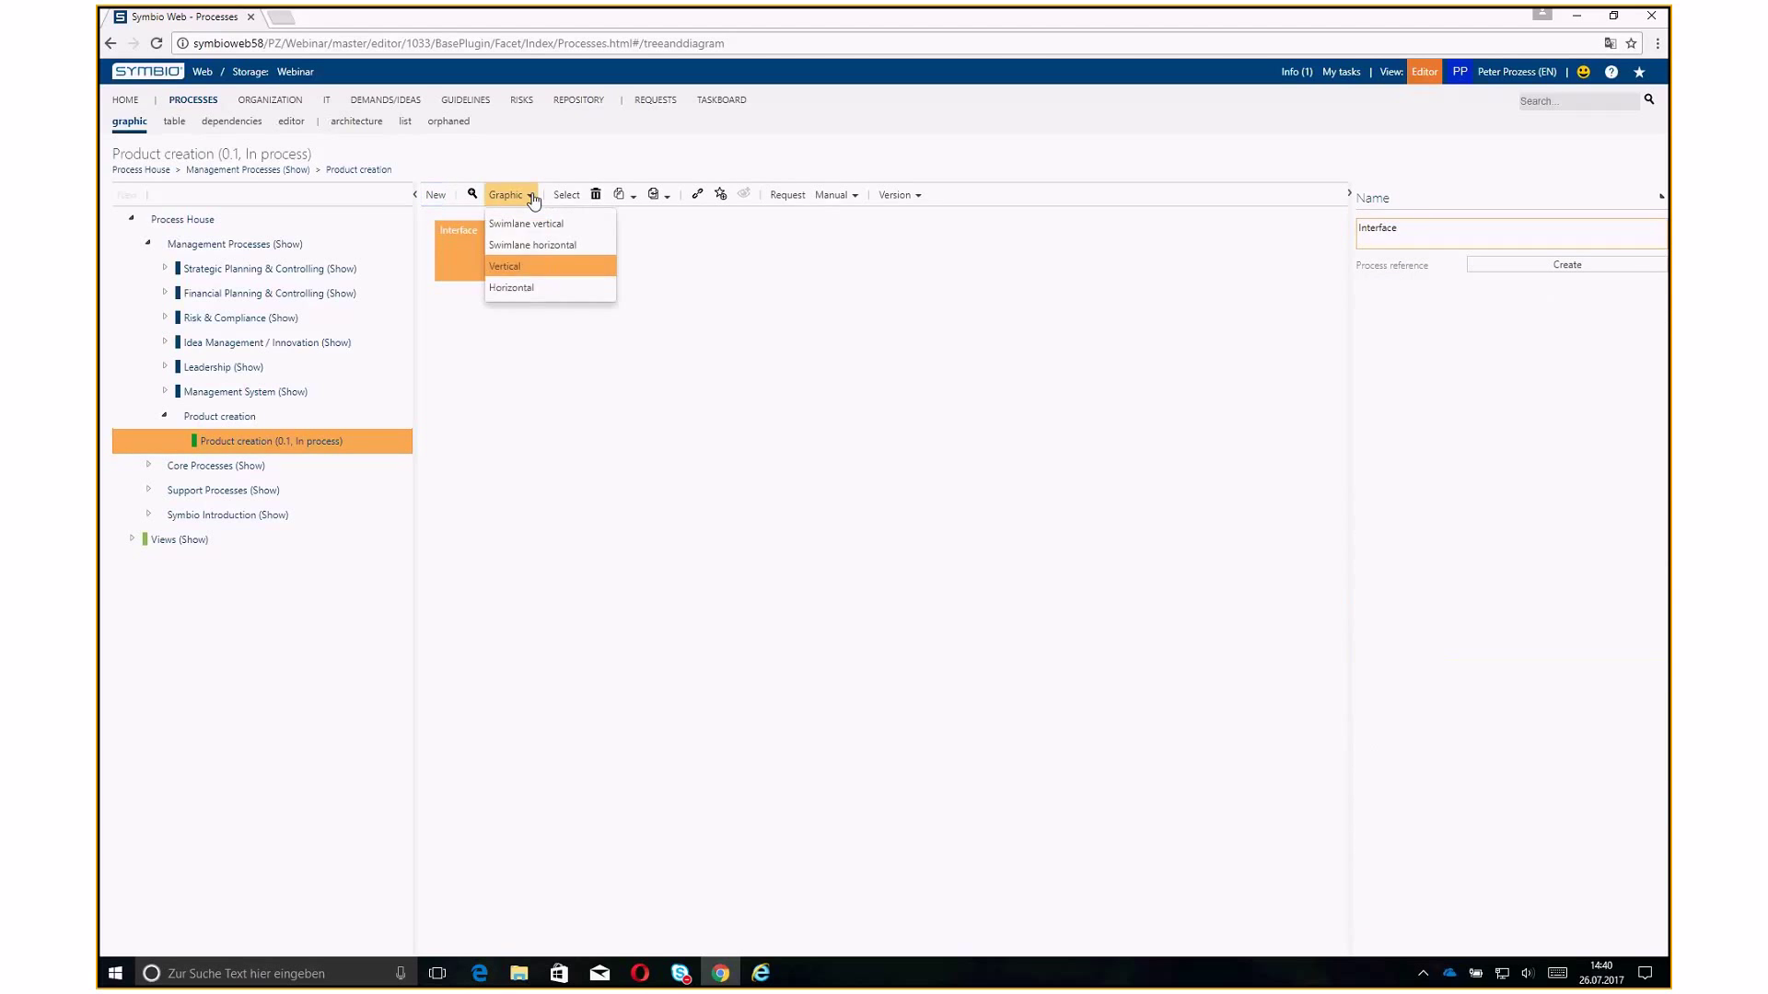
click(555, 287)
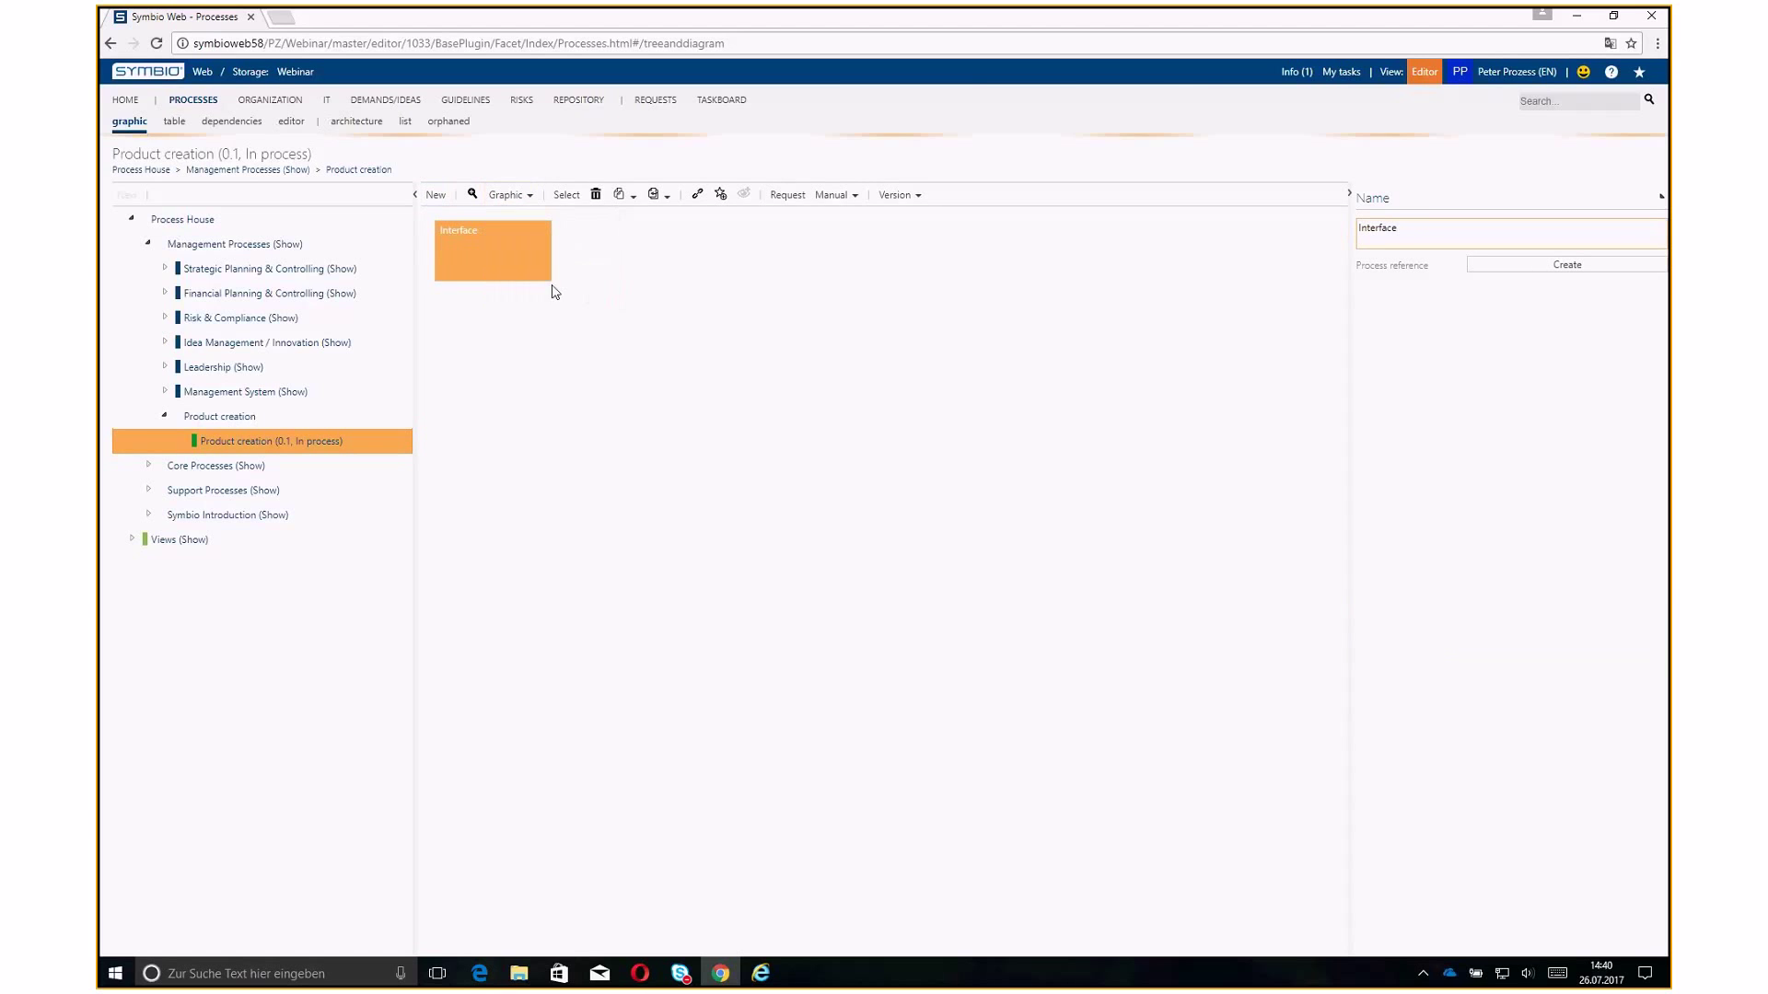
Append three more interfaces in sequence after the first one in the Product creation diagram
click(573, 249)
click(698, 253)
click(831, 251)
Link the first interface to the Manage Release Planning sub process under PLM > Realize Product as its process reference
click(502, 250)
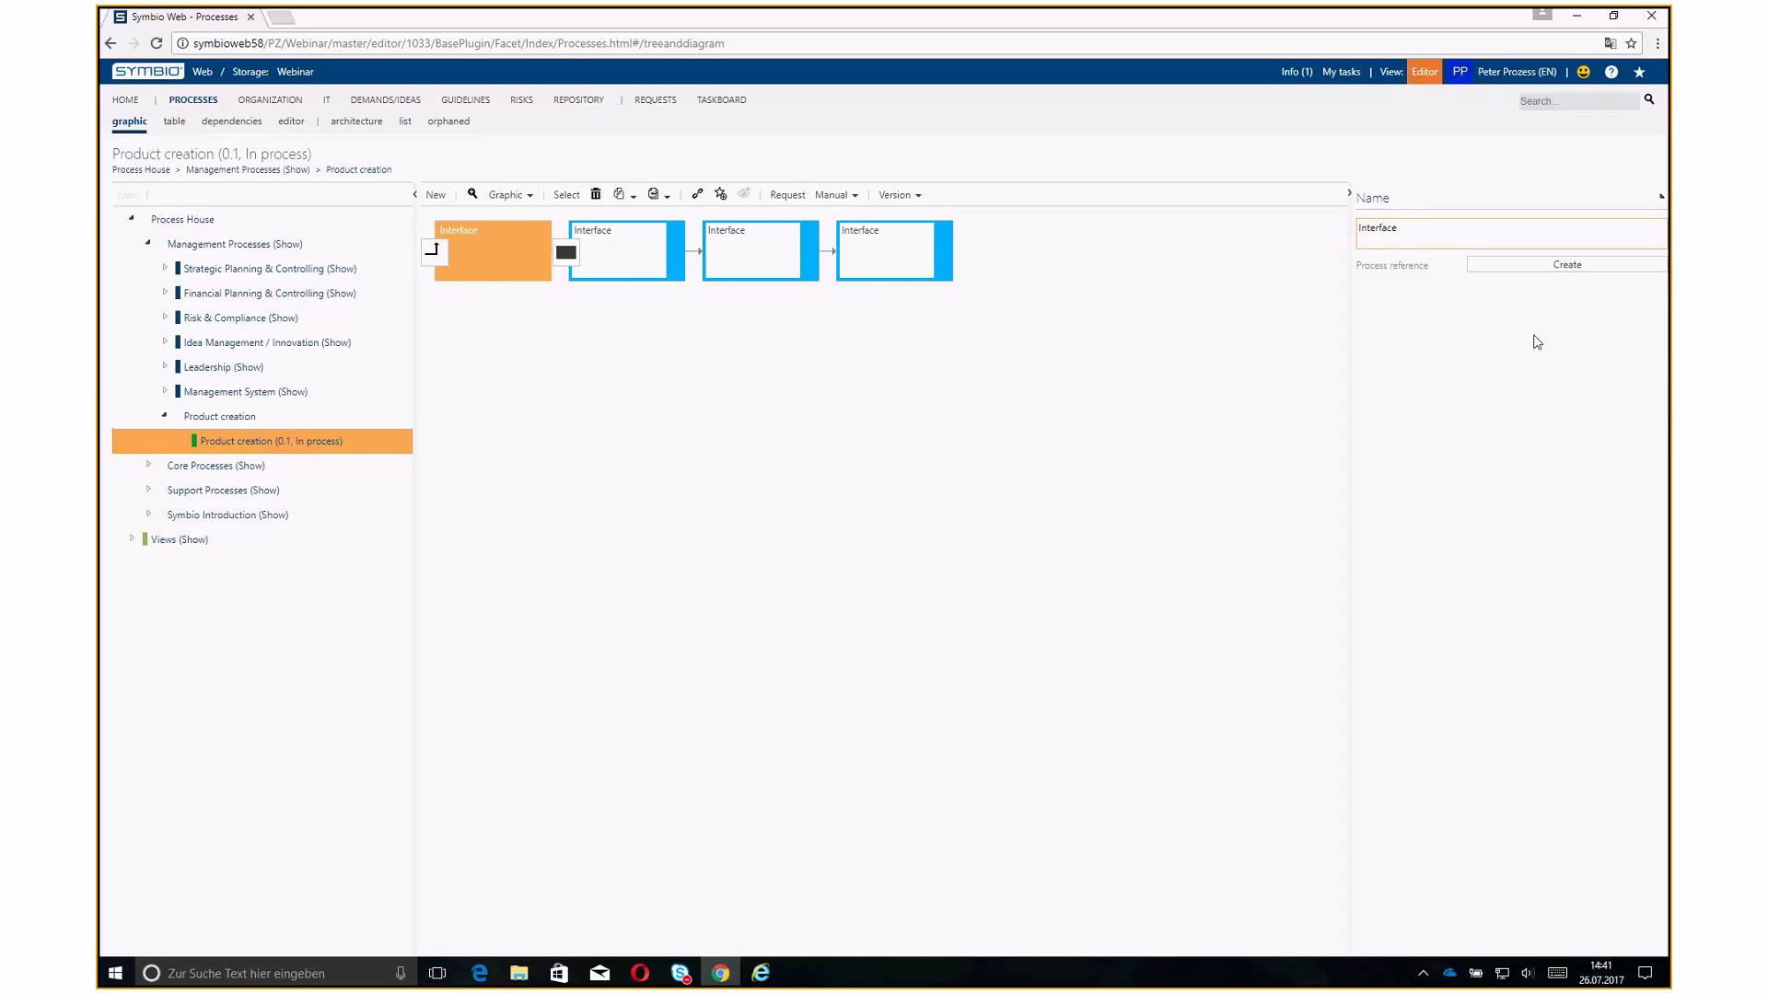
click(1531, 268)
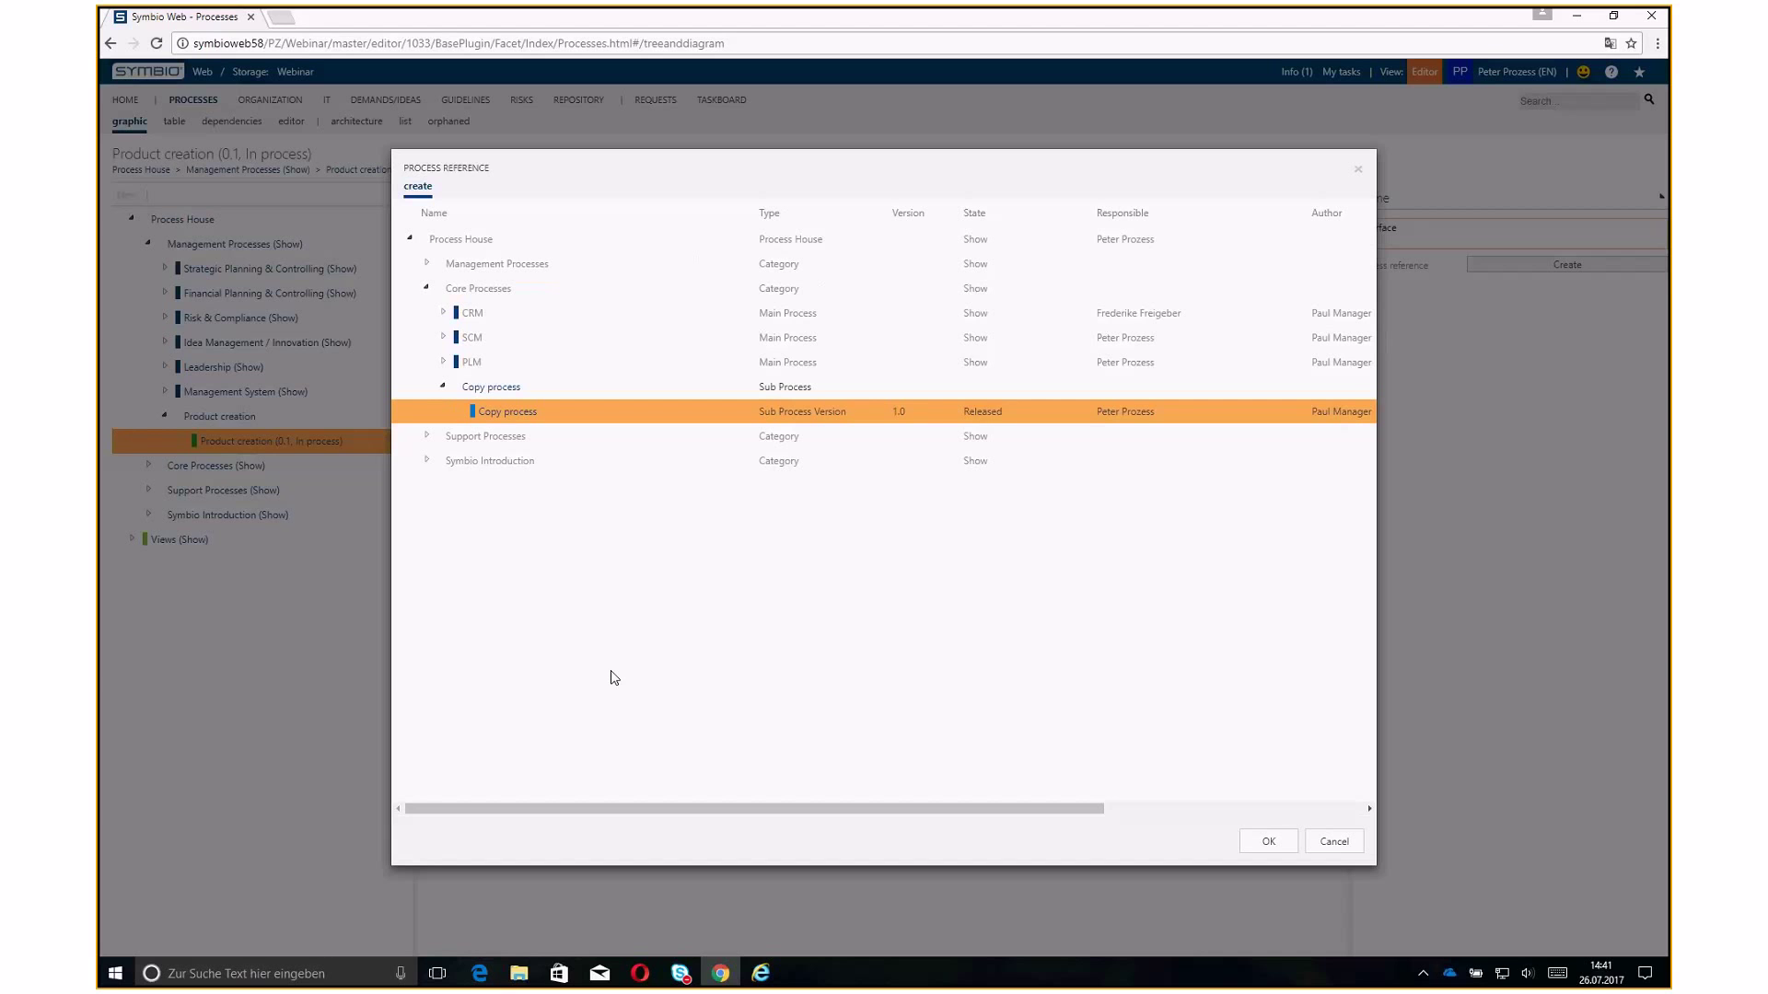
click(445, 362)
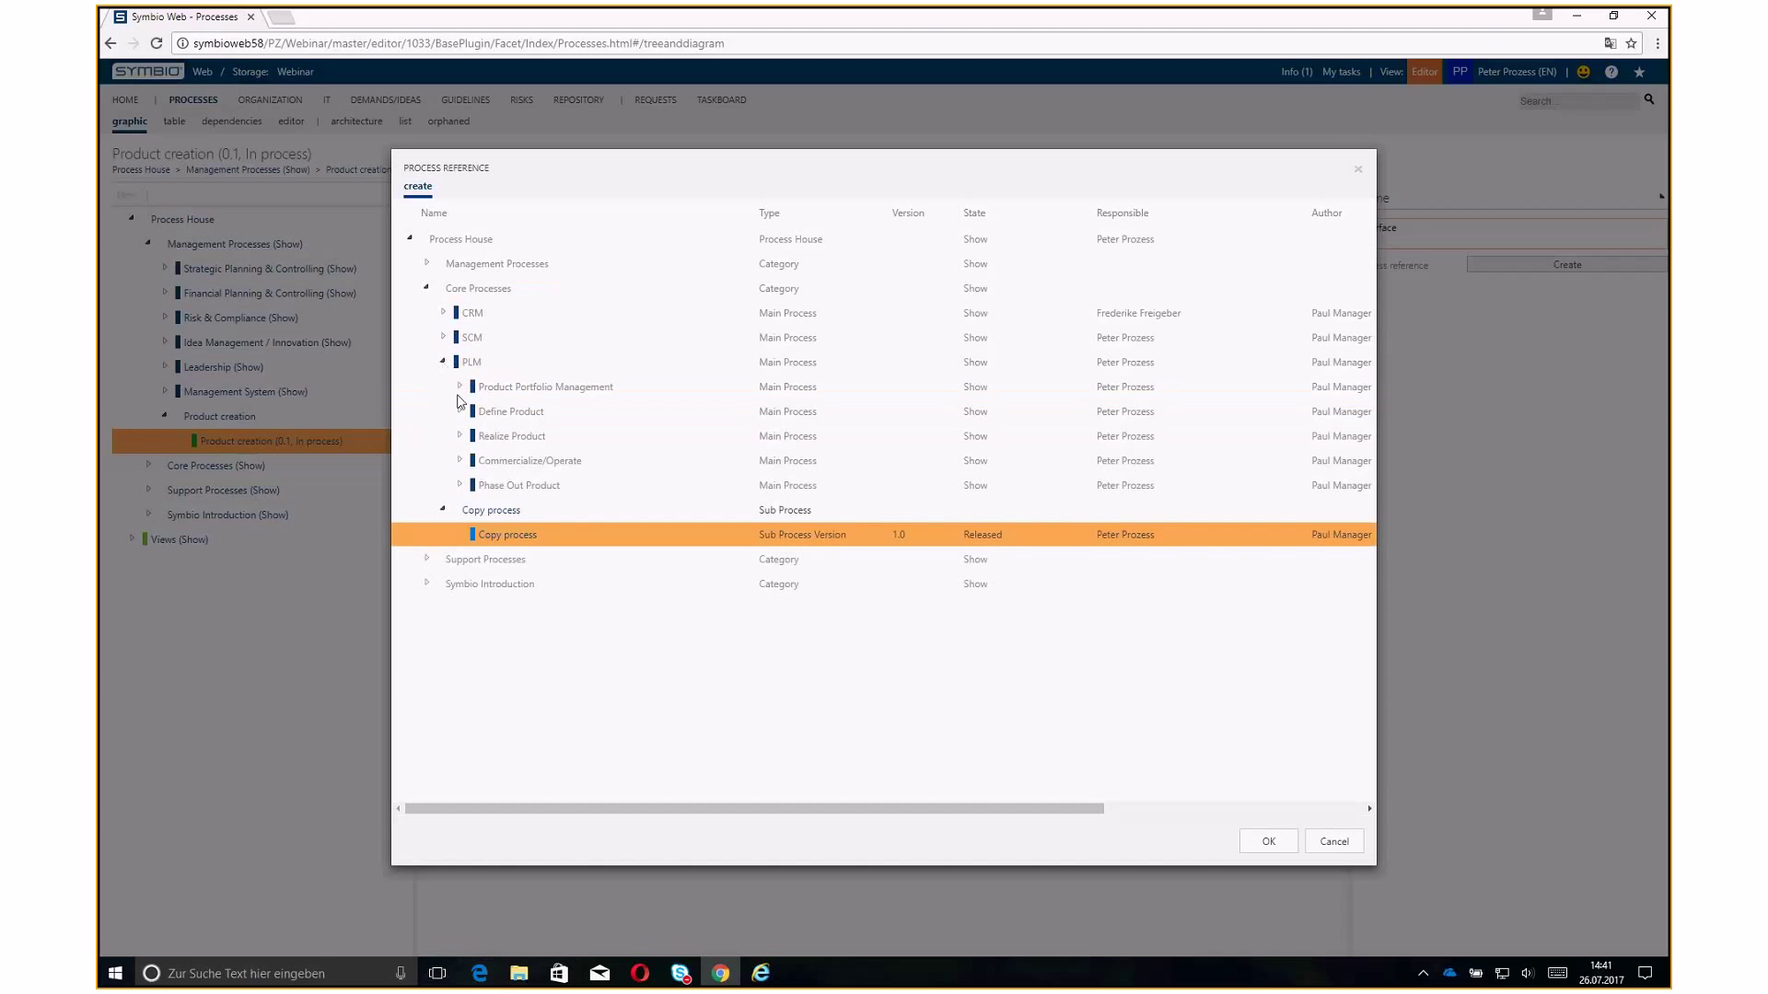
click(459, 436)
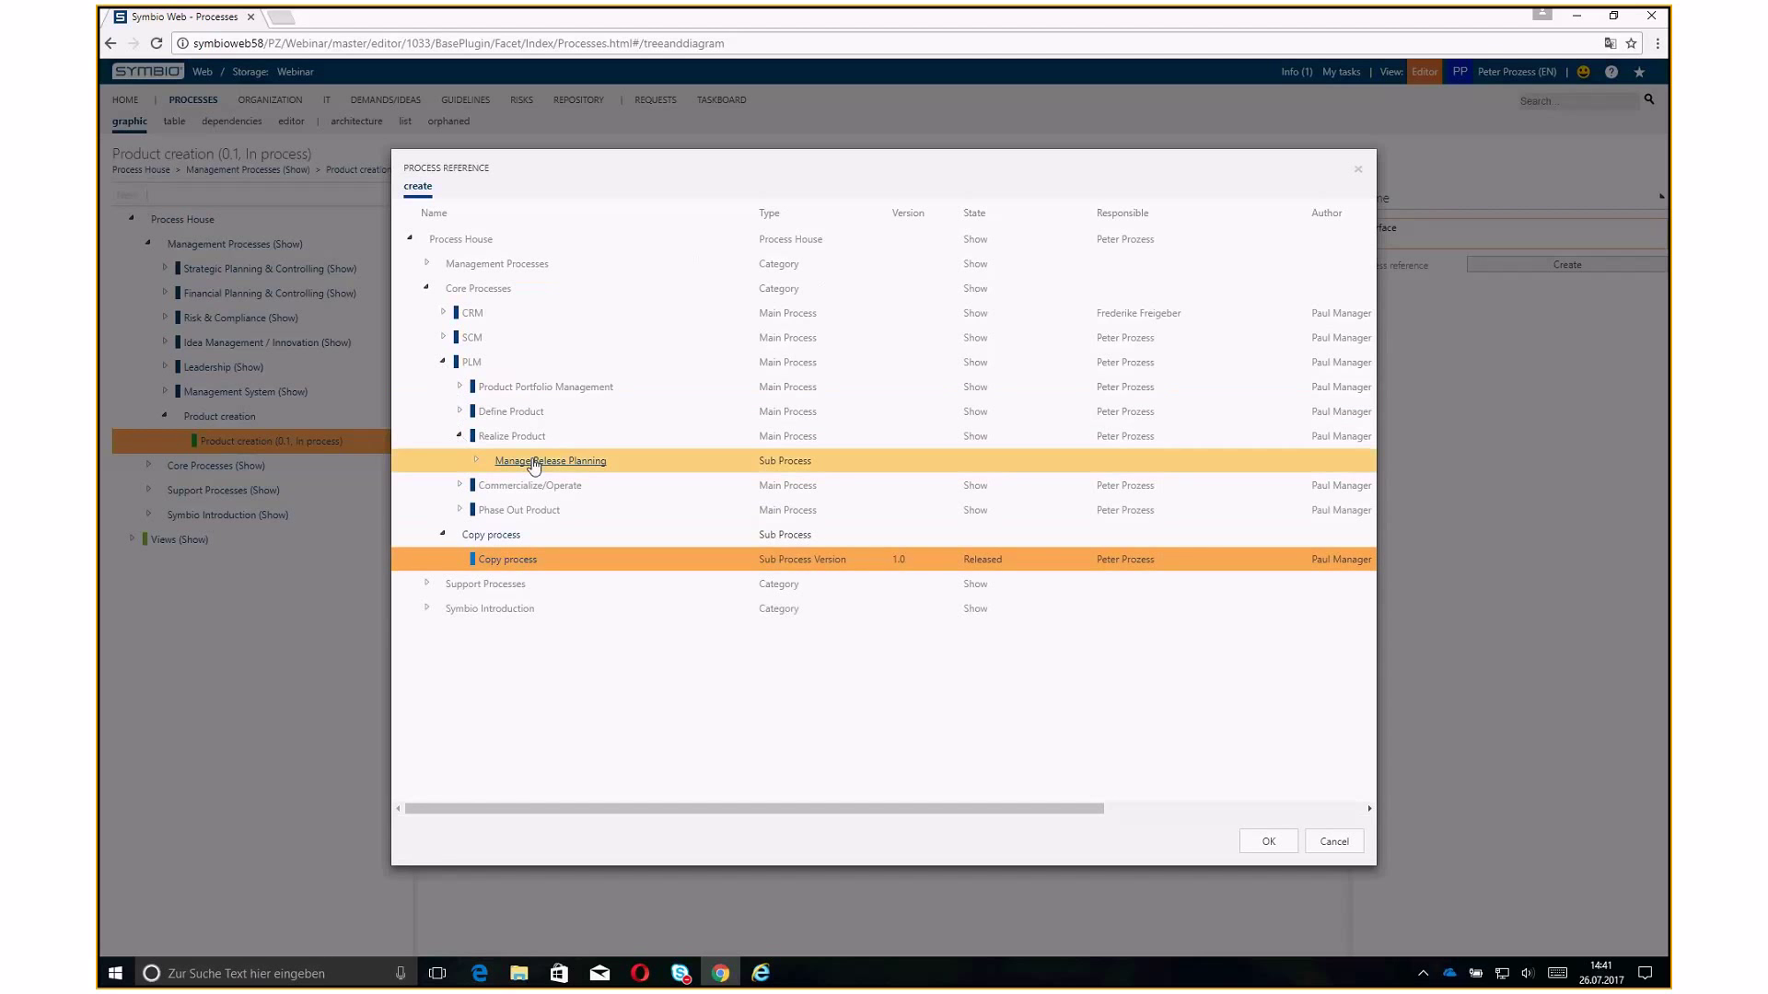
click(654, 467)
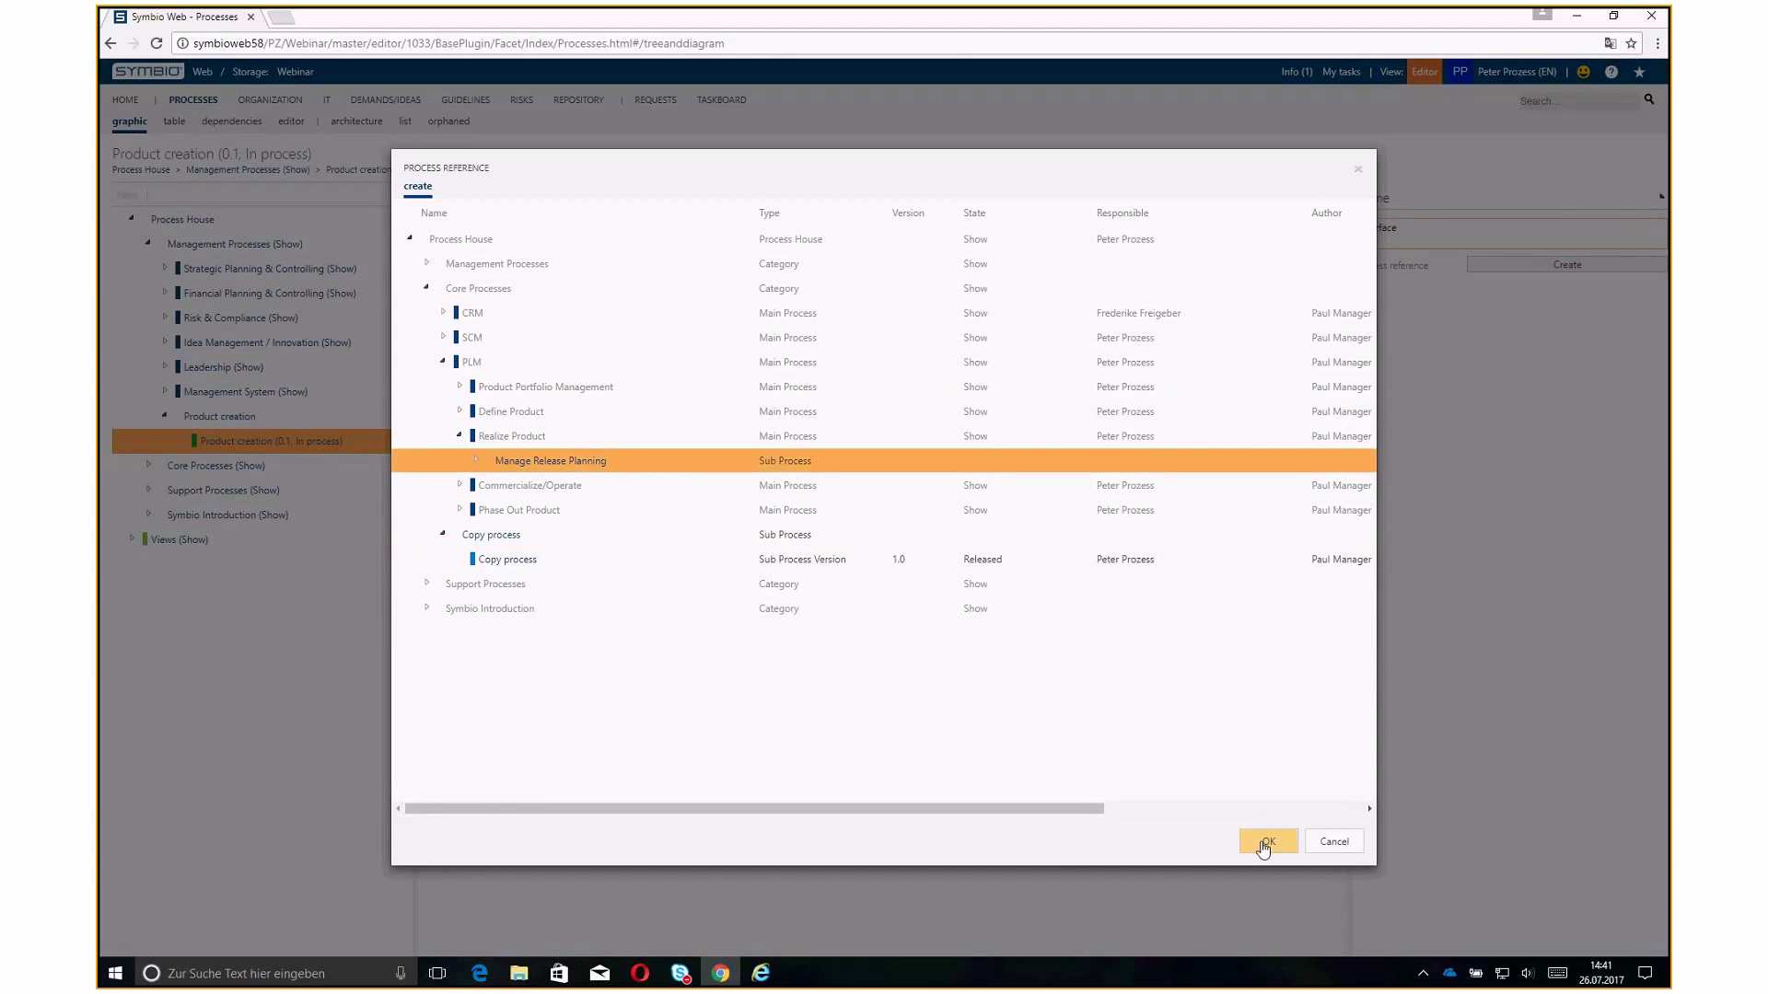
click(1266, 843)
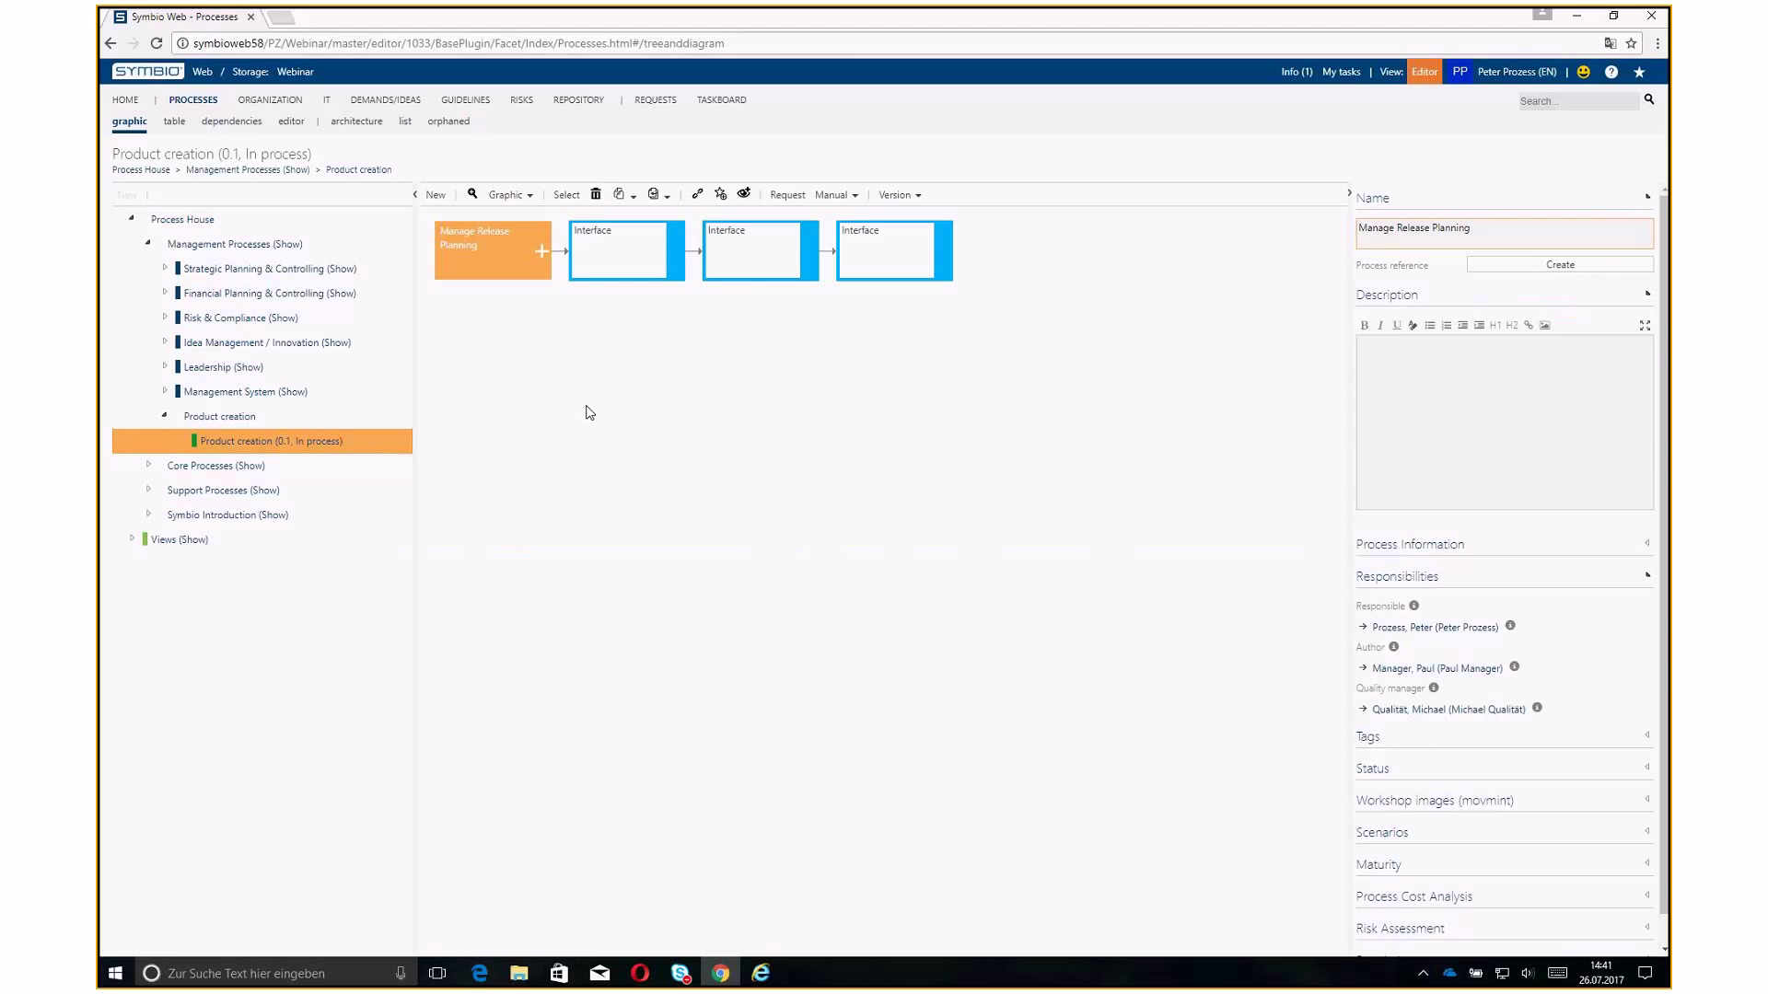
click(619, 260)
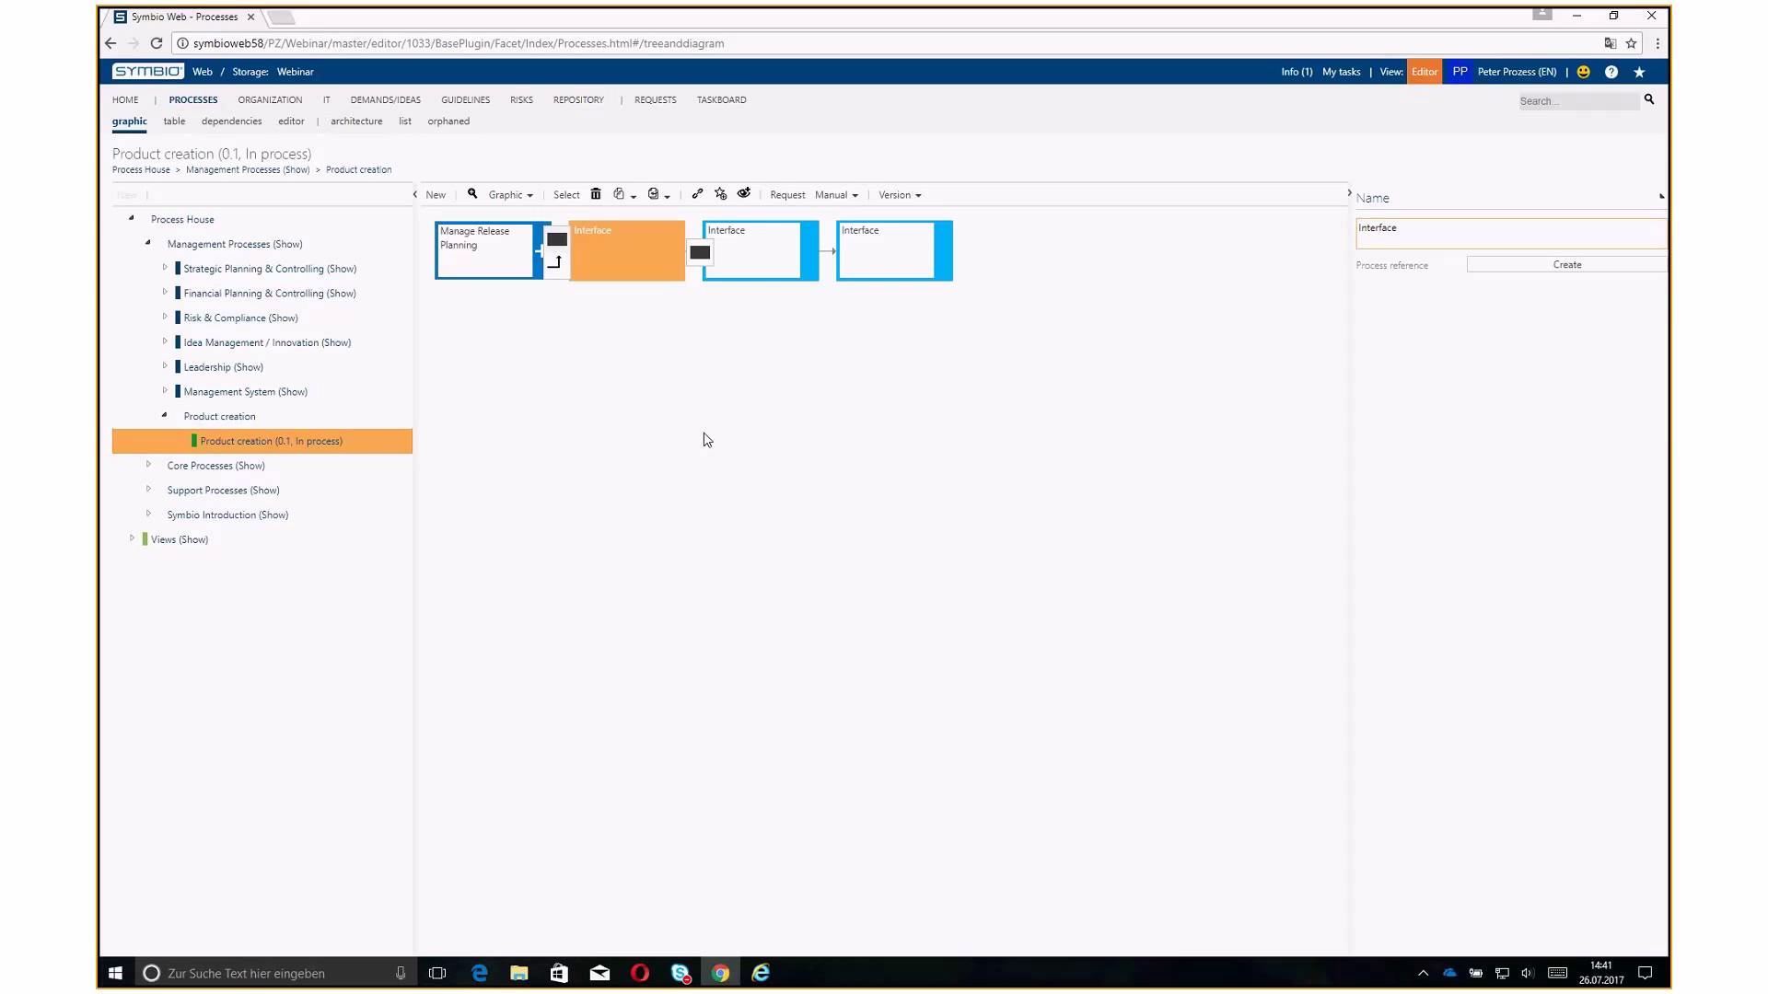
Open the dependencies of the released Idea/Innovation process, version 1.0, under Idea Management / Innovation
click(126, 100)
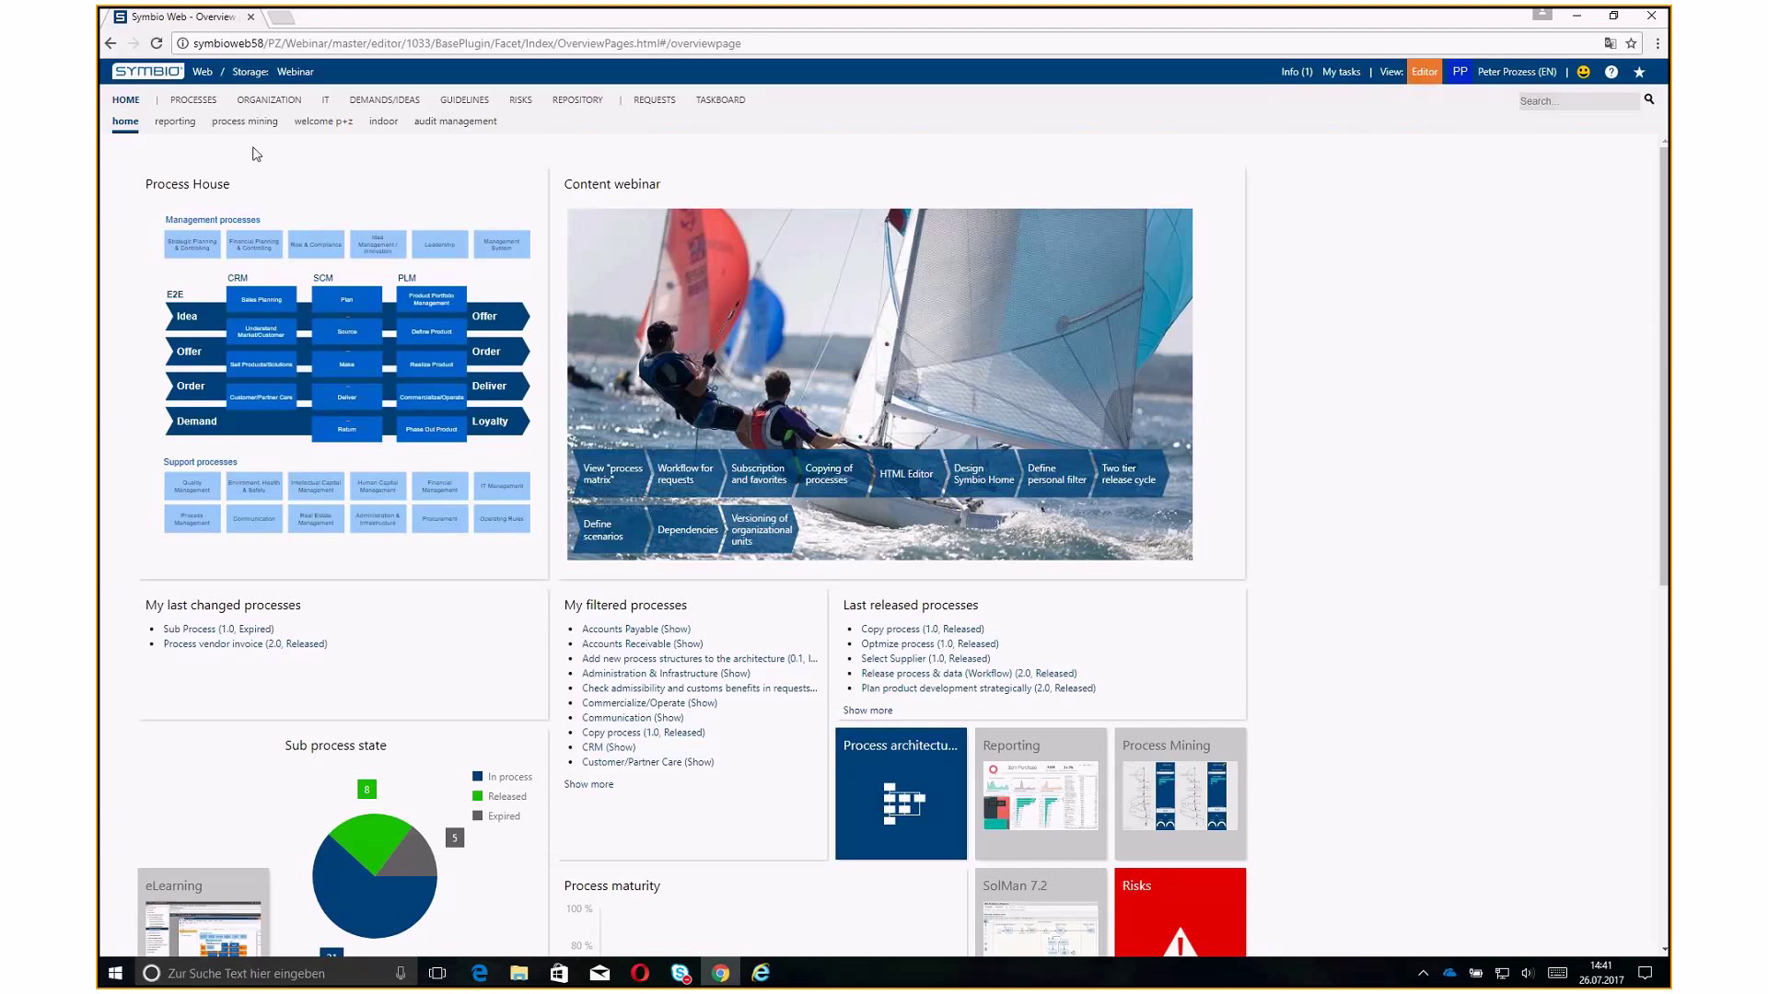
click(200, 102)
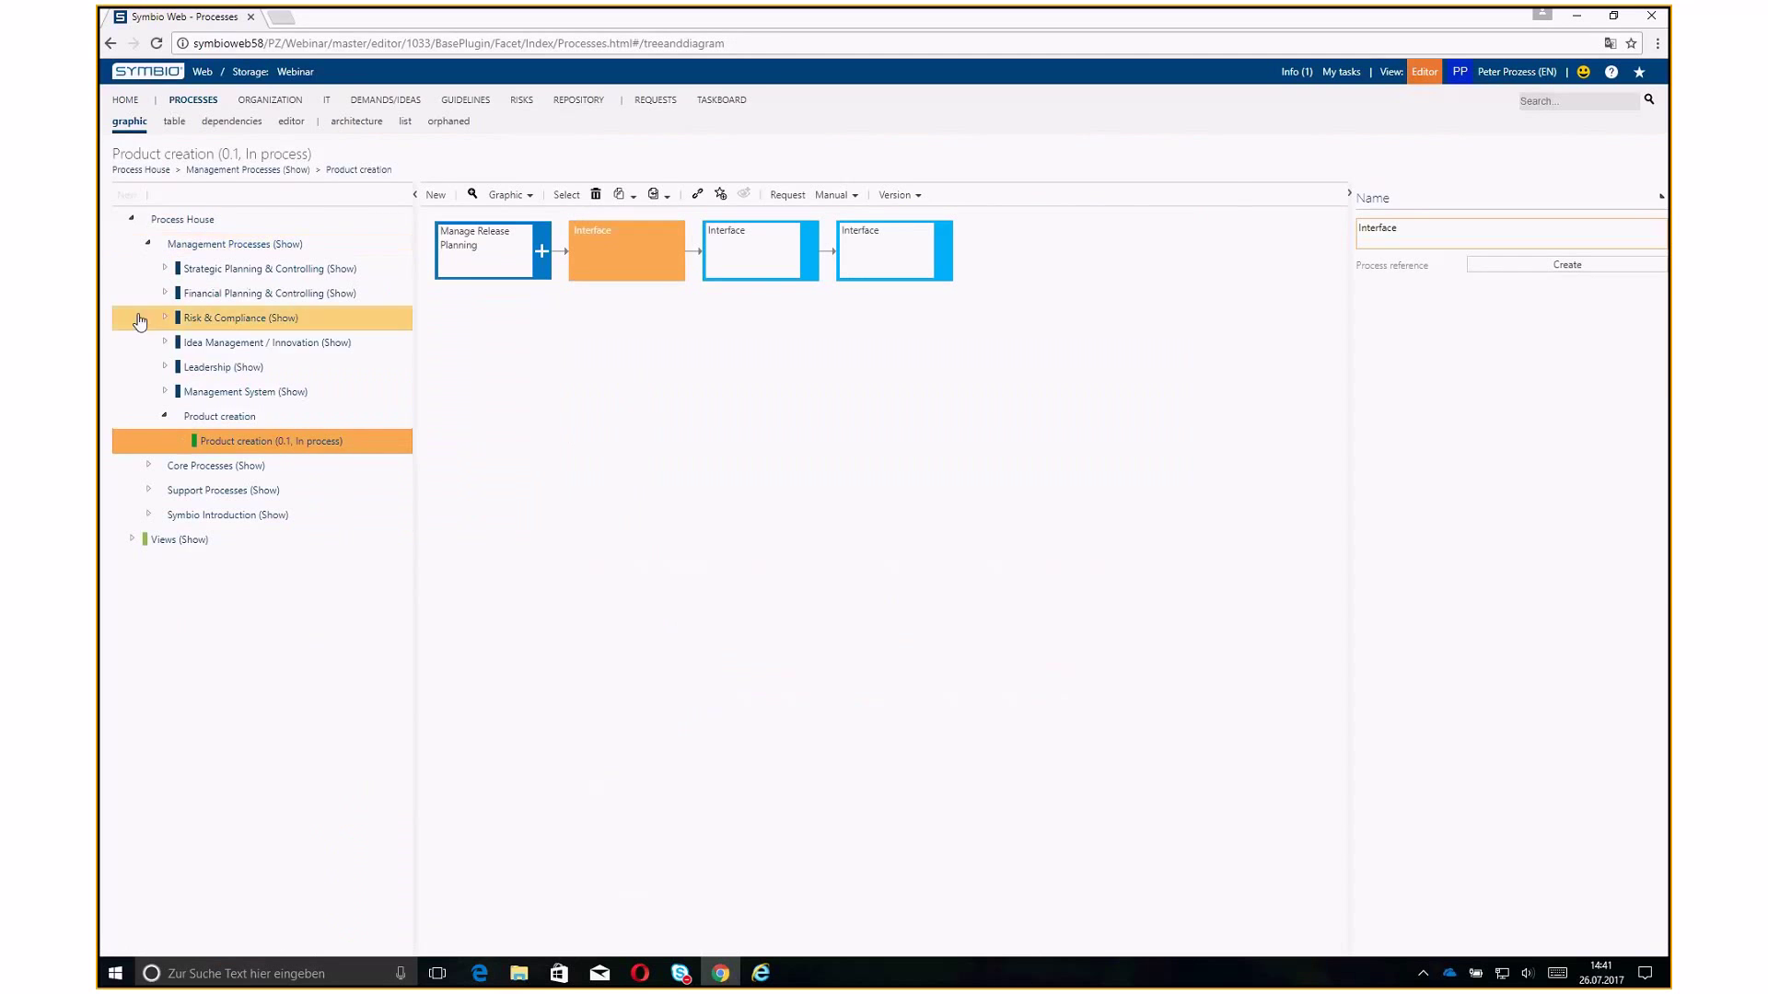
click(161, 350)
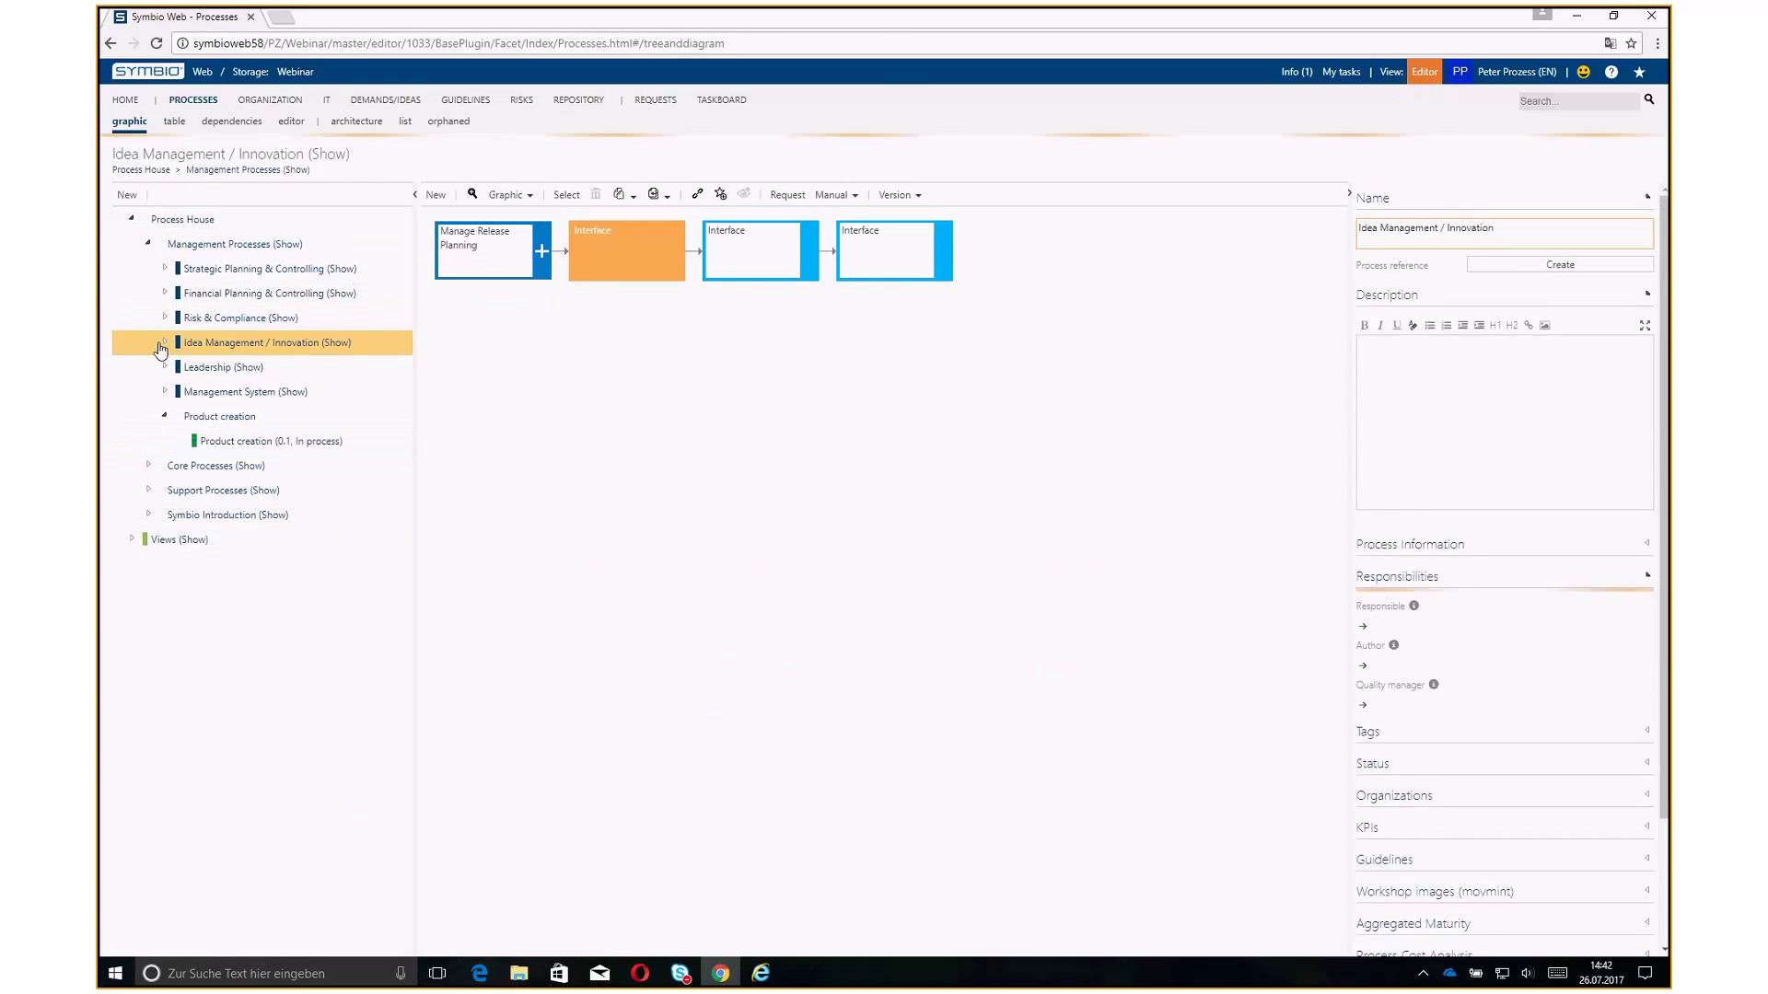
click(162, 345)
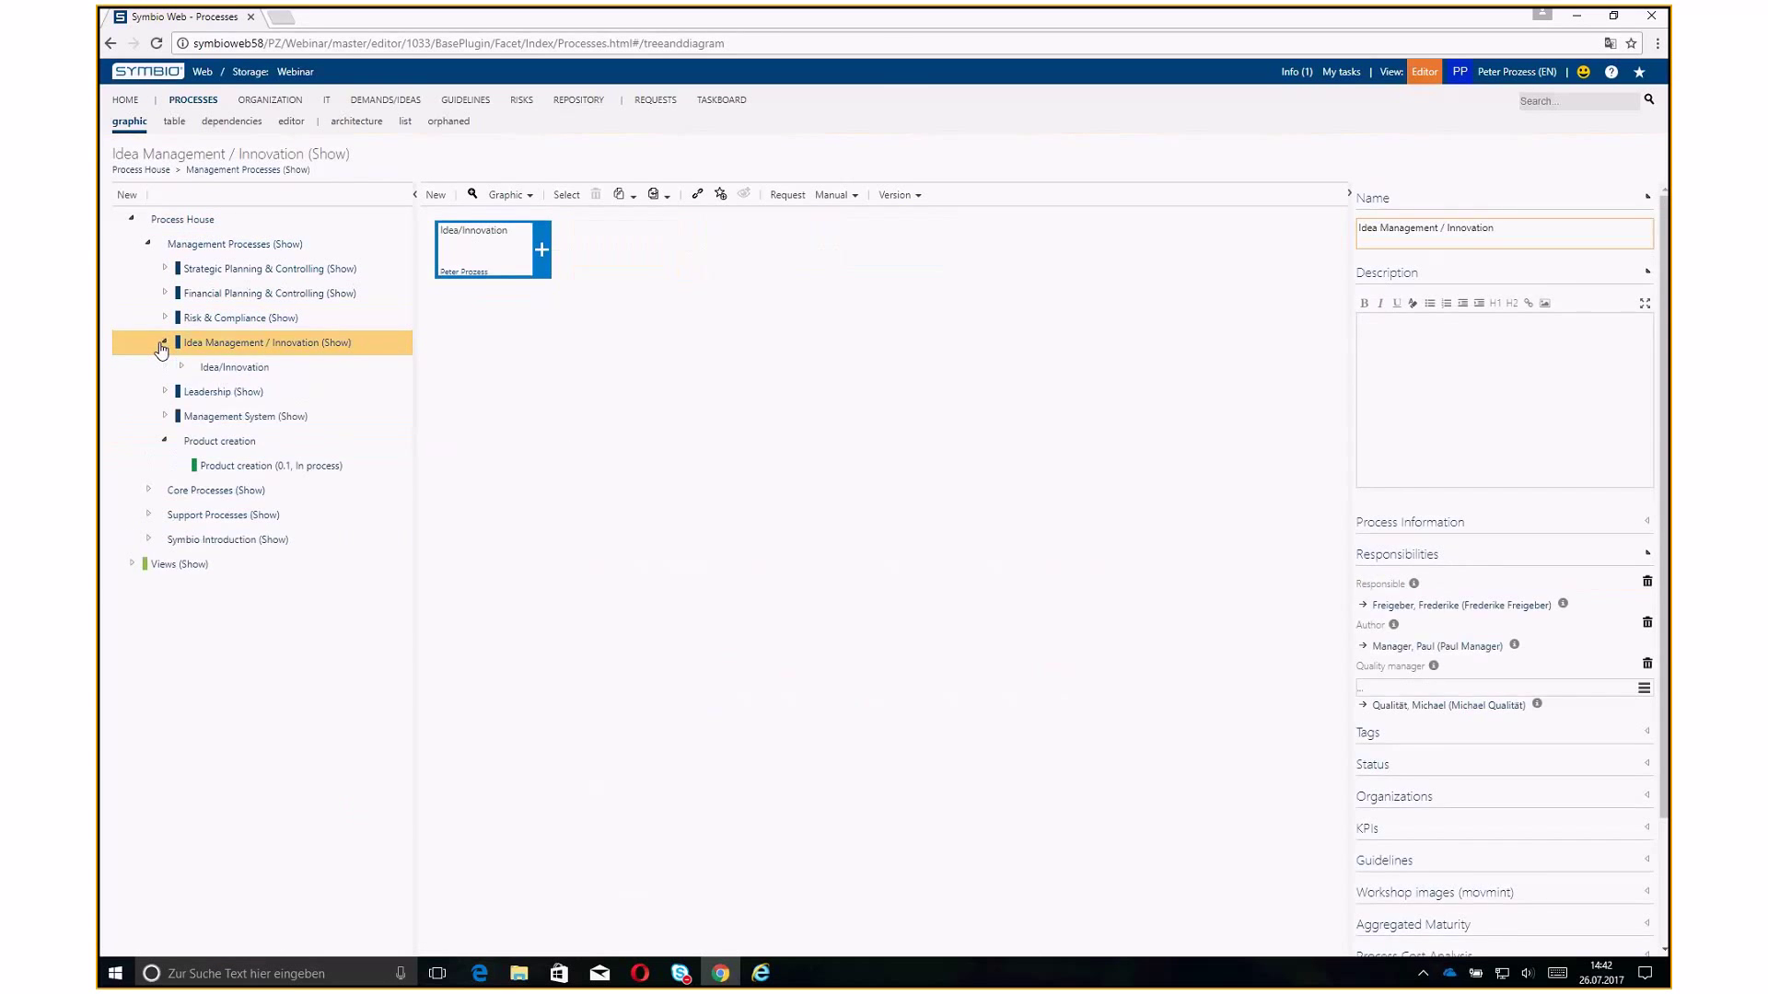
click(213, 370)
click(500, 262)
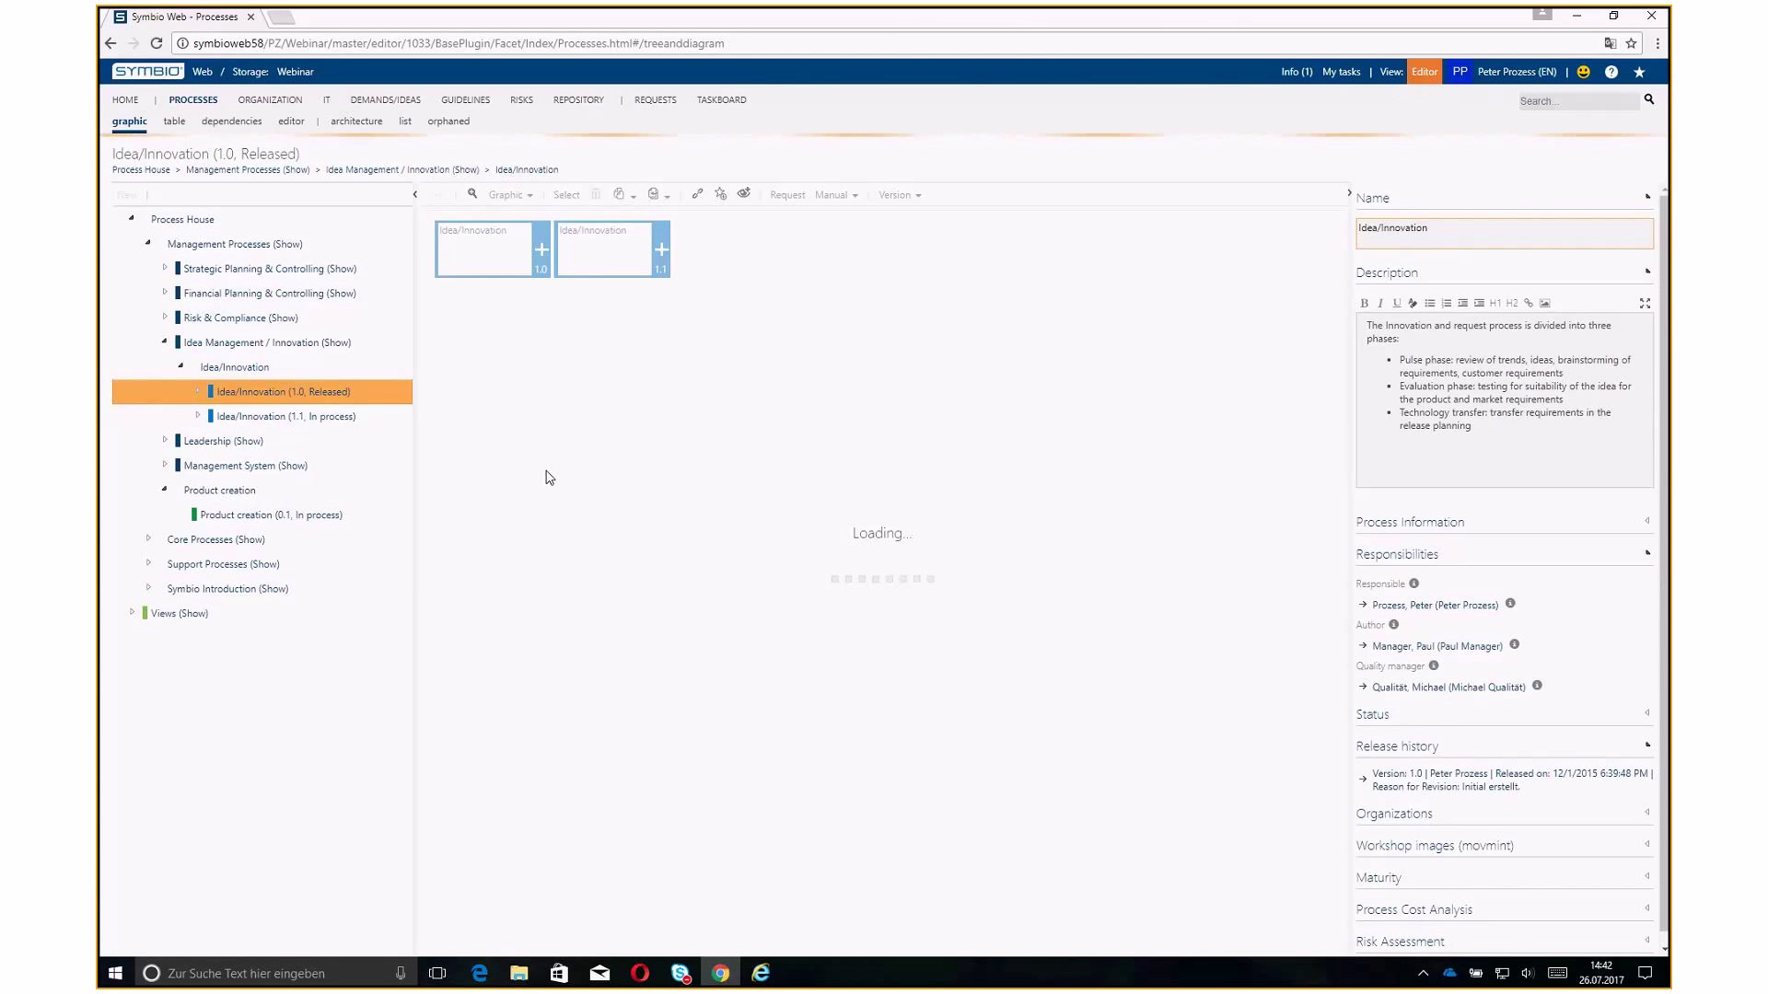
click(227, 126)
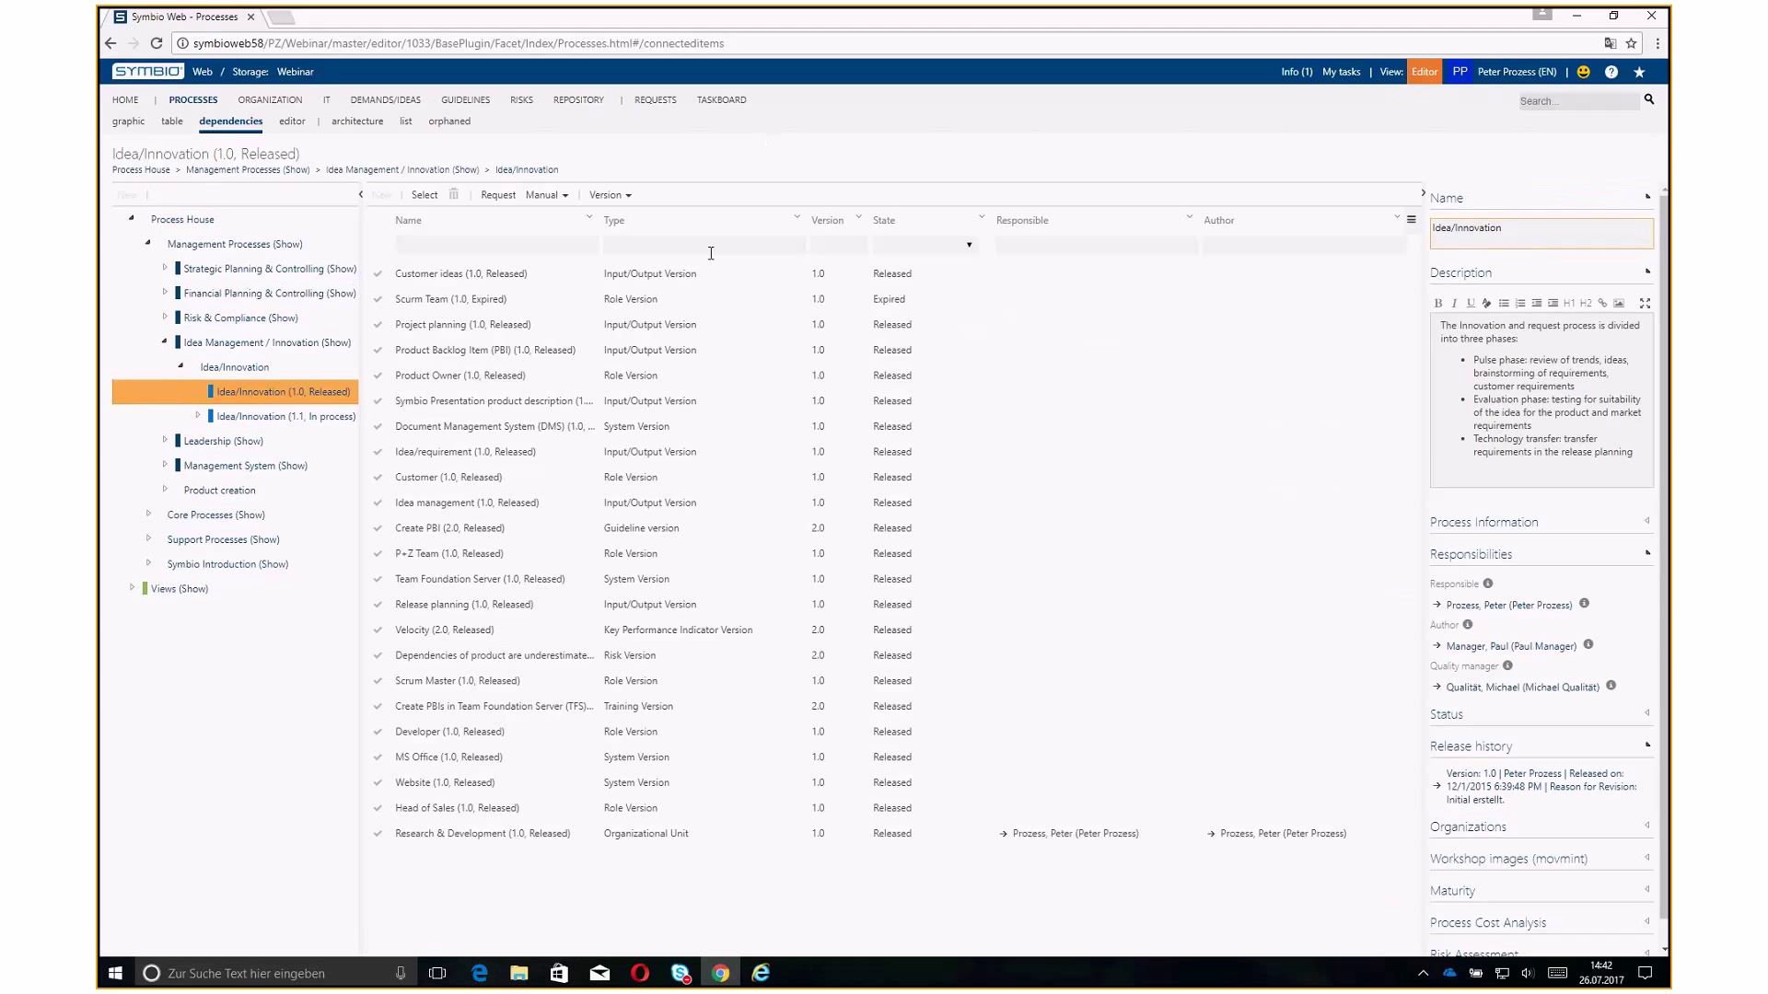
Filter the Idea/Innovation dependencies by the type "Role"
click(675, 246)
text(Role)
key(Return)
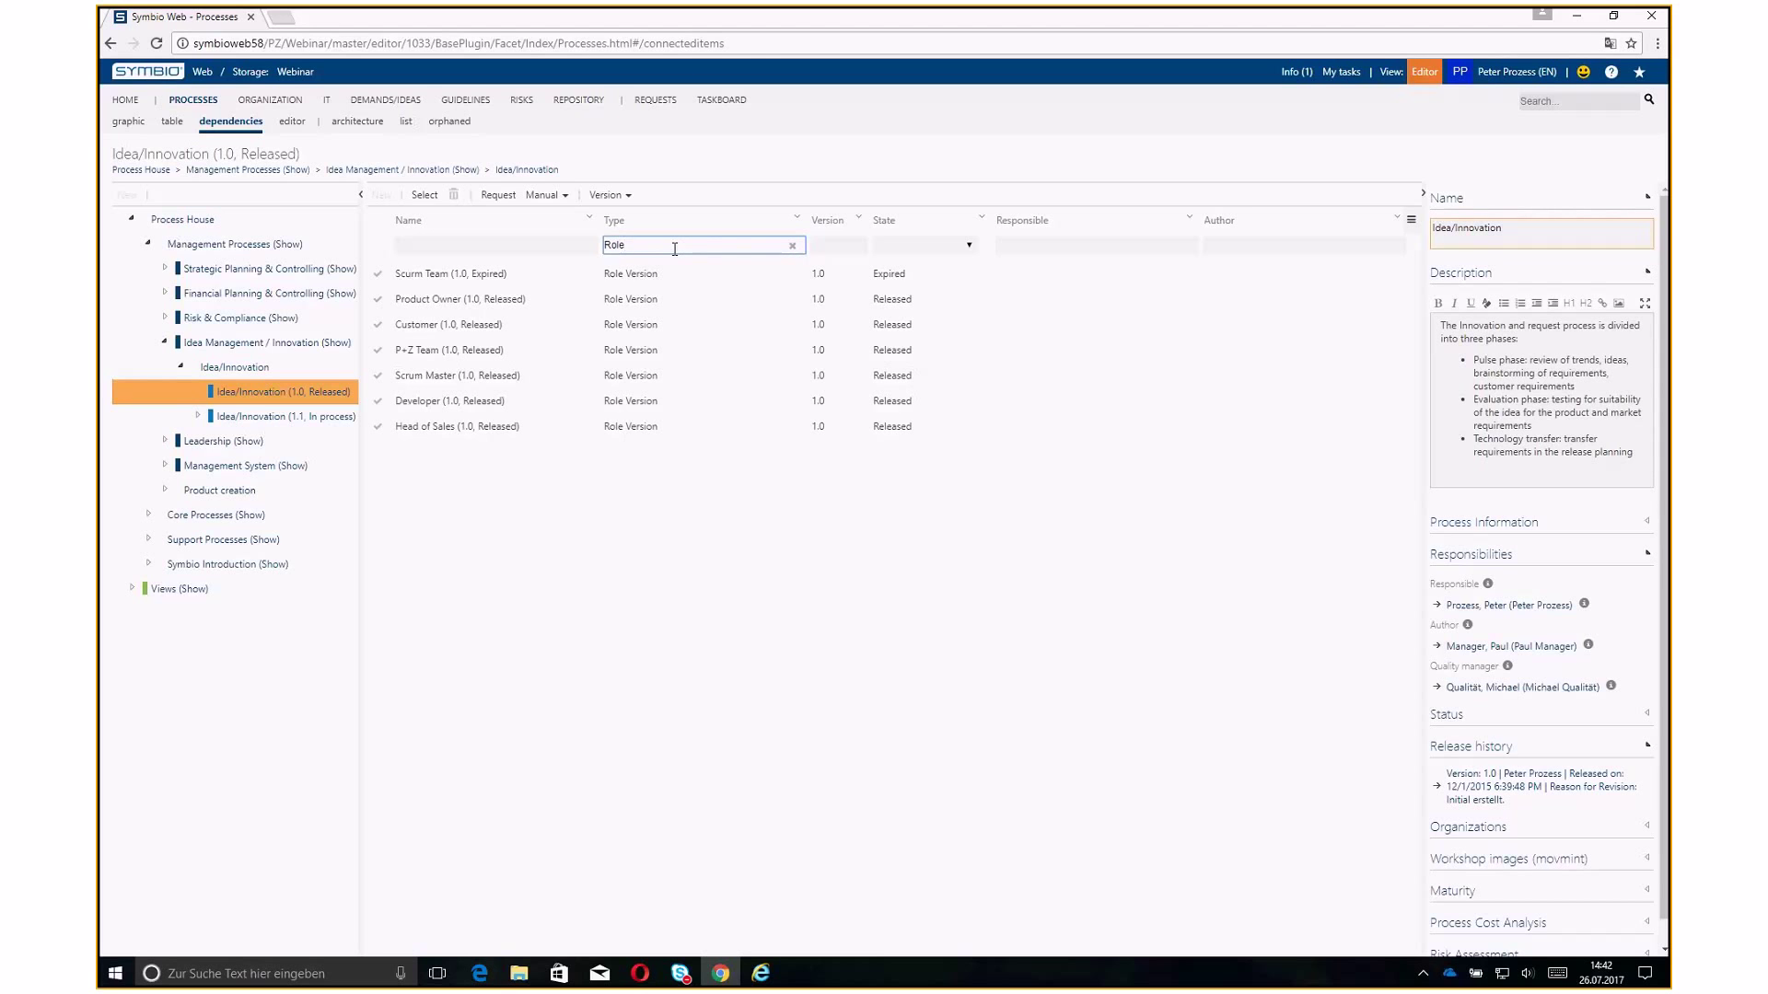
Open the Logistics unit under Management board in the organization hierarchy and examine its details and release history
click(129, 101)
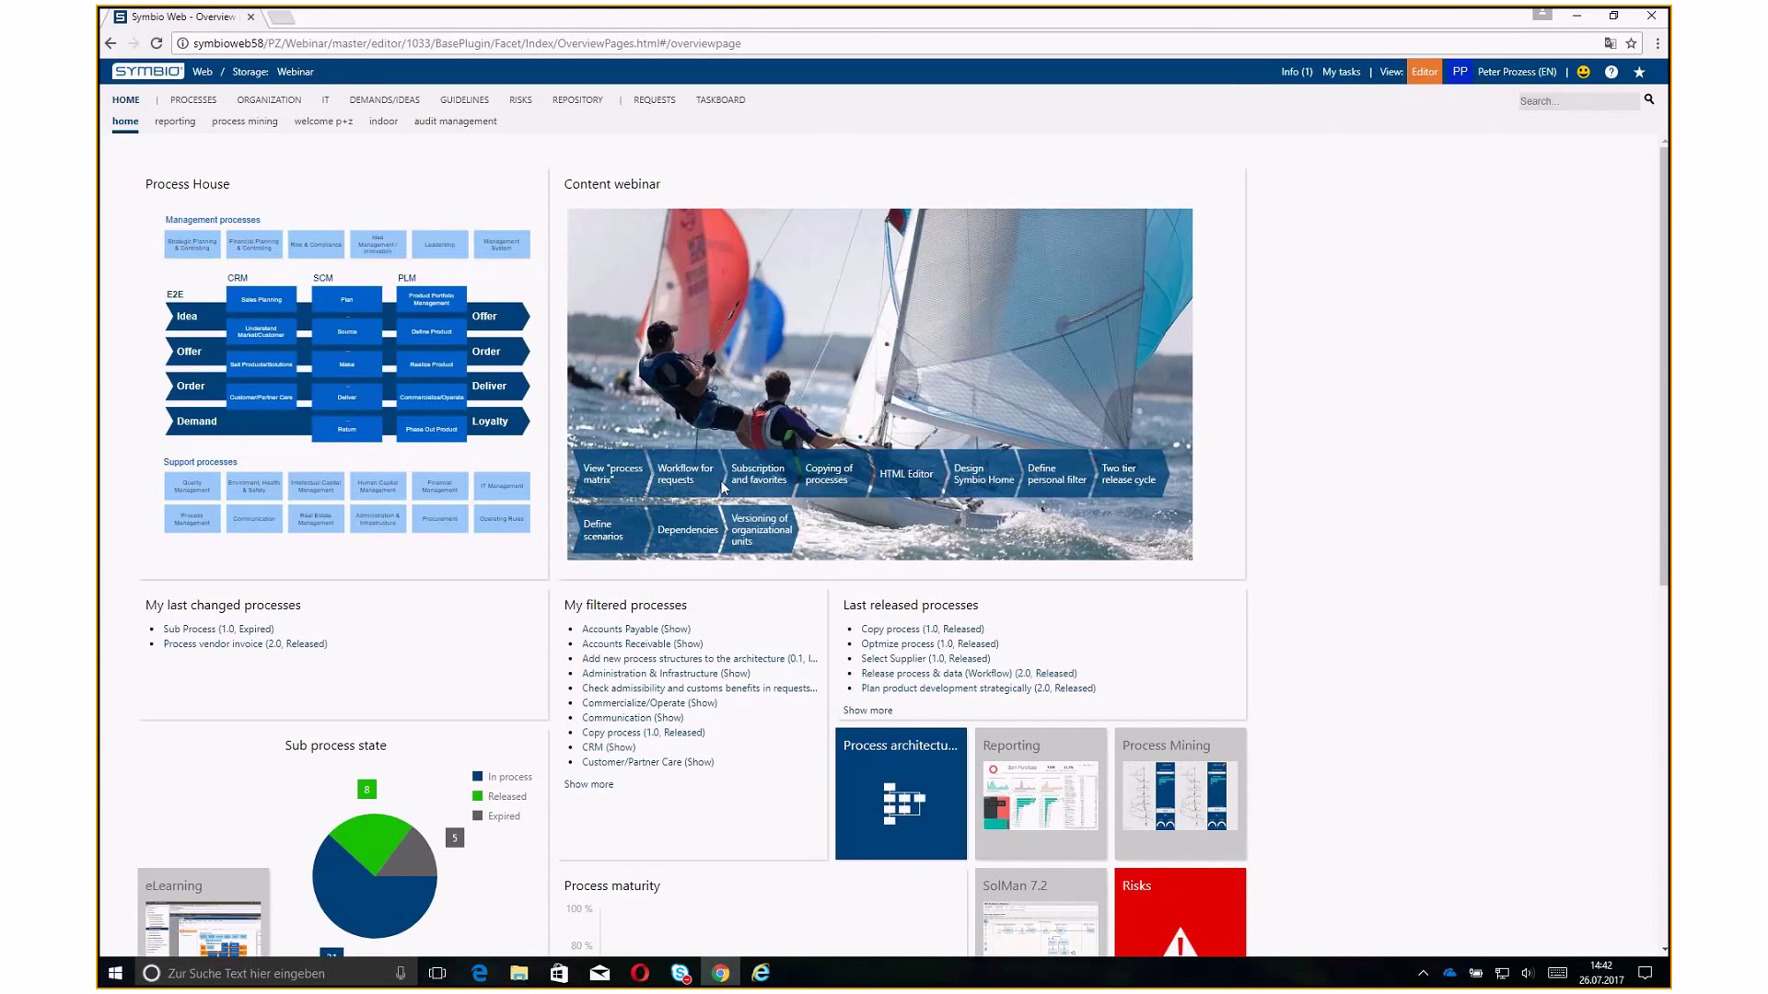
click(269, 99)
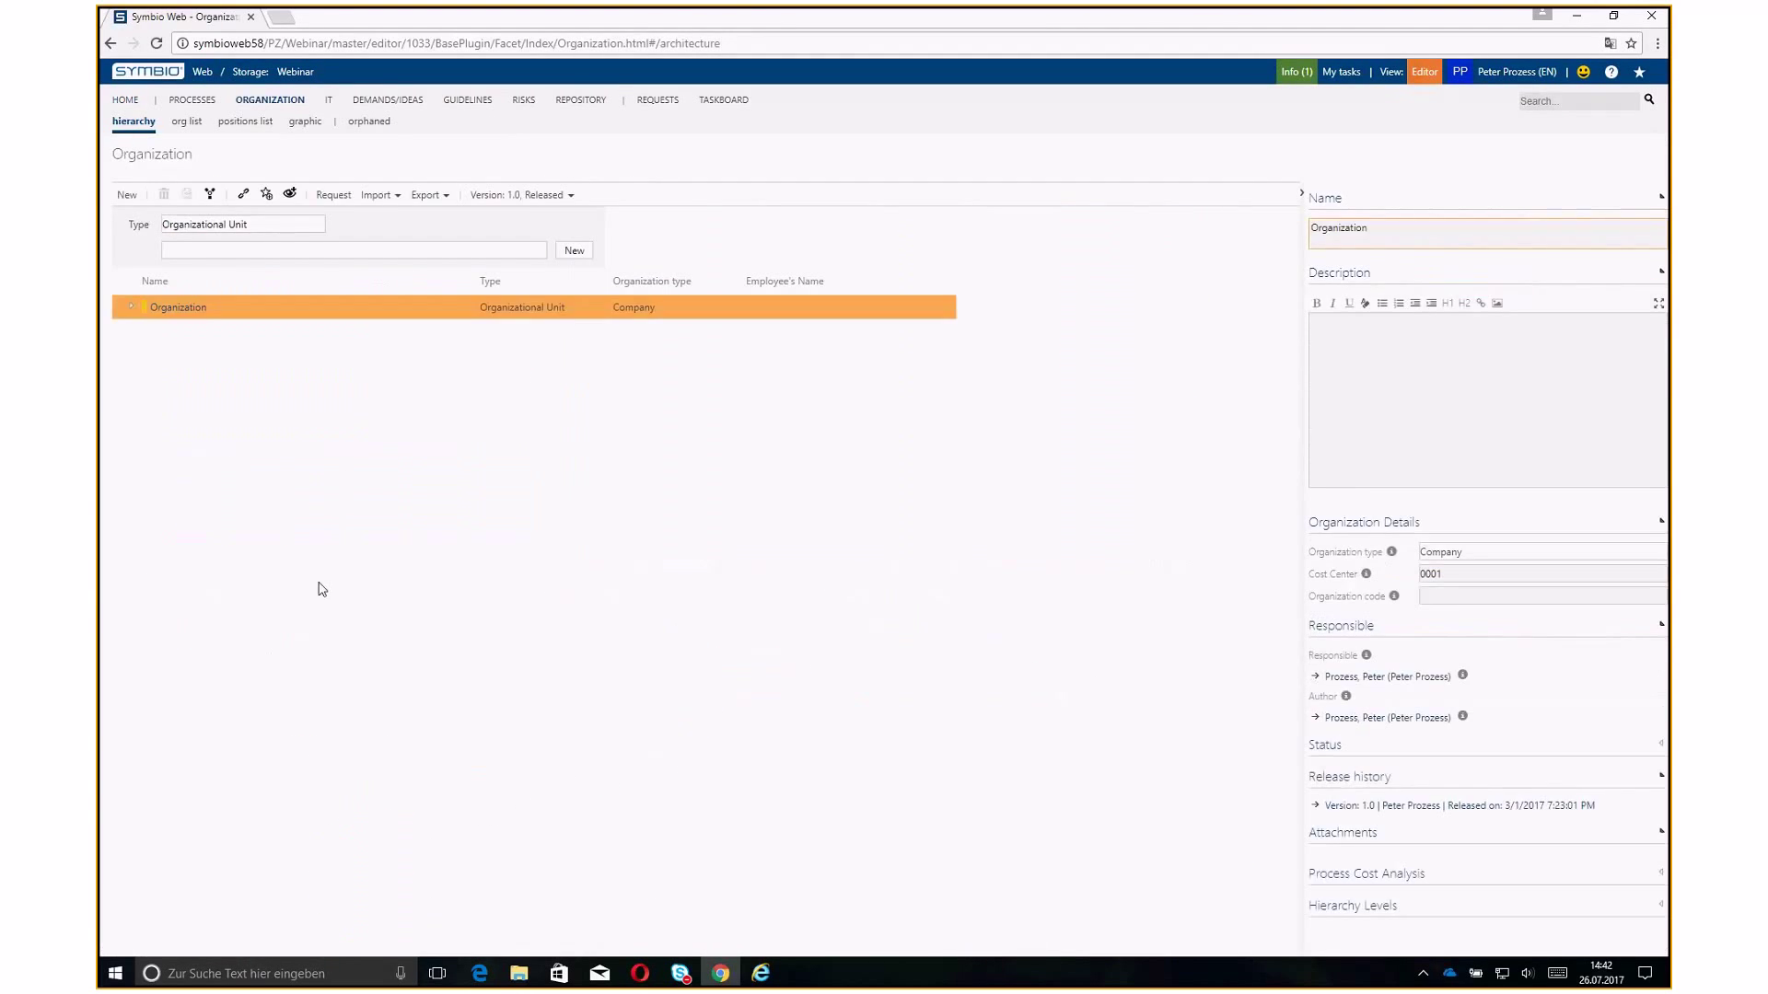
click(129, 308)
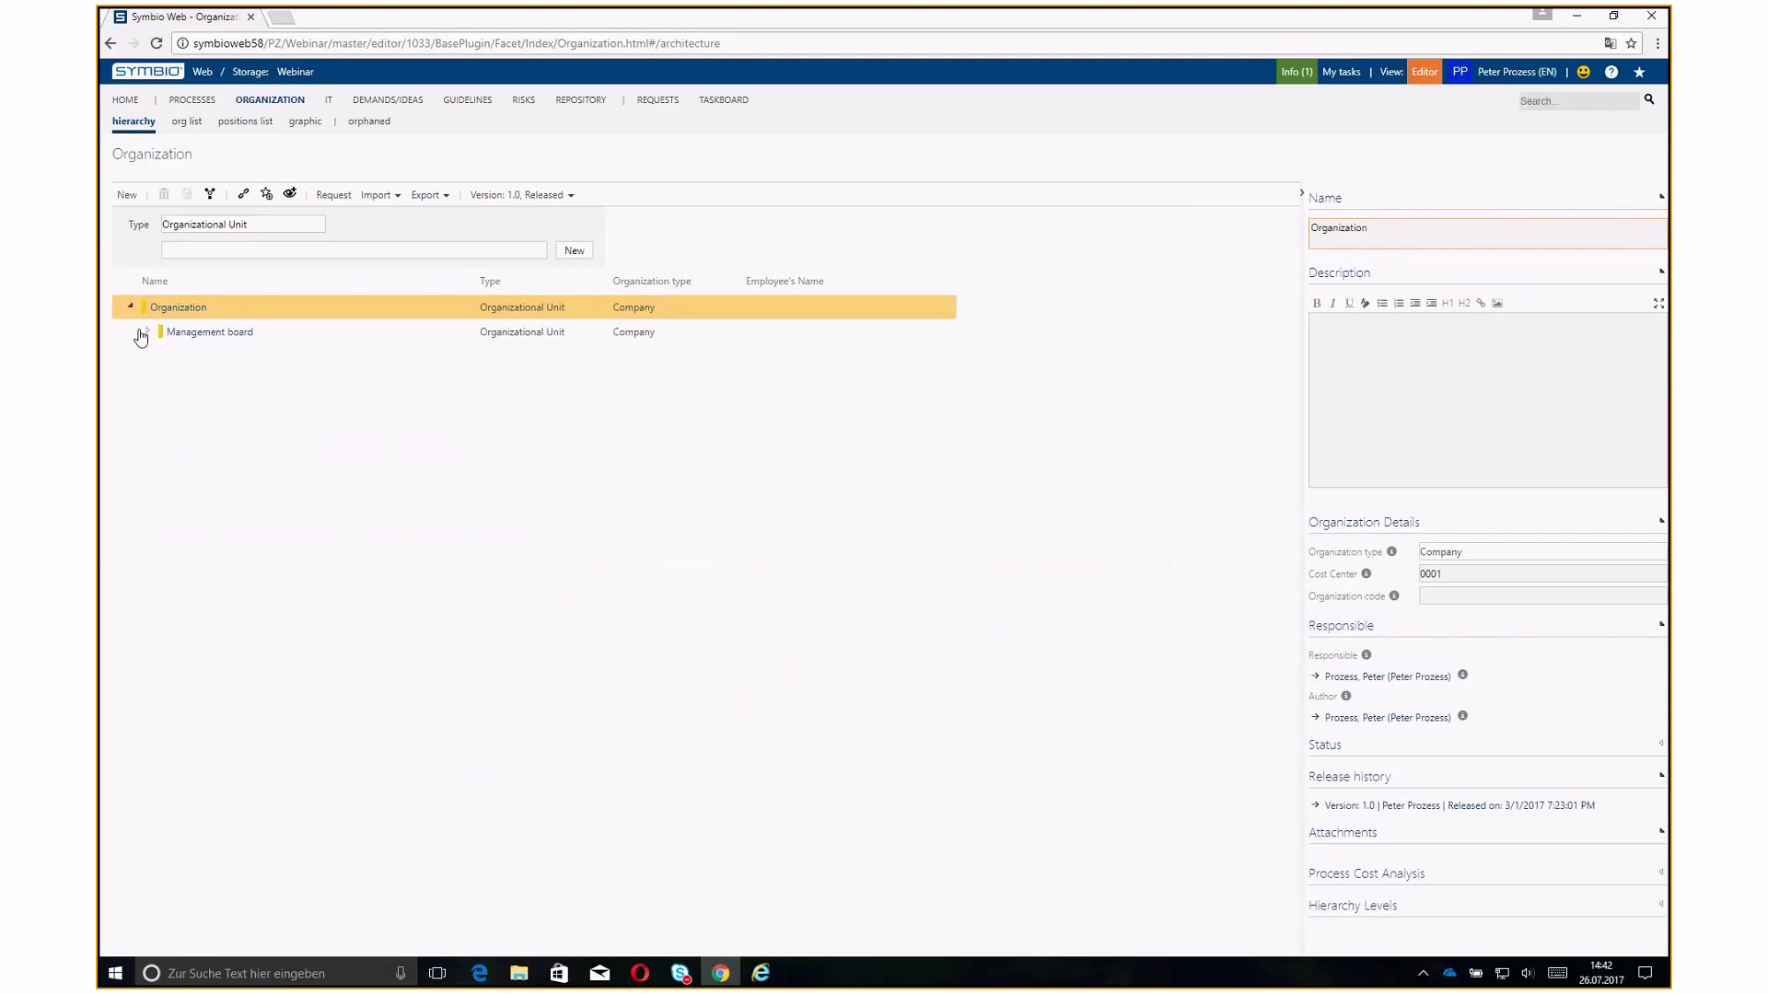
click(146, 331)
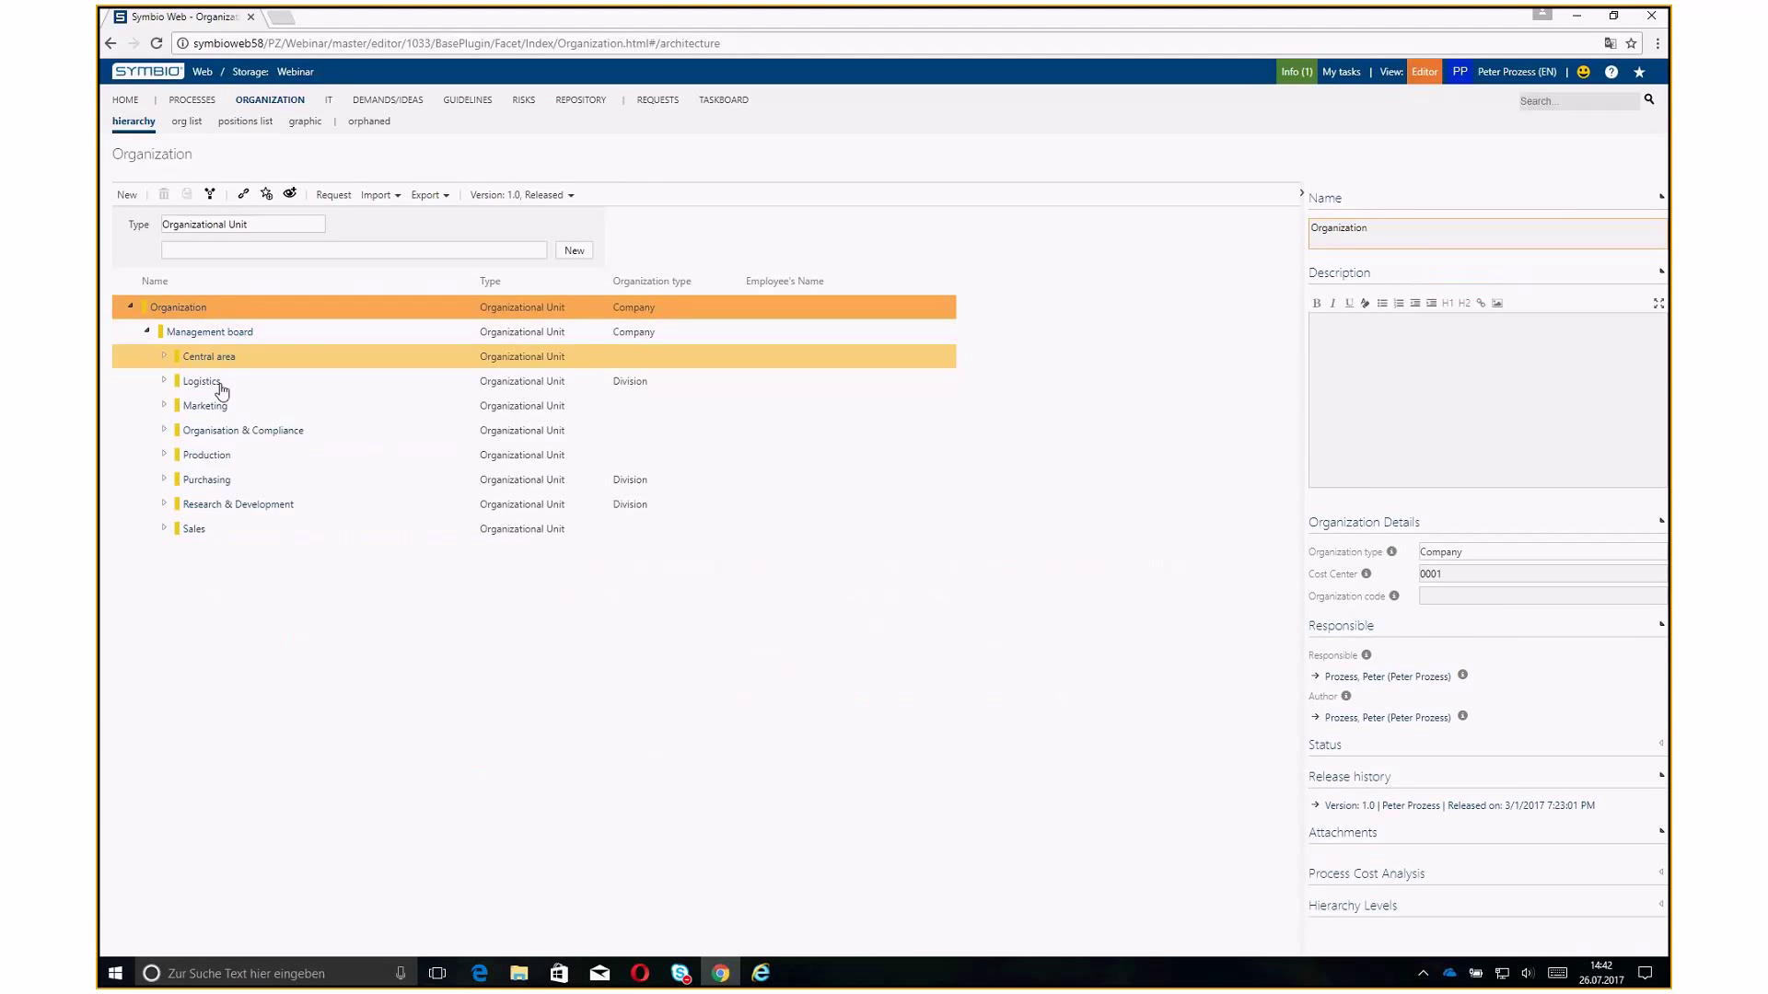
click(302, 391)
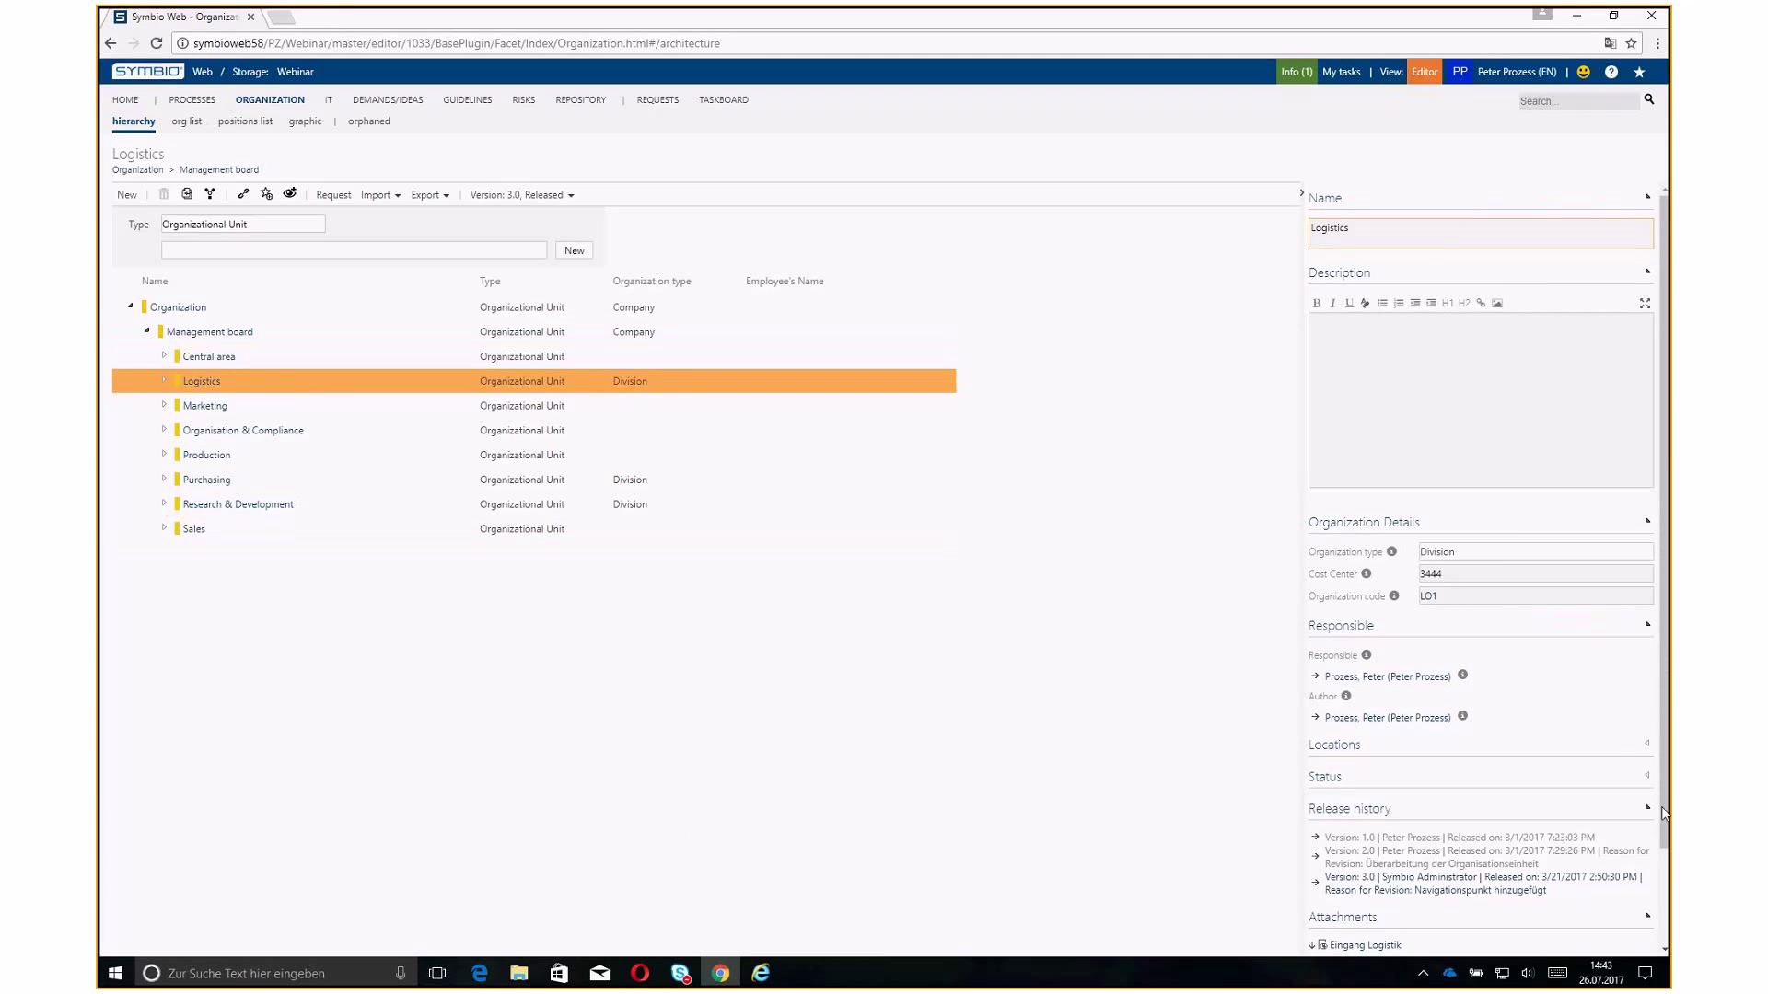
scroll(1668, 810, down, 1)
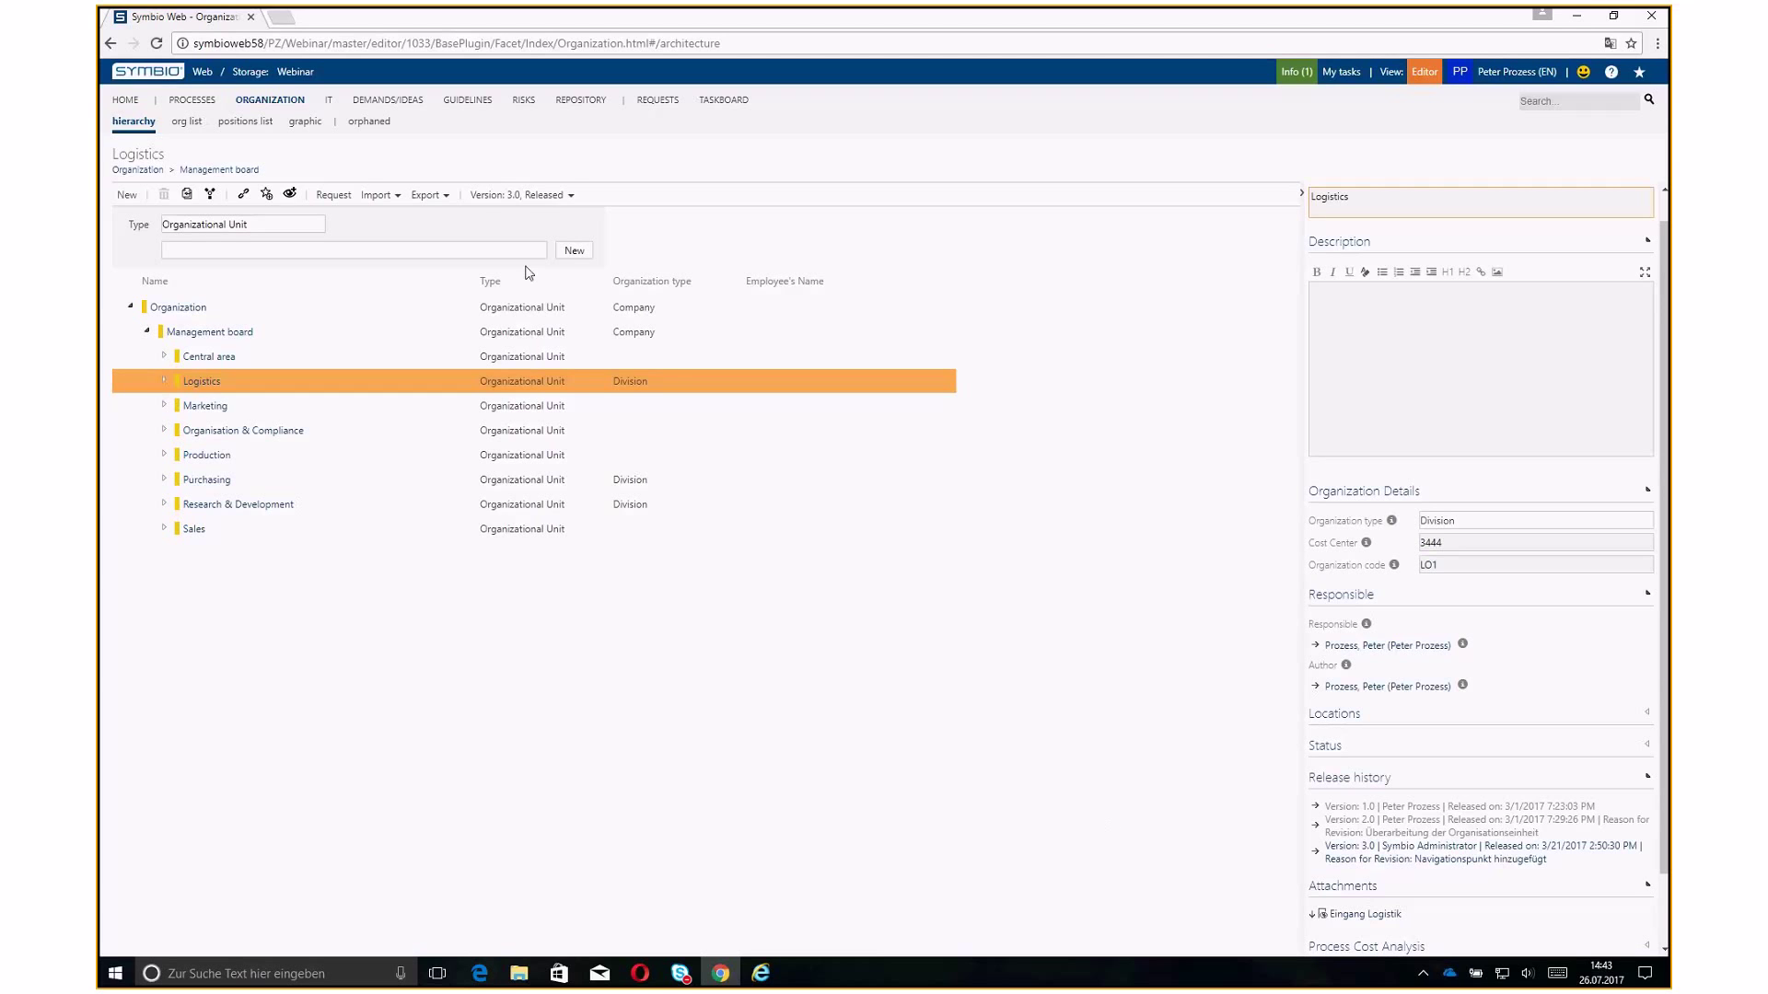
Create a new version of the Logistics organizational unit and set its organization type to Department
click(524, 197)
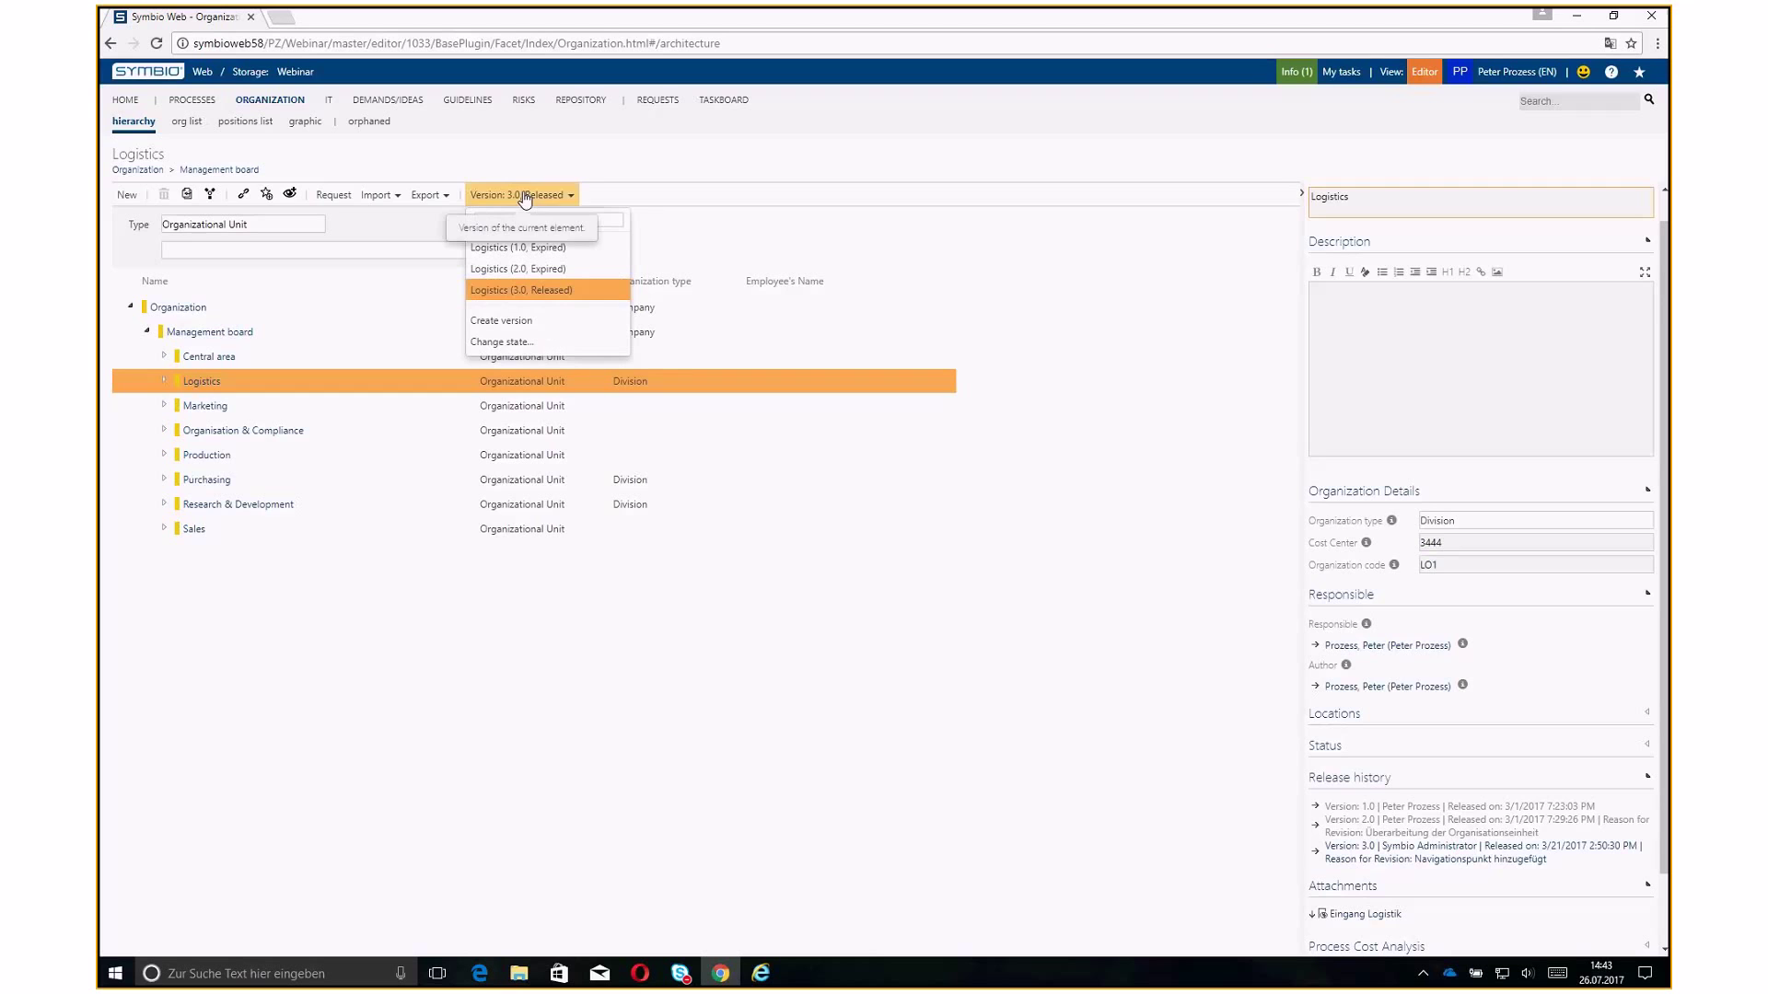
click(584, 319)
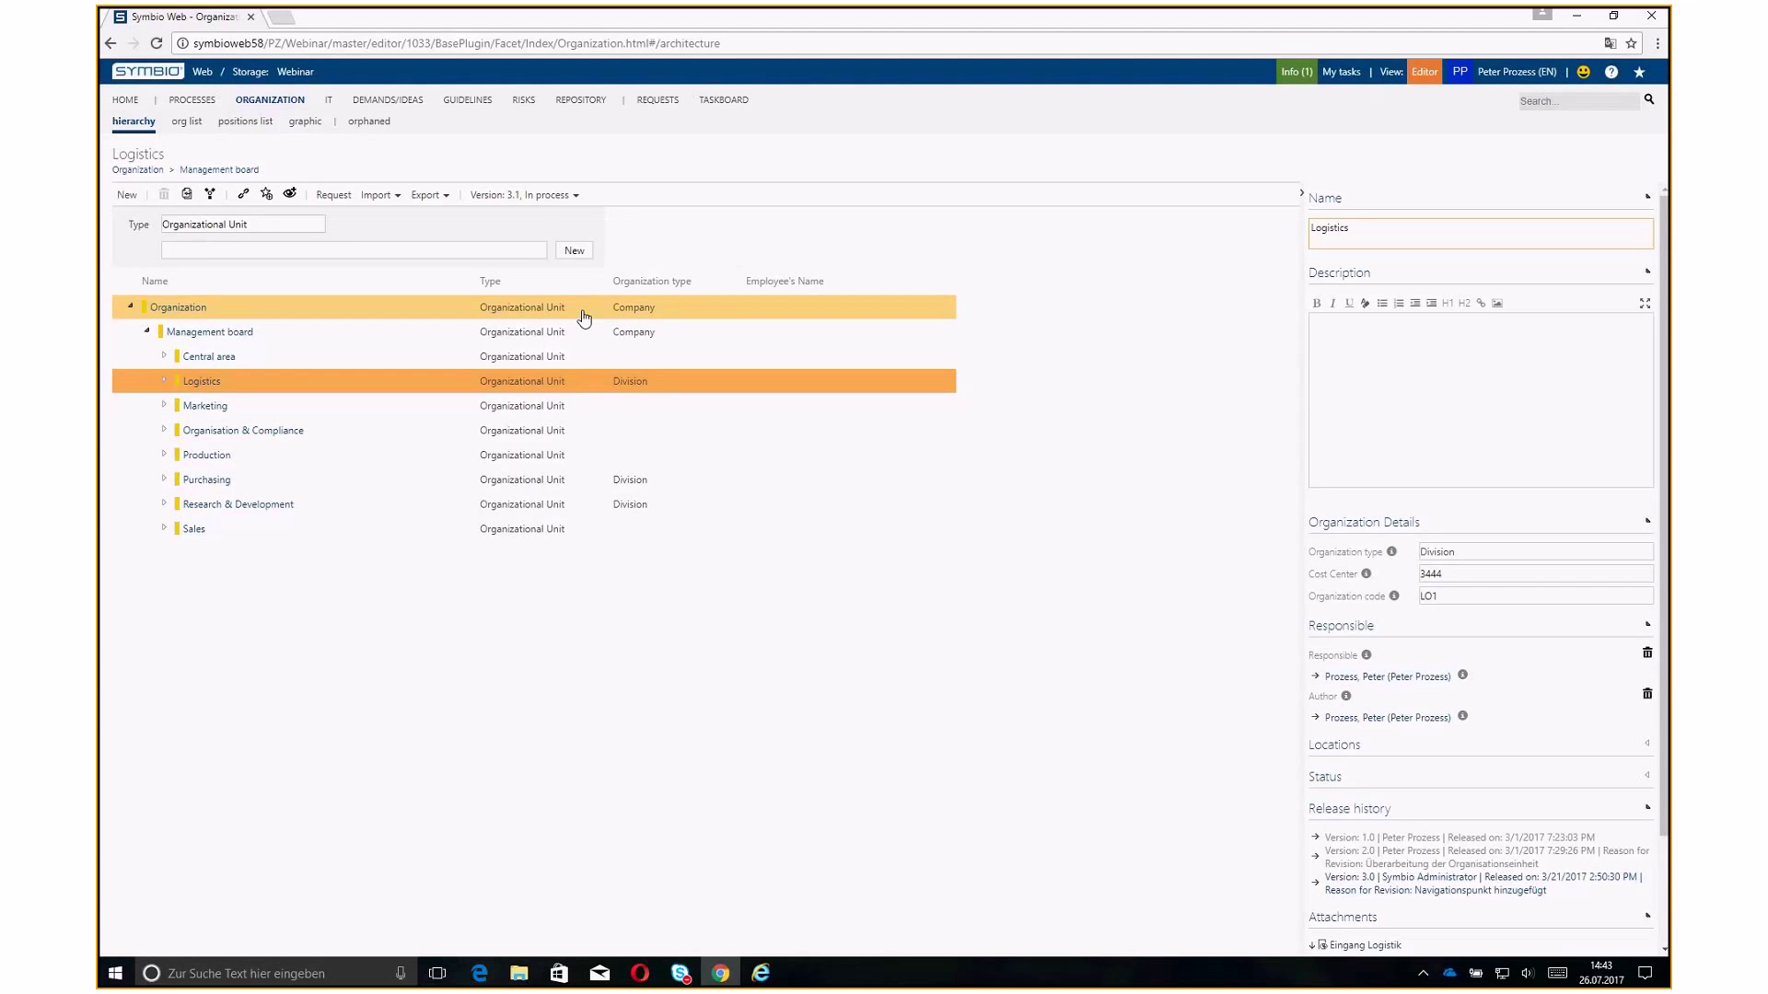
click(545, 197)
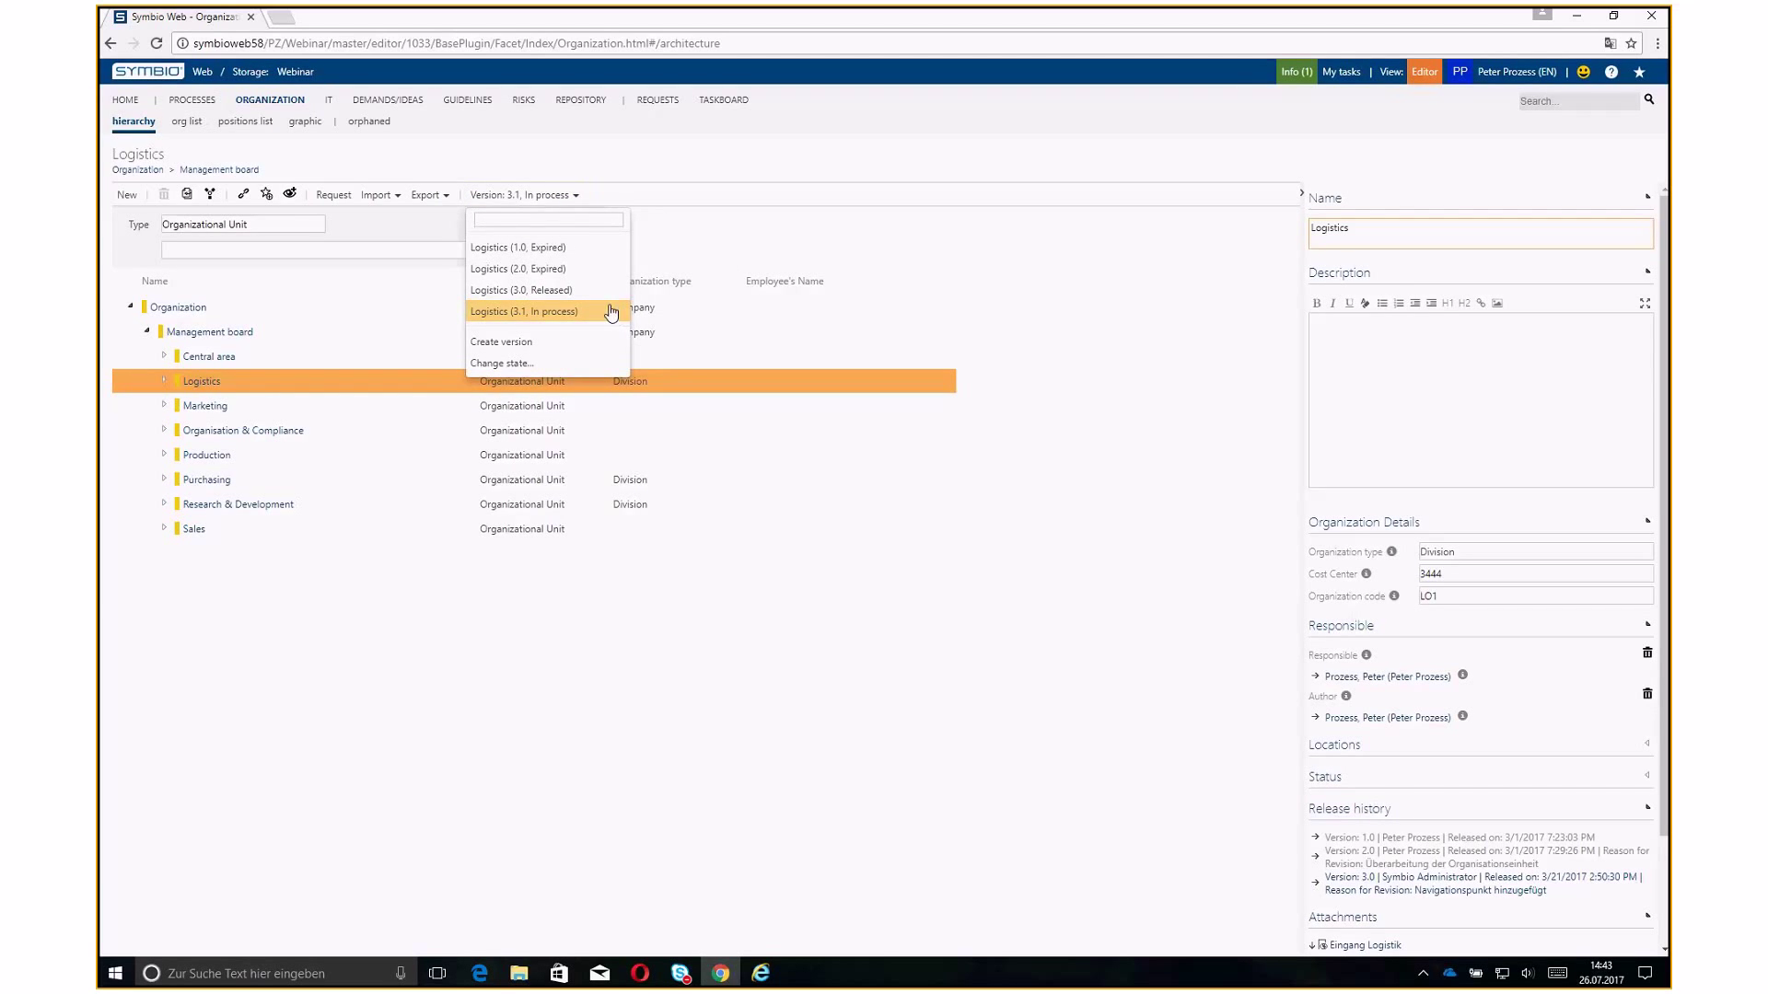
click(1577, 552)
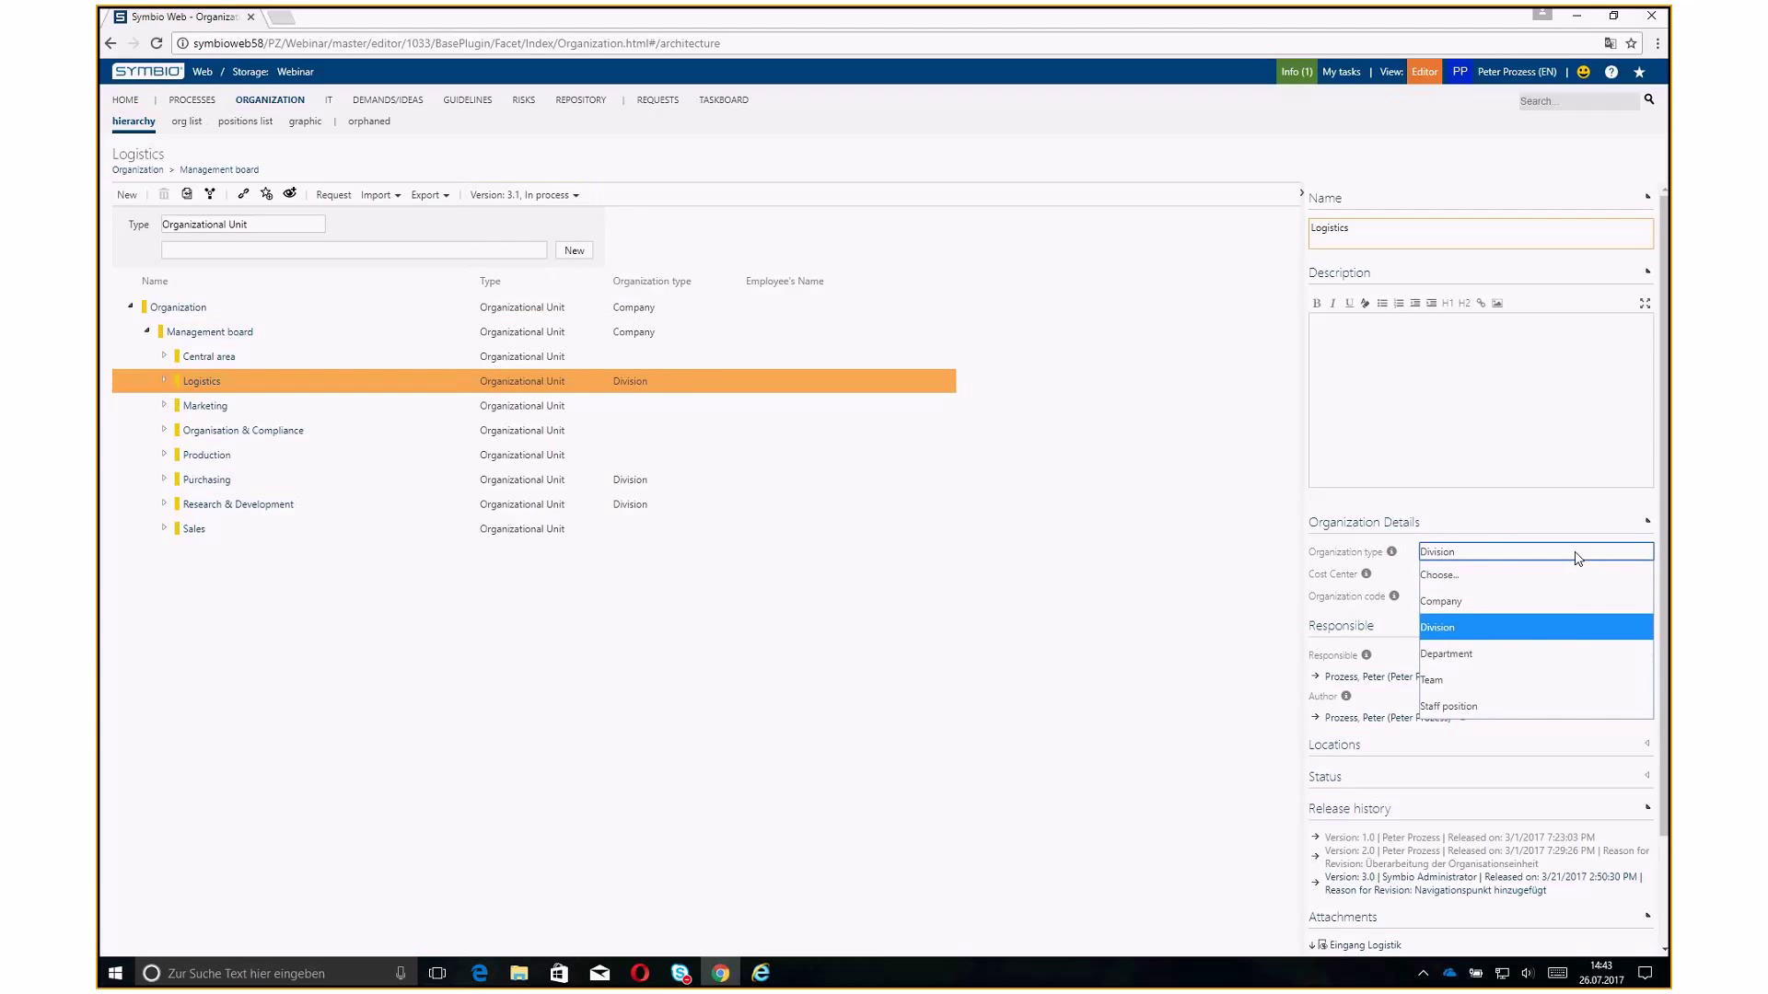
click(1573, 652)
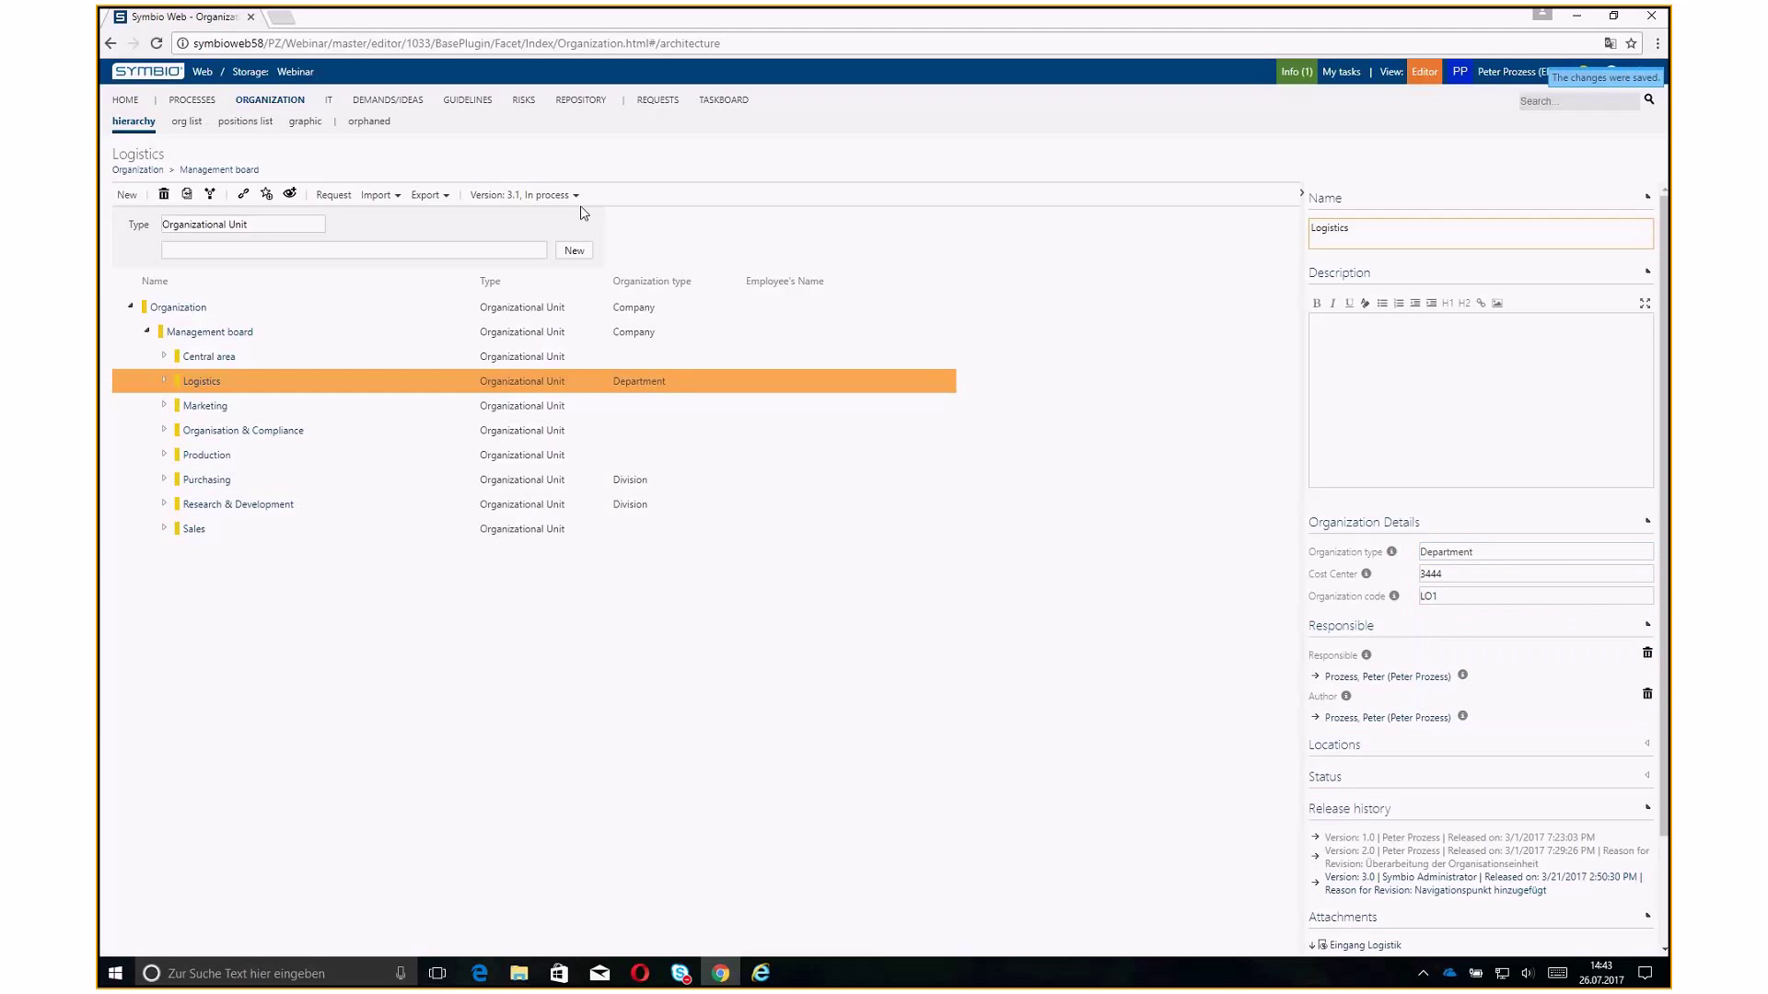
Change the state of the Logistics unit's in-process version to Released, with "changed to Department" as the reason for revision
click(552, 195)
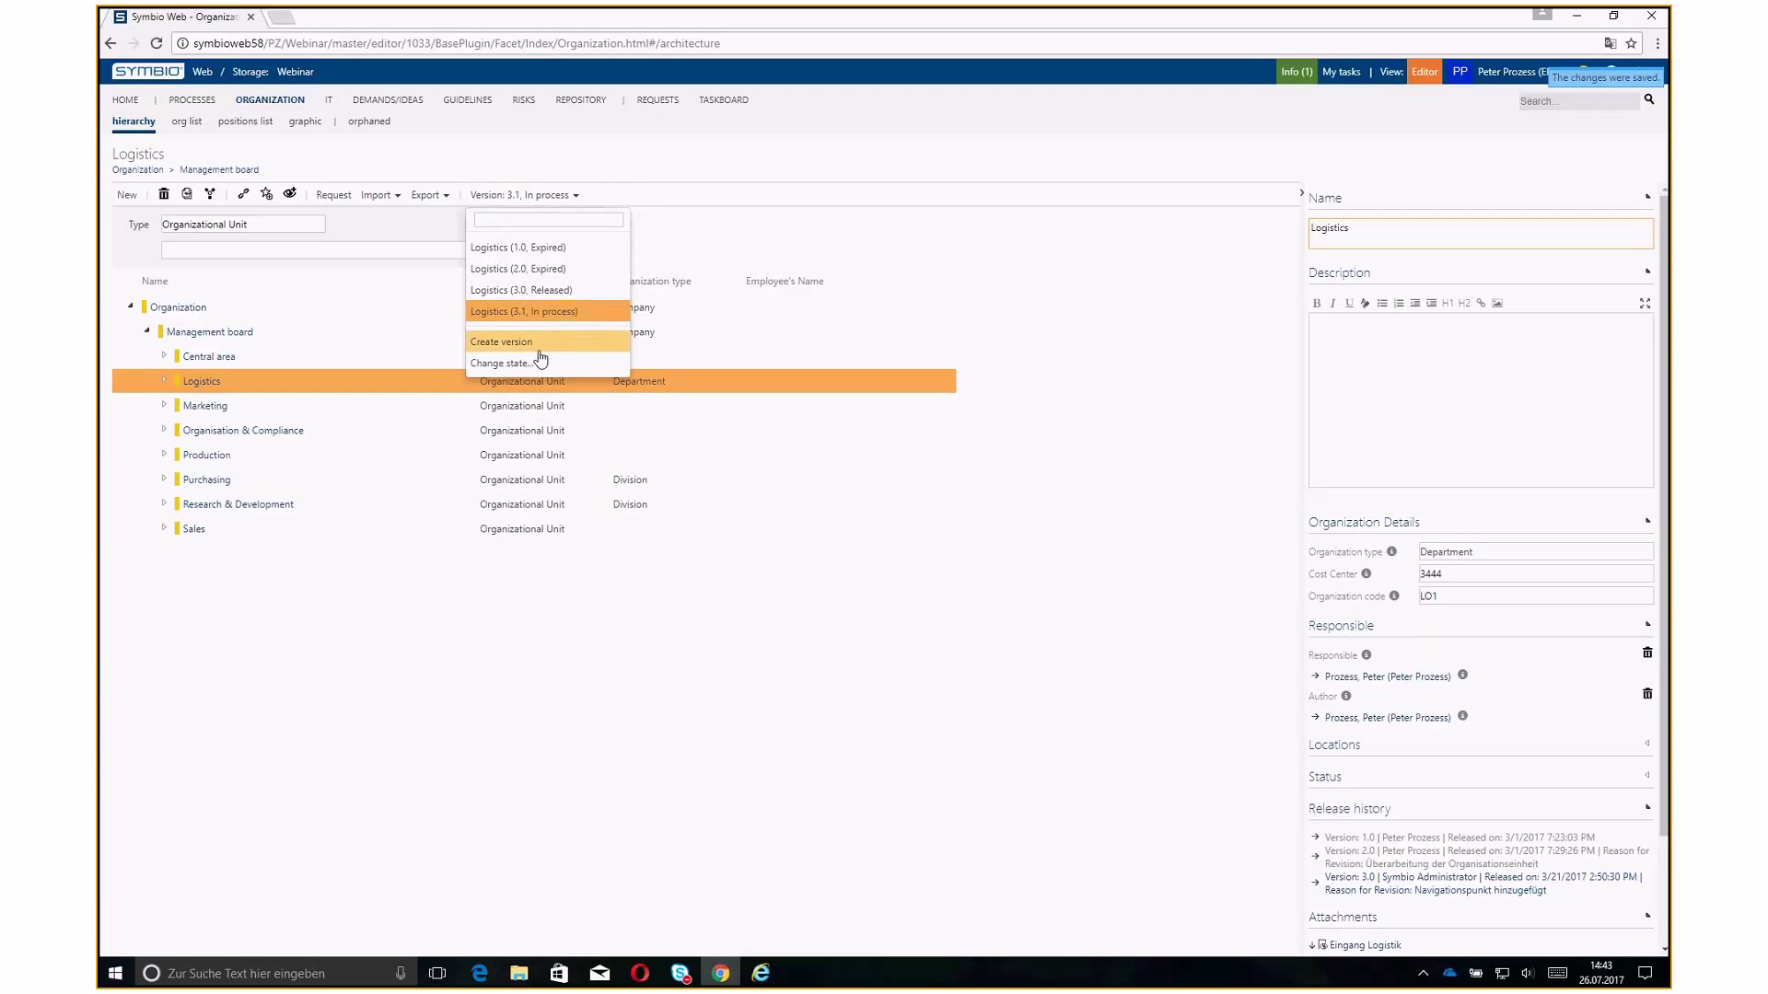
click(543, 363)
click(426, 644)
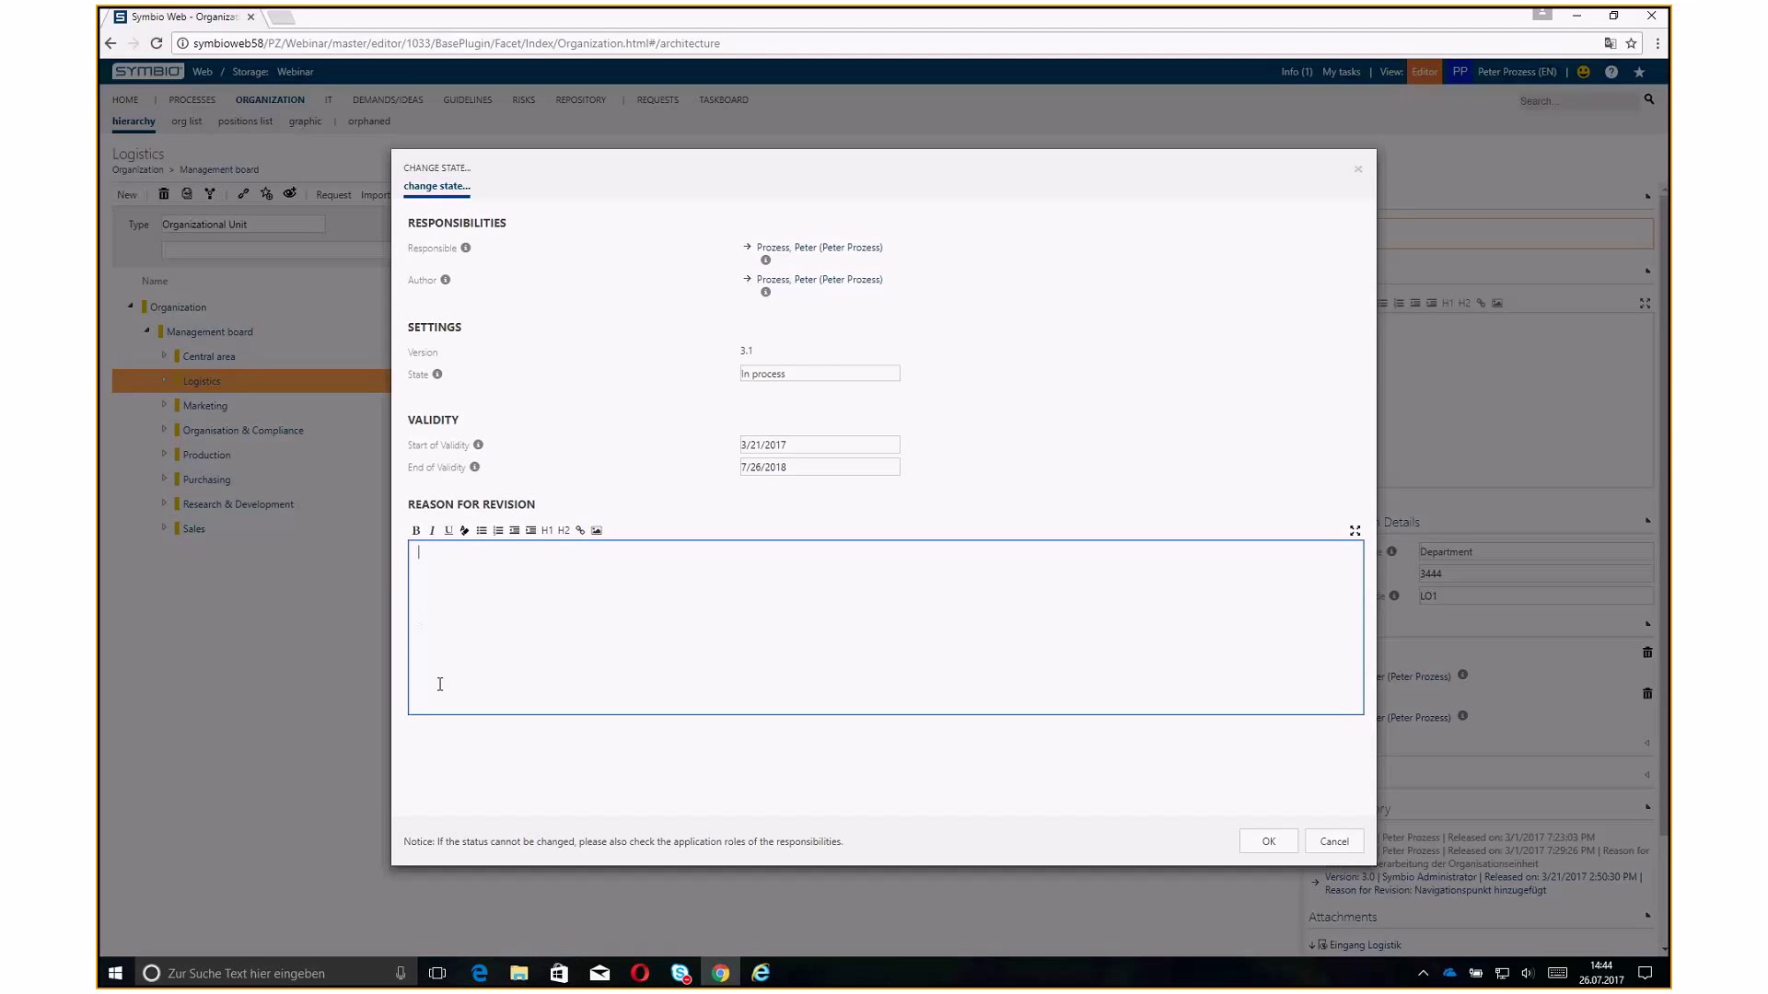
text(changed to Department)
click(868, 381)
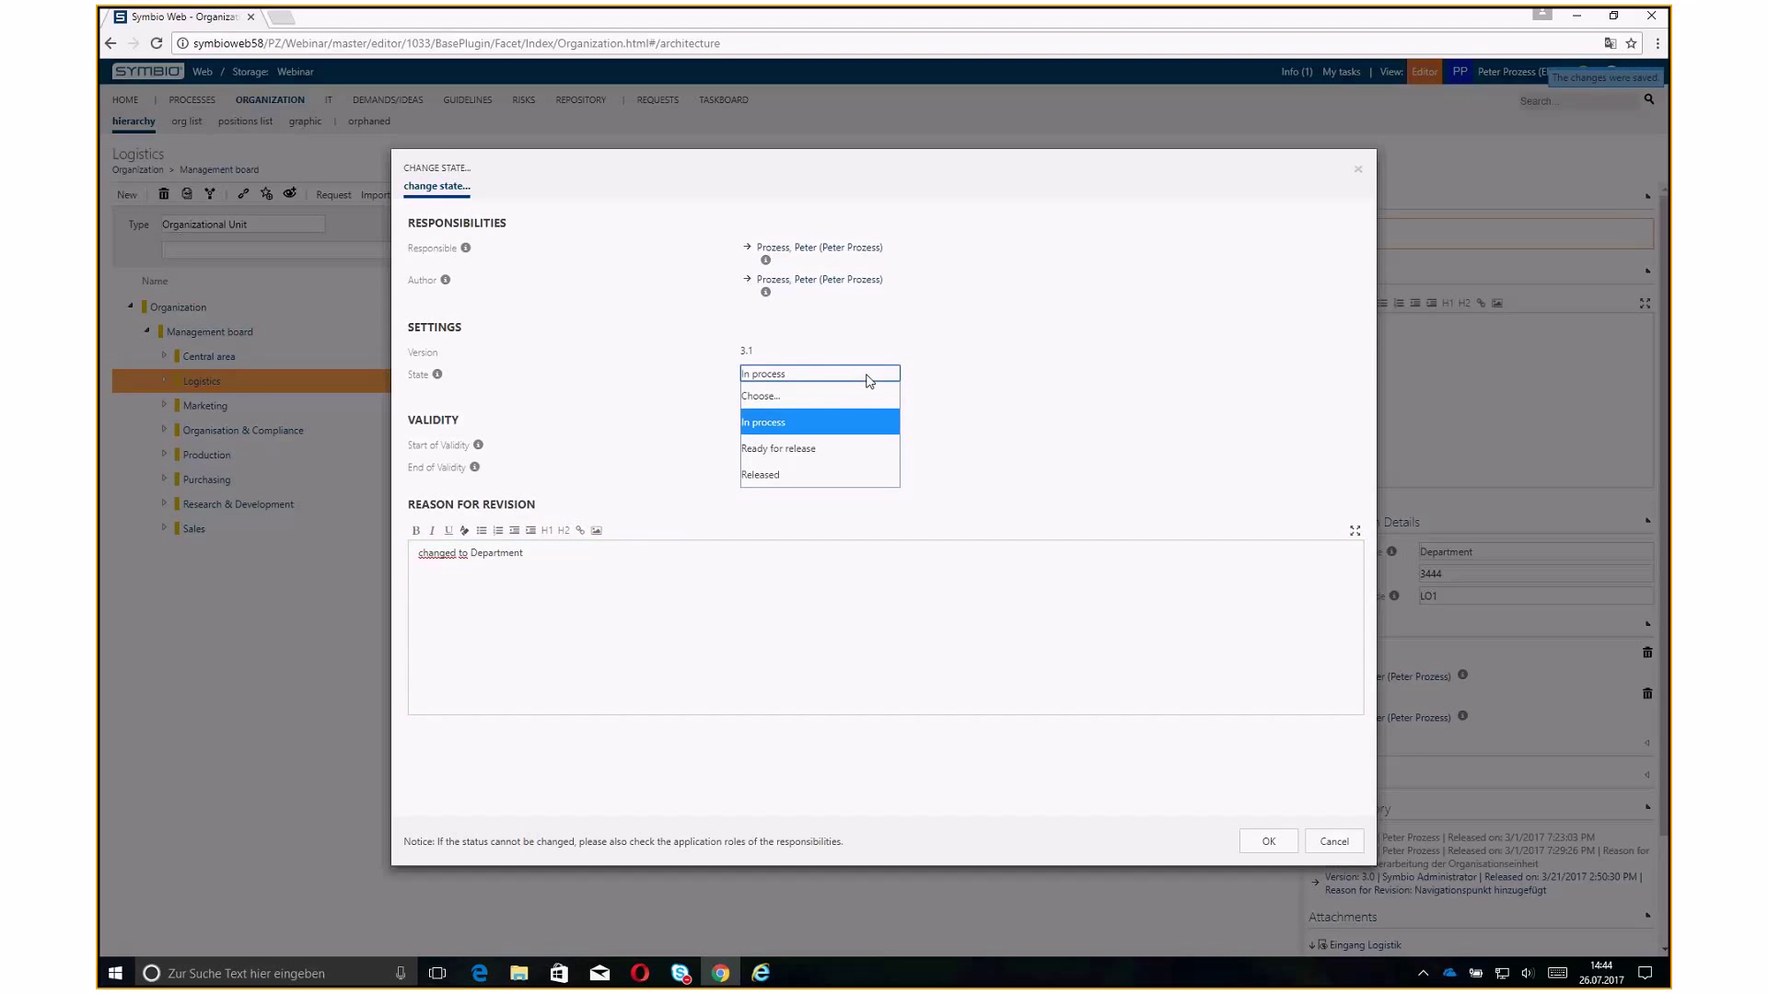
click(849, 472)
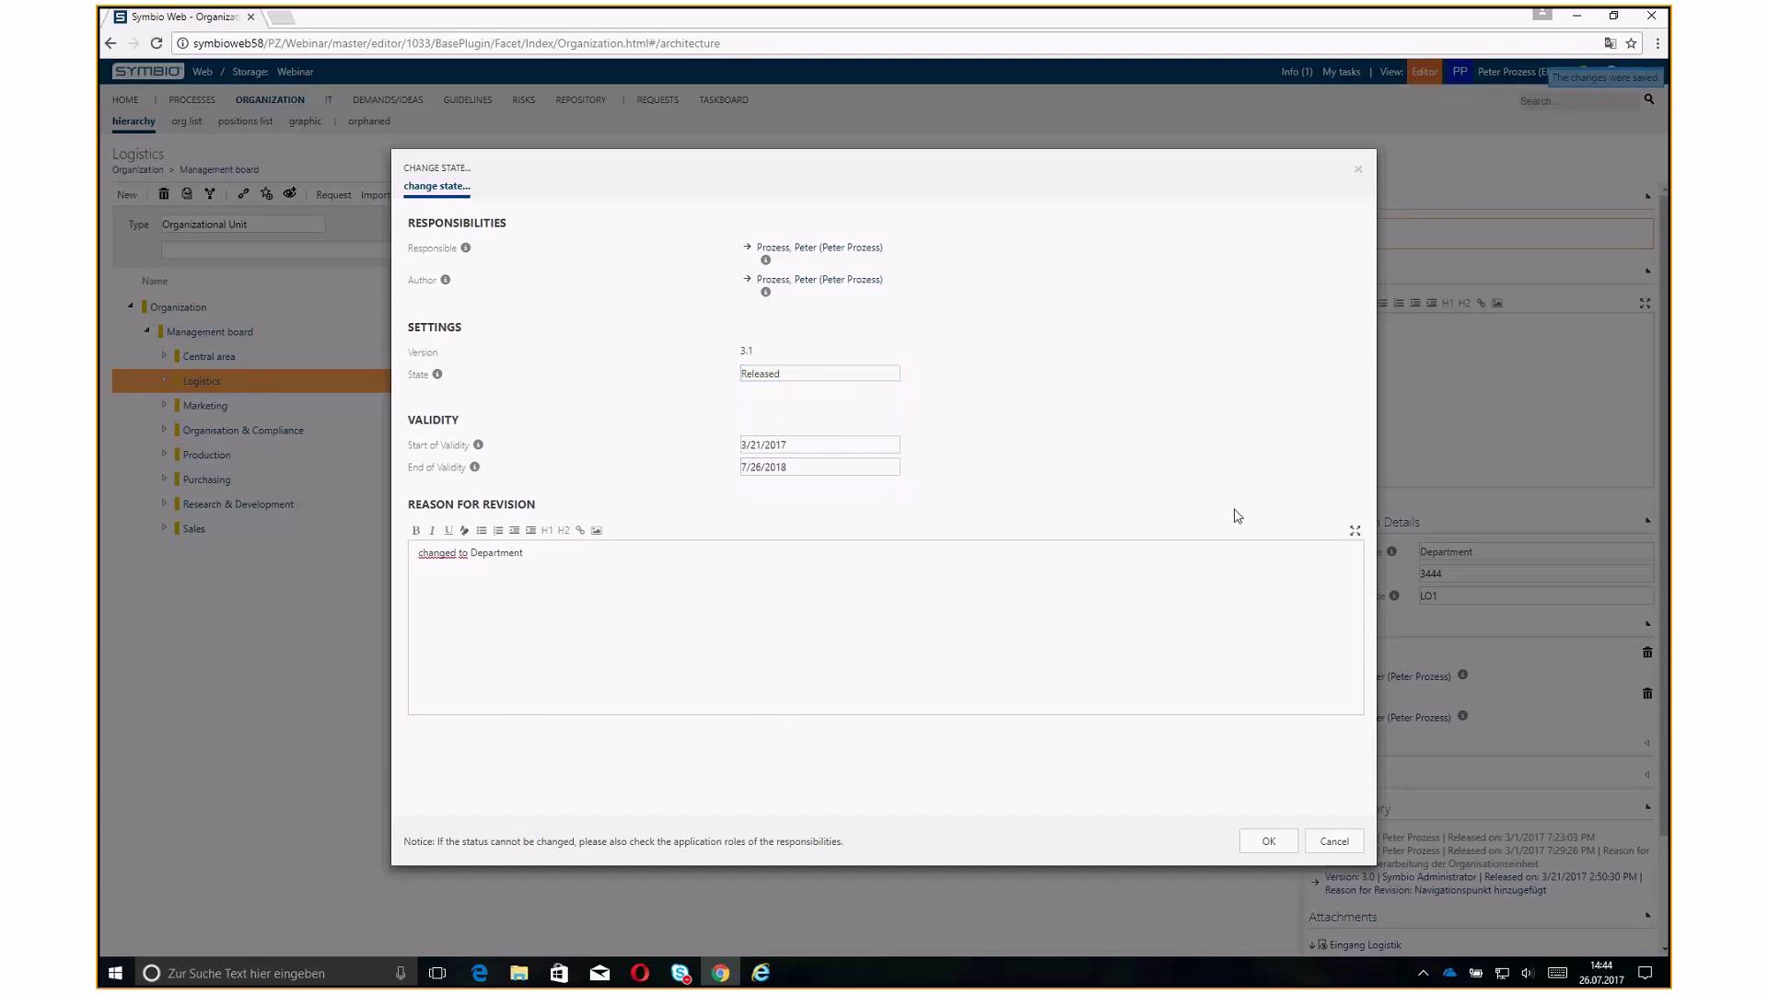
click(1270, 843)
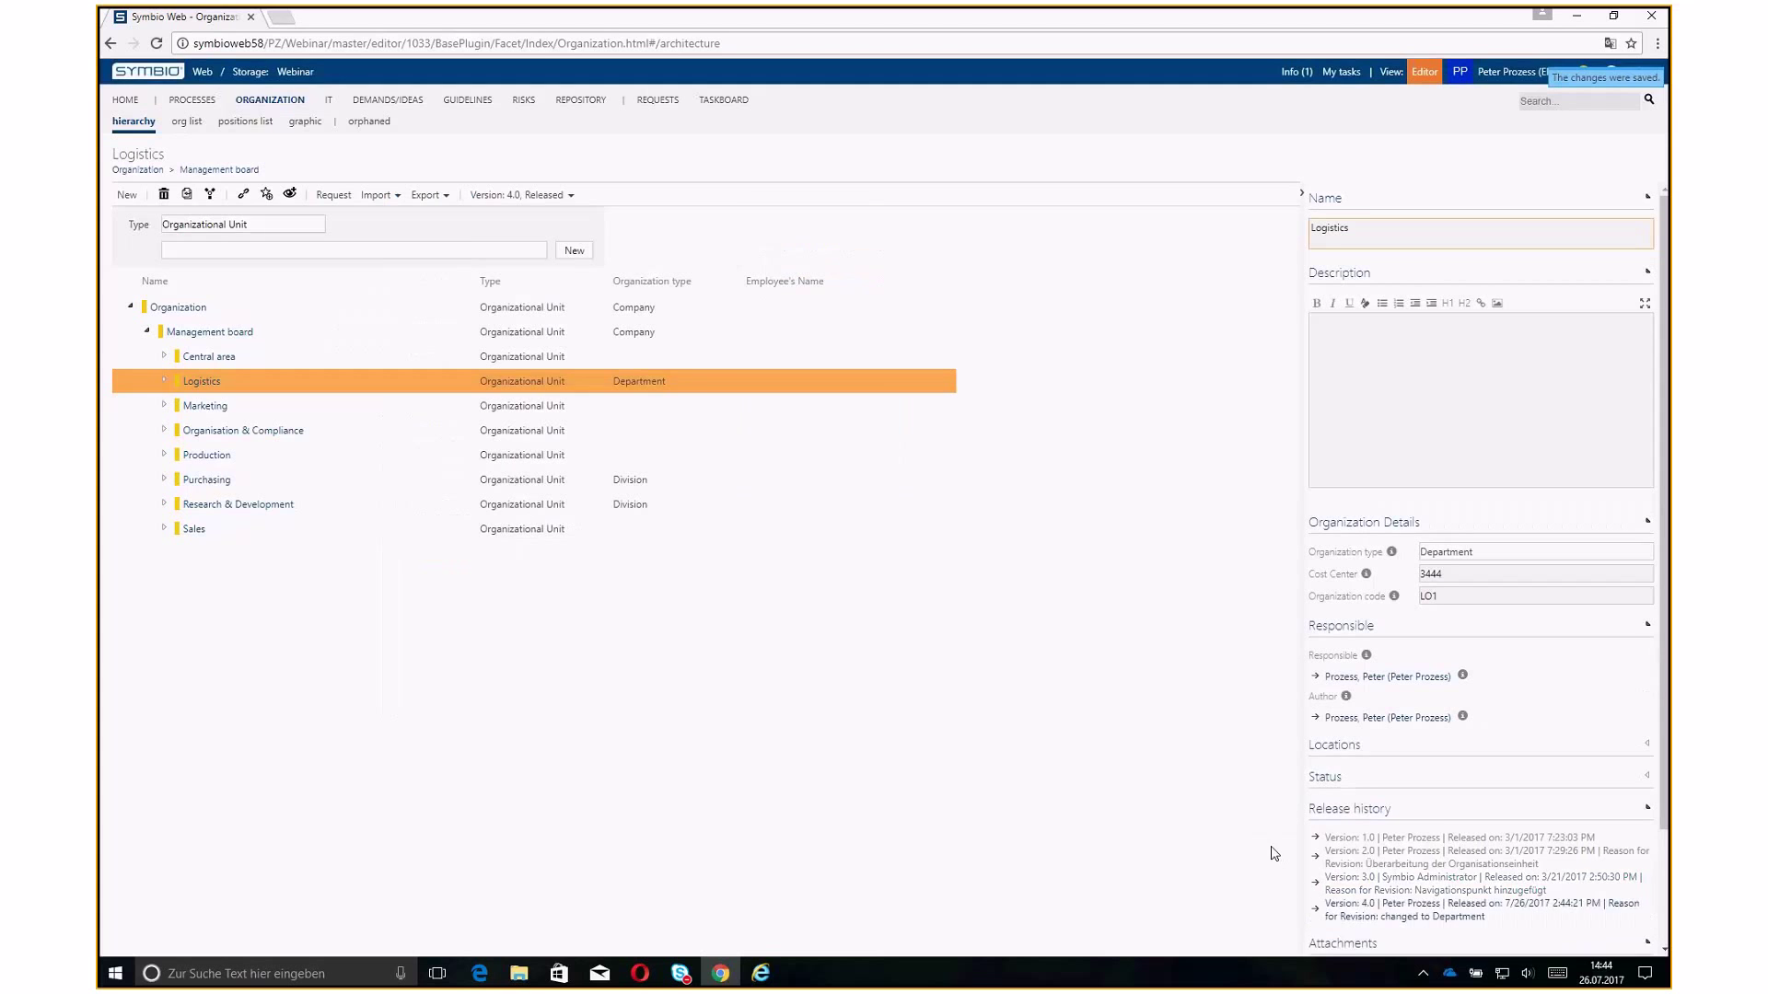
Review the release history of the Logistics unit and return to the home page
scroll(1630, 762, down, 2)
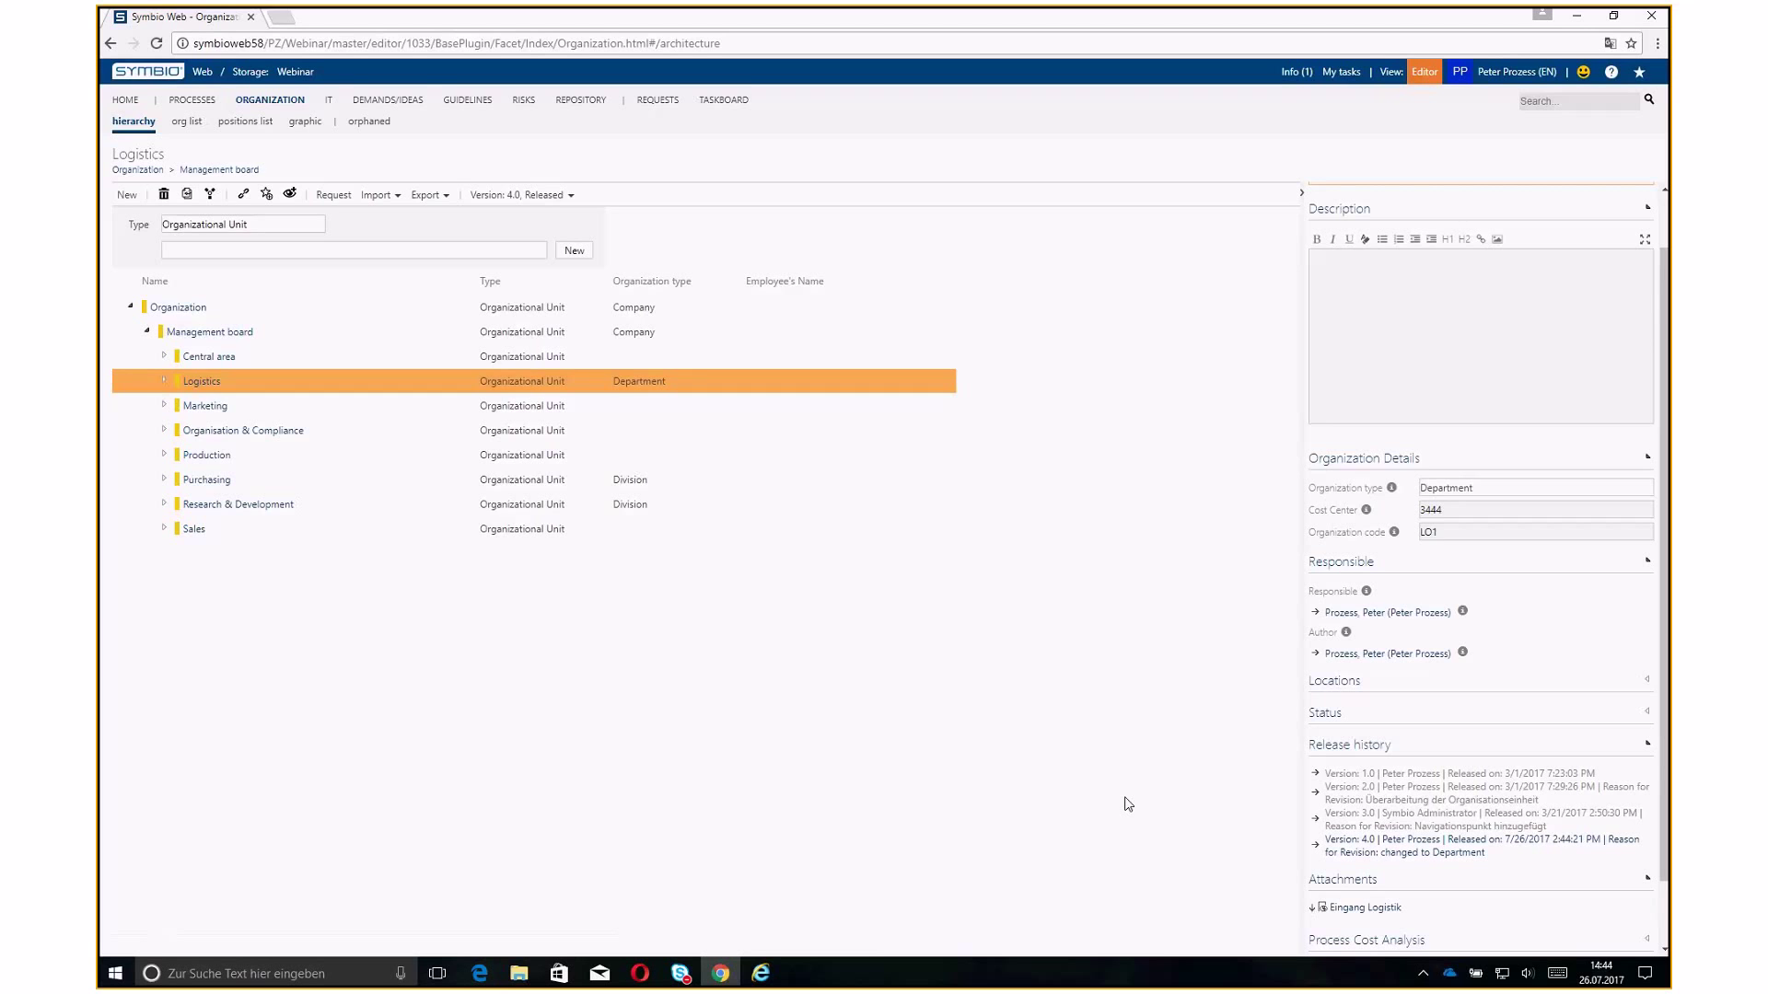
click(126, 100)
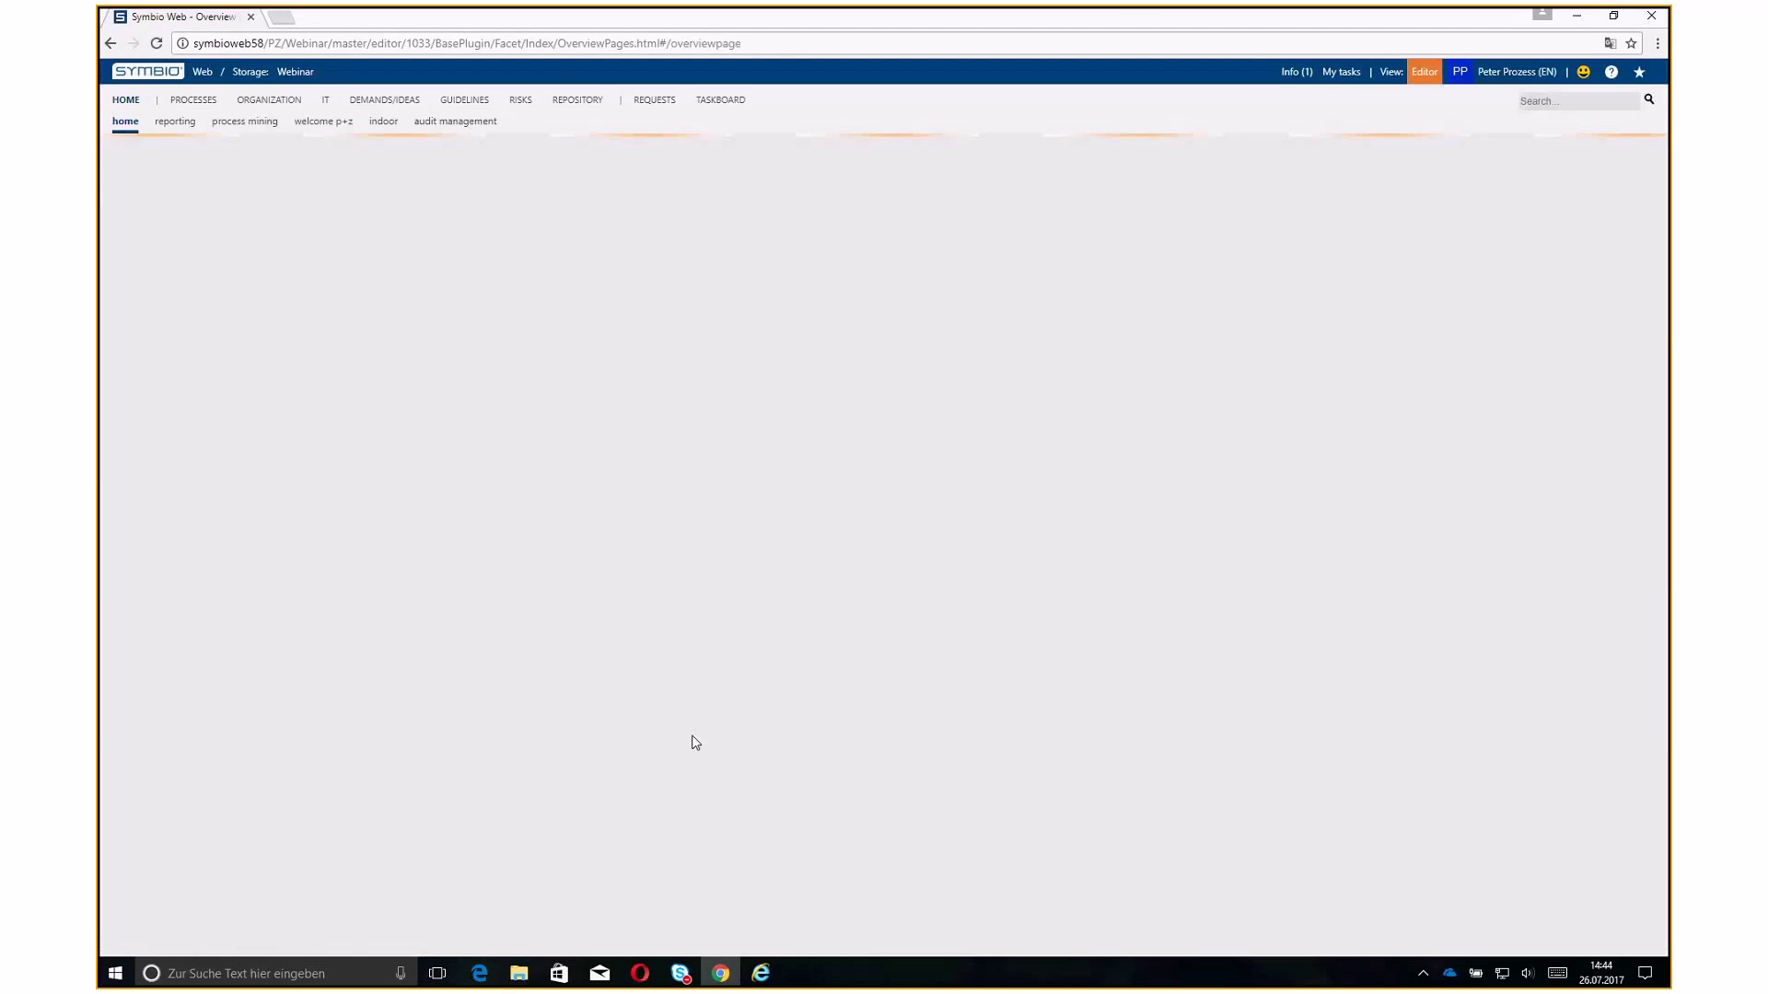